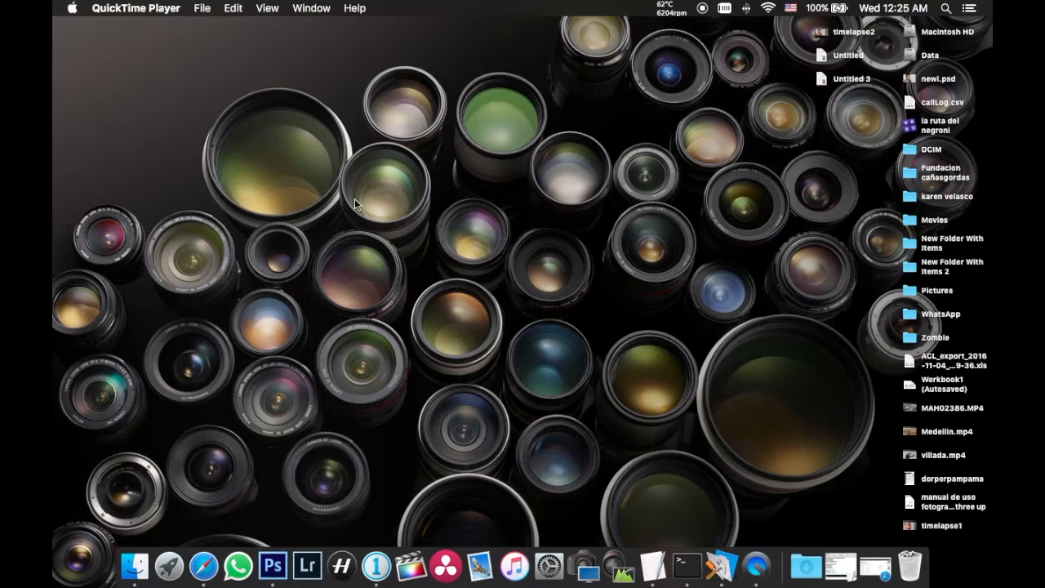
# - Switch to Capture One, browse the neighbouring portrait shots, and select the second variant of kathryn0884.CR2
pyautogui.click(376, 565)
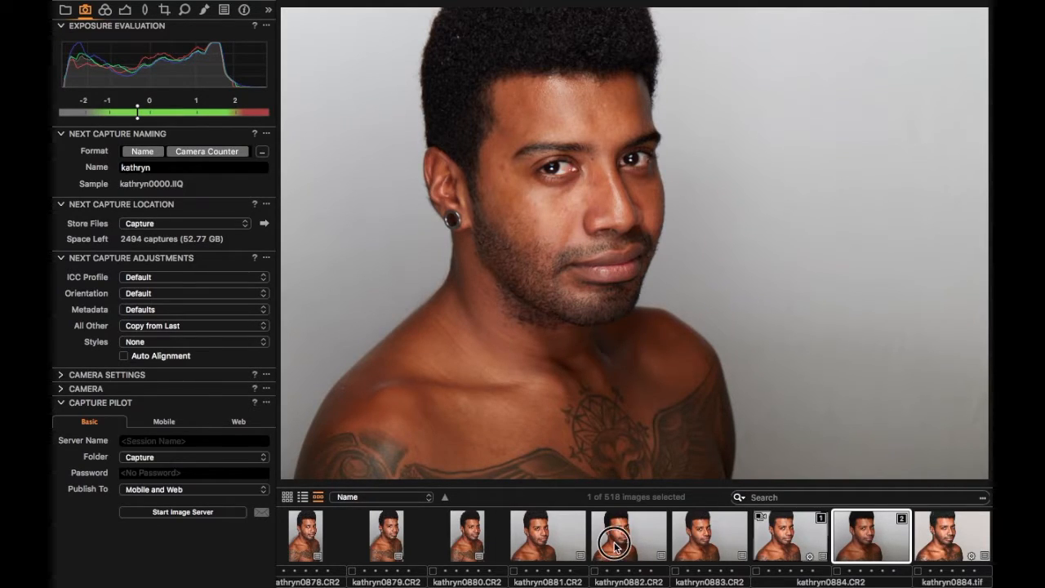
pyautogui.click(551, 540)
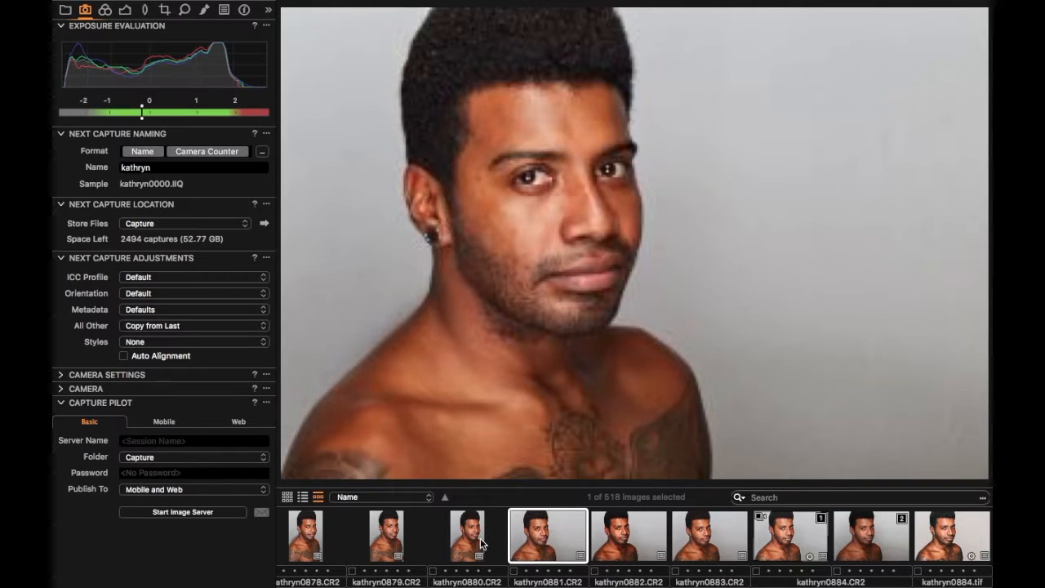
pyautogui.click(470, 539)
pyautogui.click(402, 536)
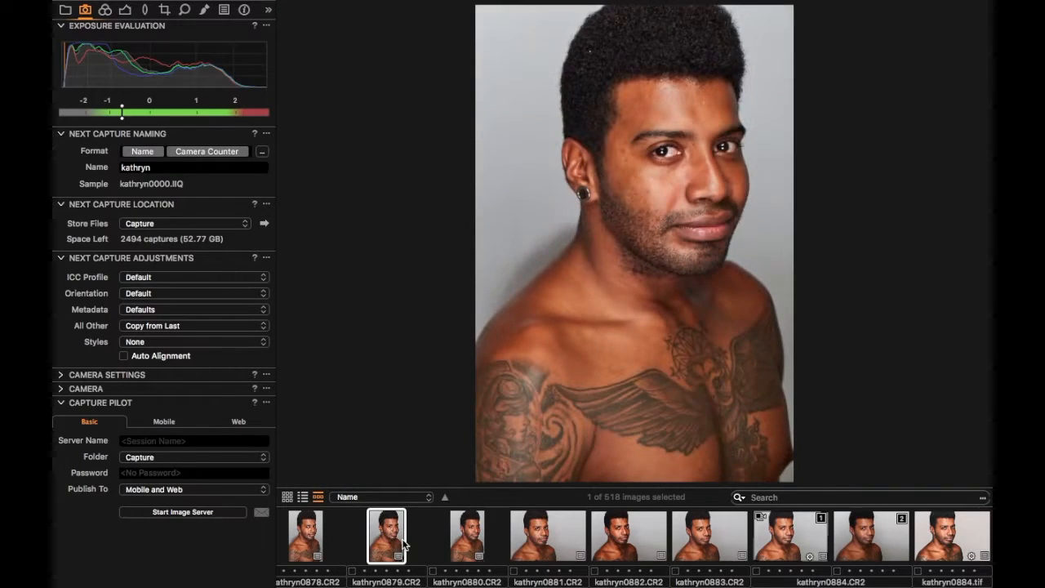
pyautogui.click(314, 535)
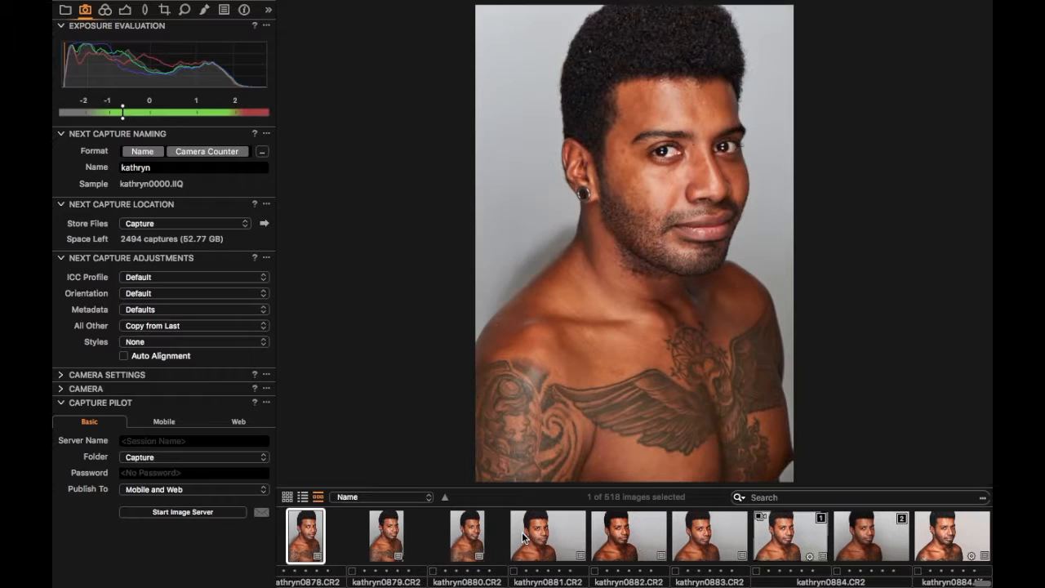
pyautogui.click(872, 544)
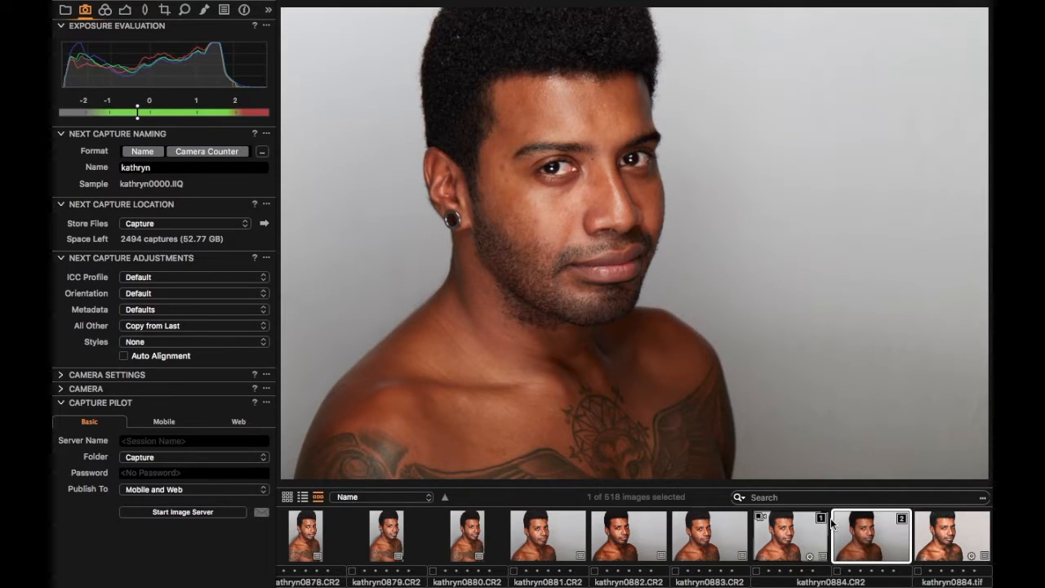
pyautogui.click(961, 552)
pyautogui.click(868, 543)
# - Set the portrait's exposure to 0.61 and contrast to 5
pyautogui.click(125, 10)
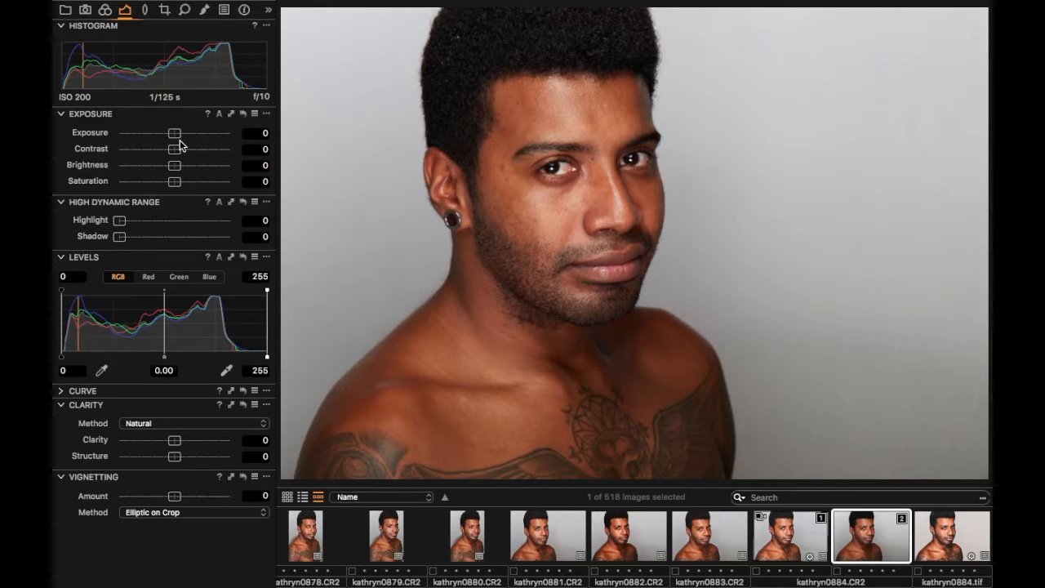
pyautogui.moveTo(176, 135)
pyautogui.mouseDown()
pyautogui.moveTo(186, 134)
pyautogui.moveTo(180, 152)
pyautogui.moveTo(187, 133)
pyautogui.mouseUp()
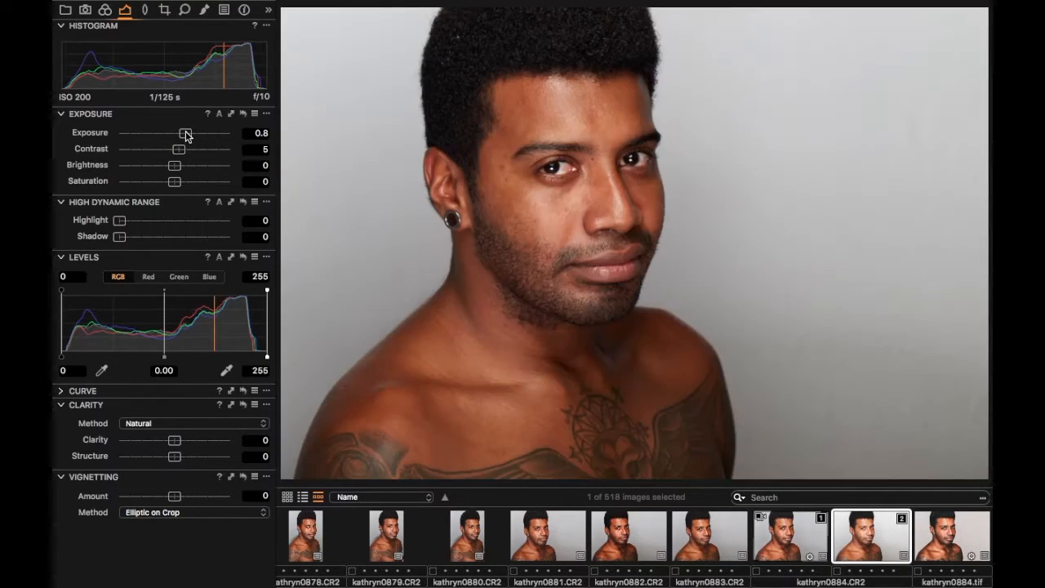
pyautogui.moveTo(186, 134); pyautogui.dragTo(182, 135)
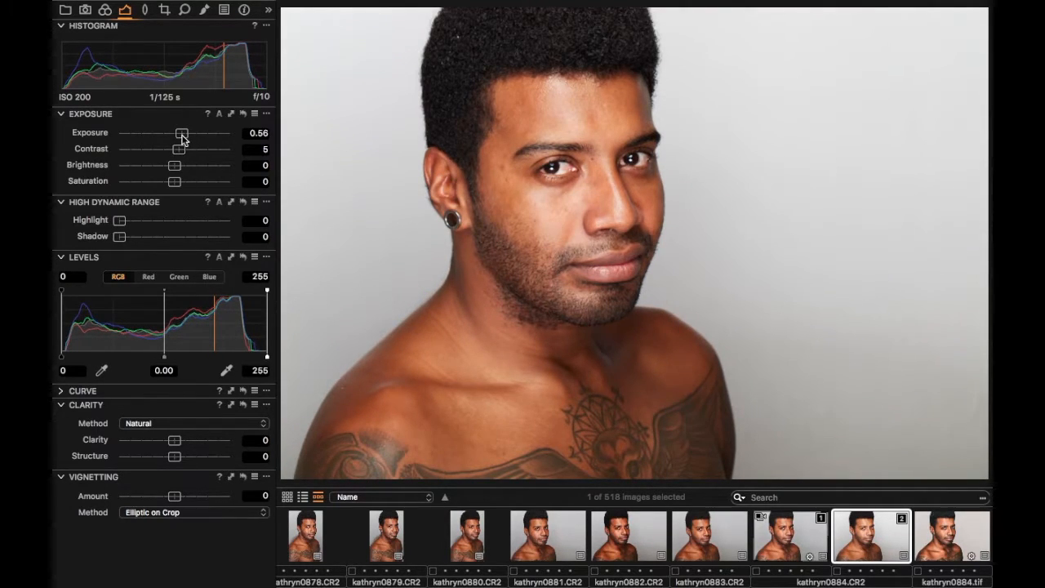
pyautogui.moveTo(183, 140); pyautogui.dragTo(184, 139)
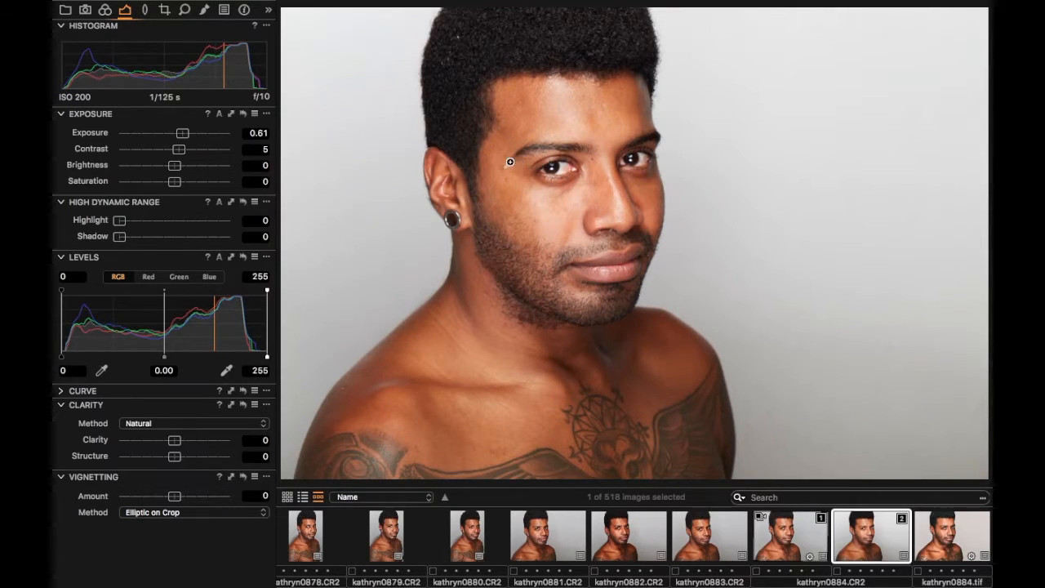
# - Examine the portrait's face, forehead, eyes and beard up close for skin detail and sharpness
pyautogui.click(591, 131)
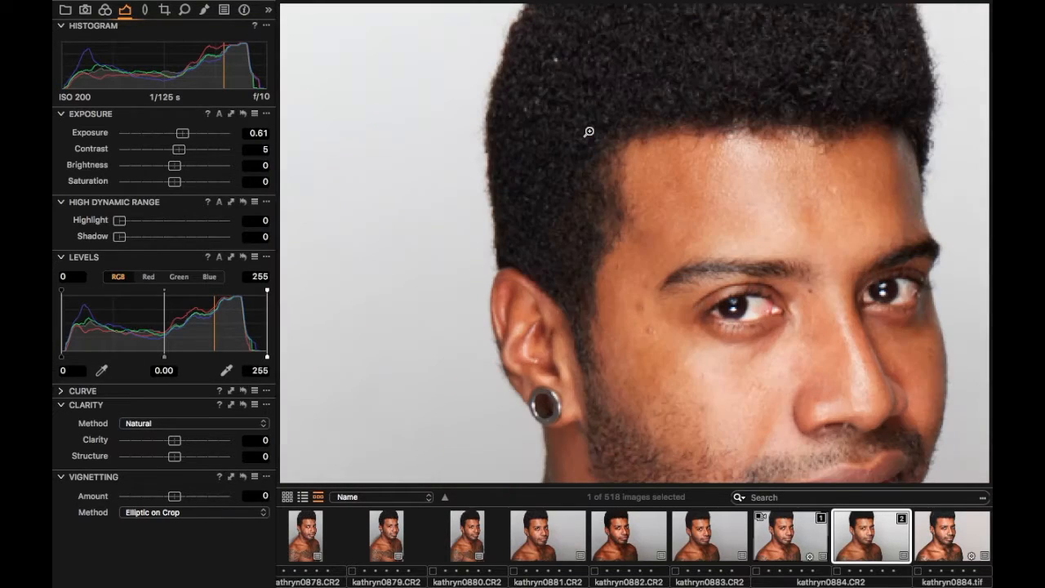
pyautogui.click(660, 319)
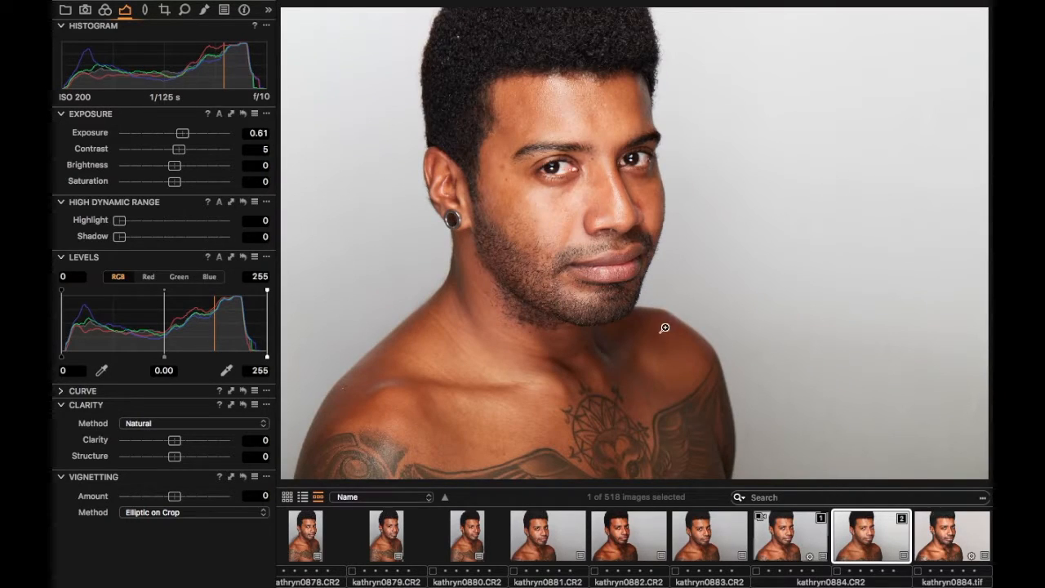
pyautogui.click(672, 214)
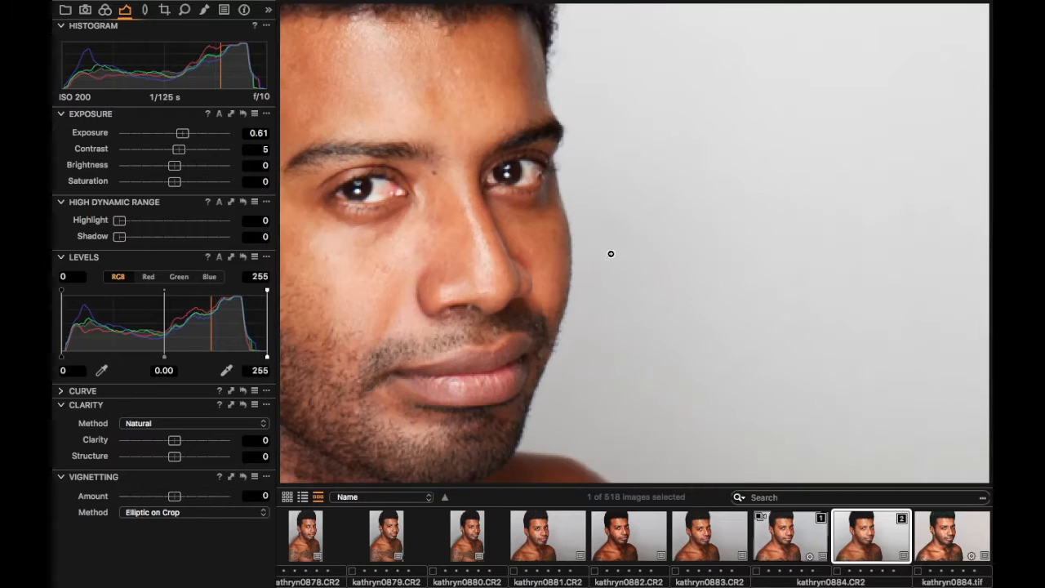
pyautogui.click(451, 246)
pyautogui.moveTo(534, 306); pyautogui.dragTo(637, 262)
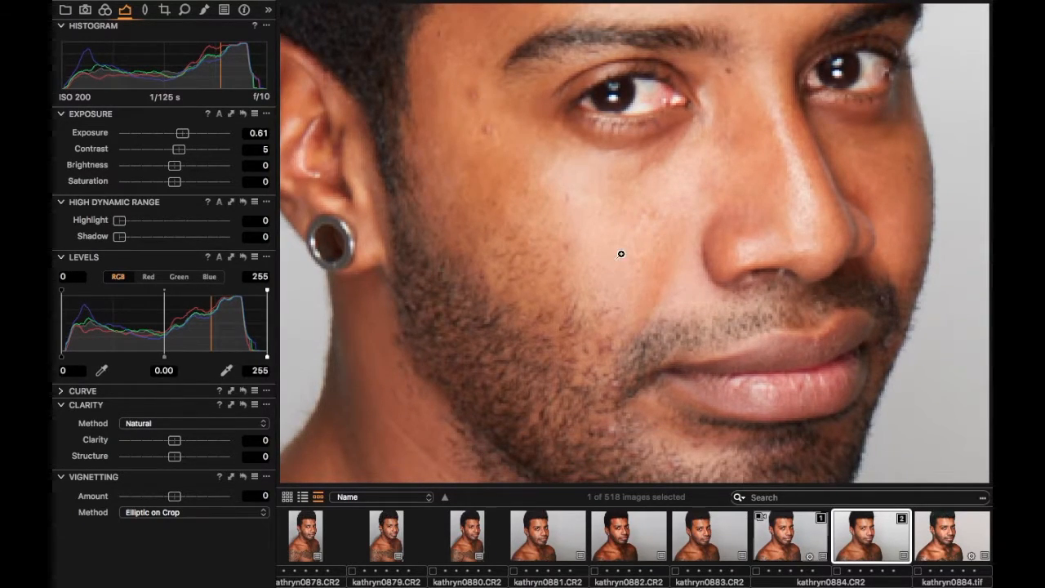
pyautogui.moveTo(637, 251); pyautogui.dragTo(595, 338)
pyautogui.moveTo(627, 209); pyautogui.dragTo(631, 316)
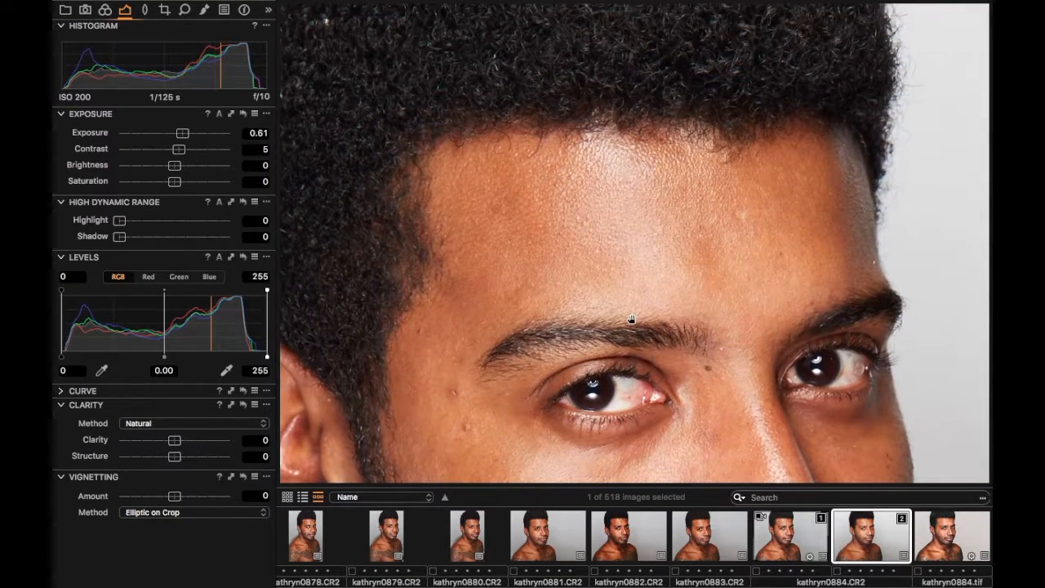
pyautogui.moveTo(565, 407); pyautogui.dragTo(593, 301)
pyautogui.doubleClick(566, 351)
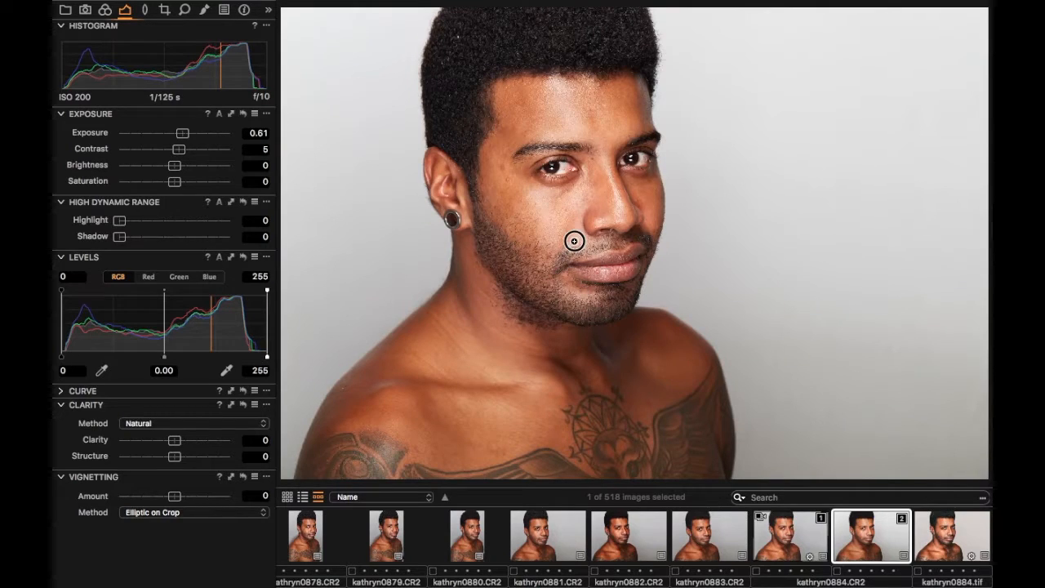
pyautogui.click(574, 240)
pyautogui.click(574, 324)
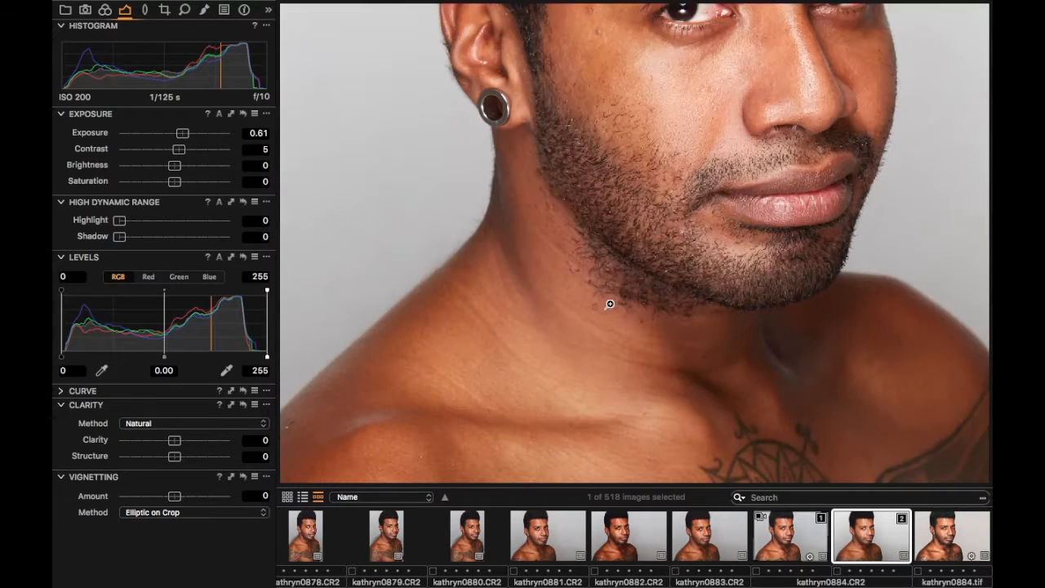
pyautogui.click(666, 228)
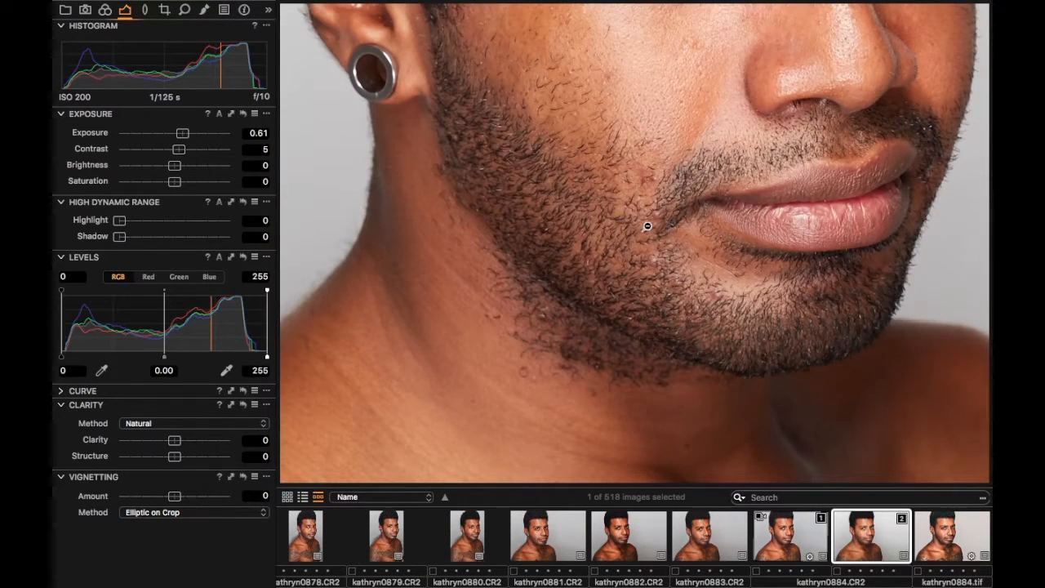
pyautogui.keyDown('alt'); pyautogui.click(647, 227); pyautogui.keyUp('alt')
pyautogui.keyDown('alt'); pyautogui.click(631, 258); pyautogui.keyUp('alt')
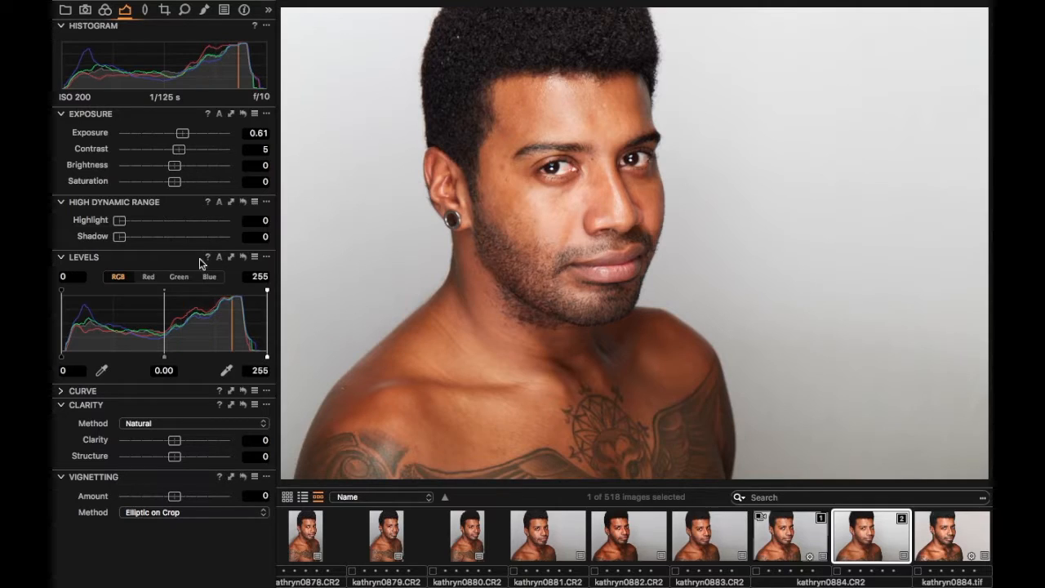
# - Set the high dynamic range recovery to 10 for shadows and 40 for highlights
pyautogui.click(120, 237)
pyautogui.moveTo(121, 238); pyautogui.dragTo(165, 227)
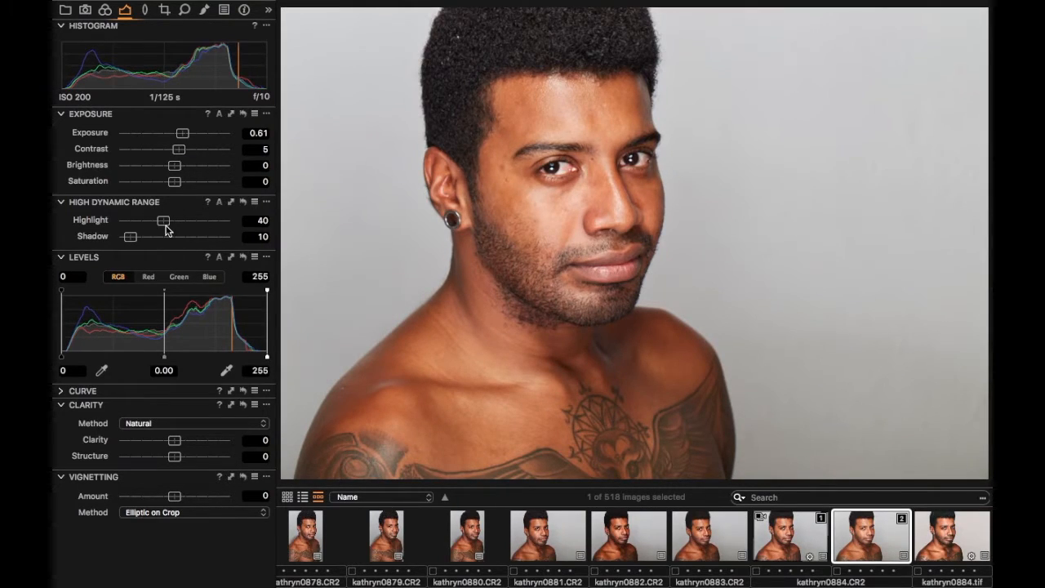
# - Sample the skin colour from the lit cheek beside the nose for the Color Editor's skin tone correction
pyautogui.click(104, 12)
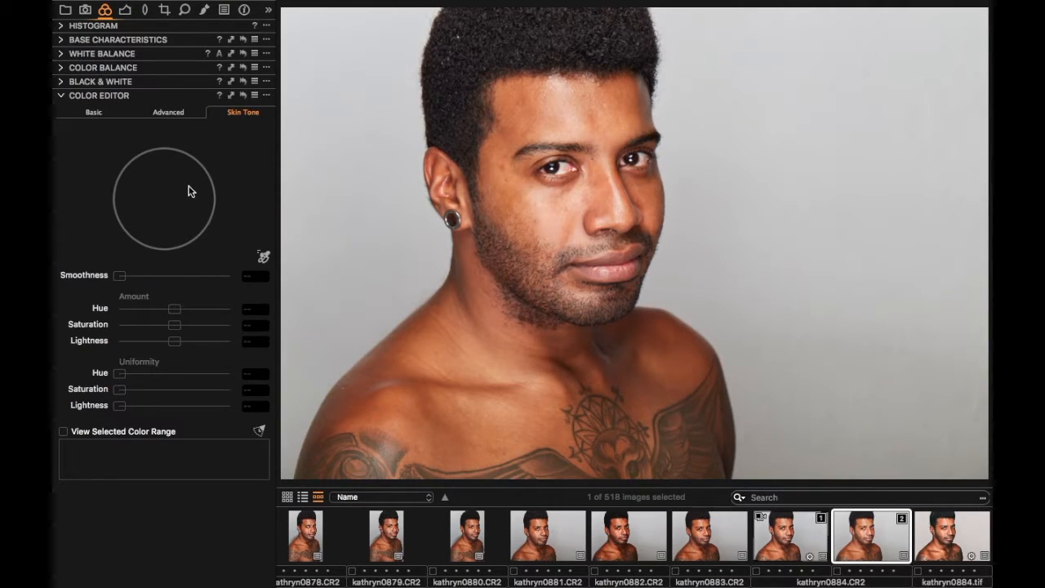
pyautogui.click(62, 98)
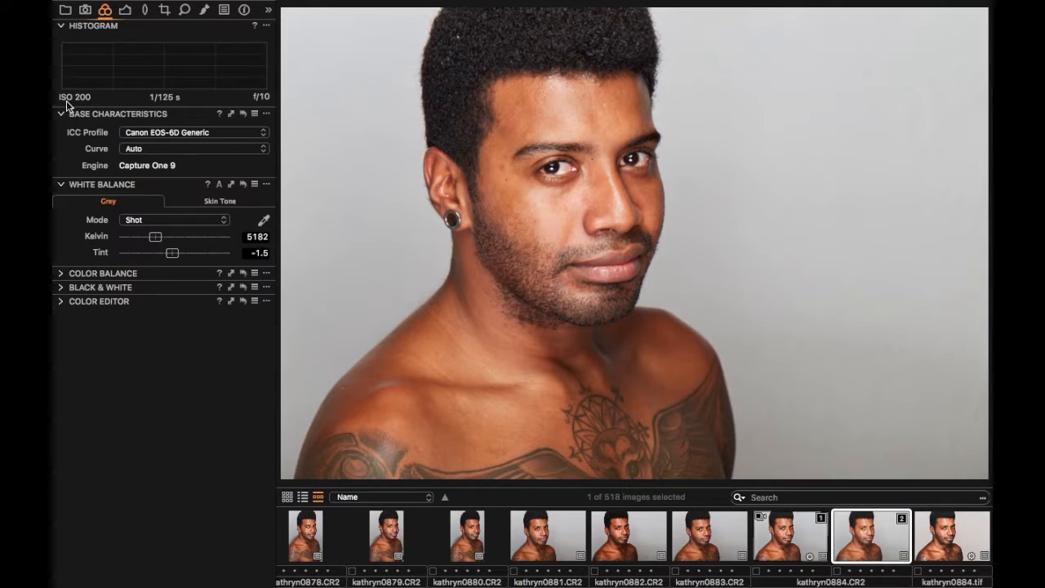
pyautogui.click(60, 305)
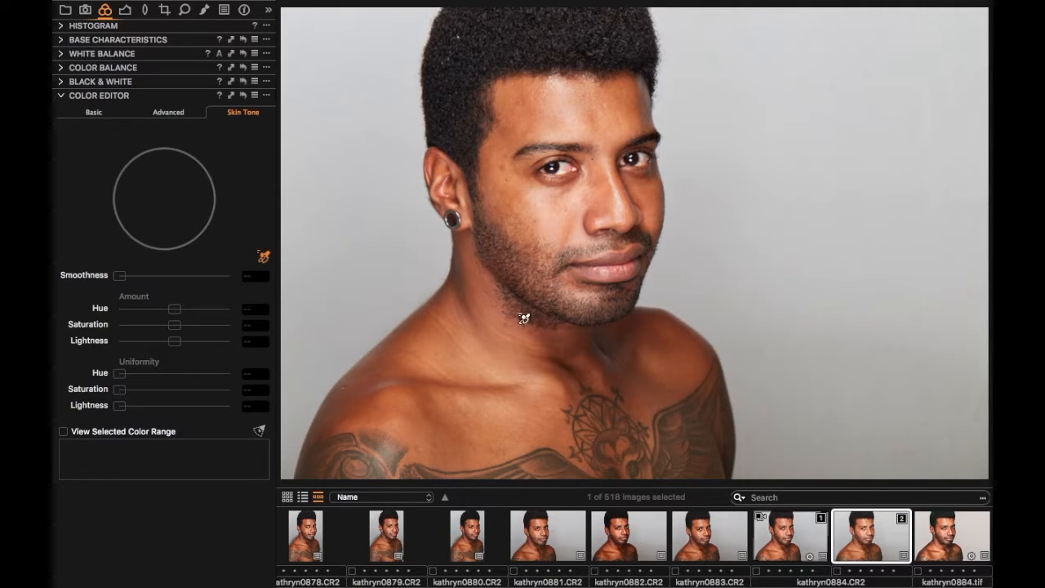
pyautogui.click(584, 211)
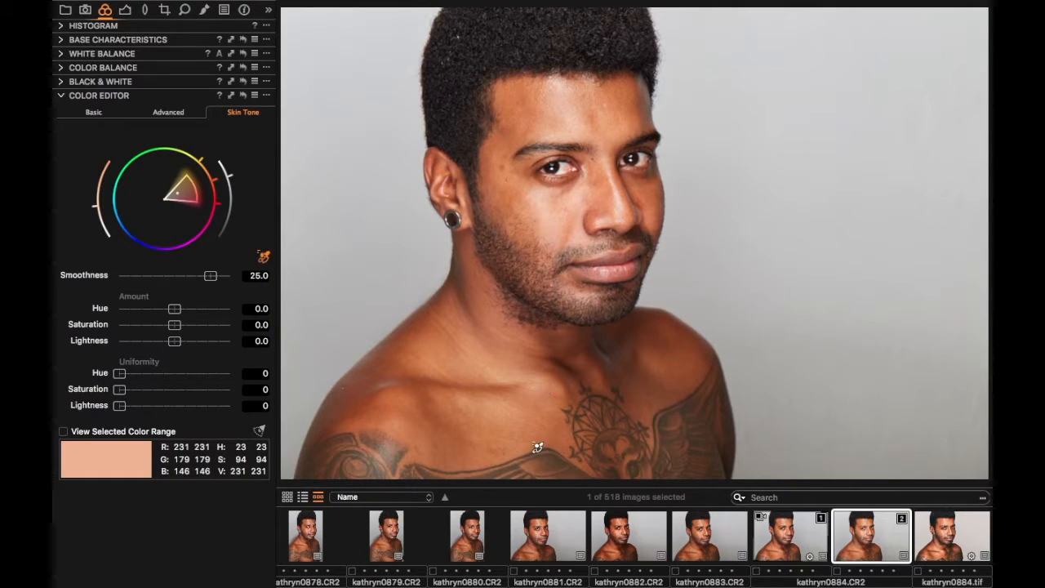
pyautogui.click(596, 199)
pyautogui.click(594, 201)
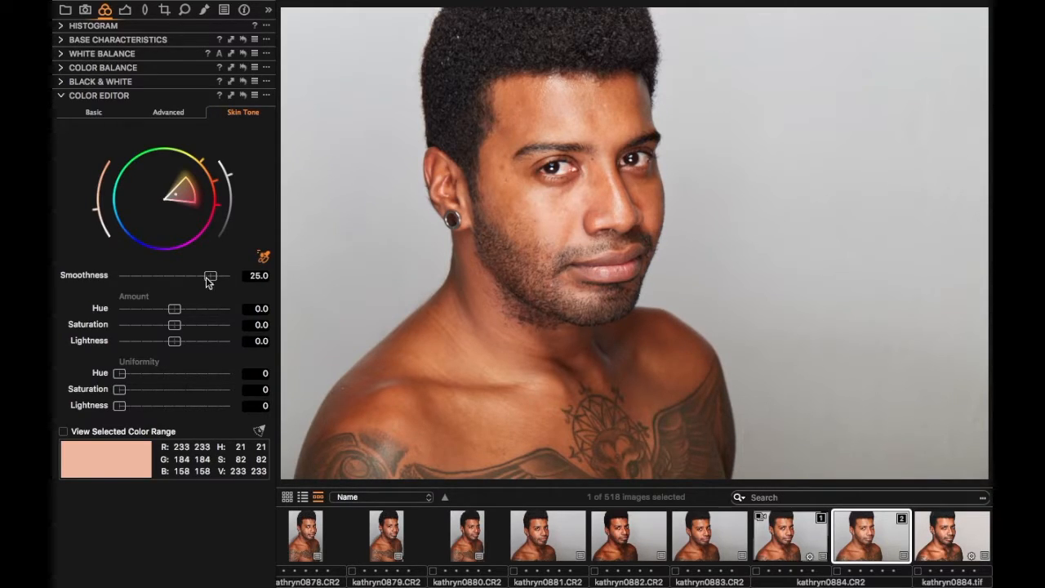
# - Set the skin tone amount to saturation -5.6 and lightness 1.2, and the uniformity to saturation 30 and lightness 16
pyautogui.moveTo(174, 327); pyautogui.dragTo(163, 328)
pyautogui.moveTo(123, 390); pyautogui.dragTo(147, 393)
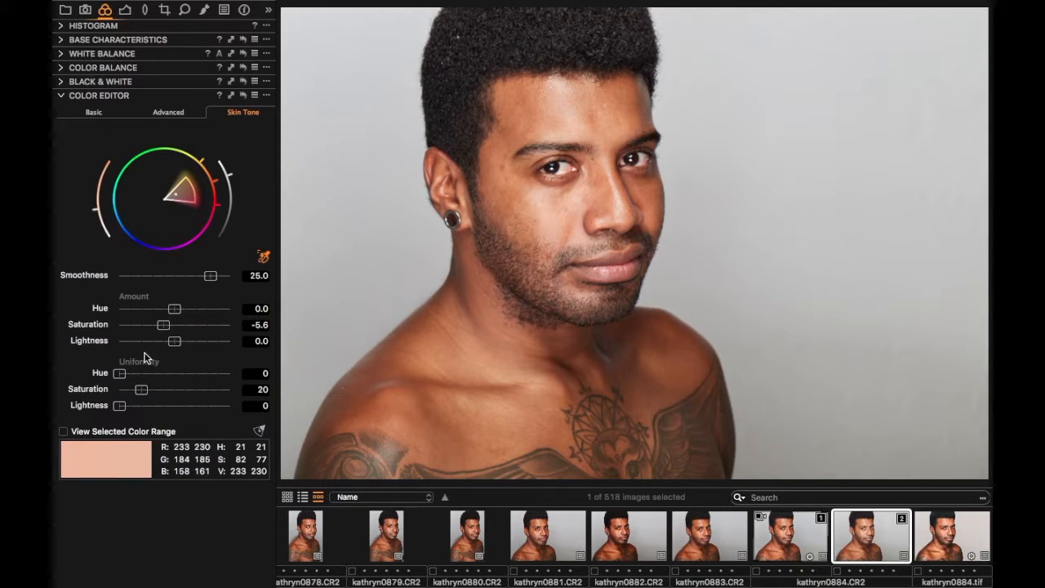
pyautogui.moveTo(142, 391)
pyautogui.mouseDown()
pyautogui.moveTo(154, 391)
pyautogui.moveTo(145, 404)
pyautogui.mouseUp()
pyautogui.moveTo(177, 342); pyautogui.dragTo(187, 341)
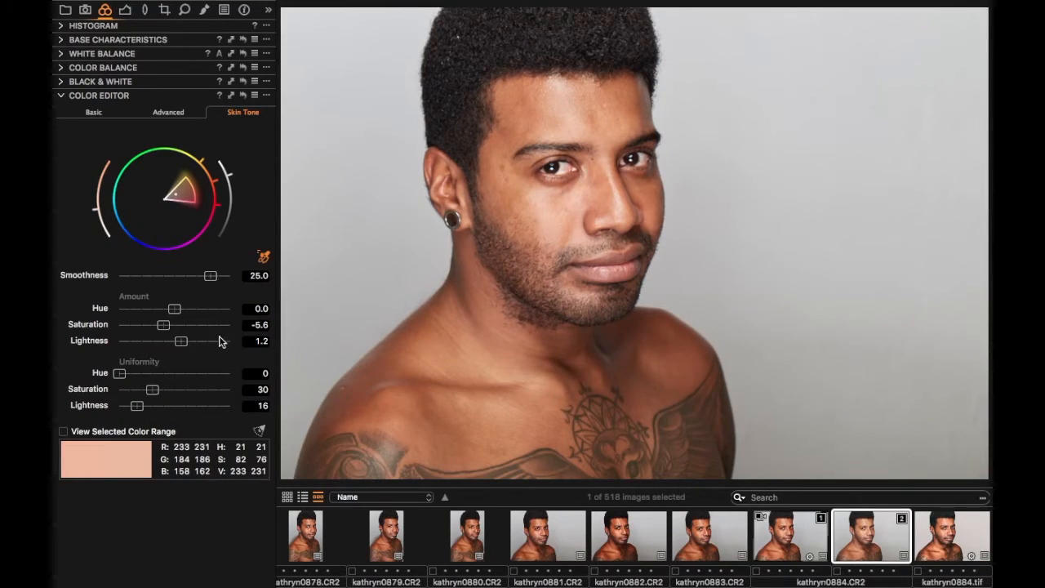
# - Ease the skin tone lightness amount to 0.7 and bring the saturation amount back towards neutral
pyautogui.moveTo(186, 346); pyautogui.dragTo(173, 326)
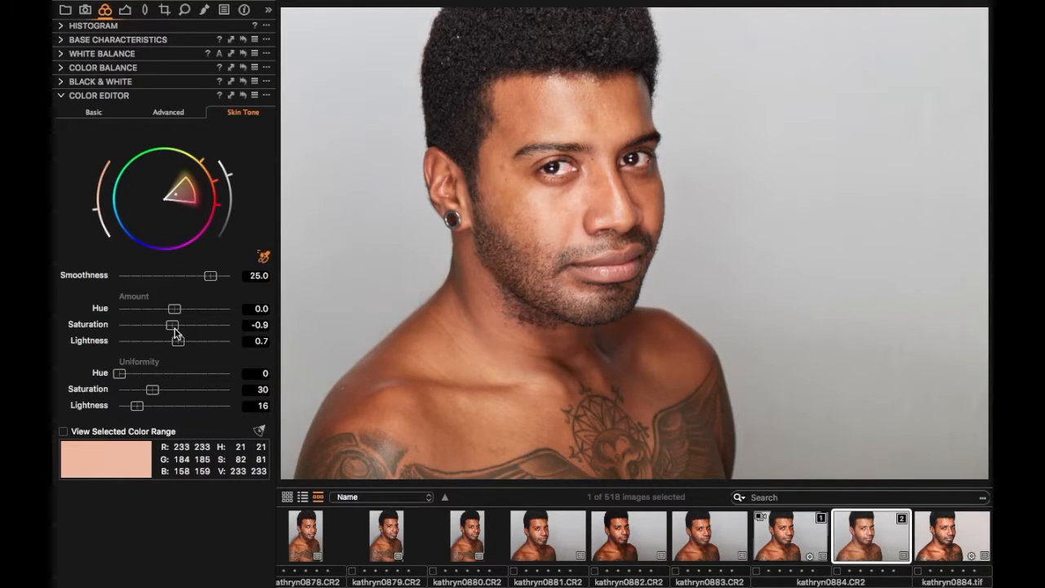
pyautogui.doubleClick(174, 327)
pyautogui.moveTo(179, 342); pyautogui.dragTo(177, 327)
# - Raise the portrait's sharpening amount to 433
pyautogui.click(184, 8)
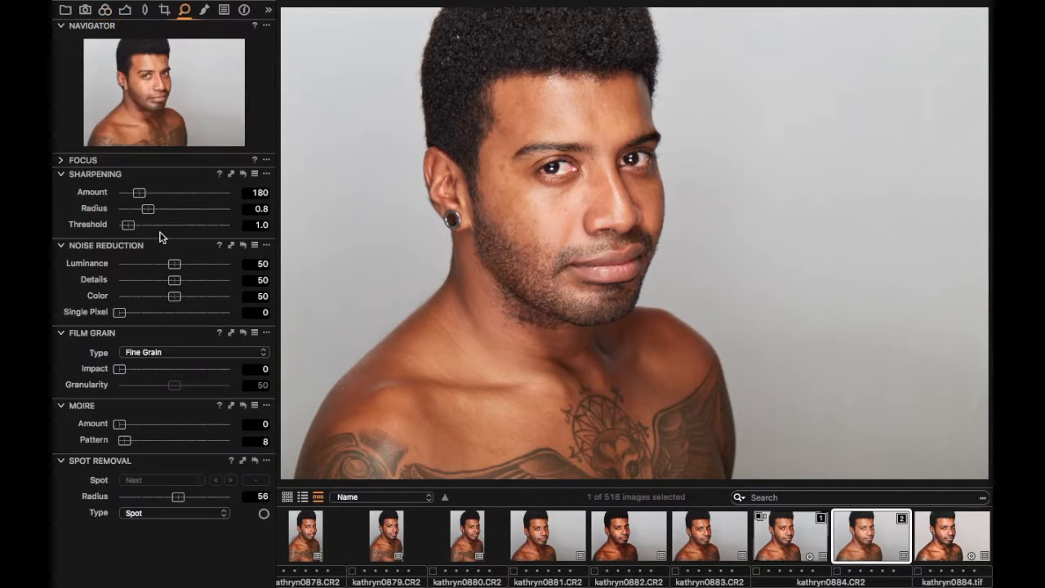
pyautogui.moveTo(145, 199); pyautogui.dragTo(168, 201)
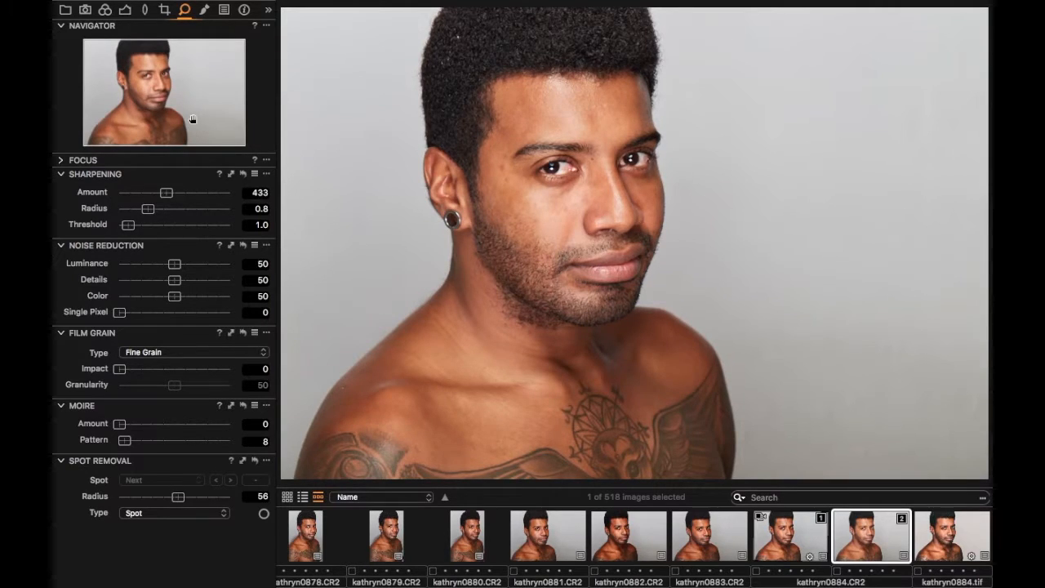
# - Rotate the portrait to an angle of 2.16
pyautogui.click(164, 10)
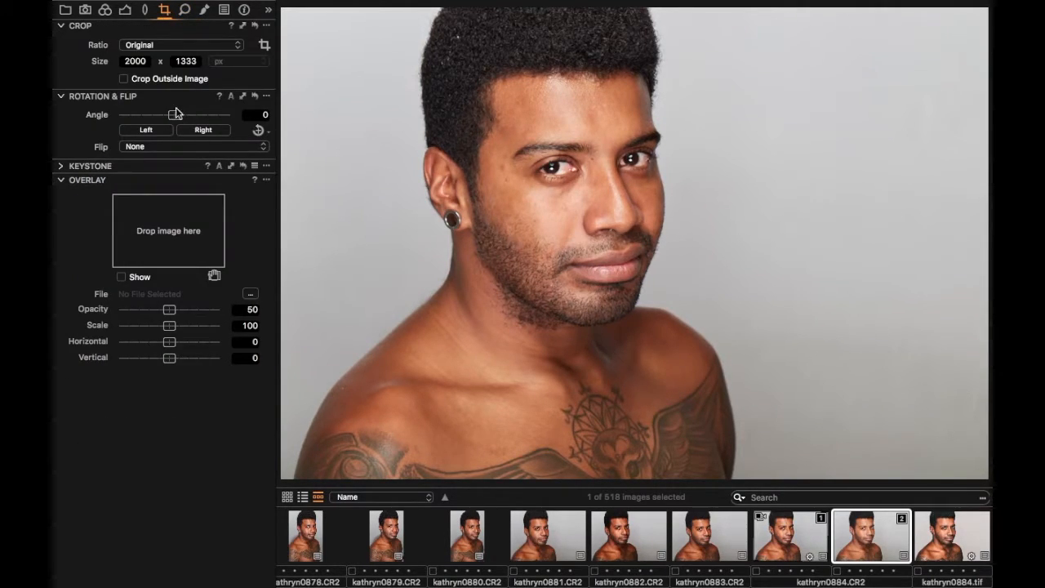
pyautogui.moveTo(175, 117); pyautogui.dragTo(183, 133)
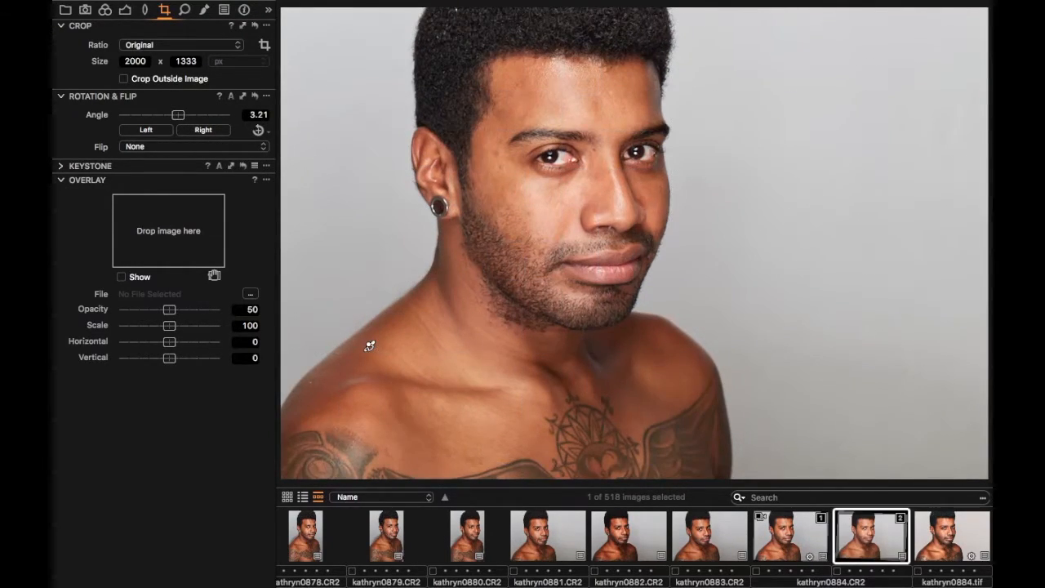
pyautogui.moveTo(178, 120); pyautogui.dragTo(176, 120)
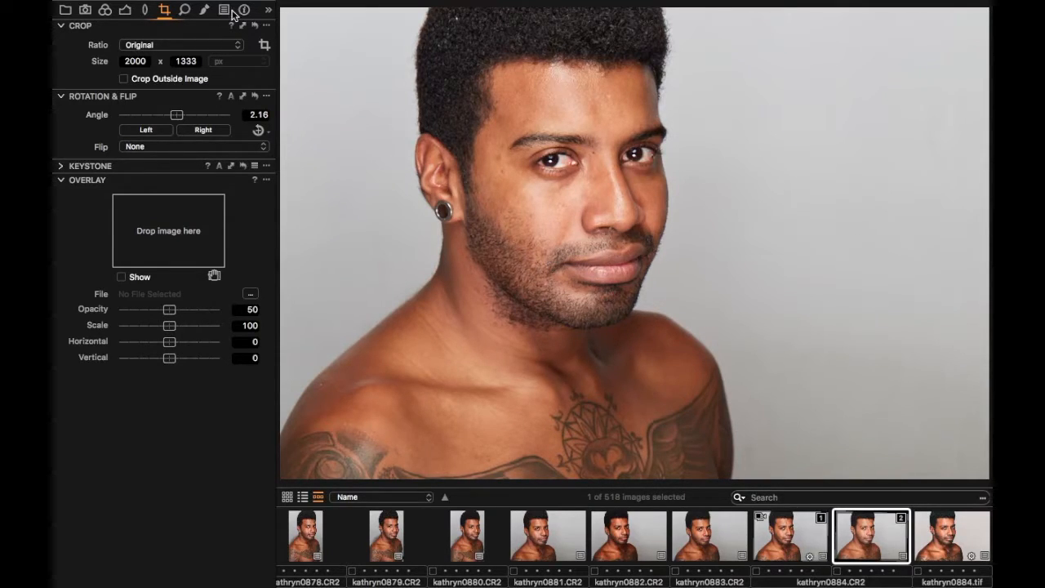
# - Examine the portrait's metadata for the EXIF camera model and exposure settings
pyautogui.click(125, 9)
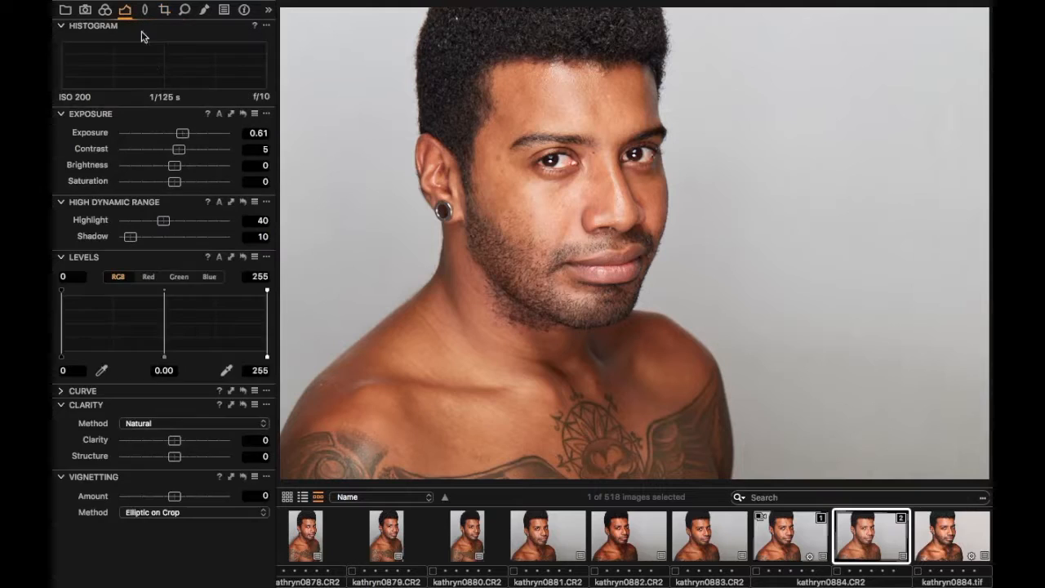
pyautogui.click(224, 9)
pyautogui.click(244, 9)
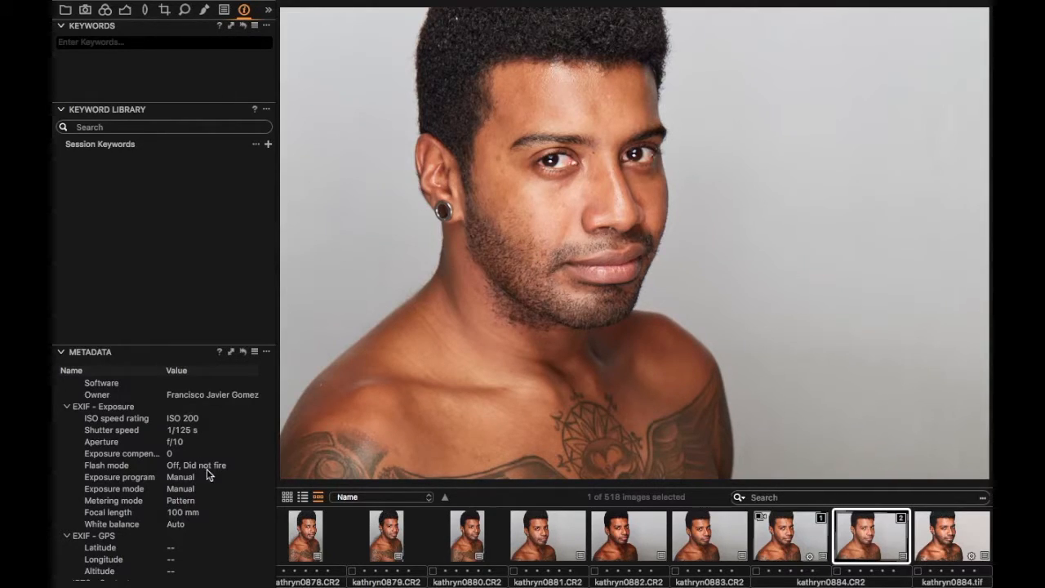
pyautogui.scroll(-2, 197, 483)
pyautogui.scroll(4, 203, 460)
pyautogui.scroll(-1, 209, 495)
pyautogui.scroll(1, 212, 471)
pyautogui.scroll(1, 214, 488)
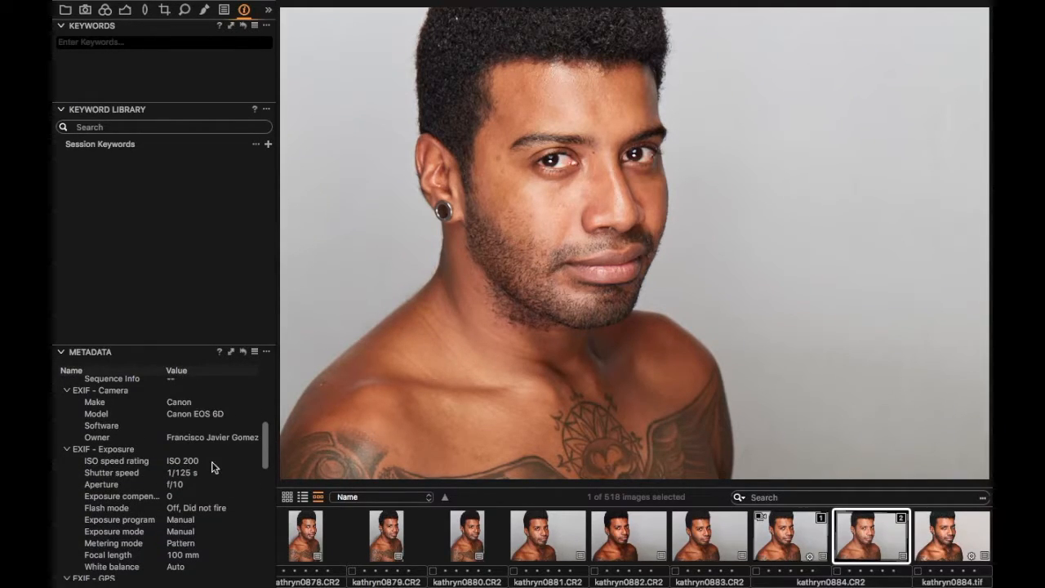
# - Review the portrait's remaining metadata, including vendor, EXIF and IPTC entries, and inspect the face at close range
pyautogui.scroll(-2, 211, 464)
pyautogui.scroll(1, 217, 470)
pyautogui.scroll(-1, 219, 473)
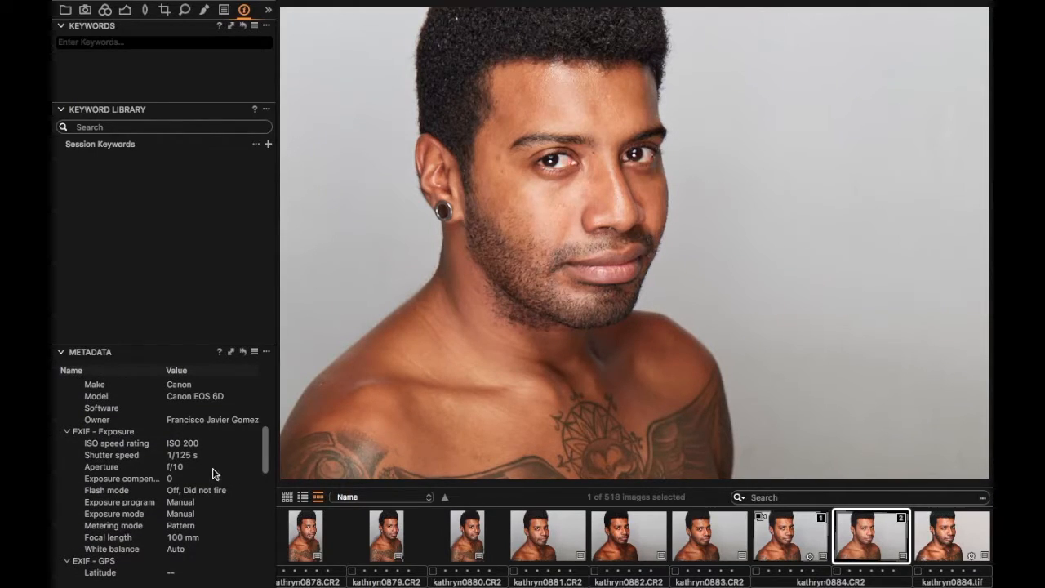
pyautogui.scroll(-3, 216, 464)
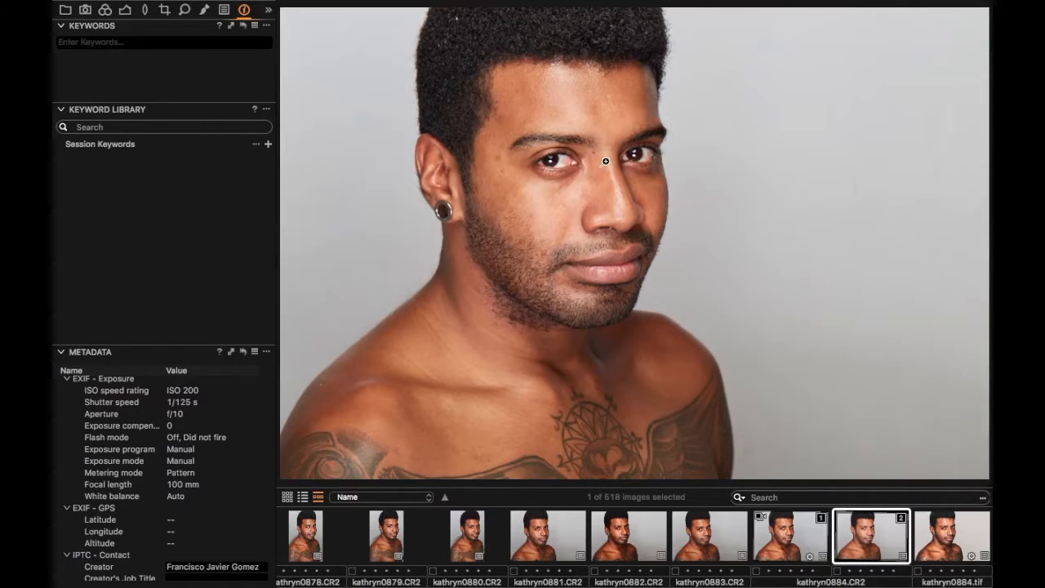
pyautogui.click(567, 174)
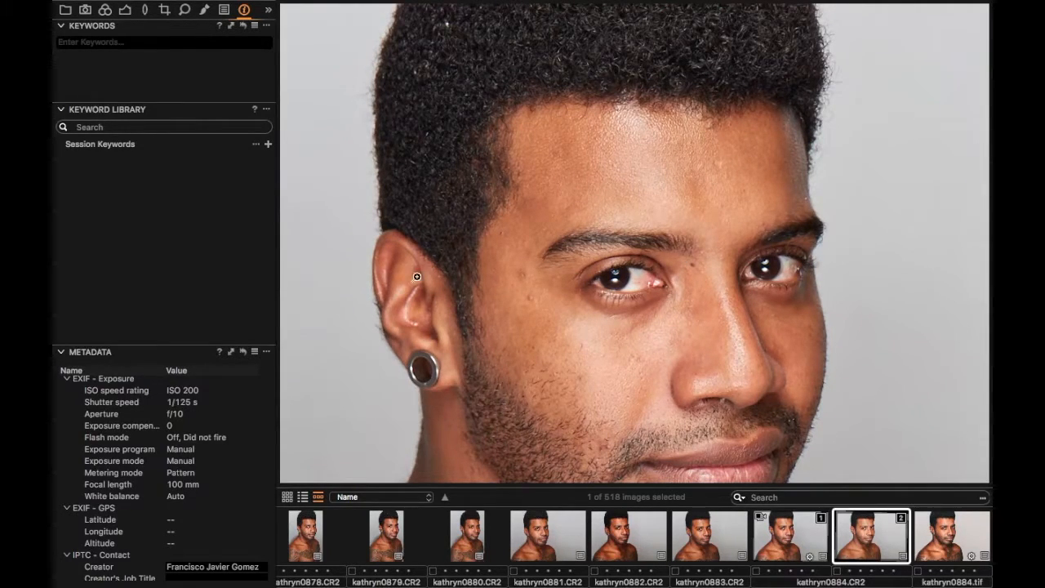
pyautogui.click(637, 284)
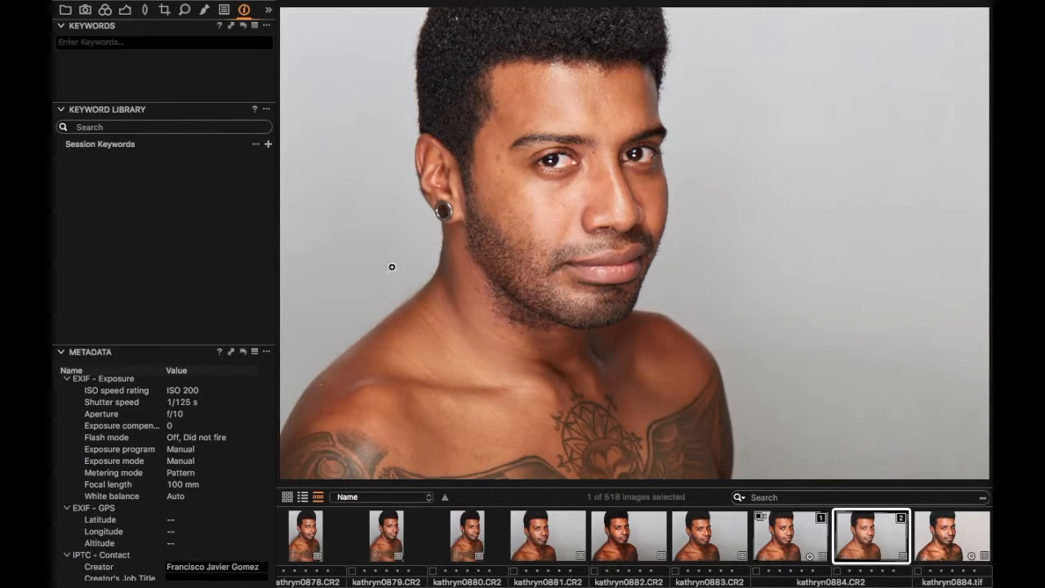
pyautogui.scroll(-5, 218, 455)
pyautogui.scroll(4, 229, 432)
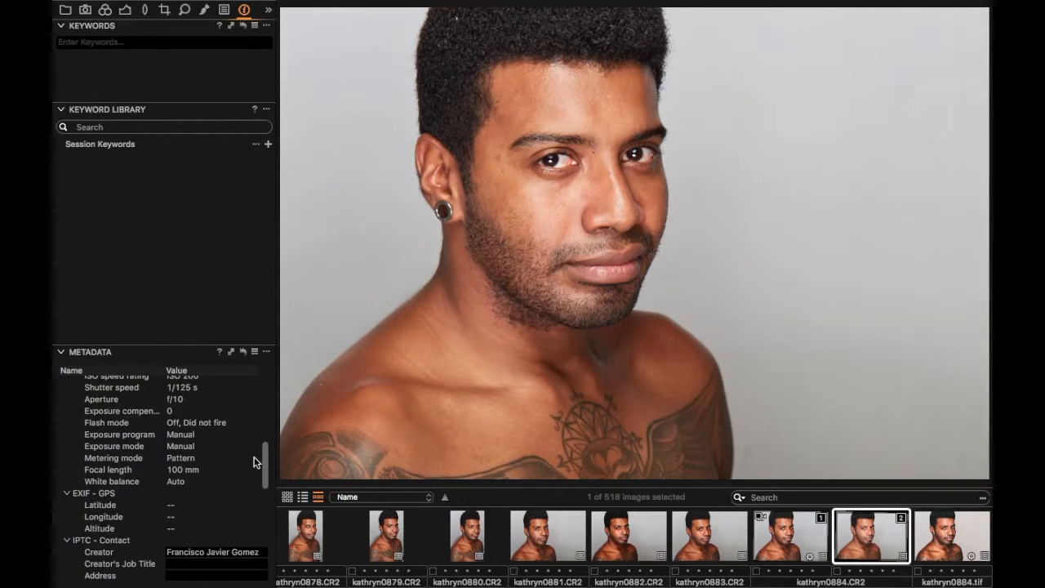
pyautogui.scroll(-2, 229, 462)
pyautogui.scroll(5, 233, 434)
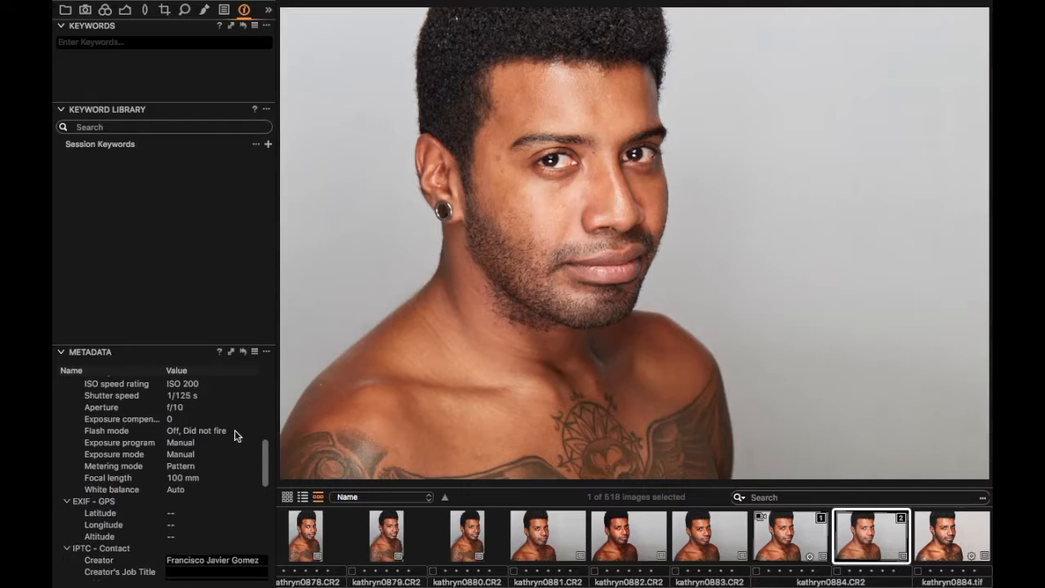
pyautogui.scroll(5, 230, 476)
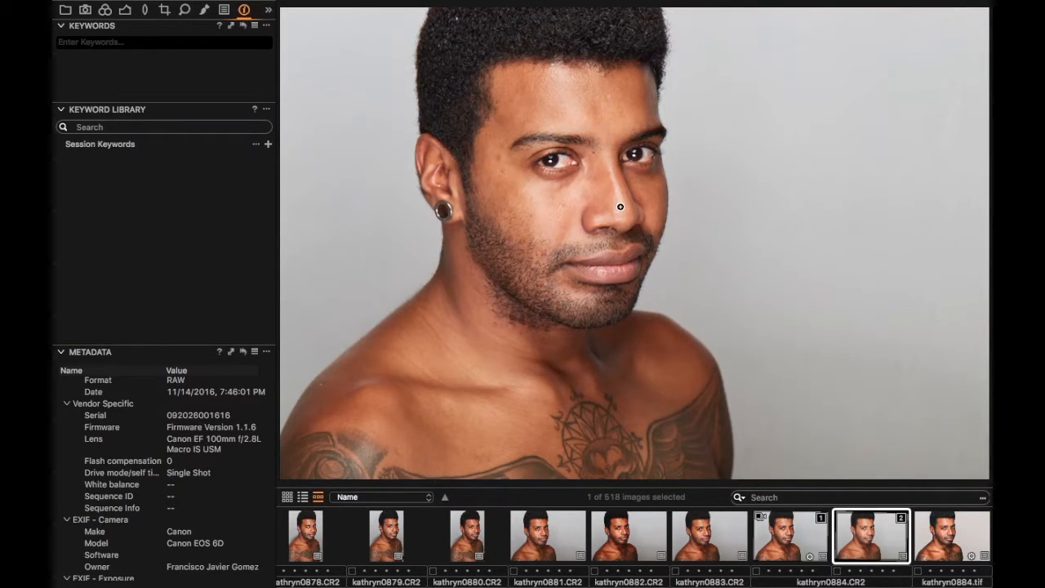
# - Send the portrait variant to Adobe Photoshop CS6 as a 16 bit ZIP-compressed TIFF with the ProPhoto profile at 100% scale
pyautogui.rightClick(648, 174)
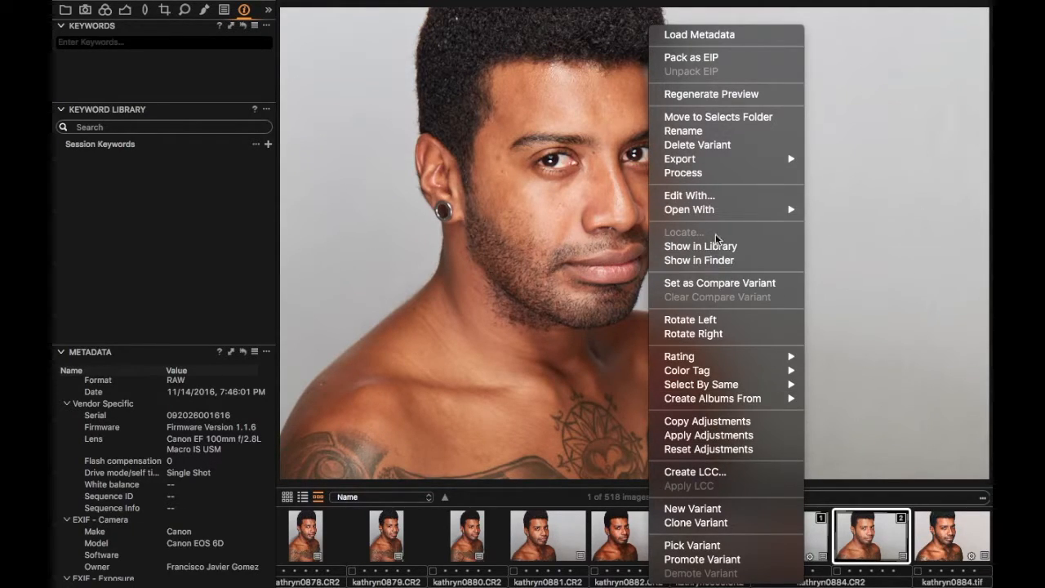
pyautogui.click(721, 195)
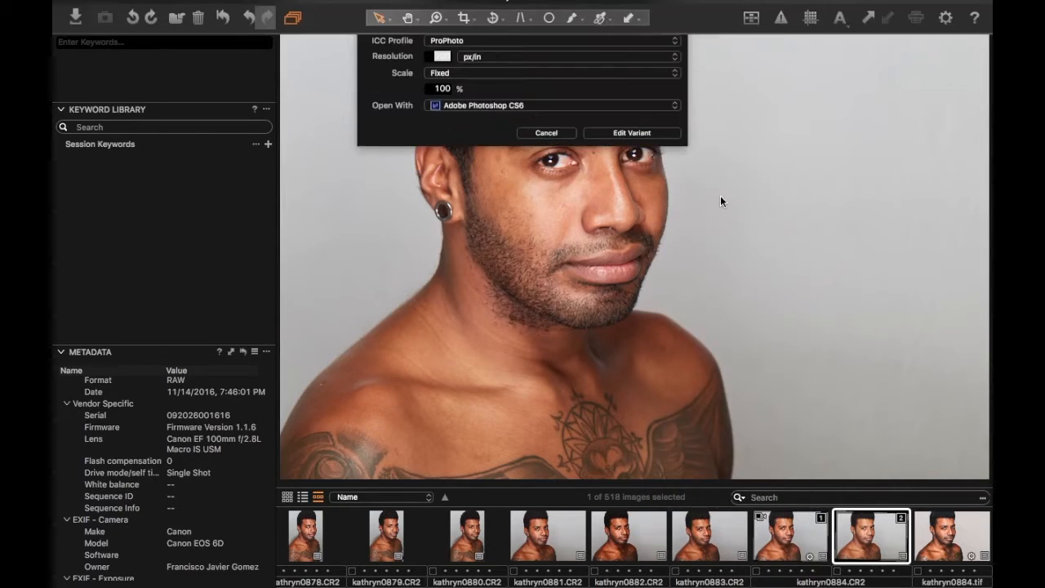
pyautogui.click(487, 177)
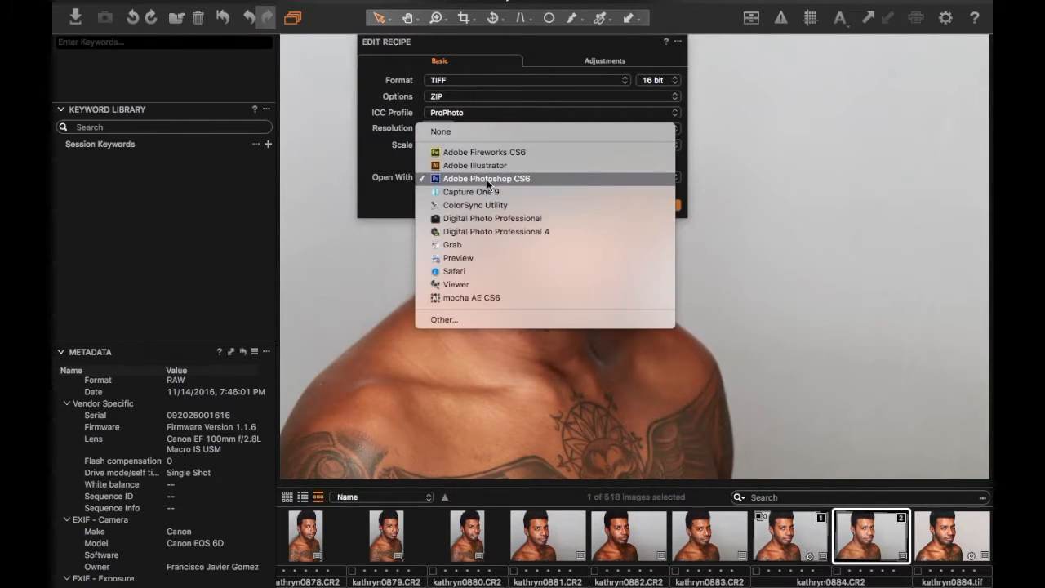
pyautogui.click(489, 178)
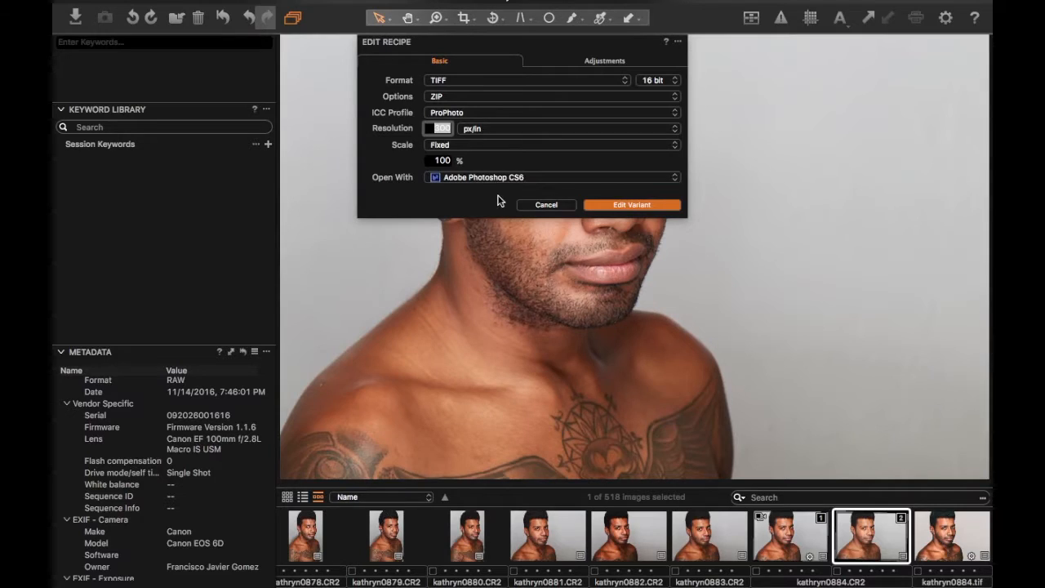
pyautogui.click(674, 85)
pyautogui.click(670, 85)
pyautogui.click(428, 129)
pyautogui.click(631, 208)
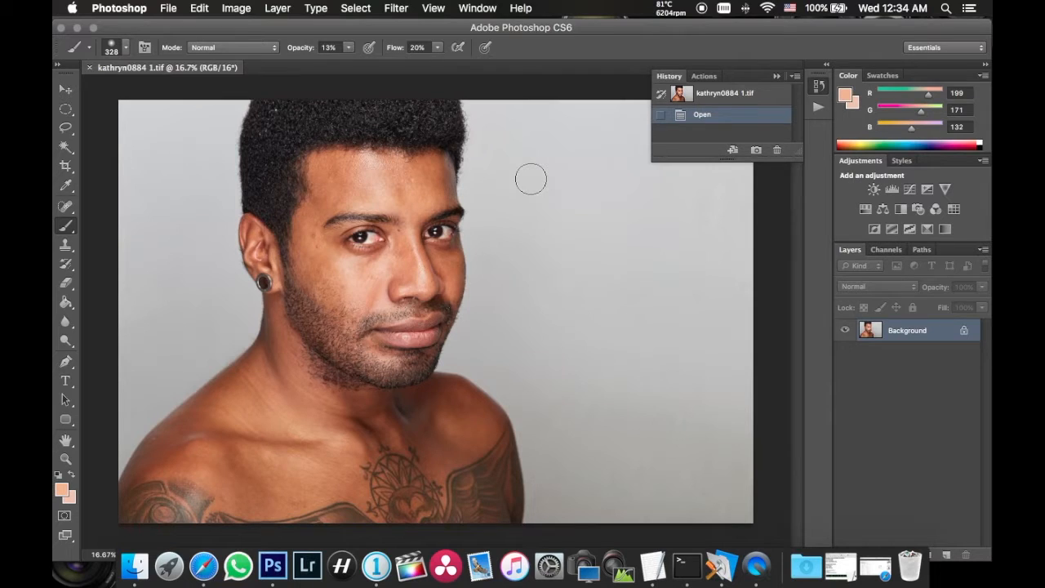
# - Switch the image to full screen mode with the tool panels shown and add an empty layer above the background
pyautogui.press('z')
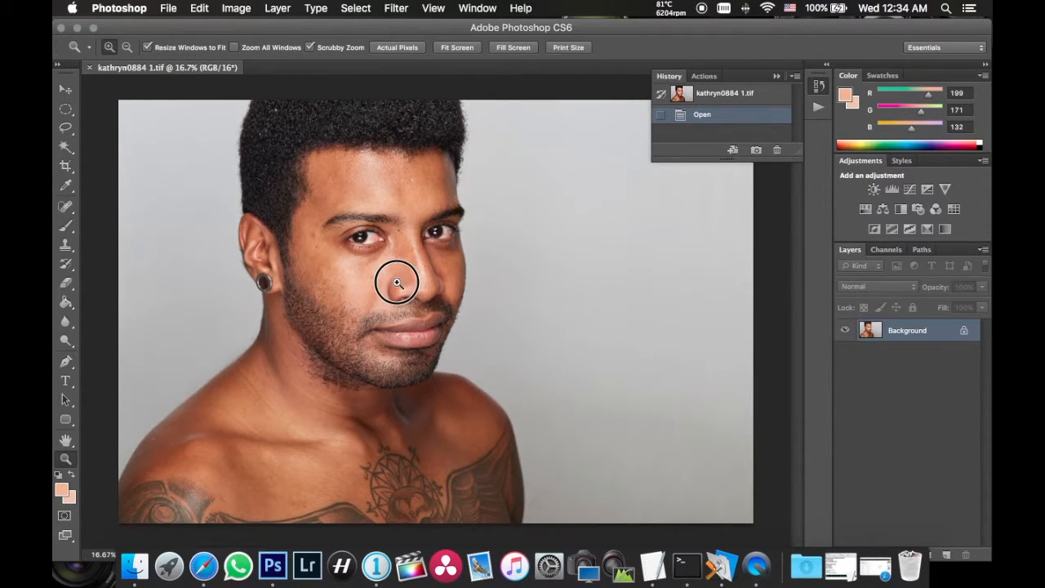
pyautogui.click(397, 283)
pyautogui.click(411, 261)
pyautogui.press('f')
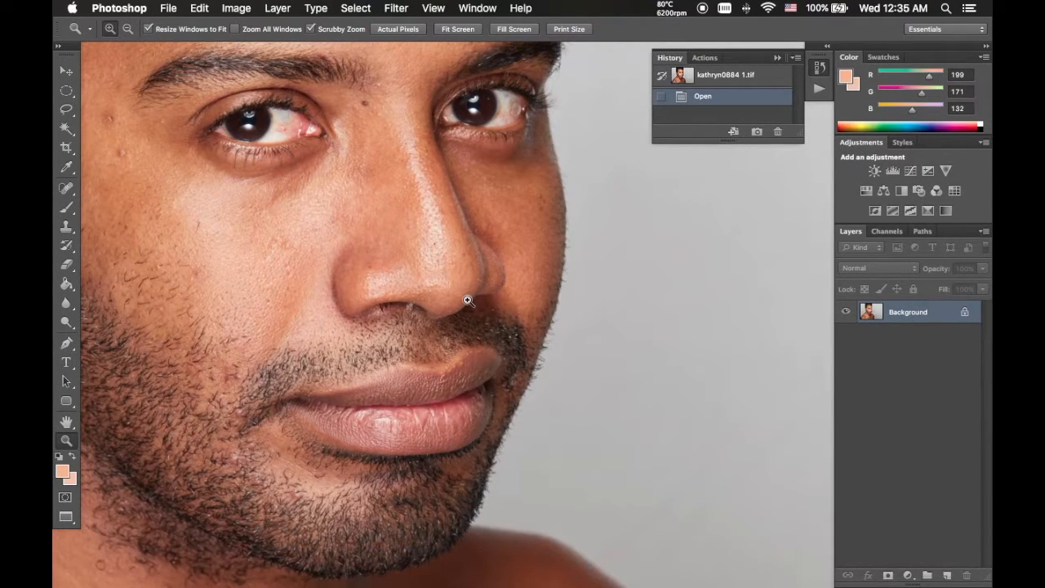
pyautogui.press('f')
pyautogui.click(538, 358)
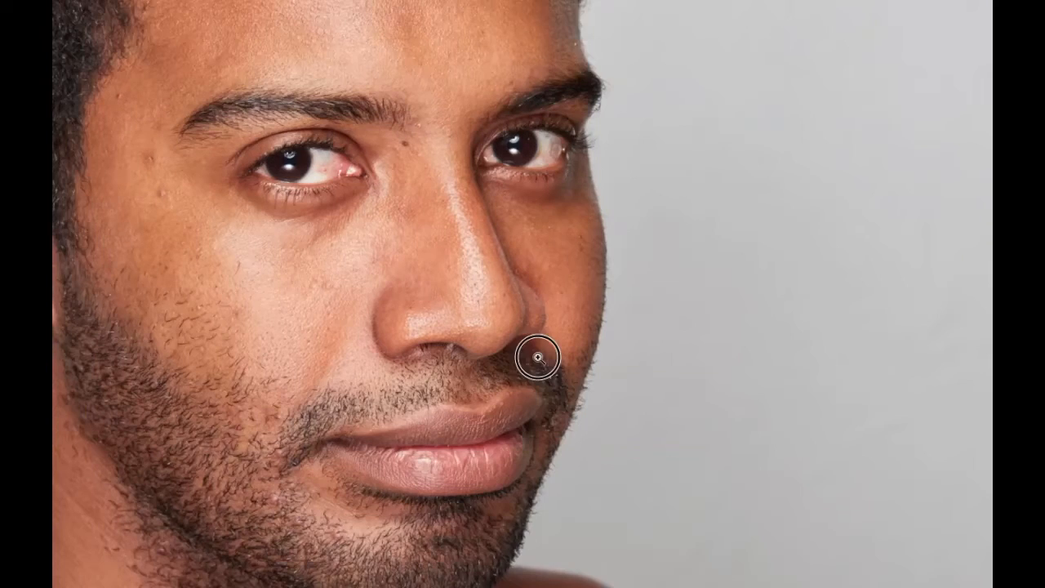
pyautogui.press('Tab')
pyautogui.click(946, 576)
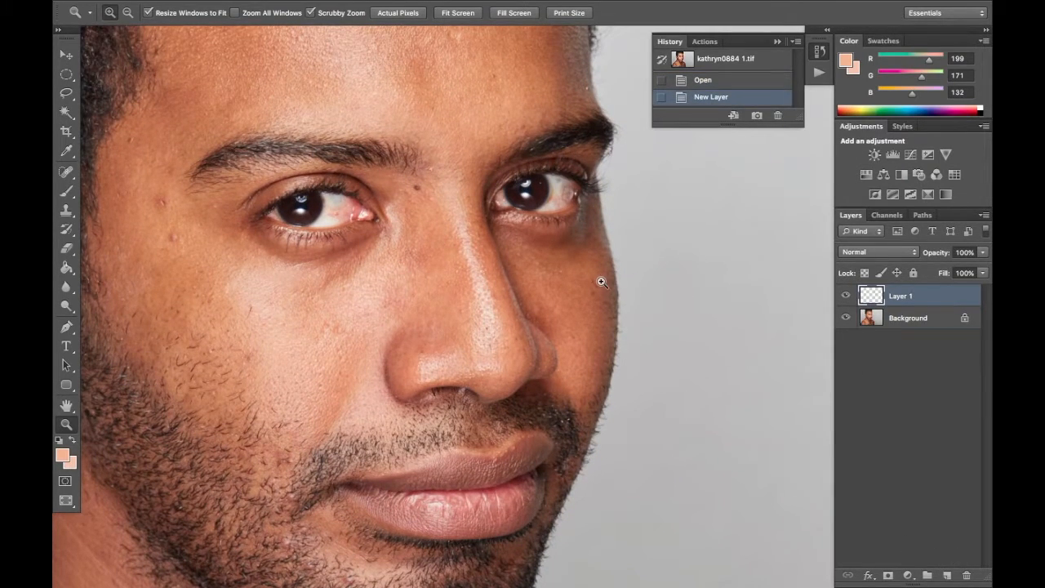
# - Remove the two blemishes on the temple beside the eye with the content-aware Spot Healing Brush
pyautogui.moveTo(353, 149)
pyautogui.mouseDown()
pyautogui.moveTo(467, 214)
pyautogui.moveTo(471, 256)
pyautogui.mouseUp()
pyautogui.press('j')
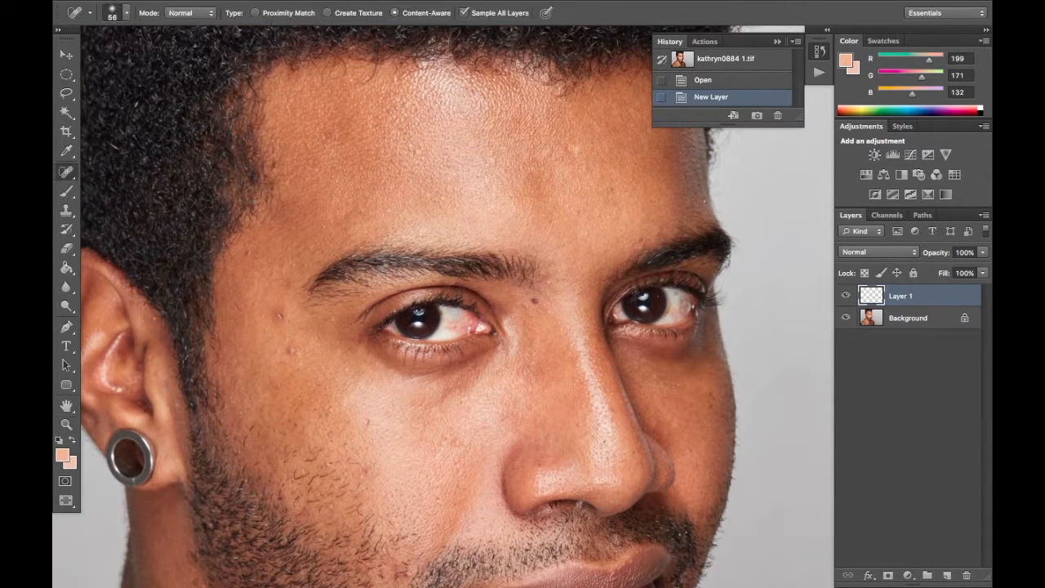
pyautogui.rightClick(68, 174)
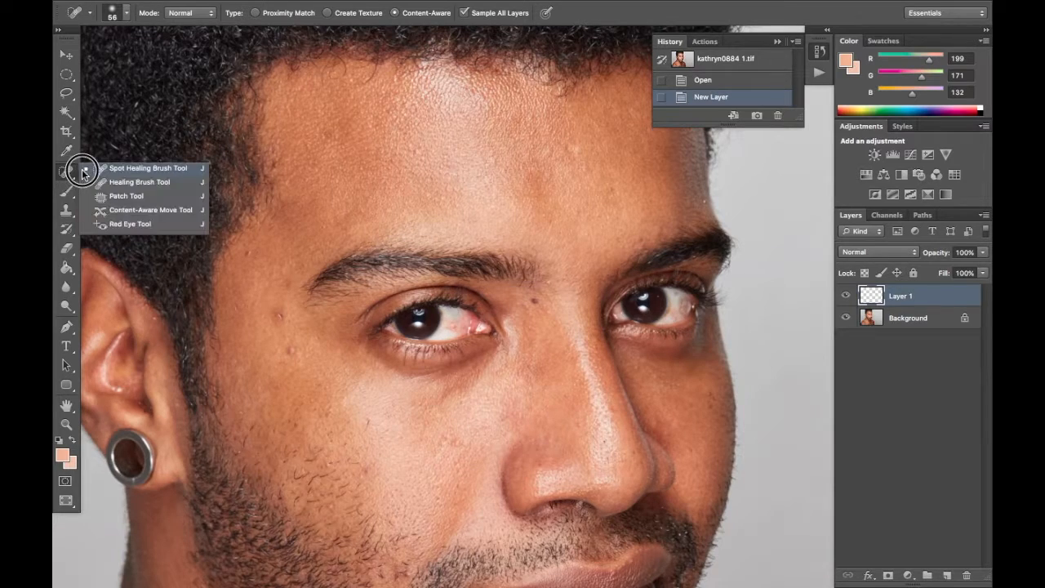
pyautogui.click(139, 169)
pyautogui.click(280, 315)
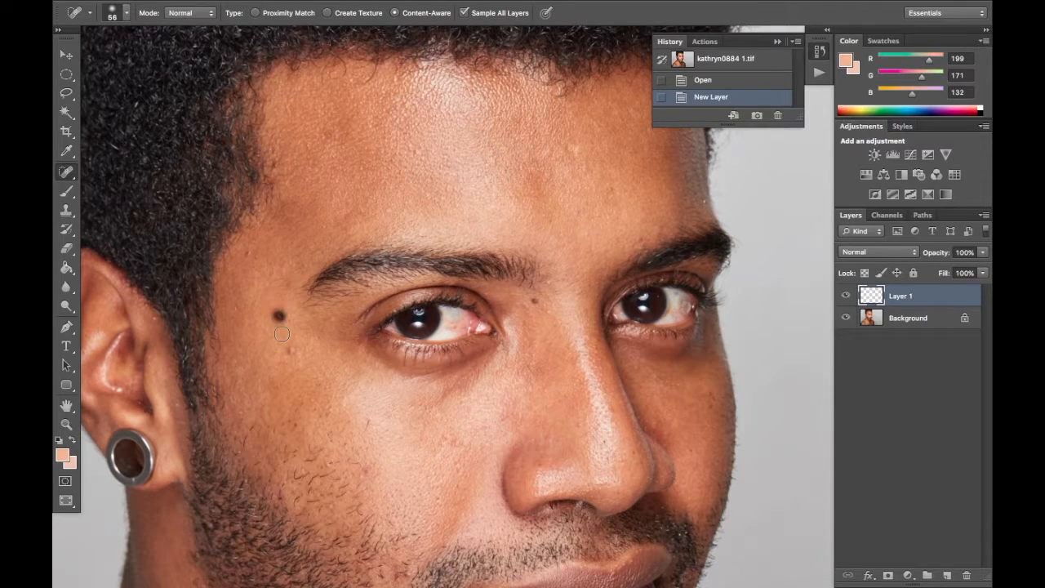
pyautogui.click(291, 353)
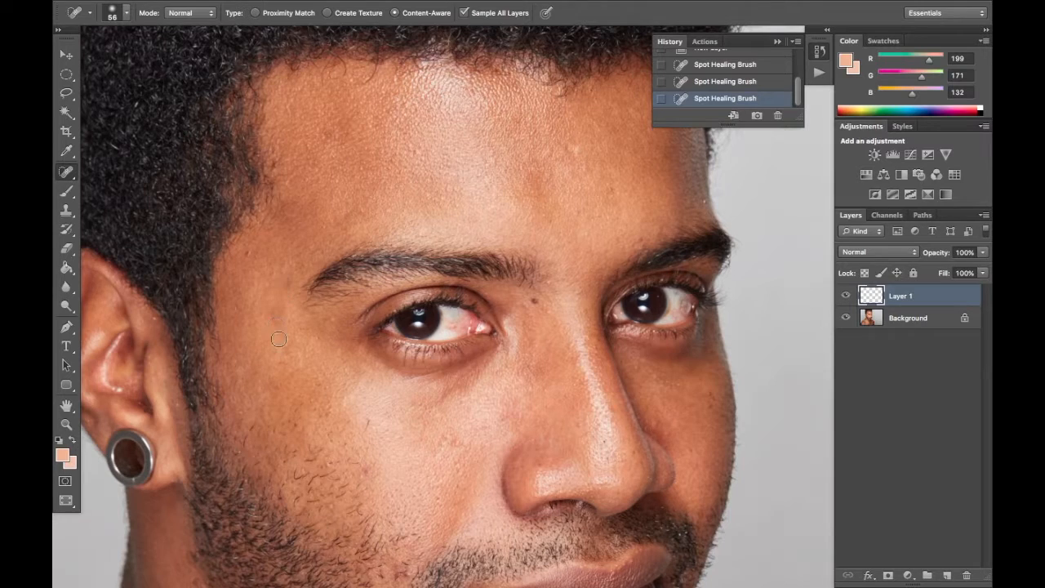
# - Try to cover the temple marks beside the eye and near the hairline with the Clone Stamp Tool
pyautogui.press('s')
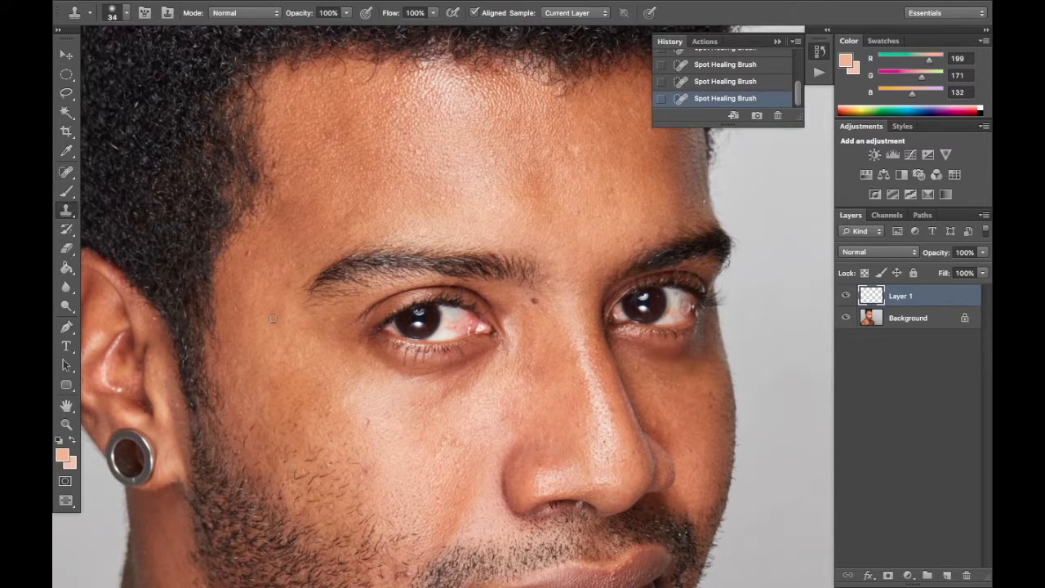
pyautogui.click(72, 211)
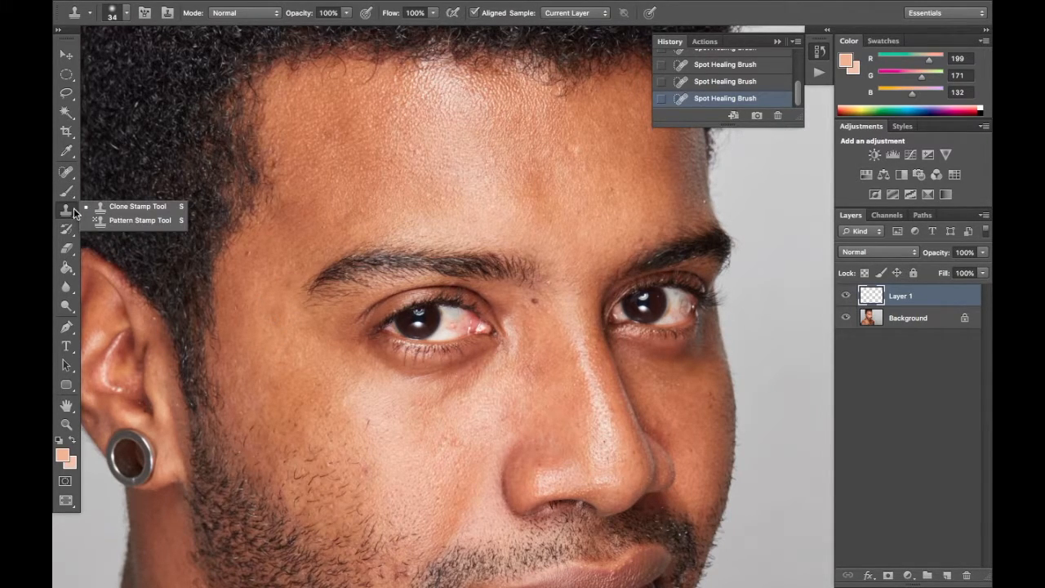
pyautogui.click(88, 209)
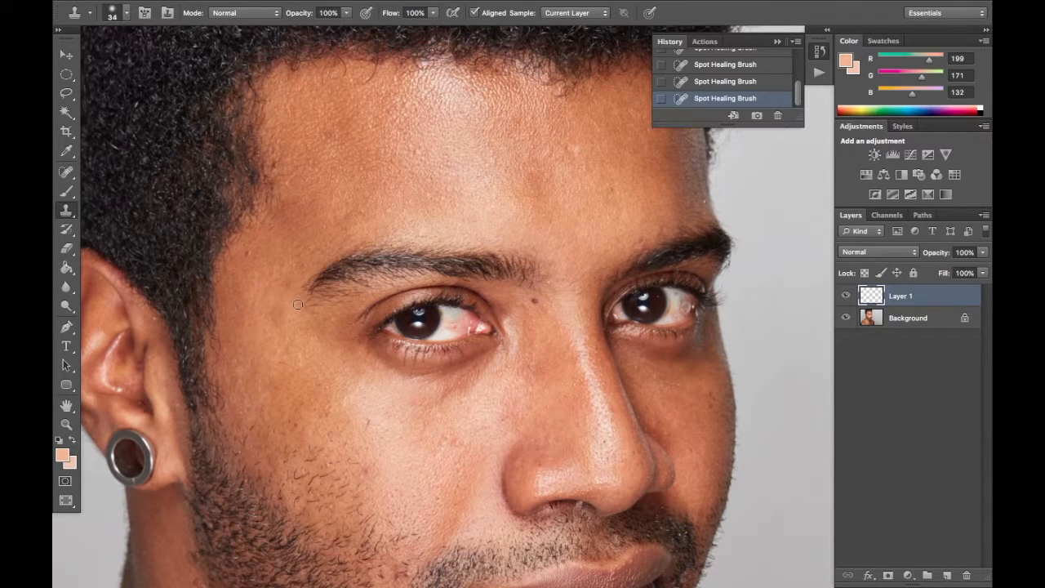
pyautogui.hotkey('alt', 'space')
pyautogui.click(272, 312)
pyautogui.click(248, 253)
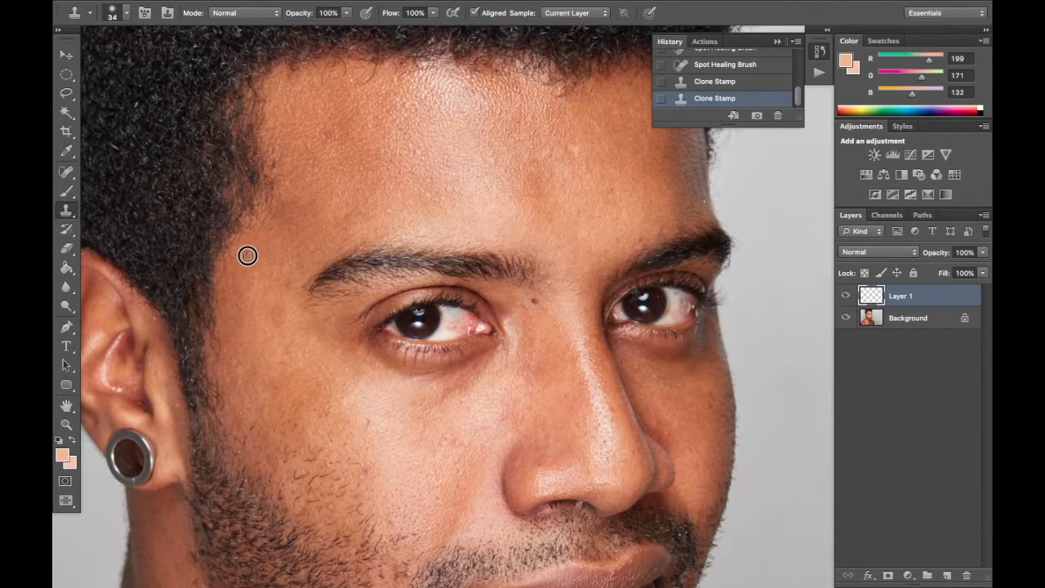
pyautogui.click(245, 254)
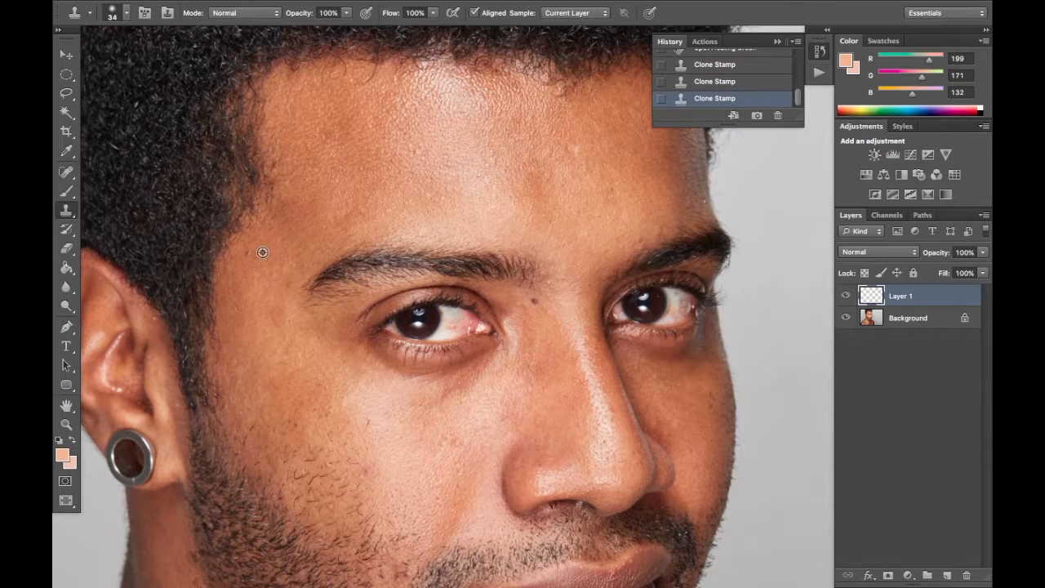
pyautogui.click(253, 252)
# - Heal the temple mark near the hairline and the spots on the forehead with the Spot Healing Brush
pyautogui.press('j')
pyautogui.click(246, 256)
pyautogui.moveTo(308, 201); pyautogui.dragTo(266, 254)
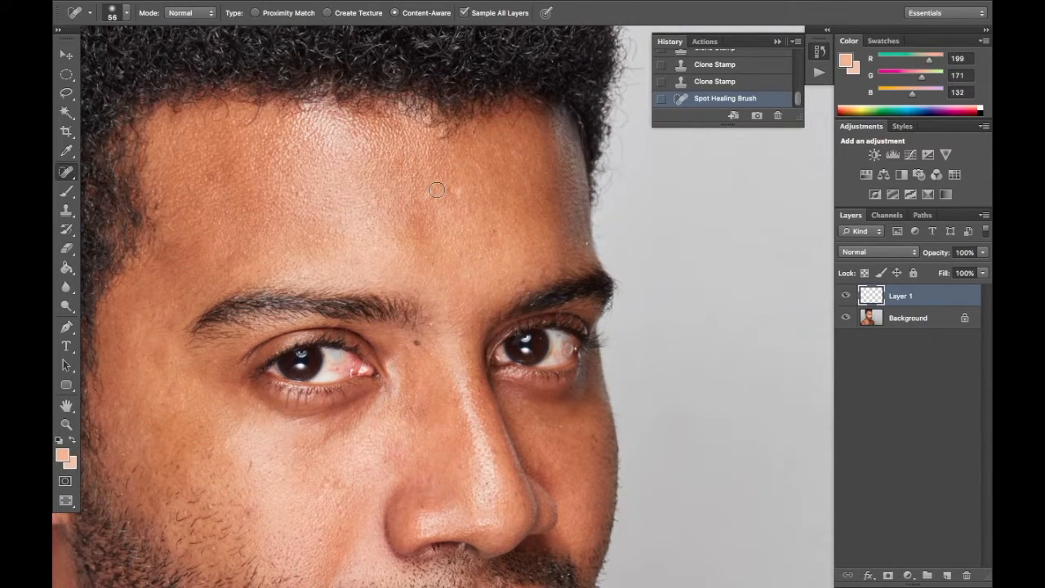
pyautogui.click(445, 188)
pyautogui.moveTo(345, 247); pyautogui.dragTo(372, 231)
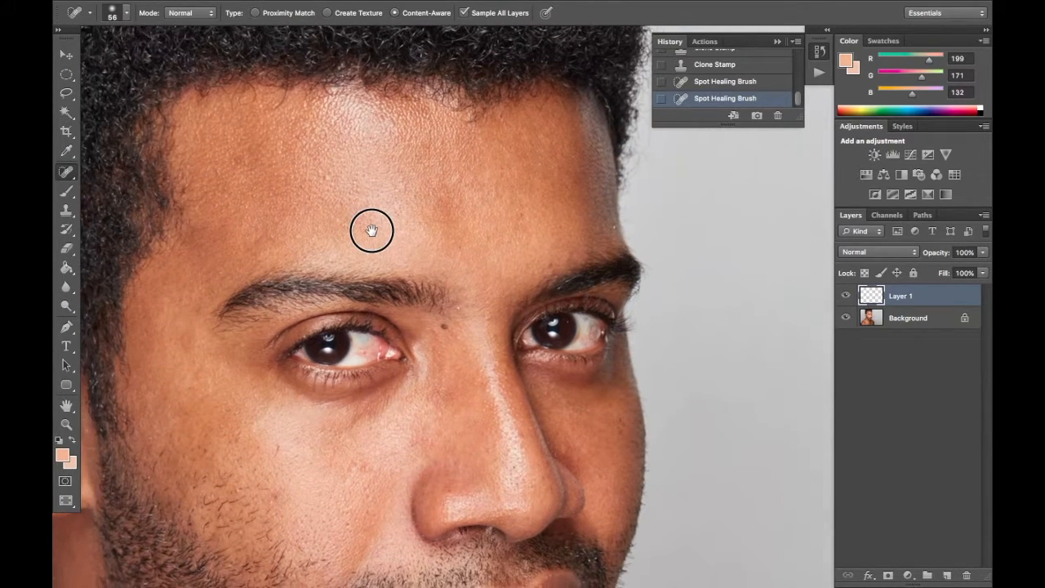
pyautogui.click(288, 149)
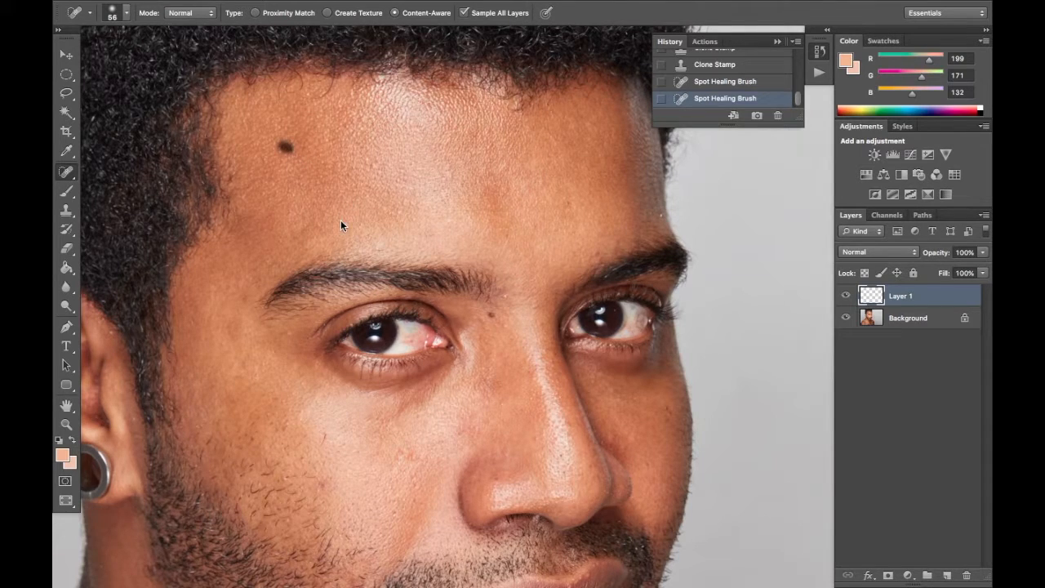
# - Heal the two small spots on the upper cheek below the eye
pyautogui.moveTo(341, 223); pyautogui.dragTo(364, 176)
pyautogui.moveTo(335, 226); pyautogui.dragTo(353, 272)
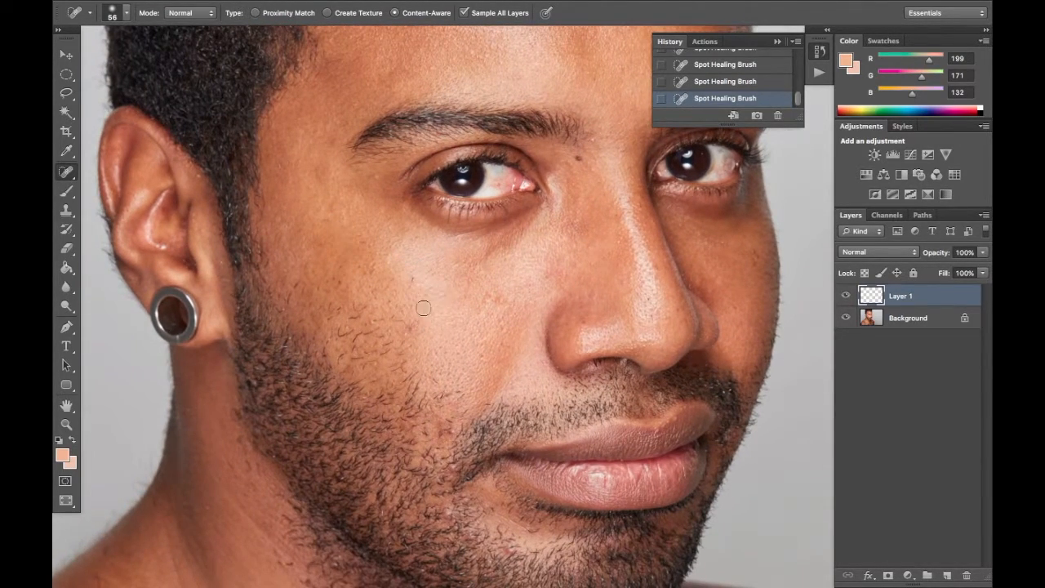
pyautogui.click(413, 281)
pyautogui.click(409, 328)
# - Spot-heal the isolated hairs and marks on the outer cheek above the beard
pyautogui.press('z')
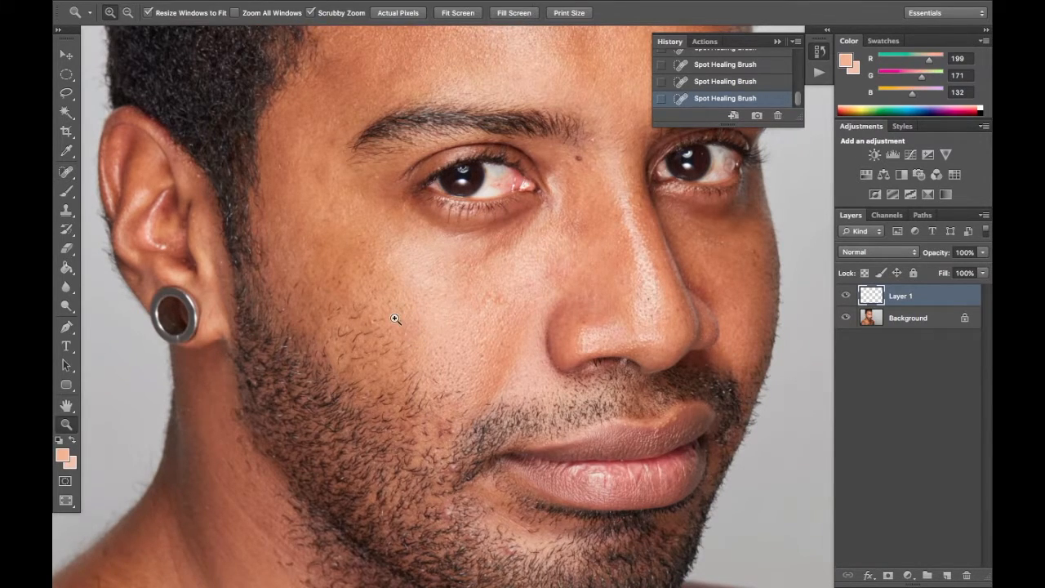
pyautogui.moveTo(394, 308); pyautogui.dragTo(432, 275)
pyautogui.click(432, 275)
pyautogui.keyDown('alt'); pyautogui.click(431, 287); pyautogui.keyUp('alt')
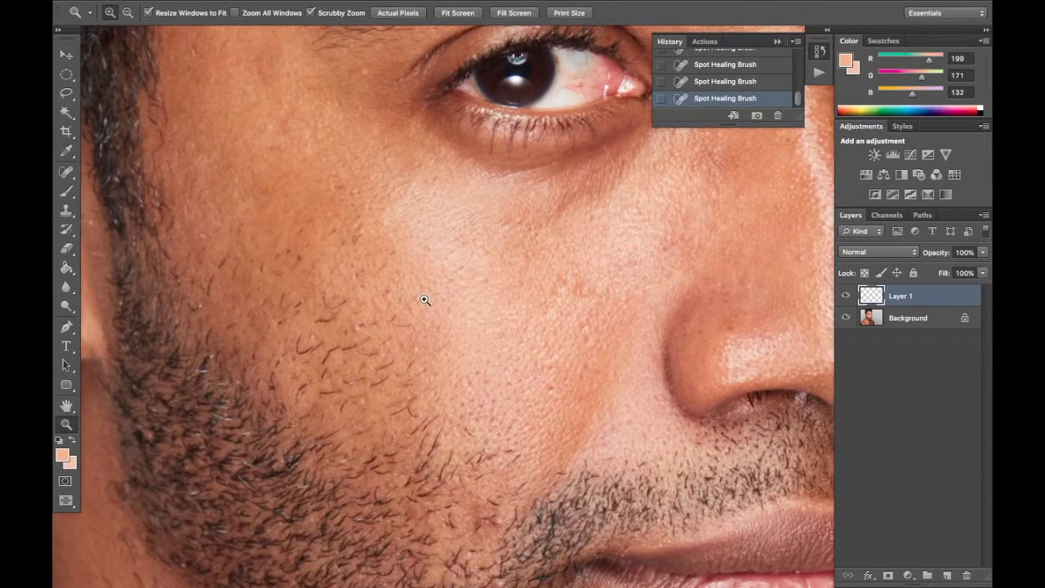
pyautogui.press('s')
pyautogui.press('j')
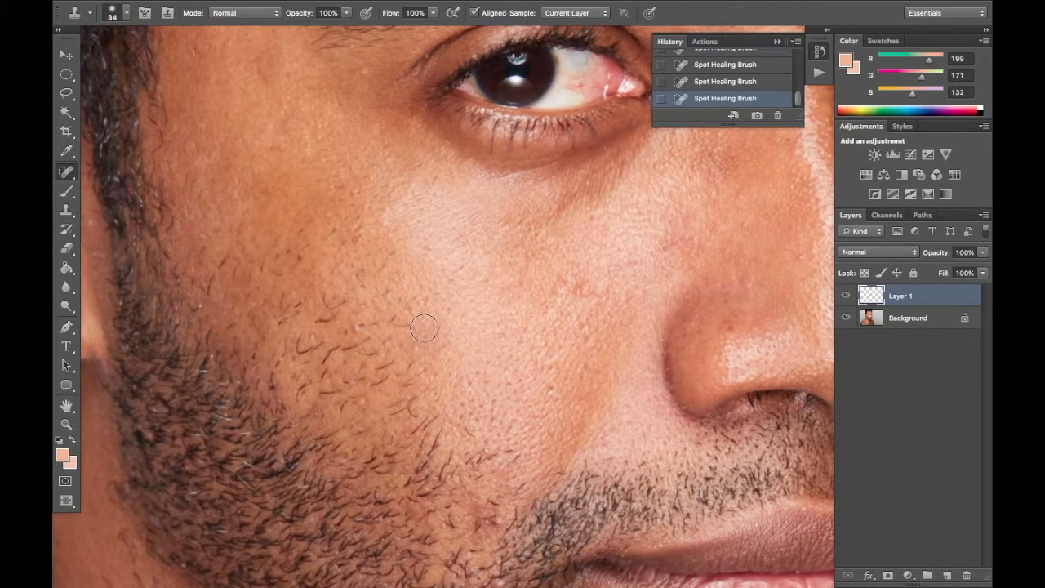
pyautogui.click(405, 327)
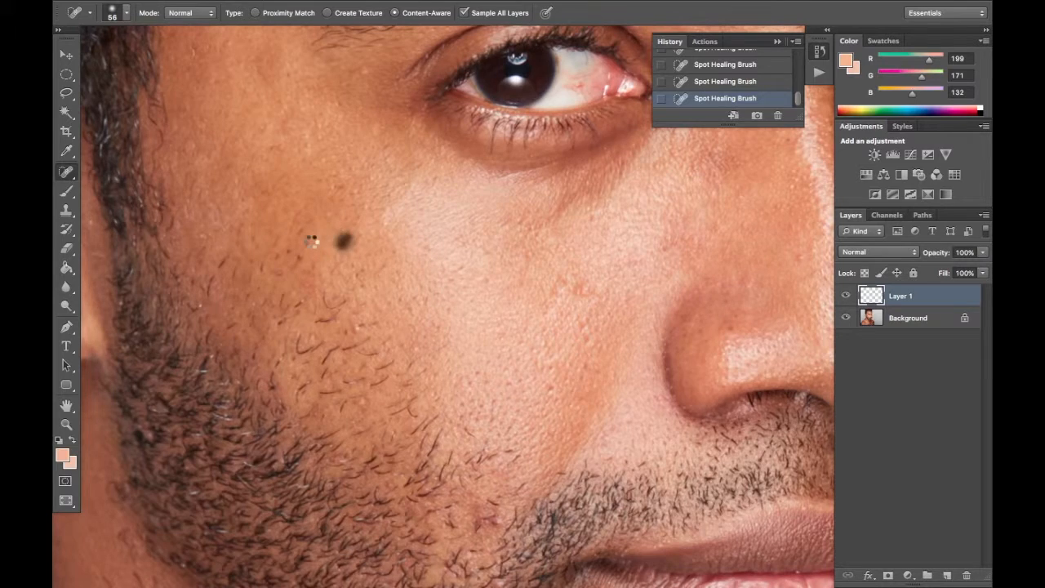
pyautogui.click(299, 232)
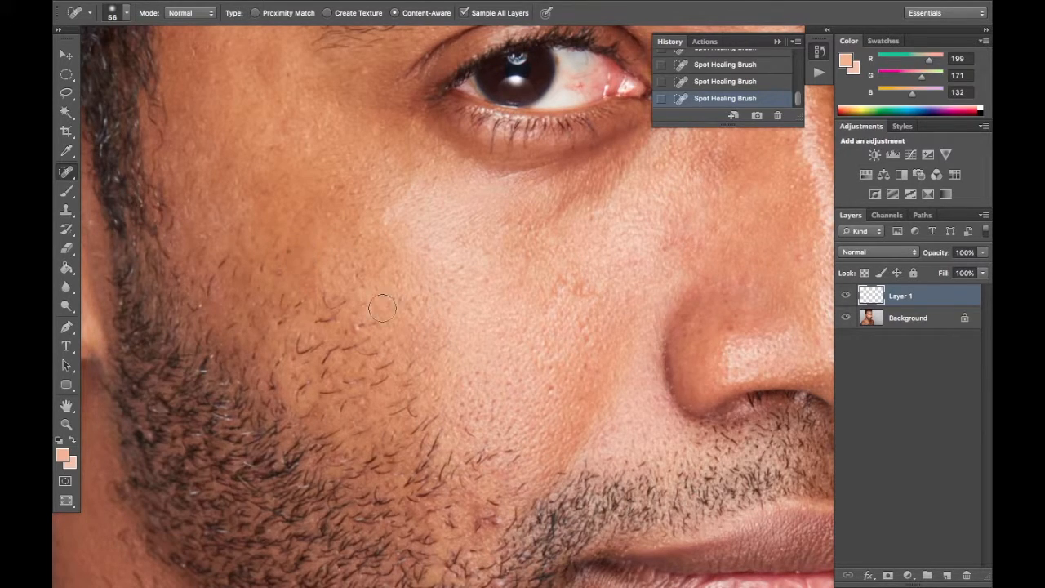
# - Remove the stray hairs along the upper edge of the beard on the cheek with repeated Spot Healing Brush dabs
pyautogui.click(338, 302)
pyautogui.click(360, 327)
pyautogui.click(370, 326)
pyautogui.moveTo(452, 294); pyautogui.dragTo(448, 296)
pyautogui.moveTo(324, 298); pyautogui.dragTo(335, 307)
pyautogui.click(300, 303)
pyautogui.moveTo(254, 259); pyautogui.dragTo(259, 262)
pyautogui.click(276, 274)
pyautogui.click(258, 261)
pyautogui.scroll(-5, 449, 357)
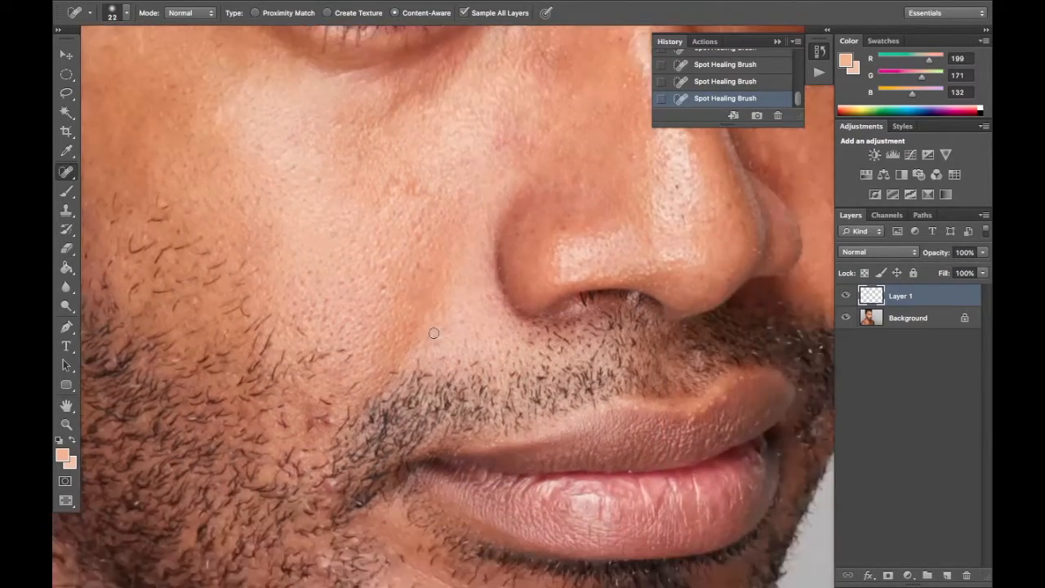
# - Spot-heal the small marks on the cheek between the nose and the beard
pyautogui.click(386, 291)
pyautogui.click(391, 295)
pyautogui.click(417, 277)
pyautogui.click(417, 267)
pyautogui.click(434, 271)
pyautogui.click(303, 335)
pyautogui.click(346, 353)
# - Remove the isolated hairs and marks on the outer cheek above the beard with the Spot Healing Brush
pyautogui.moveTo(325, 339); pyautogui.dragTo(463, 352)
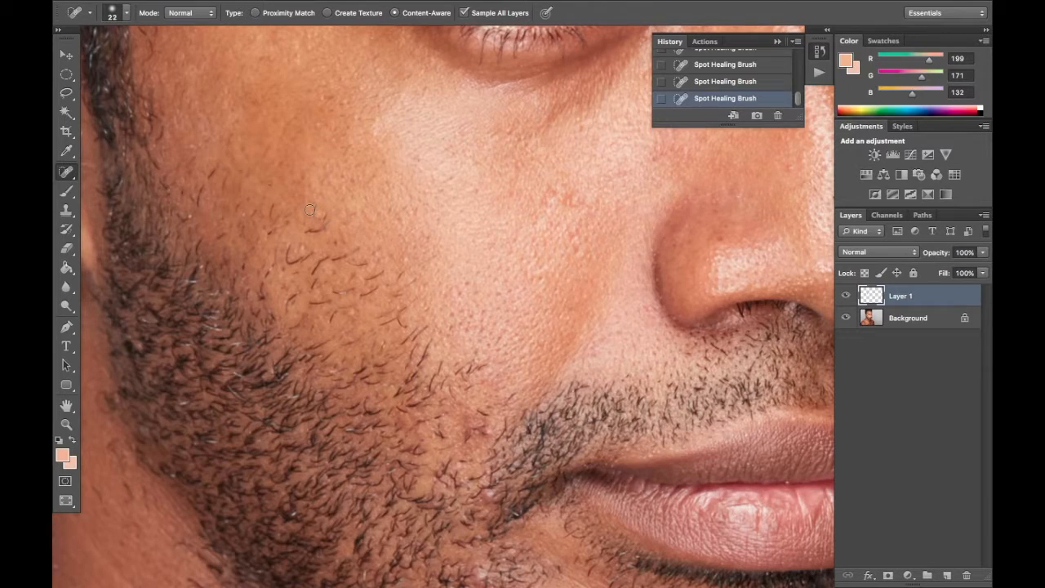
pyautogui.click(311, 214)
pyautogui.click(351, 217)
pyautogui.click(327, 220)
pyautogui.click(312, 206)
pyautogui.moveTo(323, 189); pyautogui.dragTo(334, 340)
pyautogui.click(329, 320)
# - Heal the small blemishes along the side and tip of the nose
pyautogui.moveTo(517, 343); pyautogui.dragTo(297, 296)
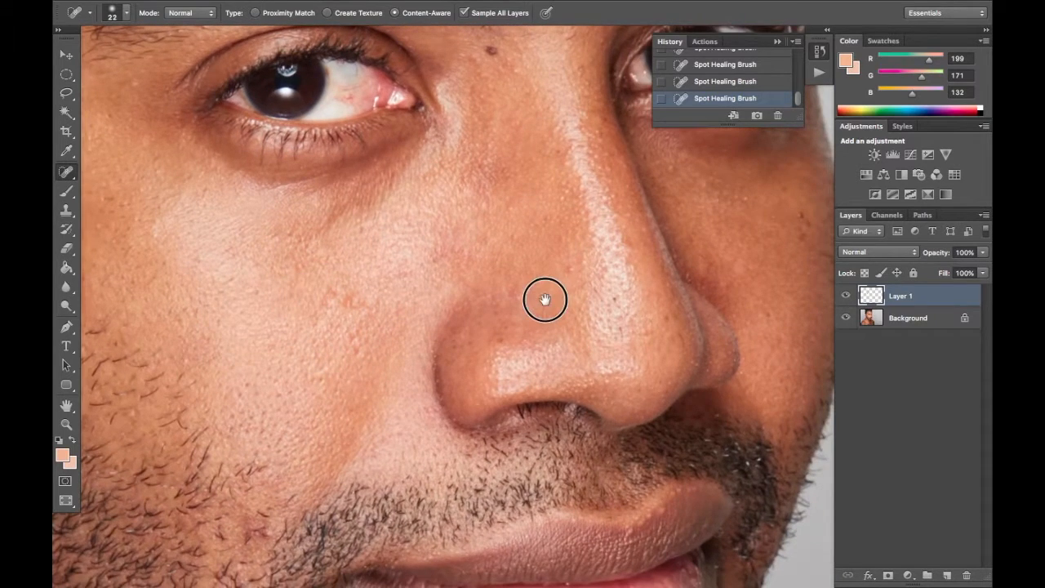
pyautogui.moveTo(544, 300); pyautogui.dragTo(455, 295)
pyautogui.click(479, 269)
pyautogui.click(525, 304)
pyautogui.click(581, 318)
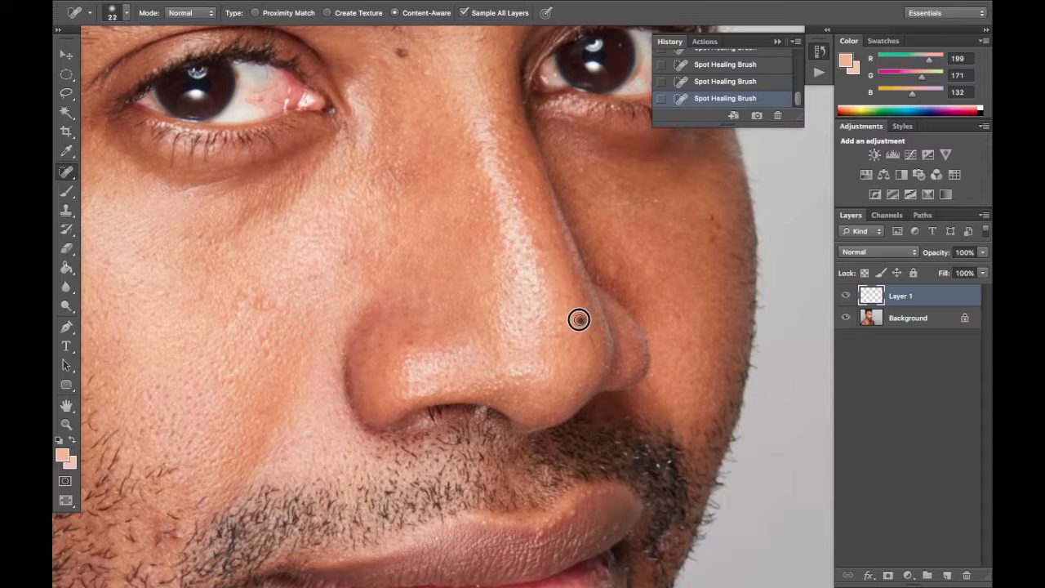
pyautogui.click(591, 342)
# - Spot-heal the small marks on the shadowed cheek on the far side of the nose
pyautogui.moveTo(420, 332); pyautogui.dragTo(409, 312)
pyautogui.hscroll(10, 368, 334)
pyautogui.scroll(5, 368, 334)
pyautogui.click(543, 314)
pyautogui.click(551, 320)
pyautogui.click(549, 333)
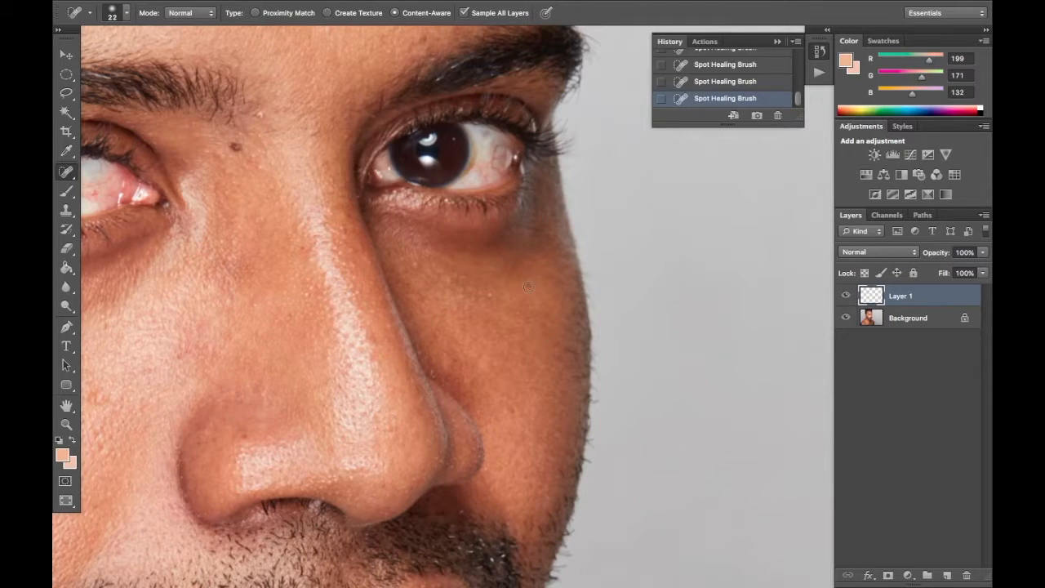
# - Heal the spots on the lower forehead and the bright speck at the temple above the far eyebrow
pyautogui.scroll(10, 395, 281)
pyautogui.hscroll(-2, 395, 281)
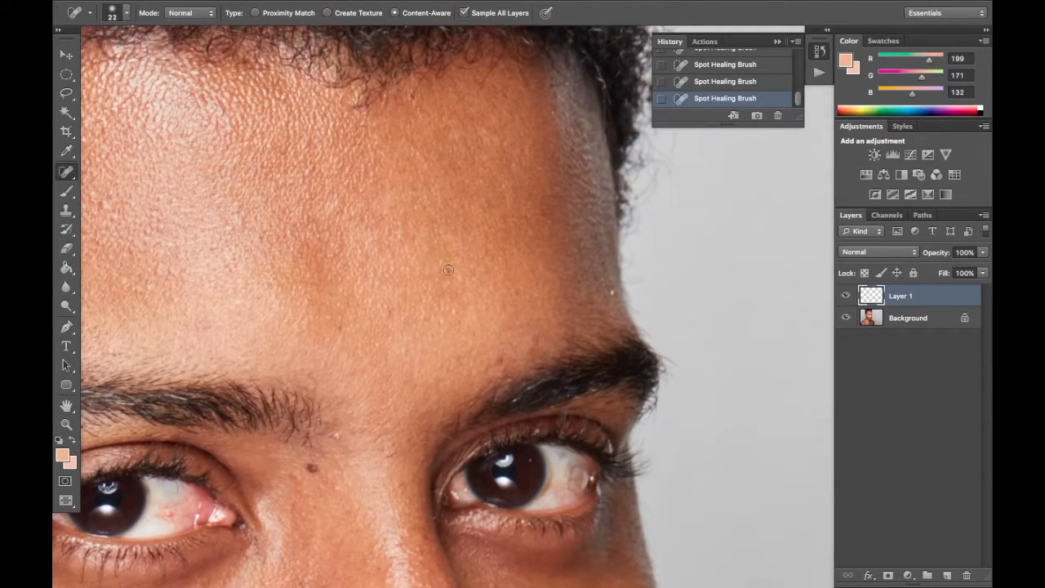
pyautogui.click(390, 310)
pyautogui.click(499, 360)
pyautogui.hscroll(-3, 474, 311)
pyautogui.scroll(1, 474, 310)
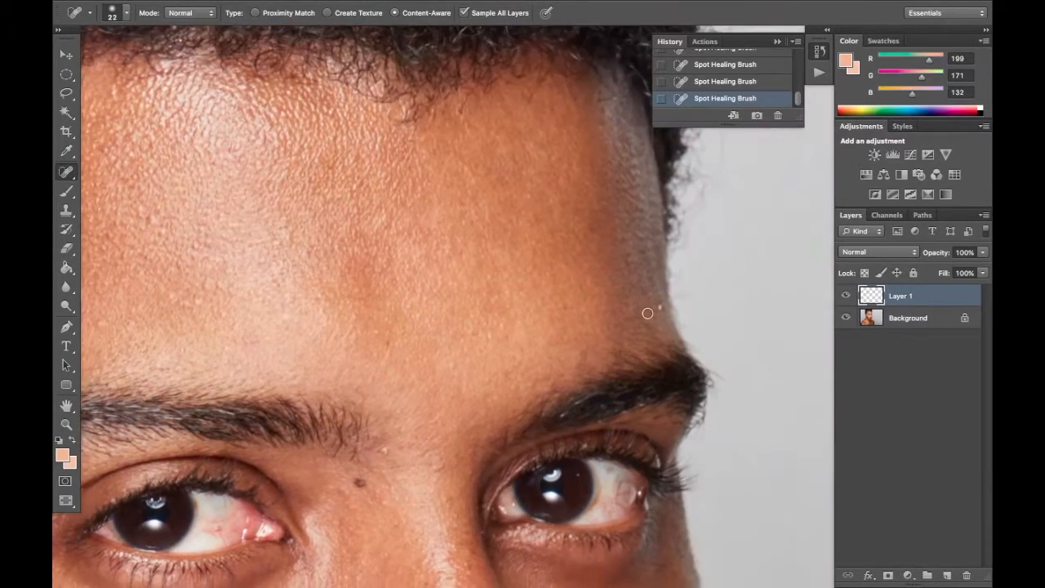
pyautogui.click(660, 308)
# - Examine the forehead, hairline, near temple and outer cheek for remaining blemishes
pyautogui.hscroll(-3, 457, 289)
pyautogui.scroll(2, 458, 289)
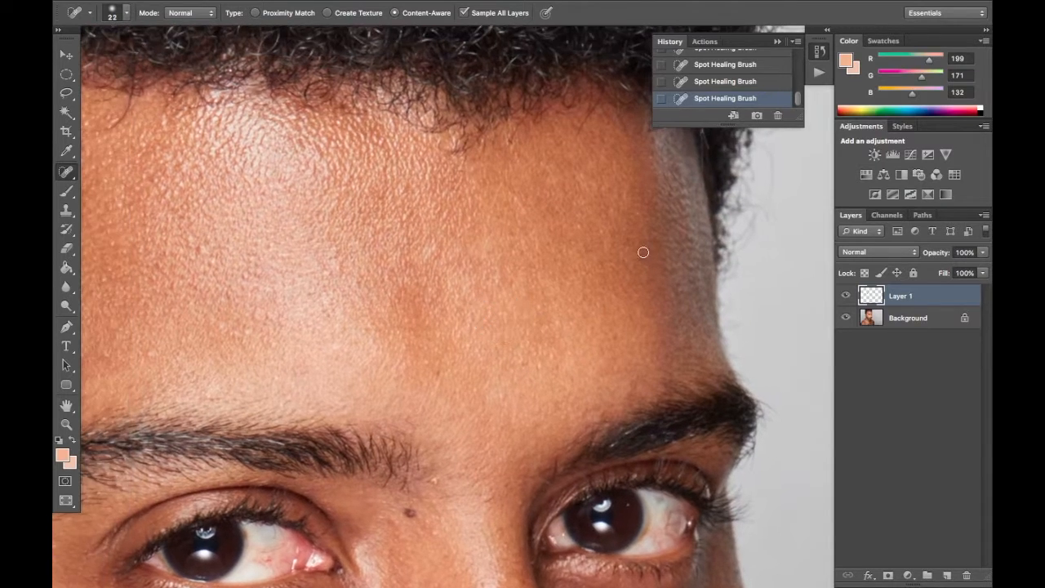
pyautogui.hscroll(-15, 612, 301)
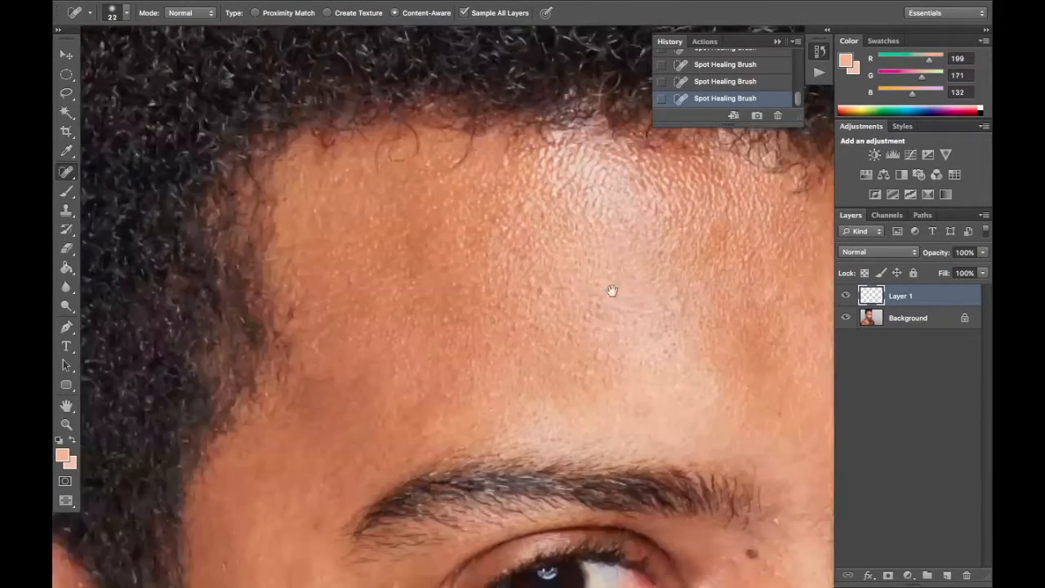
pyautogui.scroll(-3, 487, 305)
pyautogui.hscroll(-2, 487, 304)
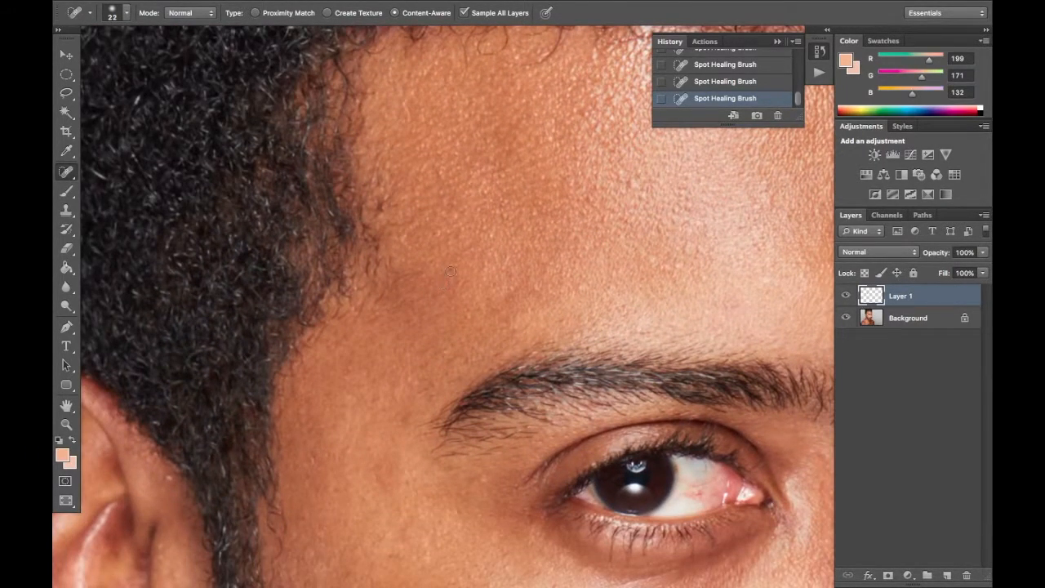
pyautogui.scroll(-10, 451, 271)
pyautogui.hscroll(-2, 415, 367)
pyautogui.hscroll(5, 379, 301)
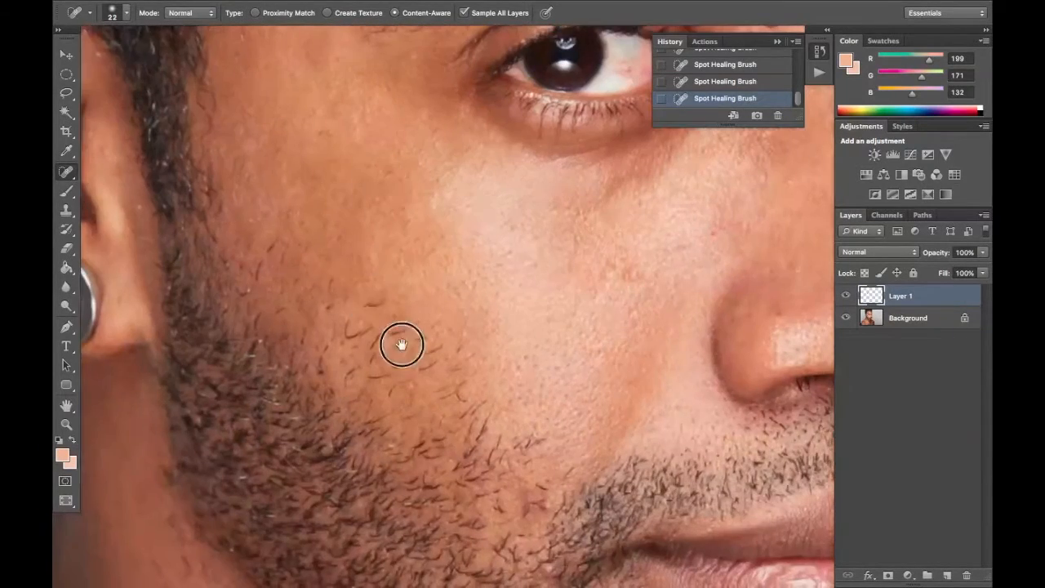
# - Heal the reddish patch on the cheek beside the nose and the small marks around it
pyautogui.scroll(-5, 401, 344)
pyautogui.hscroll(3, 402, 345)
pyautogui.click(533, 177)
pyautogui.click(646, 181)
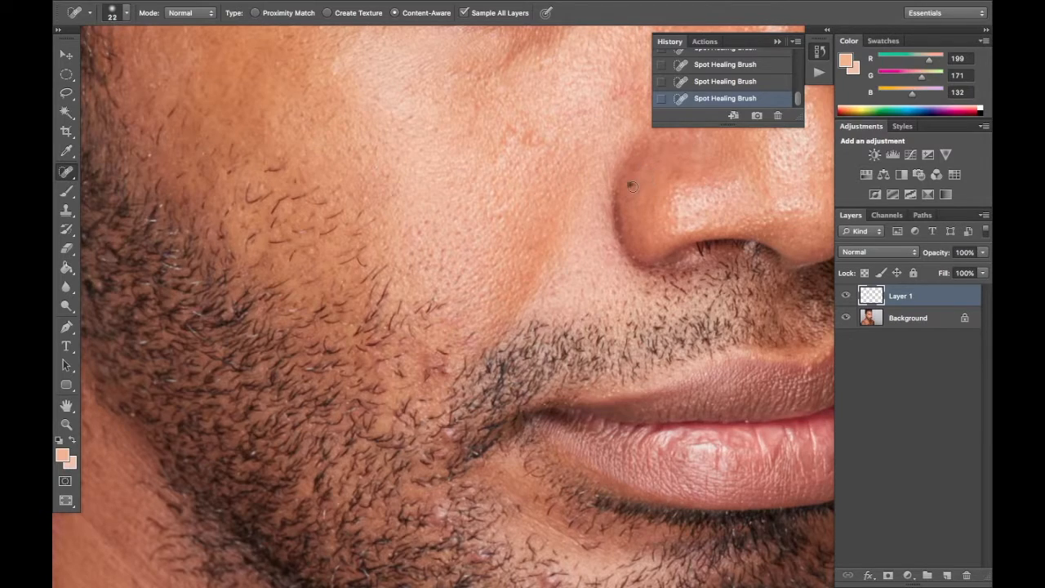
pyautogui.moveTo(514, 131); pyautogui.dragTo(543, 143)
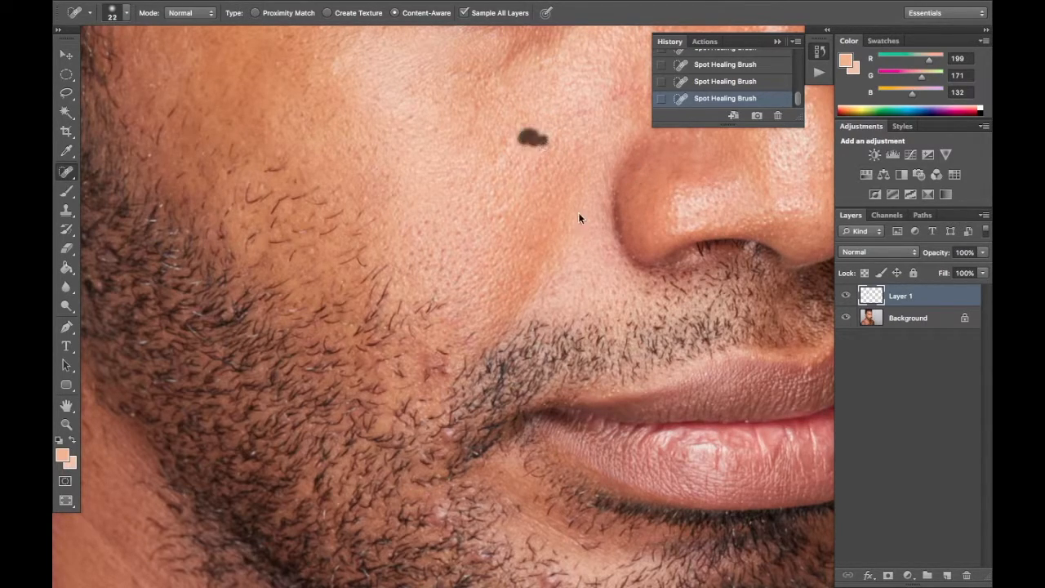
# - Spot-heal the remaining marks on the inner cheek below the near eye and on the side and ridge of the nose
pyautogui.scroll(3, 486, 190)
pyautogui.click(482, 164)
pyautogui.click(546, 189)
pyautogui.click(514, 201)
pyautogui.click(626, 138)
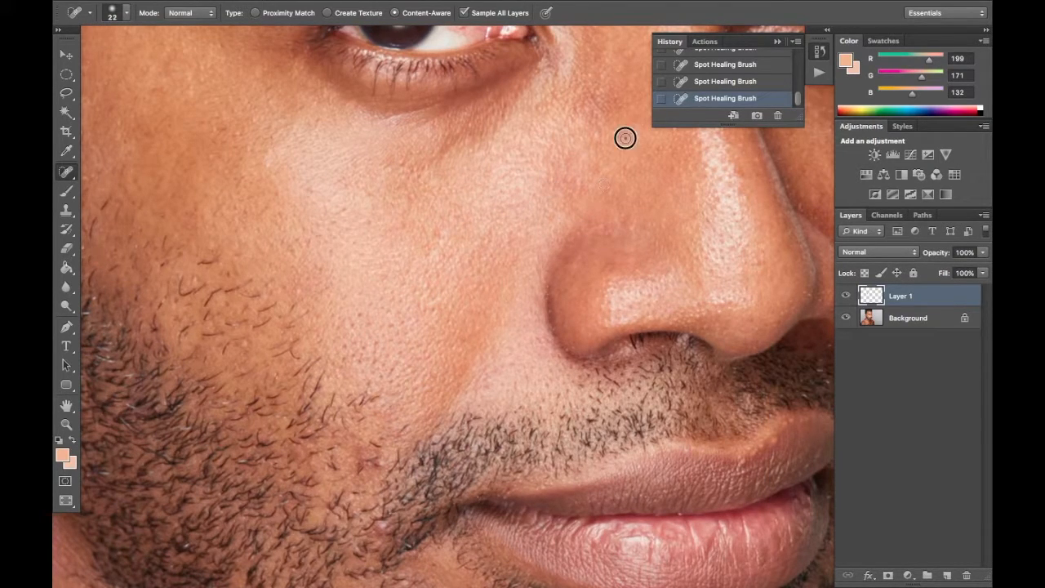
pyautogui.moveTo(722, 246); pyautogui.dragTo(587, 252)
pyautogui.click(605, 204)
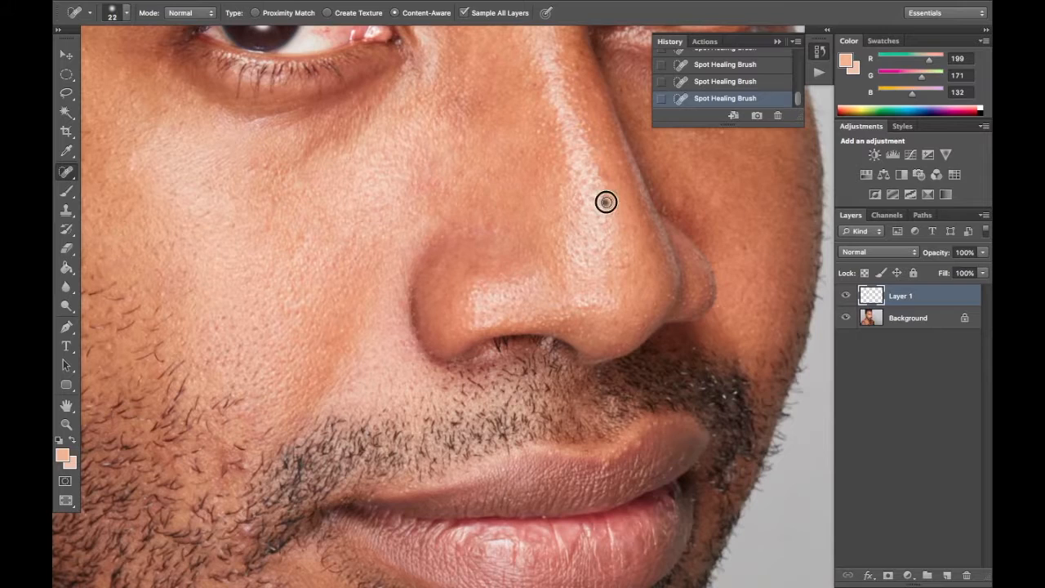
# - Remove the stray dark hairs on the neck beside the lower edge of the beard
pyautogui.moveTo(730, 242); pyautogui.dragTo(562, 217)
pyautogui.moveTo(557, 274)
pyautogui.mouseDown()
pyautogui.moveTo(574, 229)
pyautogui.moveTo(646, 229)
pyautogui.mouseUp()
pyautogui.moveTo(465, 282); pyautogui.dragTo(686, 339)
pyautogui.click(291, 364)
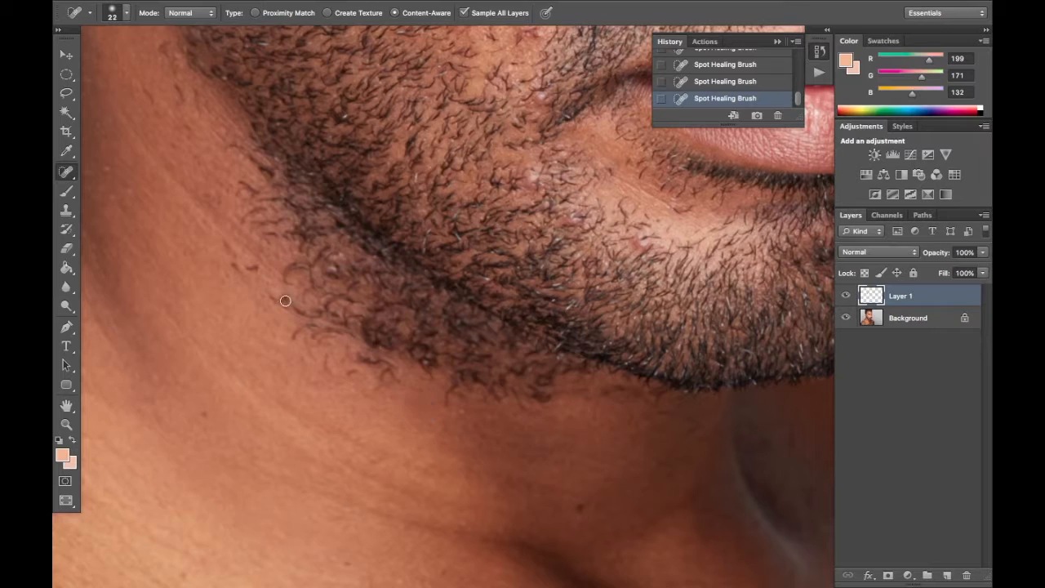
pyautogui.click(235, 264)
pyautogui.click(226, 276)
pyautogui.click(230, 245)
pyautogui.click(245, 267)
pyautogui.click(248, 267)
pyautogui.click(232, 248)
pyautogui.click(250, 266)
# - Heal the hairs and bumps on the upper neck just behind the jawline
pyautogui.moveTo(253, 283)
pyautogui.mouseDown()
pyautogui.moveTo(334, 350)
pyautogui.moveTo(347, 415)
pyautogui.mouseUp()
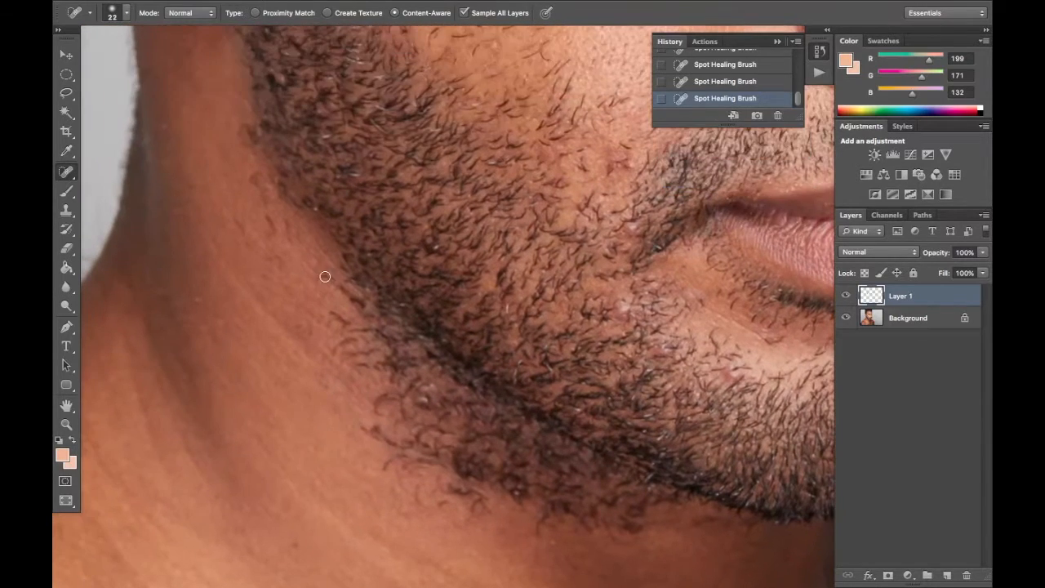
pyautogui.moveTo(236, 216); pyautogui.dragTo(272, 225)
pyautogui.click(271, 256)
pyautogui.click(270, 275)
pyautogui.click(272, 234)
pyautogui.click(289, 225)
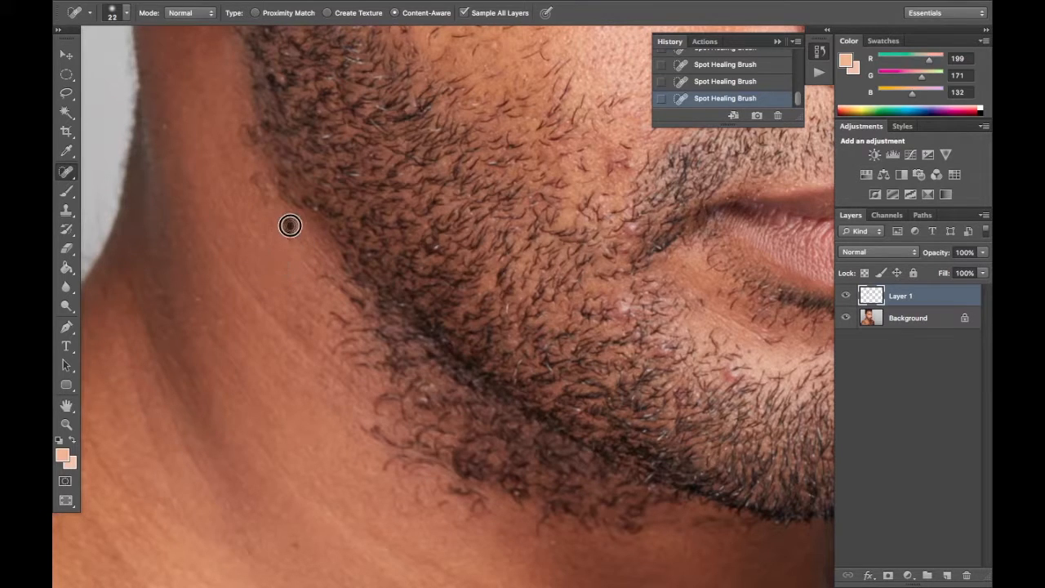
# - Clean up the stray hairs on the neck beneath the jaw with Spot Healing Brush dabs
pyautogui.press('space')
pyautogui.moveTo(305, 240)
pyautogui.mouseDown()
pyautogui.moveTo(338, 305)
pyautogui.moveTo(356, 314)
pyautogui.moveTo(341, 278)
pyautogui.mouseUp()
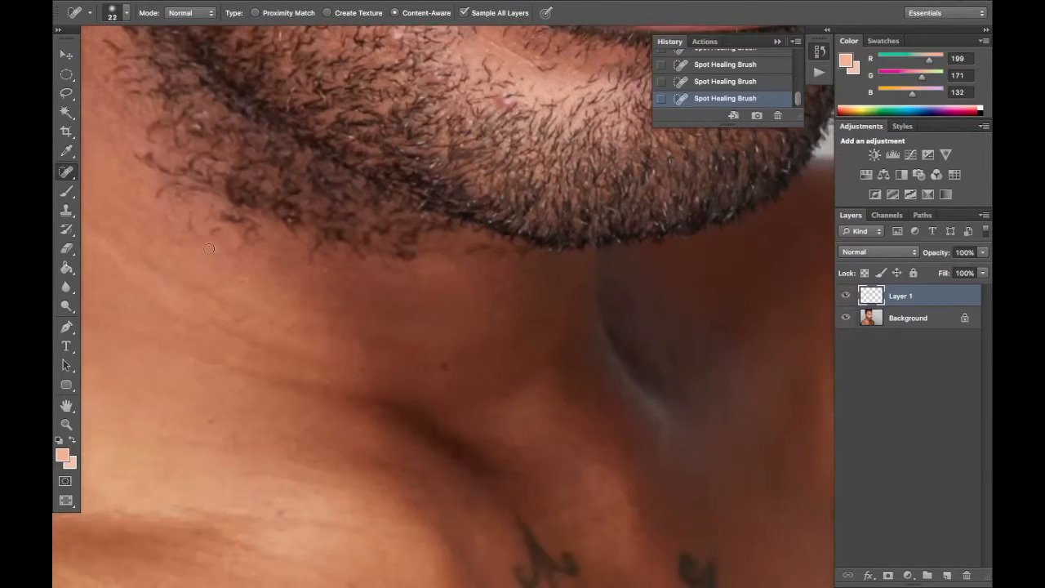
pyautogui.click(192, 220)
pyautogui.click(213, 234)
pyautogui.click(240, 247)
pyautogui.click(164, 216)
# - Heal the dark mark on the far shoulder
pyautogui.moveTo(361, 327); pyautogui.dragTo(208, 332)
pyautogui.moveTo(418, 337); pyautogui.dragTo(358, 367)
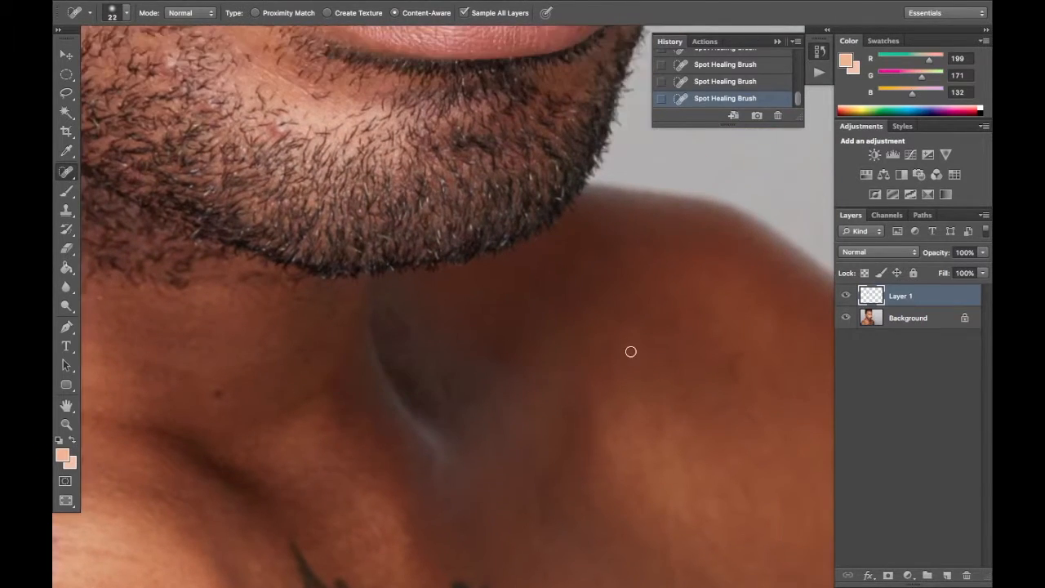
pyautogui.click(735, 353)
# - Return to the forehead and spot-heal the blemish above the near eyebrow
pyautogui.moveTo(367, 250); pyautogui.dragTo(463, 363)
pyautogui.moveTo(438, 238); pyautogui.dragTo(315, 383)
pyautogui.moveTo(457, 193); pyautogui.dragTo(508, 155)
pyautogui.moveTo(440, 211); pyautogui.dragTo(424, 346)
pyautogui.moveTo(383, 144); pyautogui.dragTo(398, 263)
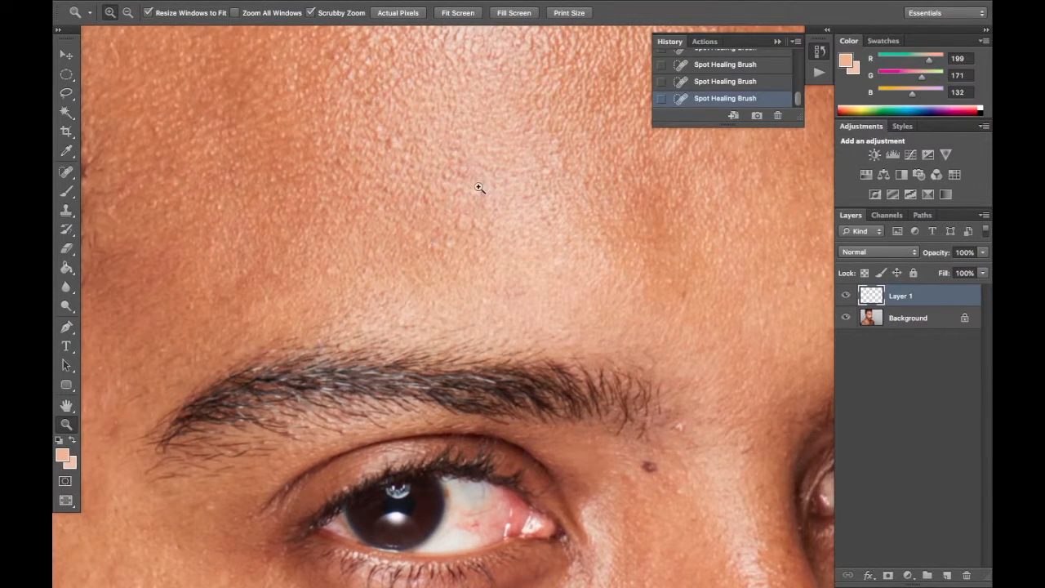
pyautogui.press('j')
pyautogui.click(389, 145)
# - Heal the small spots on the near temple between the eyebrow and the sideburn
pyautogui.moveTo(393, 248); pyautogui.dragTo(573, 236)
pyautogui.moveTo(428, 245); pyautogui.dragTo(520, 234)
pyautogui.moveTo(464, 265)
pyautogui.mouseDown()
pyautogui.moveTo(515, 232)
pyautogui.moveTo(525, 194)
pyautogui.moveTo(507, 217)
pyautogui.mouseUp()
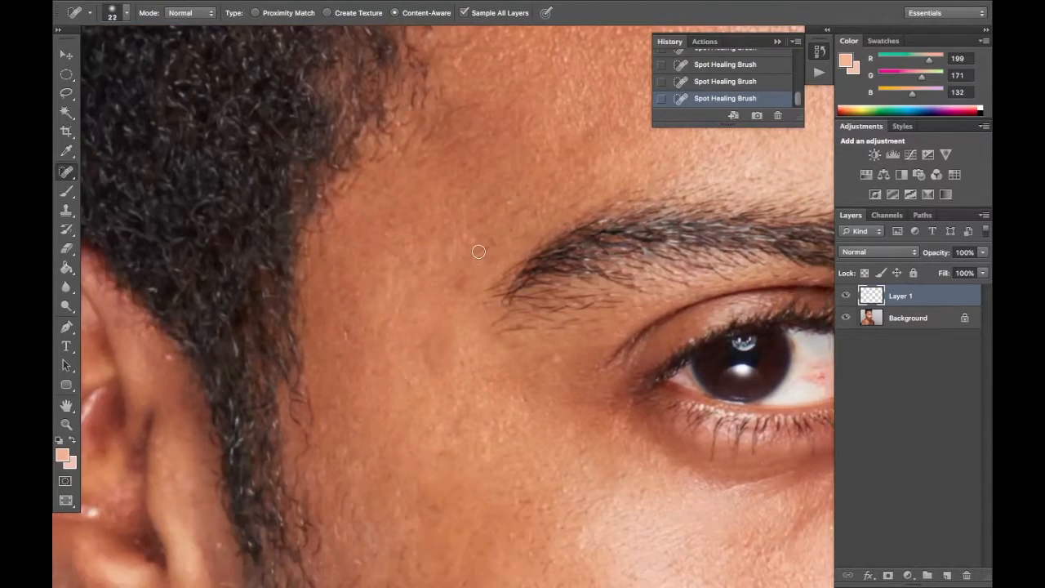
pyautogui.click(478, 252)
pyautogui.moveTo(435, 355); pyautogui.dragTo(584, 168)
pyautogui.click(370, 358)
# - Remove the marks beside the sideburn and the isolated dark hair on the cheek above the beard
pyautogui.moveTo(508, 280); pyautogui.dragTo(451, 385)
pyautogui.click(259, 277)
pyautogui.moveTo(548, 289)
pyautogui.mouseDown()
pyautogui.moveTo(416, 362)
pyautogui.moveTo(403, 424)
pyautogui.moveTo(350, 350)
pyautogui.mouseUp()
pyautogui.click(287, 354)
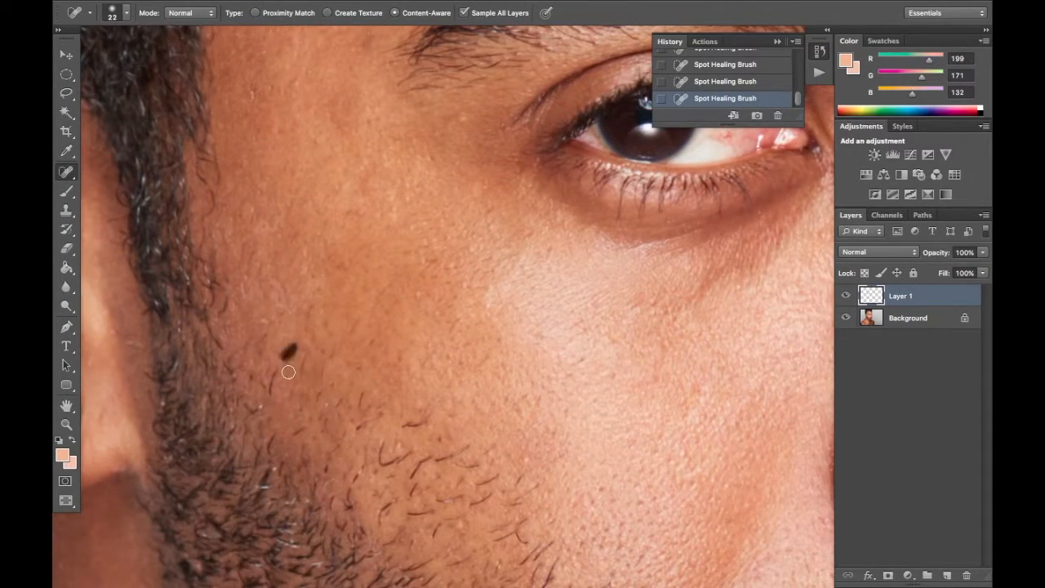
pyautogui.click(411, 422)
# - Spot-heal the stray hairs scattered just above the upper edge of the cheek beard
pyautogui.moveTo(484, 421); pyautogui.dragTo(426, 286)
pyautogui.click(406, 284)
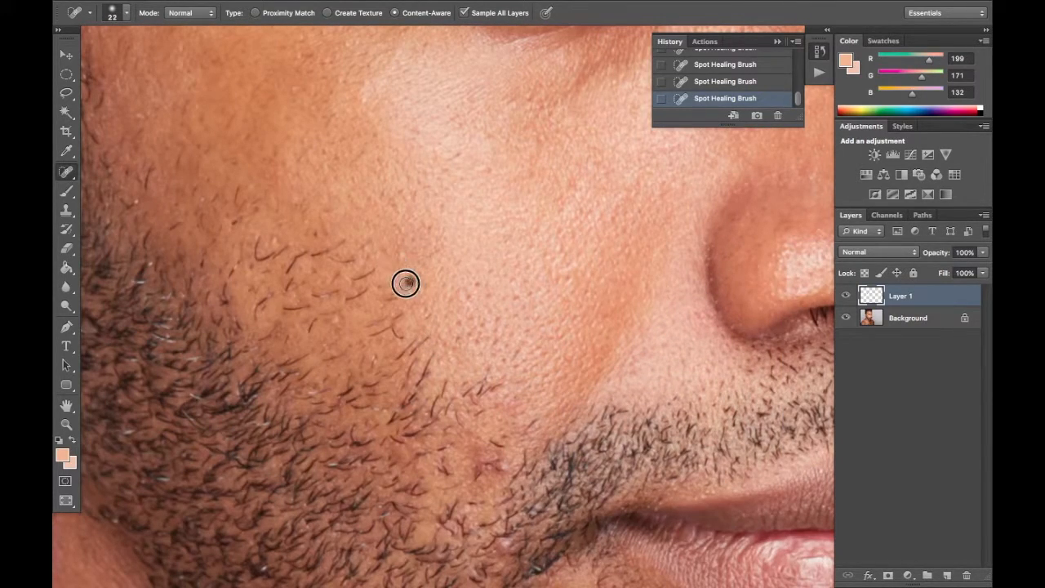
pyautogui.click(317, 234)
pyautogui.click(237, 222)
pyautogui.click(240, 194)
# - Heal the small spot on the near wing of the nose
pyautogui.moveTo(543, 310); pyautogui.dragTo(501, 278)
pyautogui.moveTo(578, 251); pyautogui.dragTo(347, 416)
pyautogui.click(370, 353)
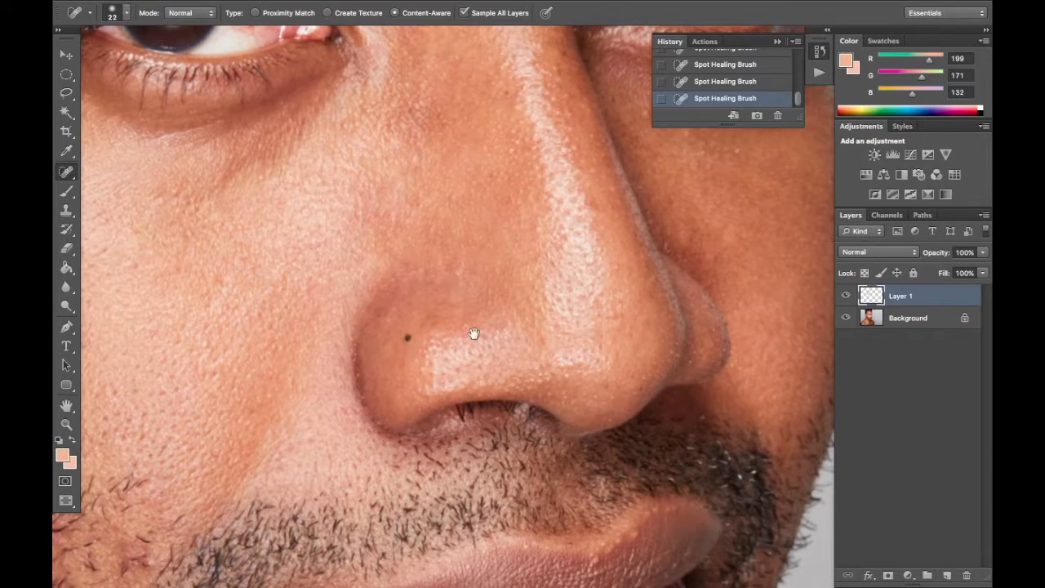
# - Spot-heal the marks below the far eye's inner corner, on the nose bridge and on the central forehead
pyautogui.scroll(5, 427, 329)
pyautogui.hscroll(5, 427, 329)
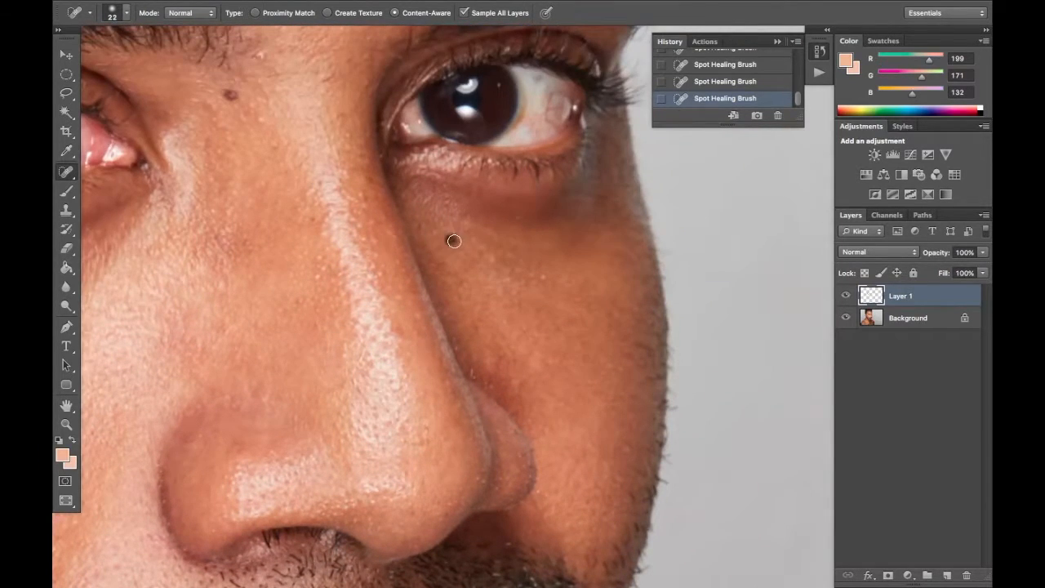
pyautogui.moveTo(419, 223); pyautogui.dragTo(423, 229)
pyautogui.scroll(5, 457, 245)
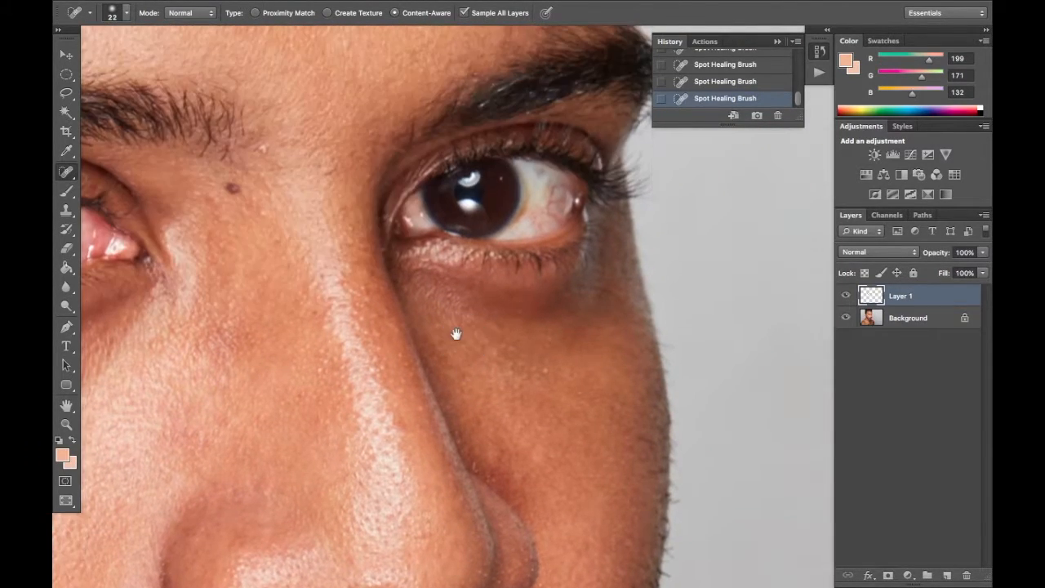
pyautogui.click(330, 252)
pyautogui.scroll(5, 352, 292)
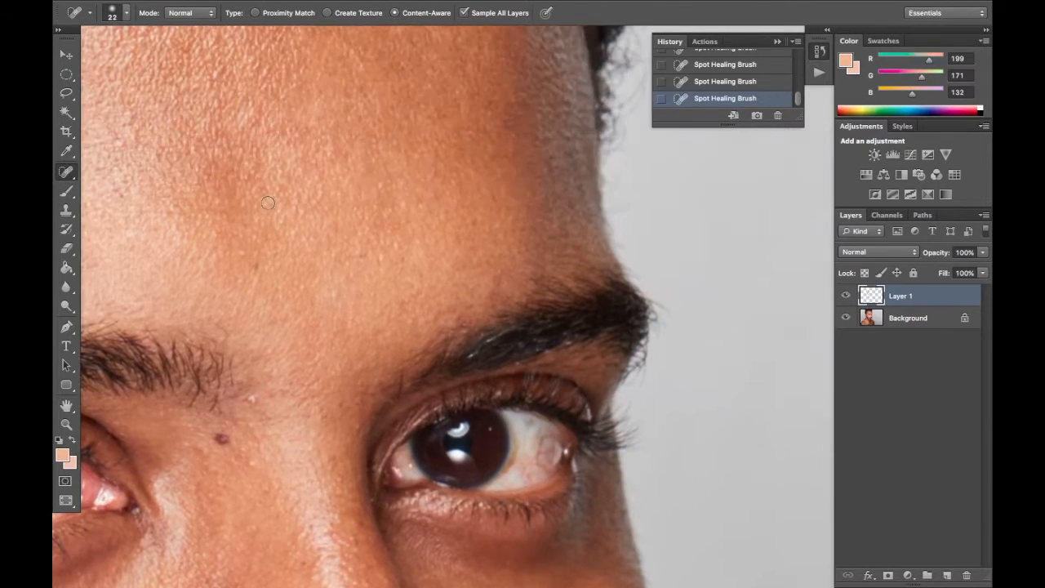
pyautogui.click(243, 248)
# - Review the healed skin at several zoom levels across the whole portrait
pyautogui.moveTo(337, 222); pyautogui.dragTo(455, 294)
pyautogui.press('z')
pyautogui.moveTo(436, 257); pyautogui.dragTo(347, 352)
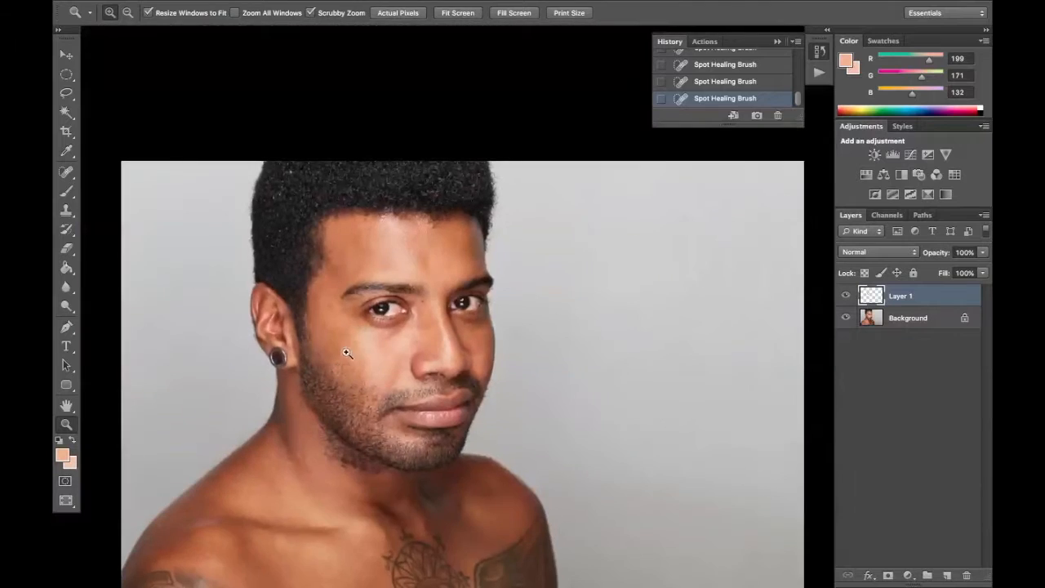
pyautogui.keyDown('alt'); pyautogui.click(379, 332); pyautogui.keyUp('alt')
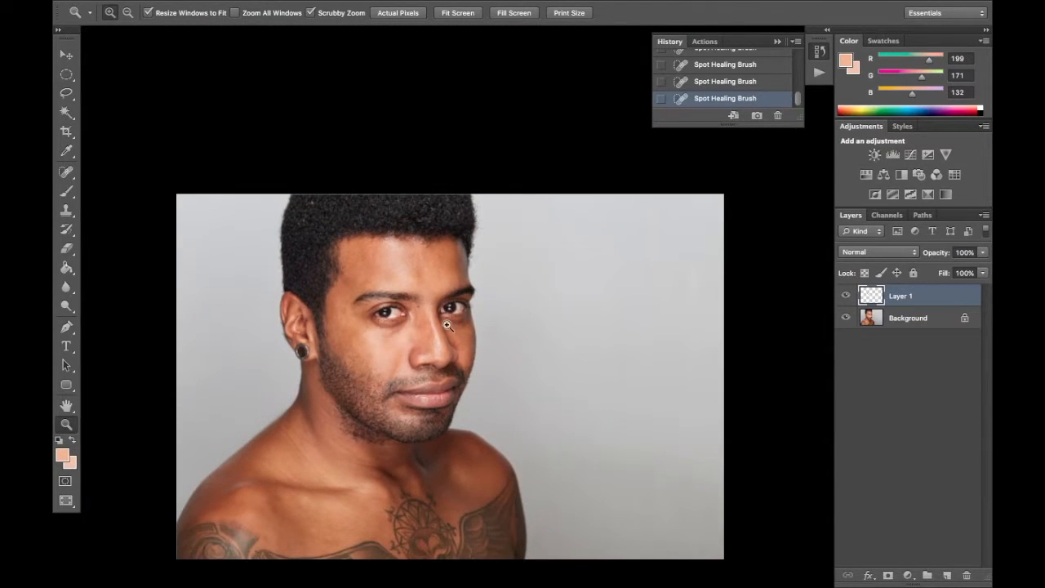
pyautogui.click(401, 334)
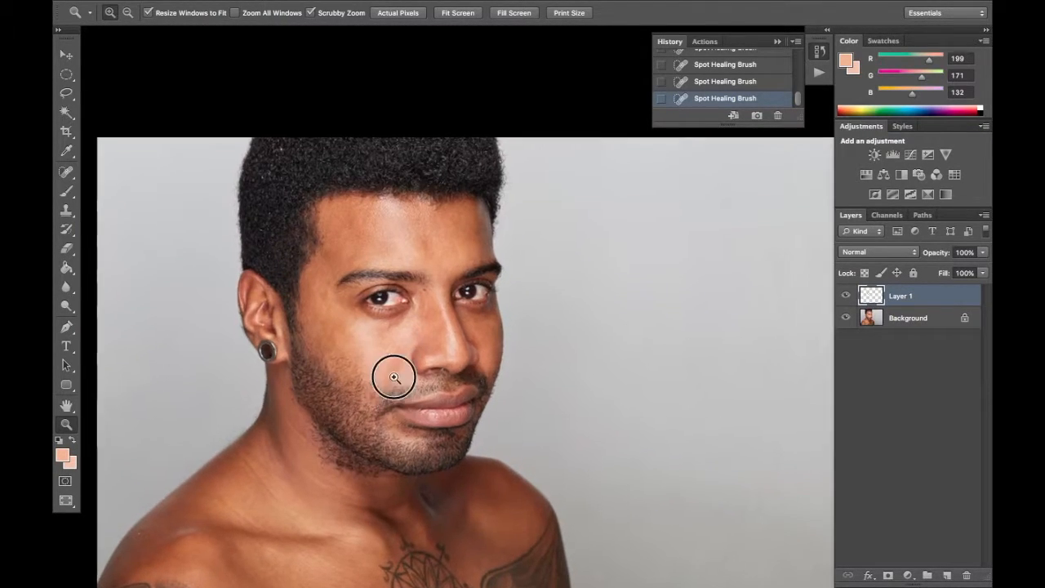
pyautogui.moveTo(395, 388); pyautogui.dragTo(397, 352)
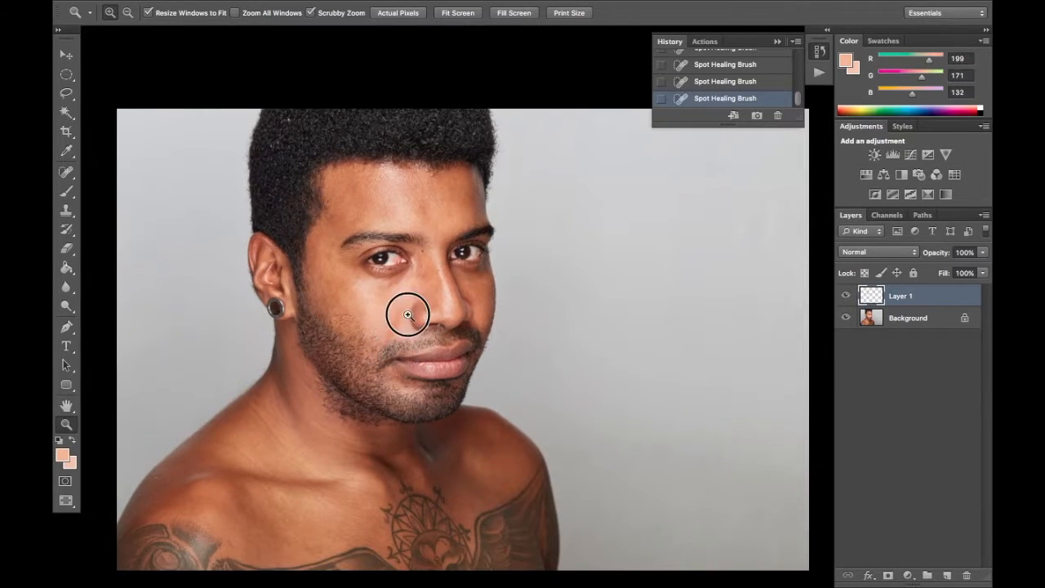
pyautogui.moveTo(408, 314); pyautogui.dragTo(447, 291)
pyautogui.keyDown('alt'); pyautogui.click(447, 291); pyautogui.keyUp('alt')
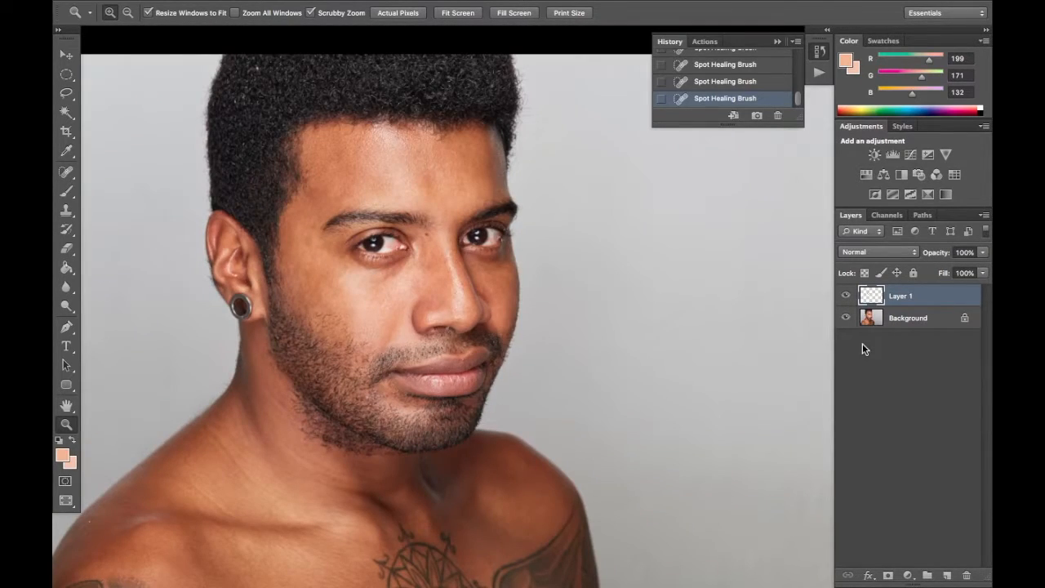
# - Look through the saved actions and select the FS 16BIT action without running it
pyautogui.click(821, 74)
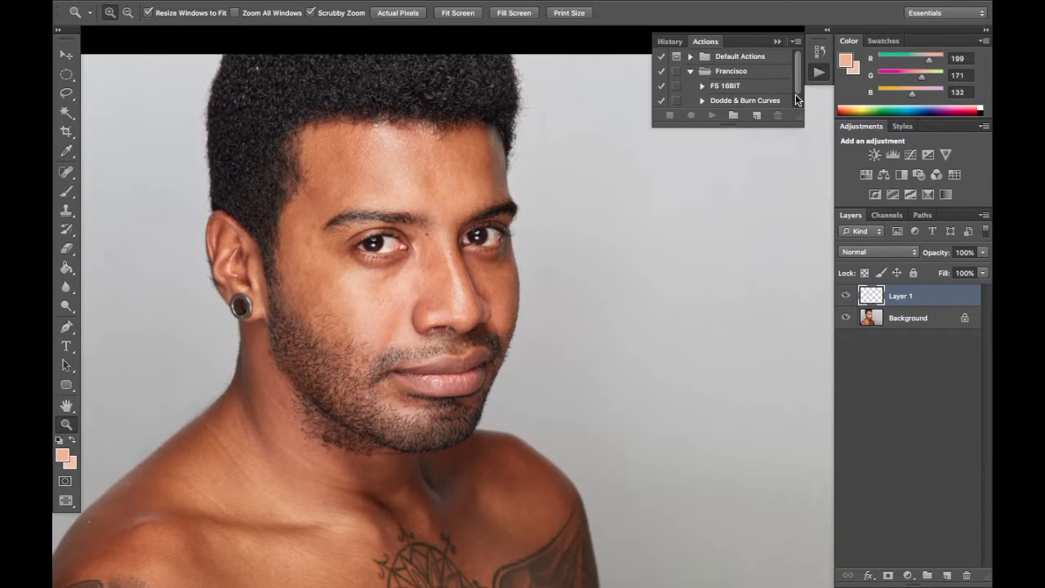
pyautogui.moveTo(799, 85); pyautogui.dragTo(799, 98)
pyautogui.click(819, 73)
pyautogui.click(819, 74)
pyautogui.click(703, 70)
pyautogui.moveTo(799, 62)
pyautogui.mouseDown()
pyautogui.moveTo(798, 89)
pyautogui.moveTo(798, 56)
pyautogui.mouseUp()
pyautogui.click(703, 86)
pyautogui.click(740, 88)
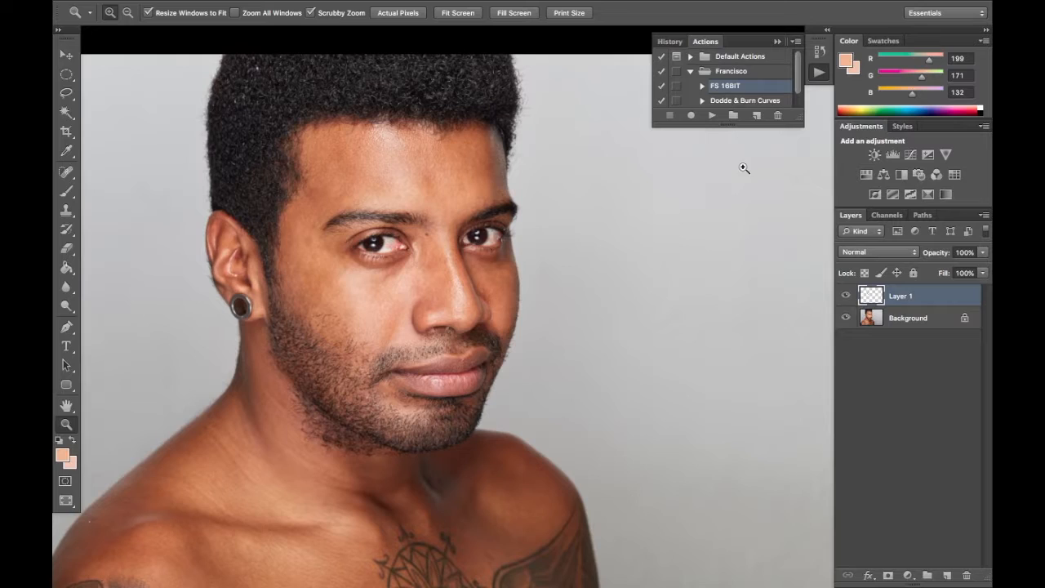
pyautogui.click(818, 73)
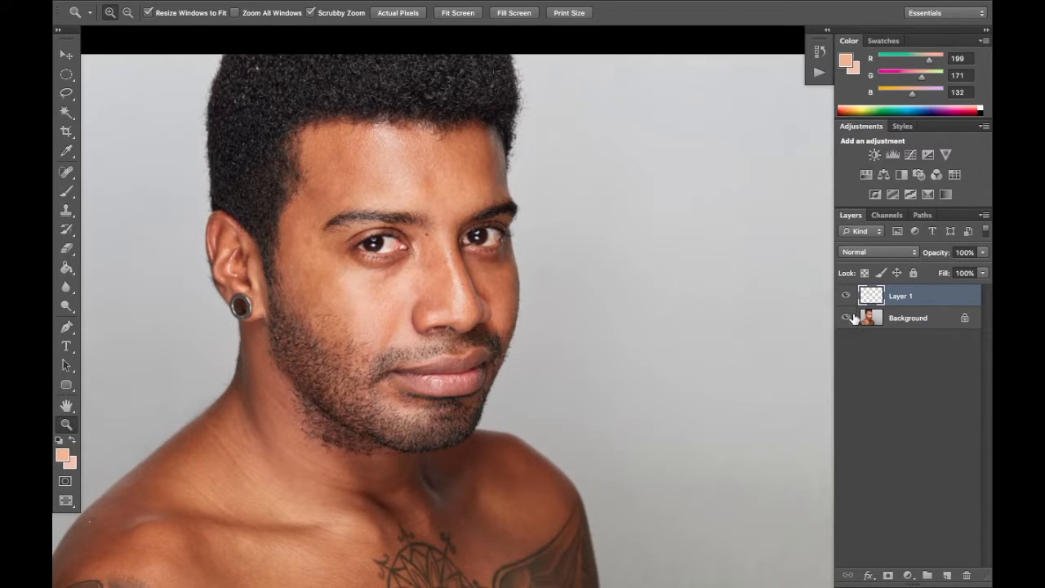
# - Flatten the image, merging the healing layer into the Background
pyautogui.click(890, 321)
pyautogui.click(900, 297)
pyautogui.click(985, 216)
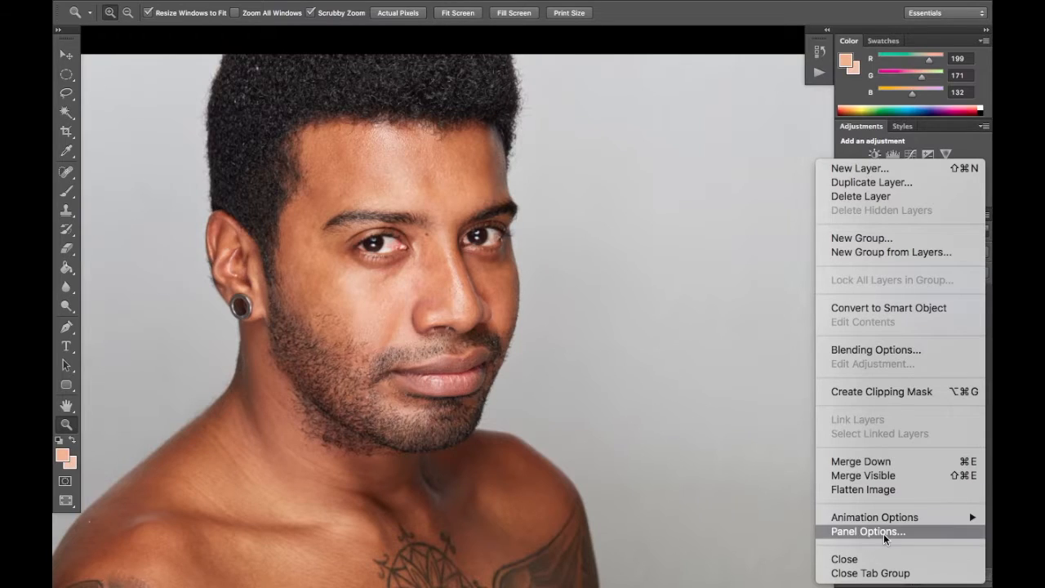
pyautogui.click(894, 490)
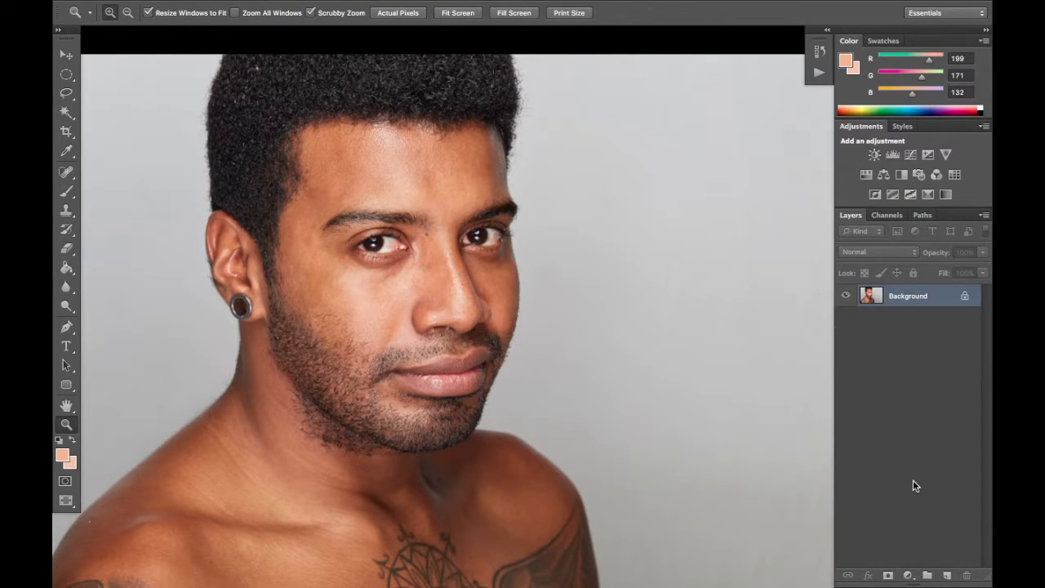
# - Examine the flattened portrait's skin on the forehead, eyes, nose and cheeks at several zoom levels
pyautogui.moveTo(432, 233); pyautogui.dragTo(501, 177)
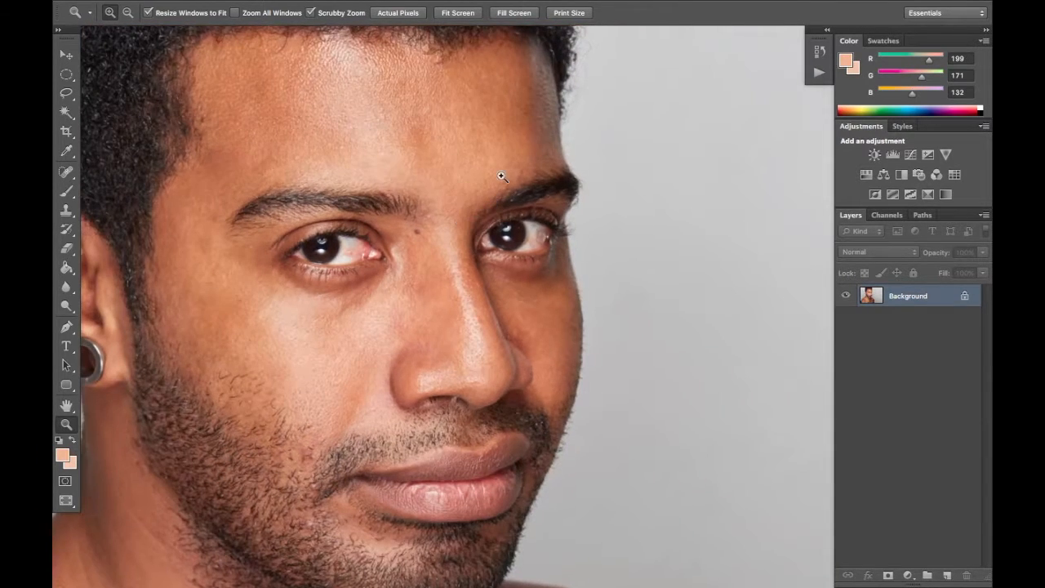
pyautogui.click(474, 205)
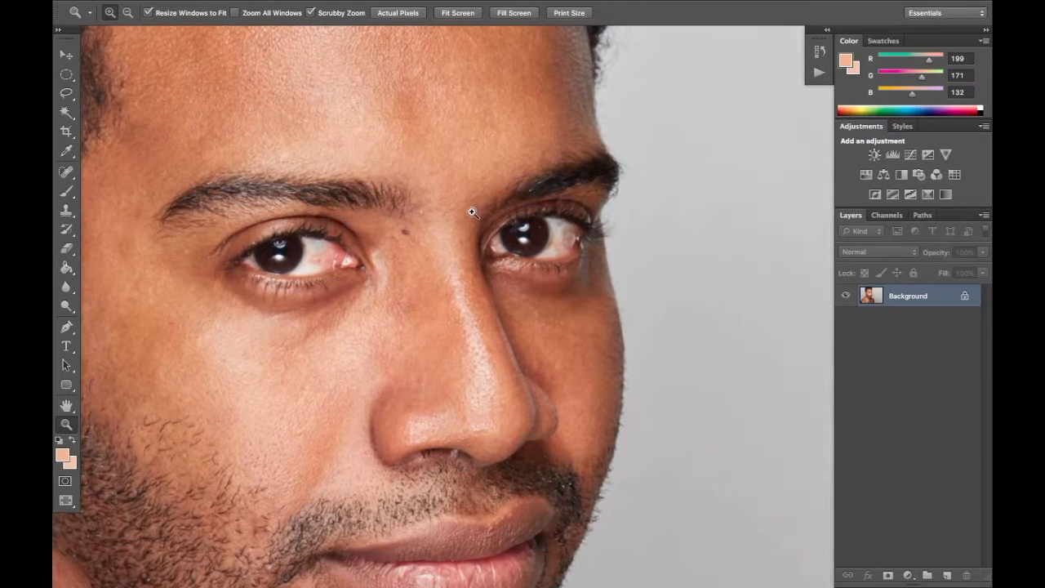
pyautogui.moveTo(444, 160); pyautogui.dragTo(494, 223)
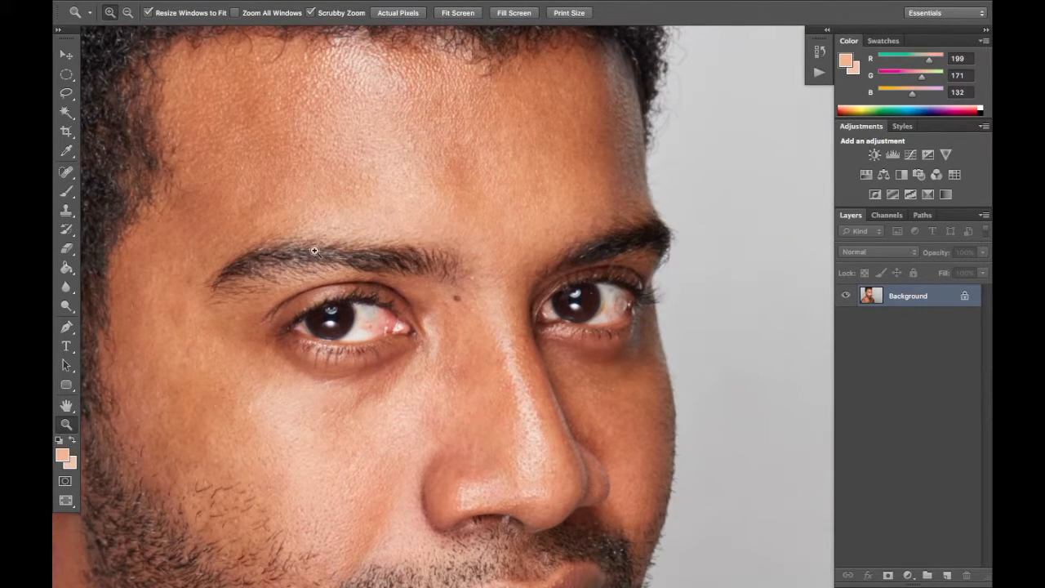
pyautogui.moveTo(505, 222); pyautogui.dragTo(481, 318)
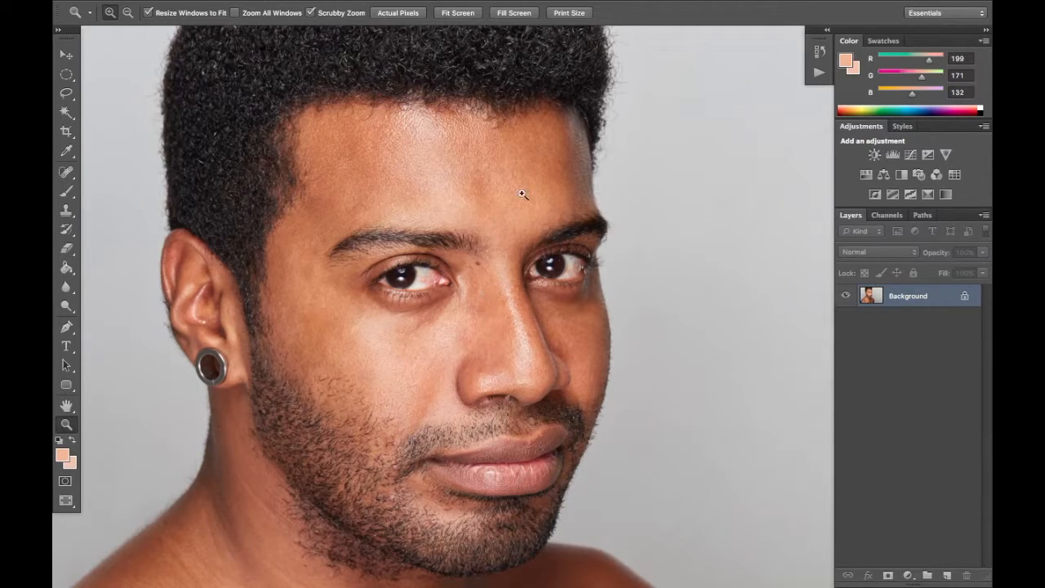
pyautogui.moveTo(486, 187); pyautogui.dragTo(542, 178)
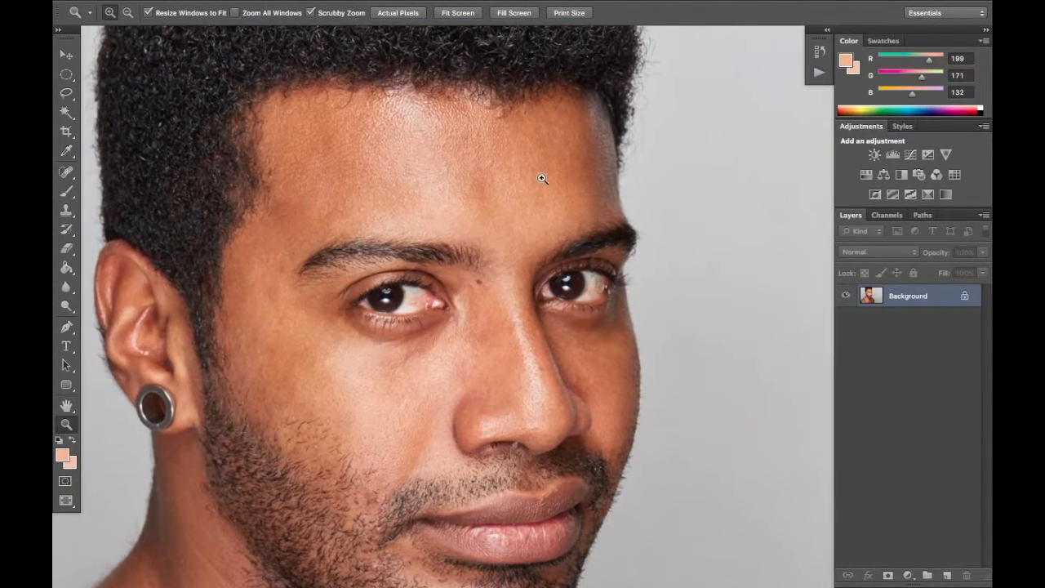
pyautogui.moveTo(412, 143); pyautogui.dragTo(438, 136)
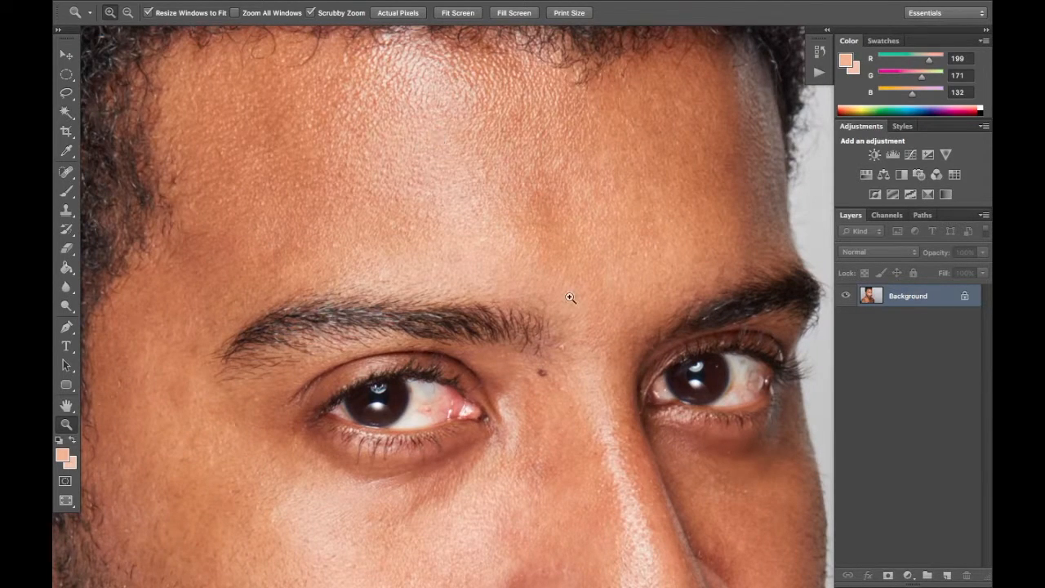
pyautogui.moveTo(590, 296); pyautogui.dragTo(584, 221)
pyautogui.keyDown('alt'); pyautogui.click(586, 223); pyautogui.keyUp('alt')
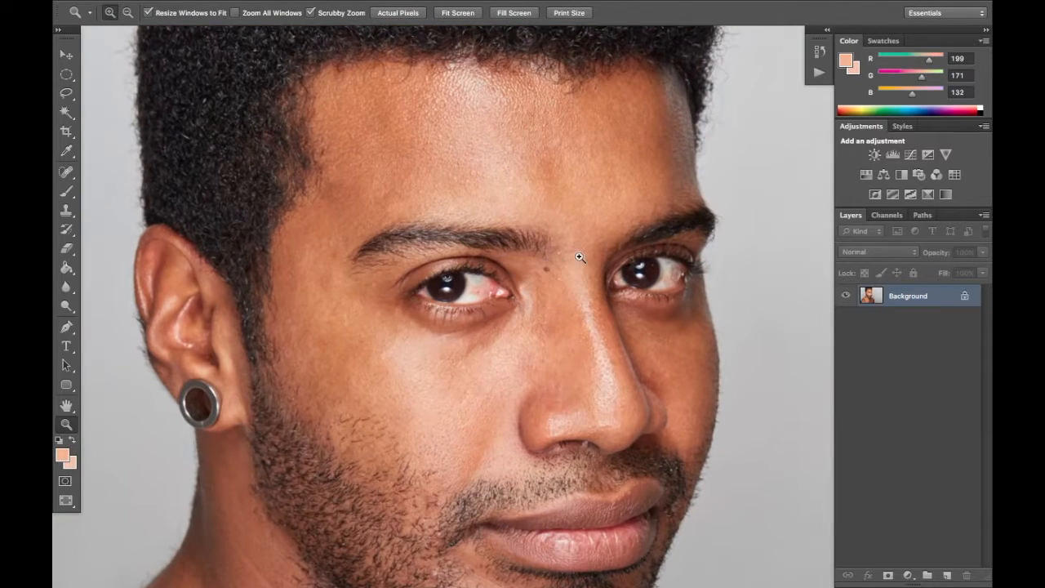
pyautogui.keyDown('alt'); pyautogui.click(586, 226); pyautogui.keyUp('alt')
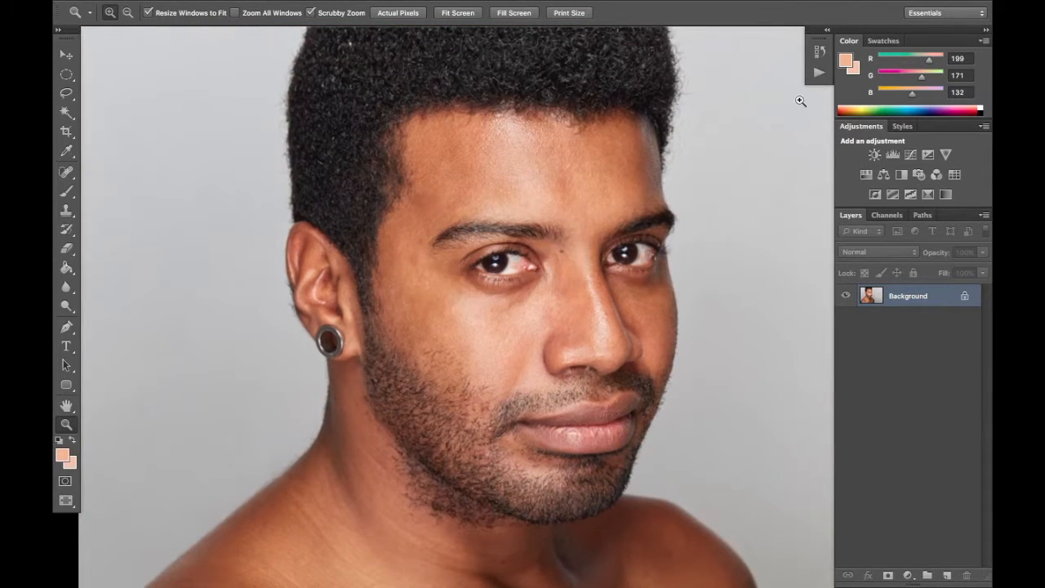
# - Run the FS 16BIT action on the flattened portrait to build the frequency separation layers
pyautogui.click(818, 72)
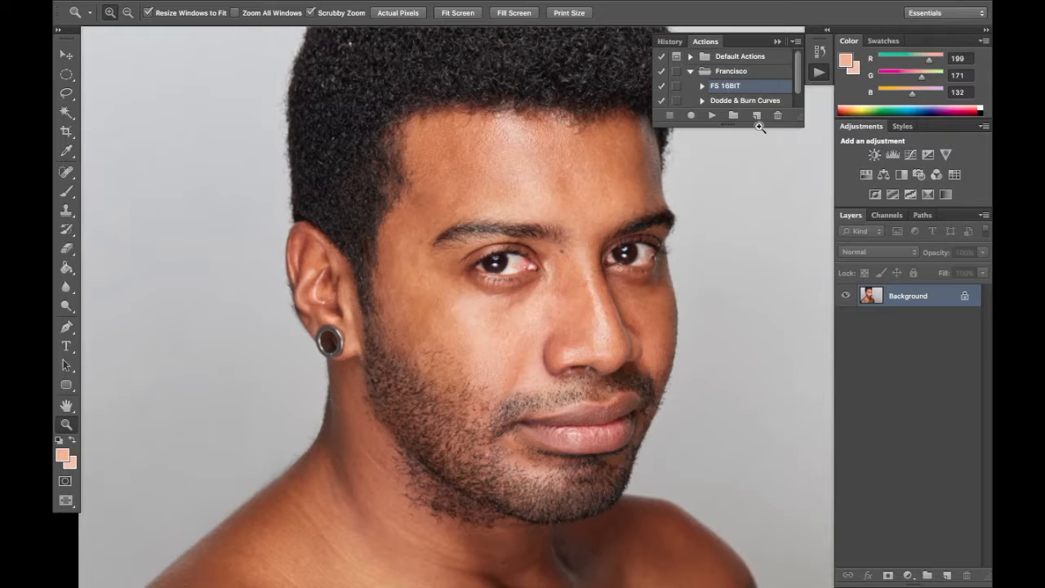
pyautogui.click(748, 75)
pyautogui.click(735, 87)
pyautogui.click(712, 115)
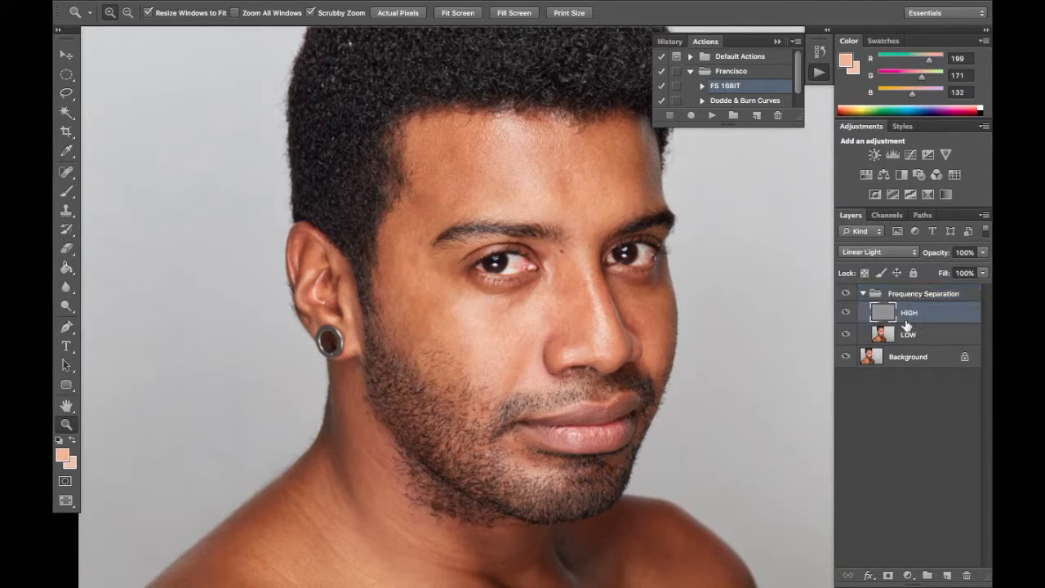
# - On the LOW layer, lasso the whole forehead between hairline and eyebrows with a 25 px feather
pyautogui.click(888, 341)
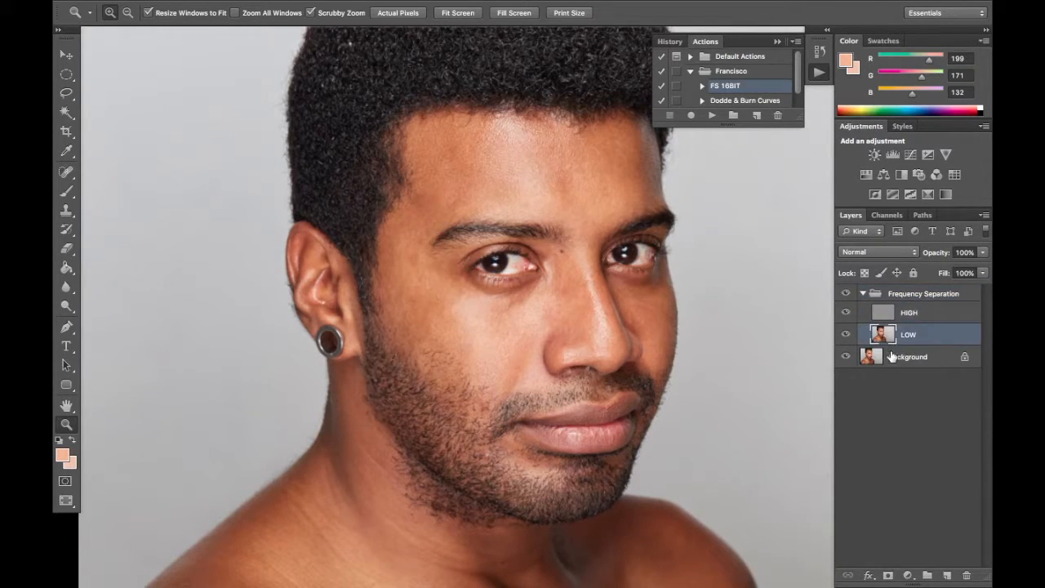
pyautogui.click(893, 314)
pyautogui.click(895, 340)
pyautogui.click(561, 216)
pyautogui.moveTo(612, 186); pyautogui.dragTo(495, 277)
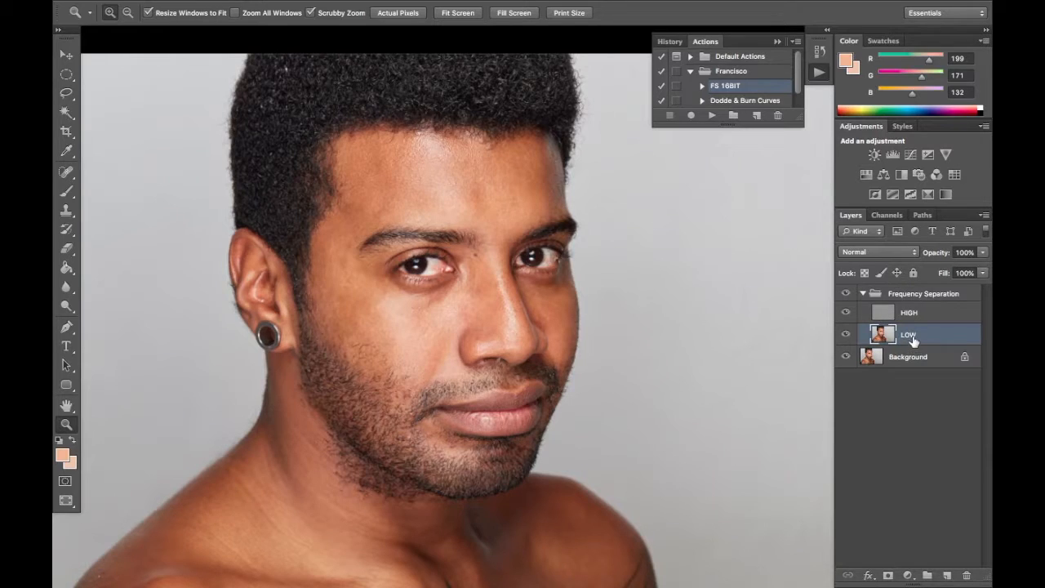
pyautogui.moveTo(495, 196)
pyautogui.mouseDown()
pyautogui.moveTo(542, 158)
pyautogui.moveTo(479, 221)
pyautogui.moveTo(494, 213)
pyautogui.mouseUp()
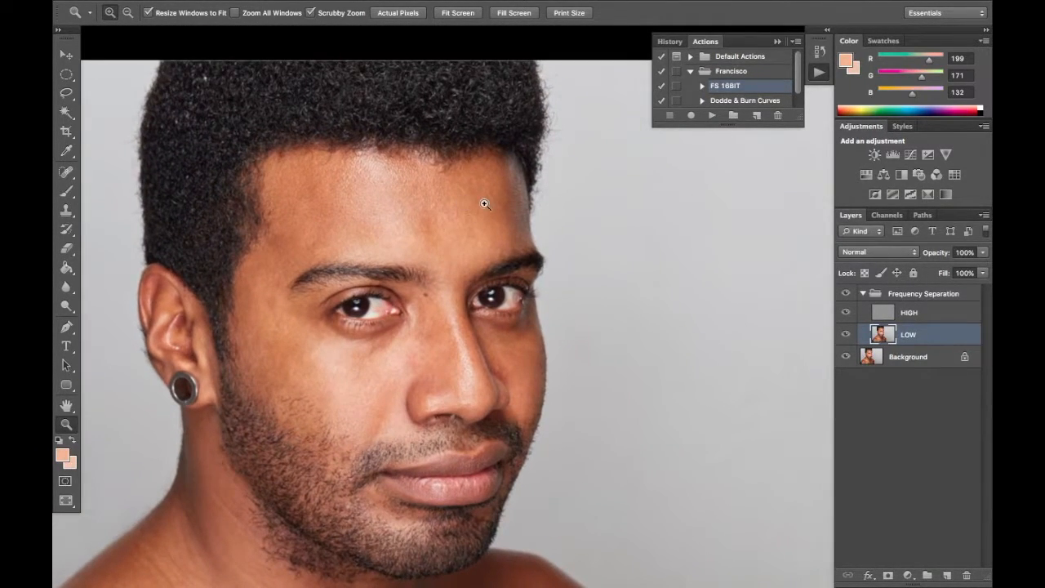
pyautogui.press('l')
pyautogui.moveTo(506, 160)
pyautogui.mouseDown()
pyautogui.moveTo(334, 156)
pyautogui.moveTo(278, 167)
pyautogui.moveTo(275, 225)
pyautogui.moveTo(288, 249)
pyautogui.moveTo(312, 258)
pyautogui.moveTo(480, 256)
pyautogui.moveTo(505, 249)
pyautogui.moveTo(531, 204)
pyautogui.moveTo(507, 158)
pyautogui.mouseUp()
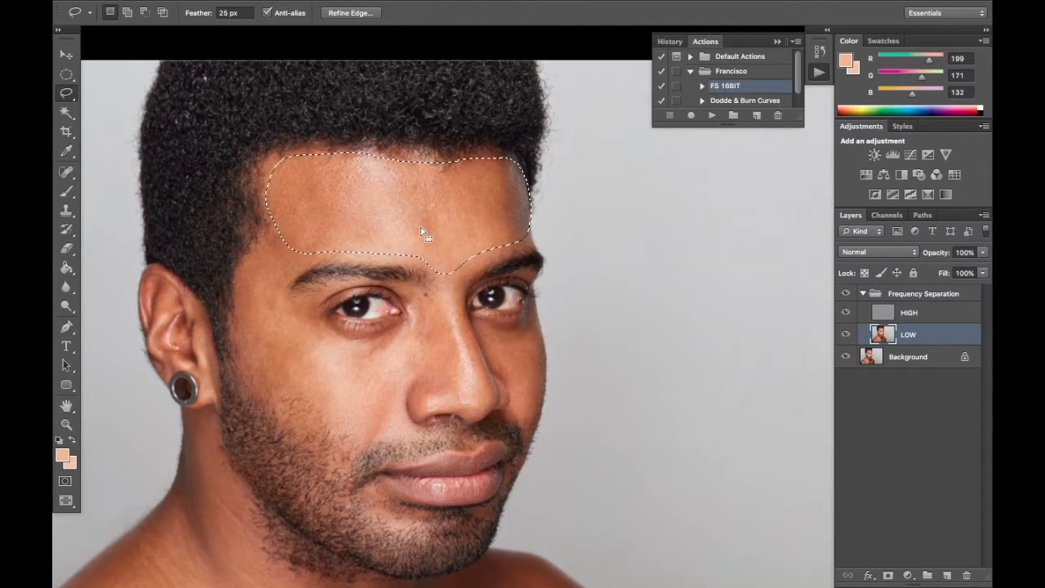
# - Open Gaussian Blur for the forehead selection and compare a 6.8 pixel radius with the unblurred skin
pyautogui.press('f')
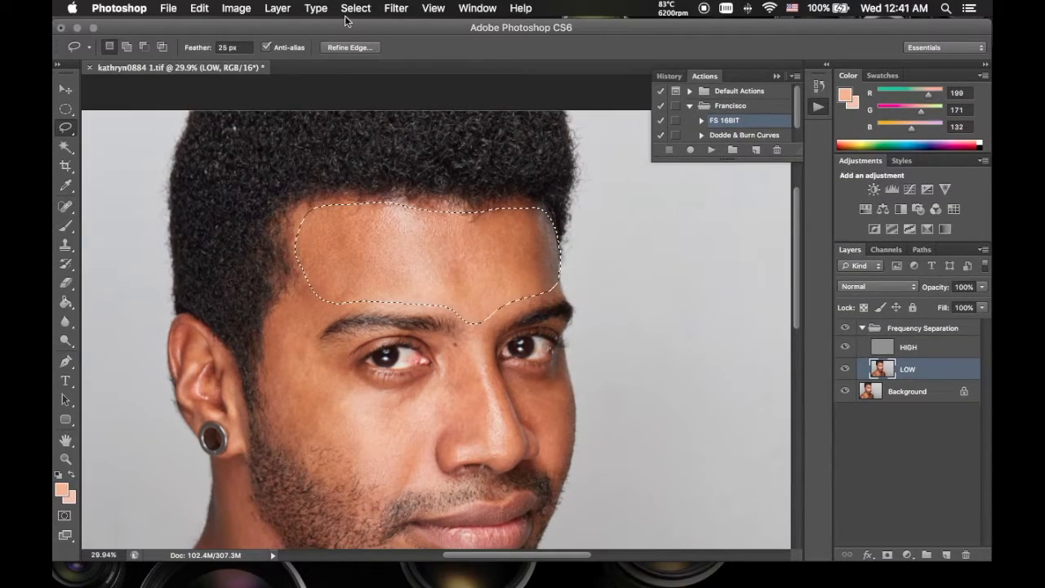
pyautogui.click(315, 8)
pyautogui.click(397, 8)
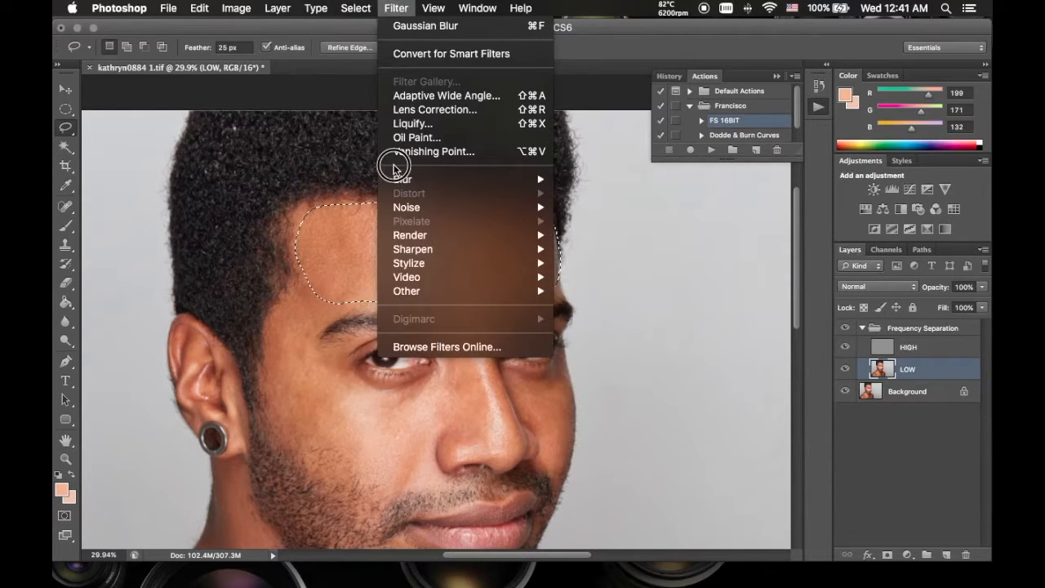
pyautogui.moveTo(458, 183)
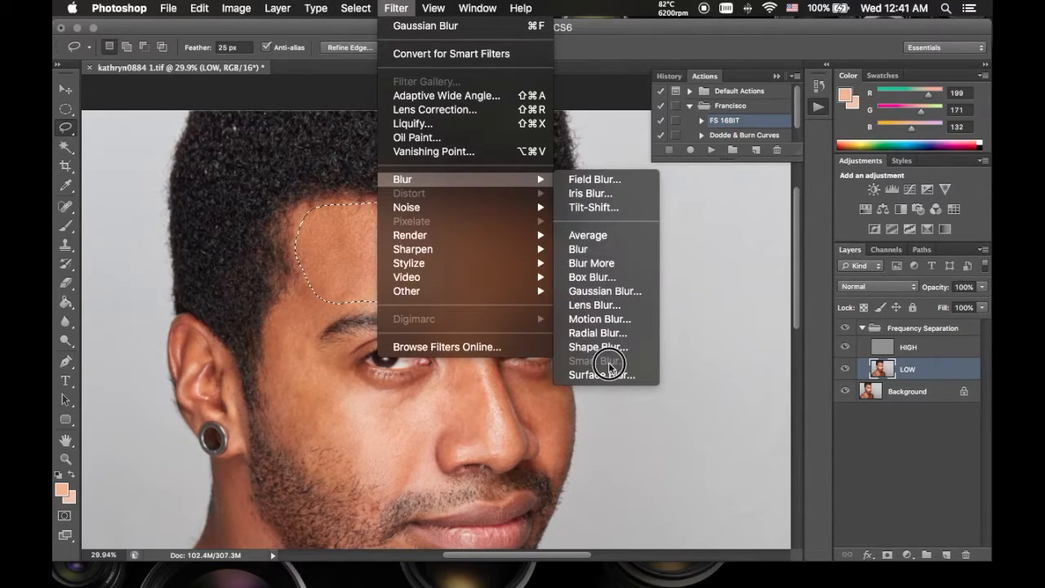
pyautogui.click(627, 292)
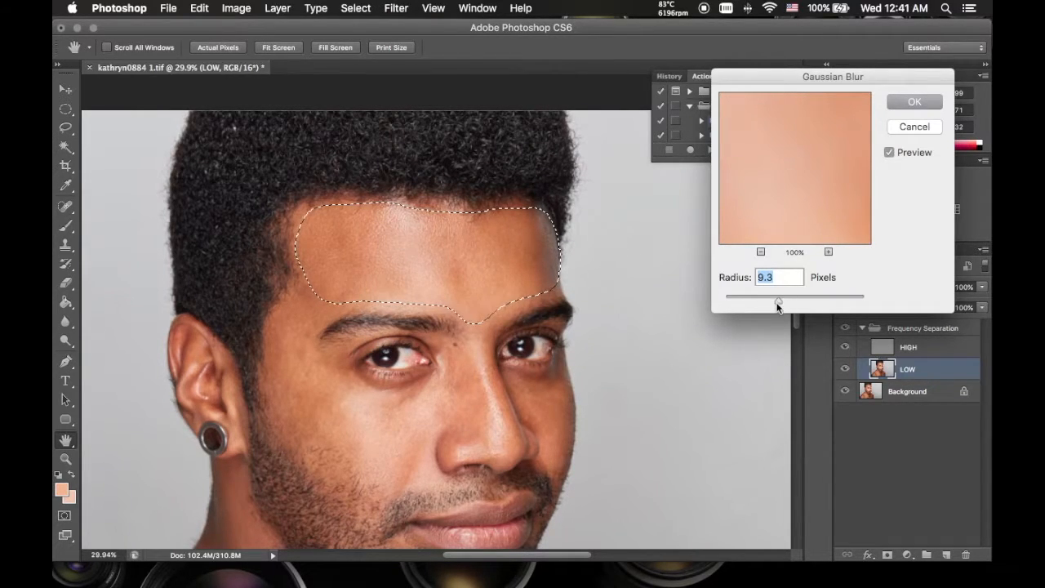
pyautogui.moveTo(778, 301)
pyautogui.mouseDown()
pyautogui.moveTo(761, 298)
pyautogui.moveTo(770, 301)
pyautogui.mouseUp()
pyautogui.click(889, 153)
pyautogui.click(889, 152)
pyautogui.click(889, 153)
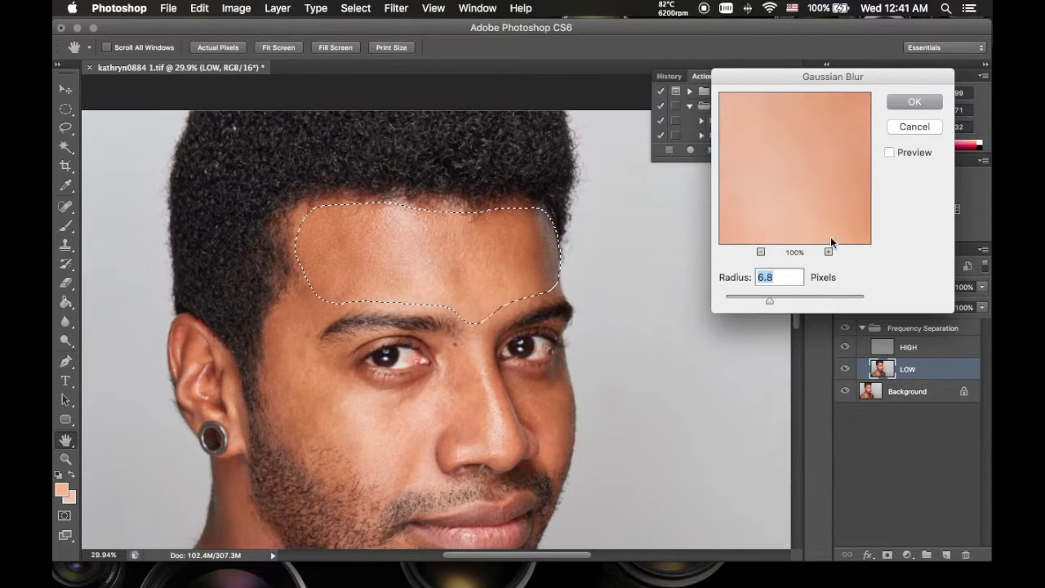
# - Try blur radii of 26.1 and 7.0 pixels on the forehead, comparing each with the unblurred skin
pyautogui.moveTo(778, 302)
pyautogui.mouseDown()
pyautogui.moveTo(817, 297)
pyautogui.moveTo(789, 301)
pyautogui.mouseUp()
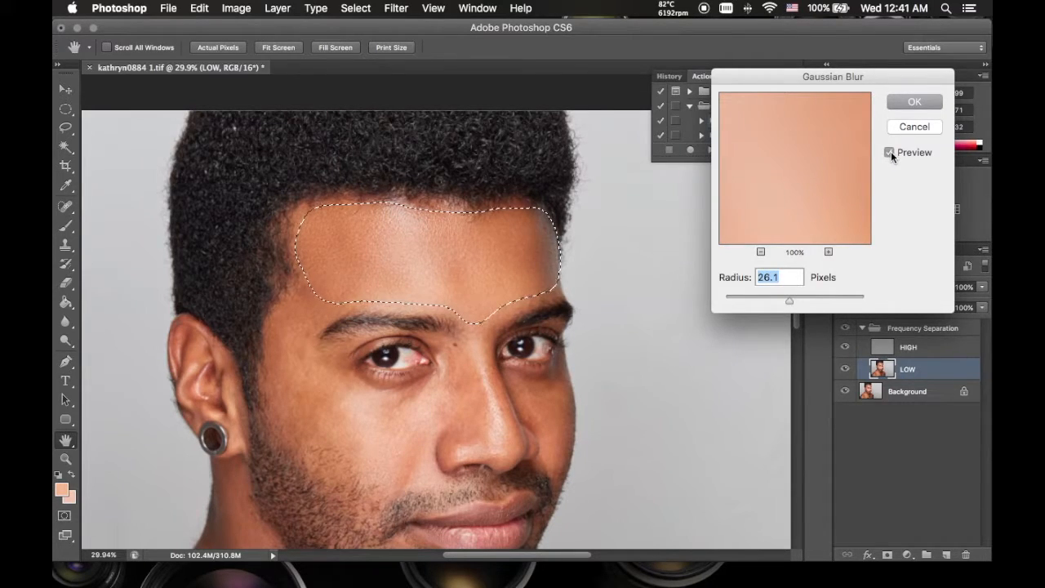
pyautogui.click(890, 152)
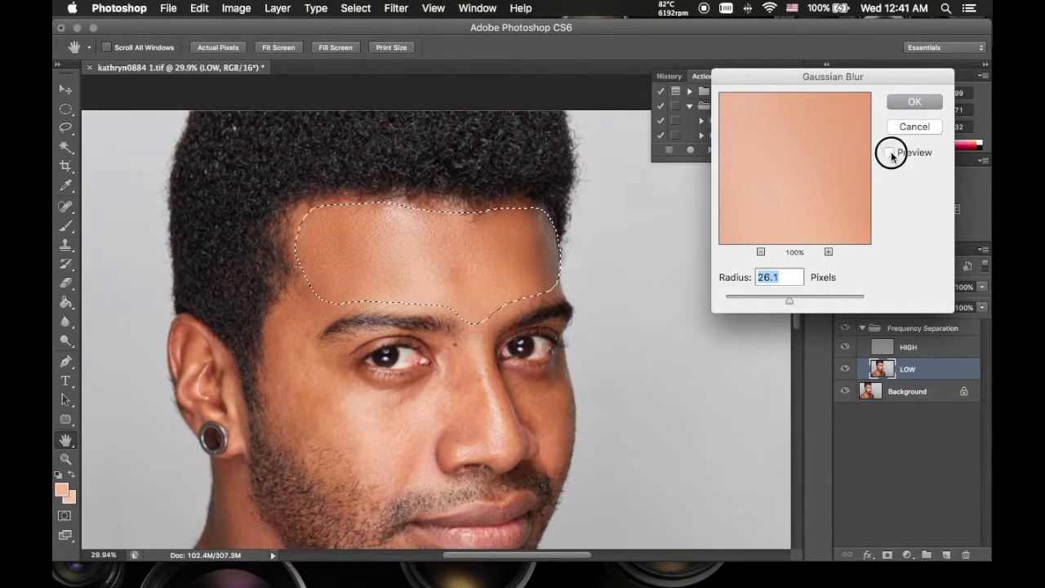
pyautogui.click(891, 152)
pyautogui.click(891, 152)
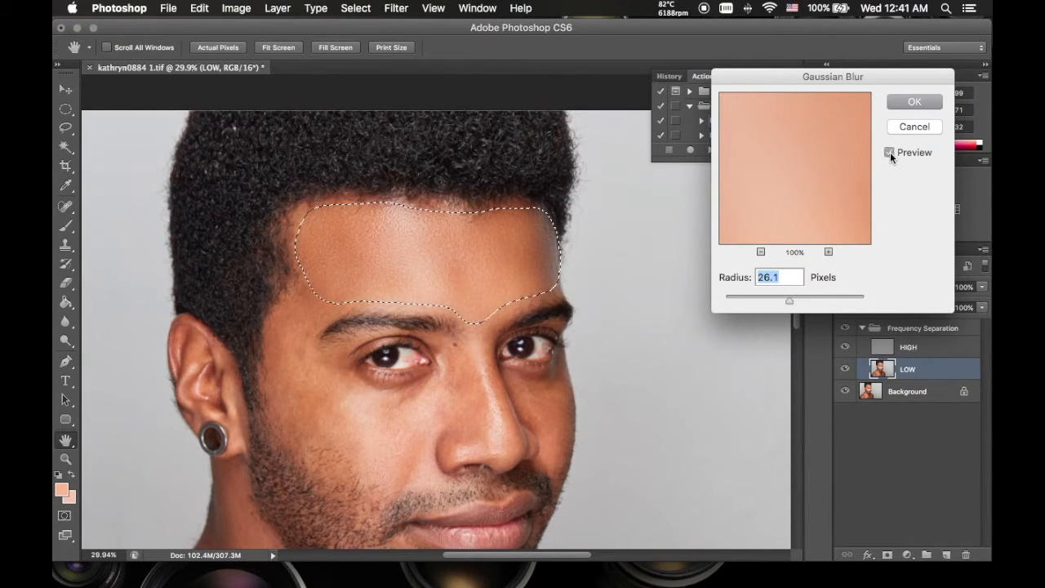
pyautogui.click(889, 152)
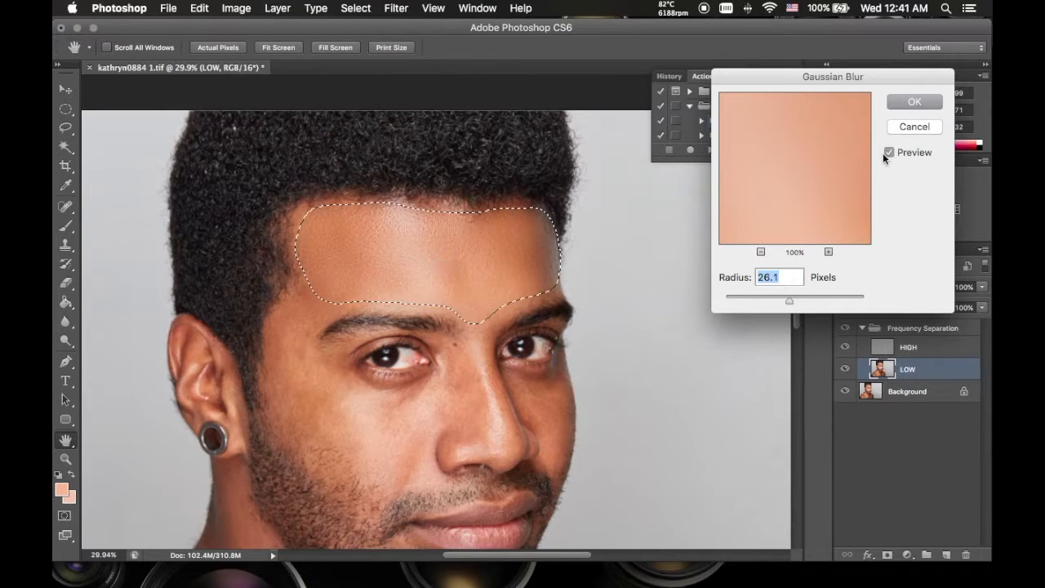
pyautogui.moveTo(777, 306)
pyautogui.mouseDown()
pyautogui.moveTo(755, 300)
pyautogui.moveTo(770, 303)
pyautogui.mouseUp()
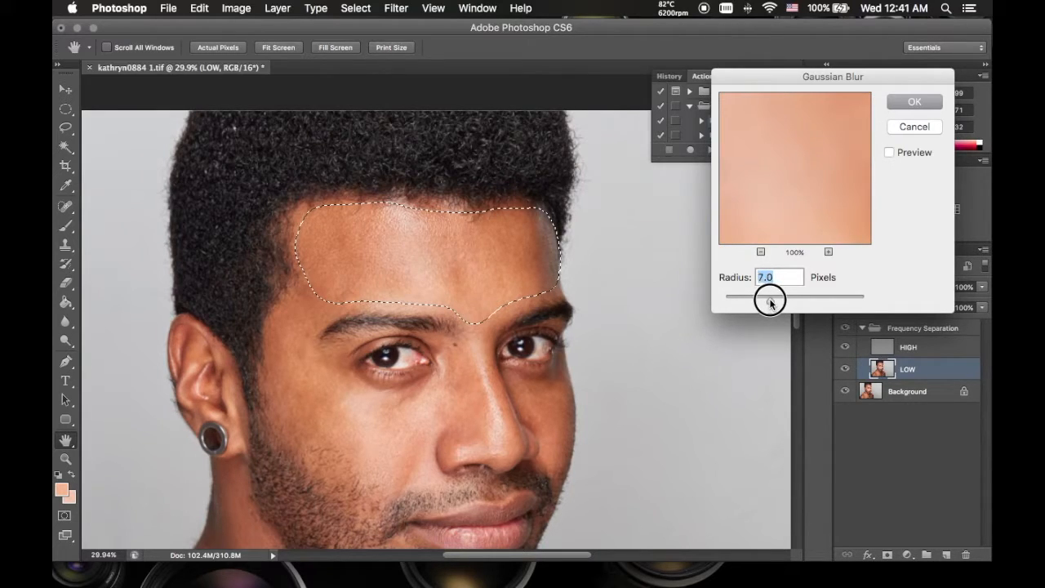
pyautogui.click(890, 155)
pyautogui.click(892, 156)
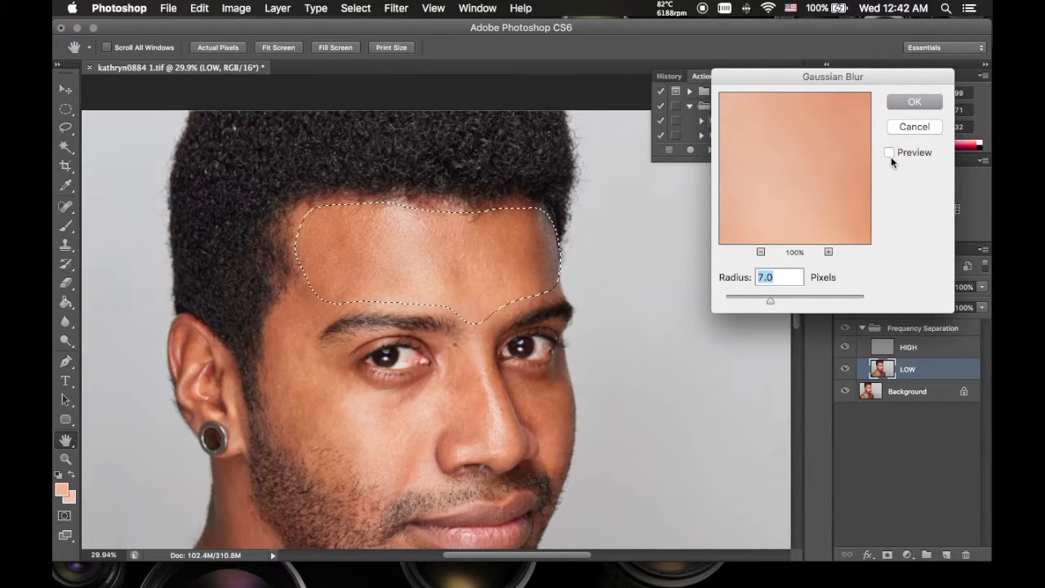
# - Apply the Gaussian Blur to the forehead with a radius of 9 pixels and clear the selection
pyautogui.moveTo(775, 301); pyautogui.dragTo(781, 301)
pyautogui.click(891, 152)
pyautogui.click(891, 153)
pyautogui.moveTo(778, 307); pyautogui.dragTo(778, 305)
pyautogui.write('9')
pyautogui.click(912, 103)
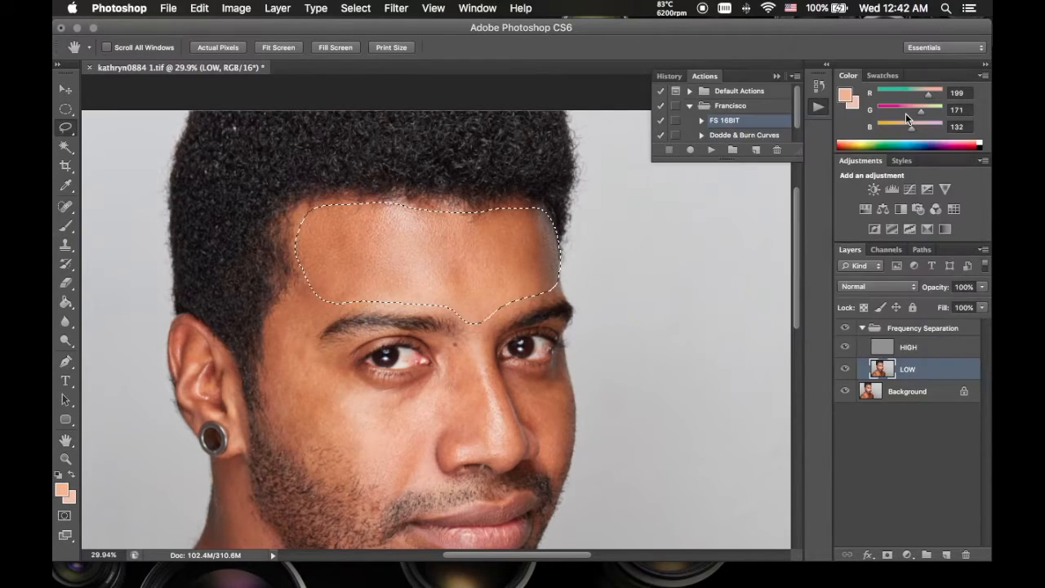
pyautogui.click(397, 401)
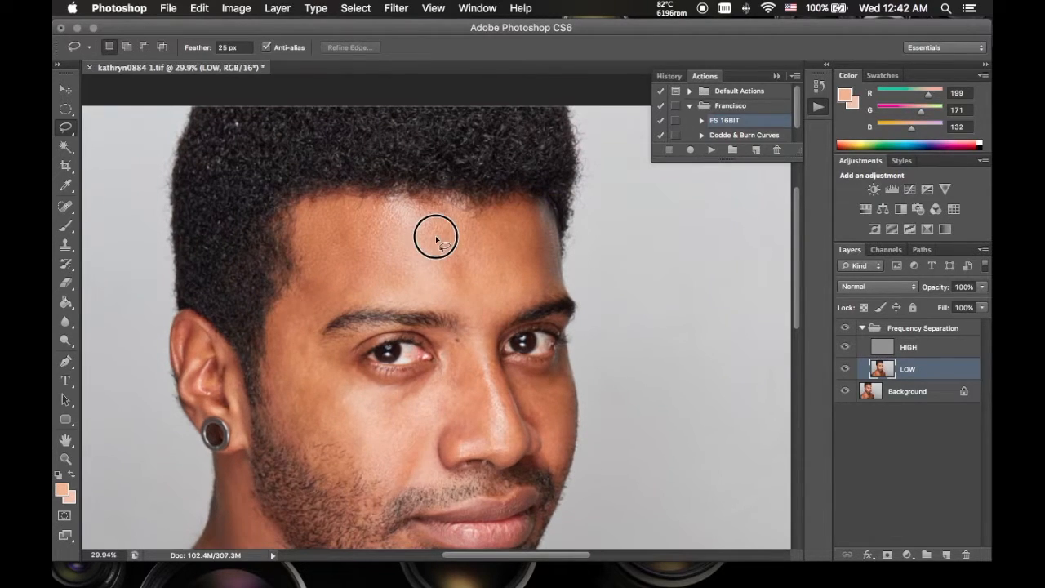
# - Lasso the near temple and cheek and separately the far cheek, repeat the last Gaussian Blur on each, and deselect
pyautogui.scroll(-3, 433, 233)
pyautogui.hscroll(-2, 433, 234)
pyautogui.moveTo(384, 244)
pyautogui.mouseDown()
pyautogui.moveTo(340, 223)
pyautogui.moveTo(324, 239)
pyautogui.moveTo(305, 287)
pyautogui.moveTo(312, 336)
pyautogui.moveTo(390, 398)
pyautogui.moveTo(461, 414)
pyautogui.moveTo(503, 331)
pyautogui.moveTo(392, 298)
pyautogui.moveTo(395, 271)
pyautogui.moveTo(361, 274)
pyautogui.moveTo(358, 260)
pyautogui.moveTo(389, 241)
pyautogui.mouseUp()
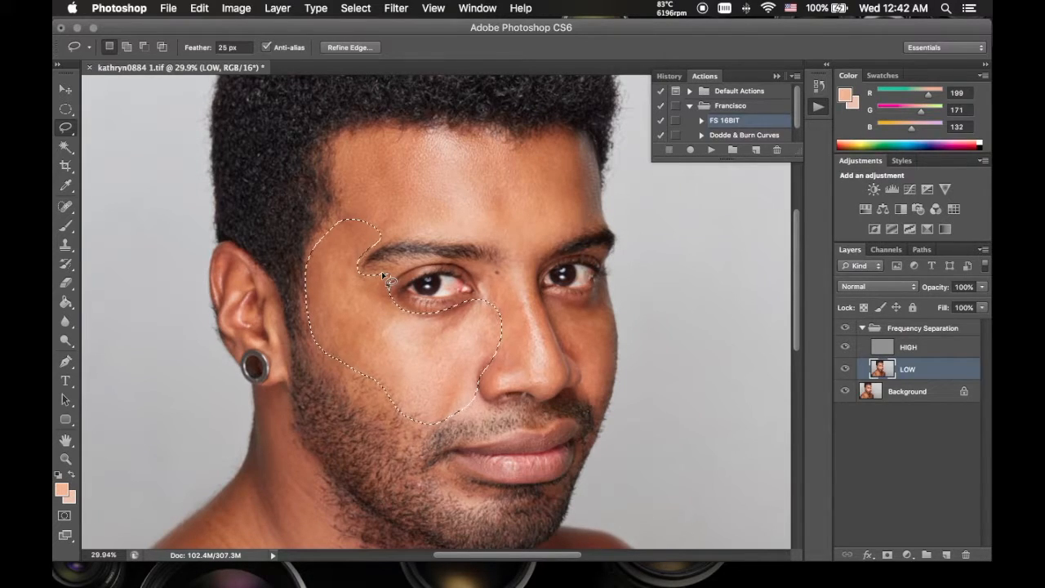
pyautogui.press('super+f')
pyautogui.press('super+d')
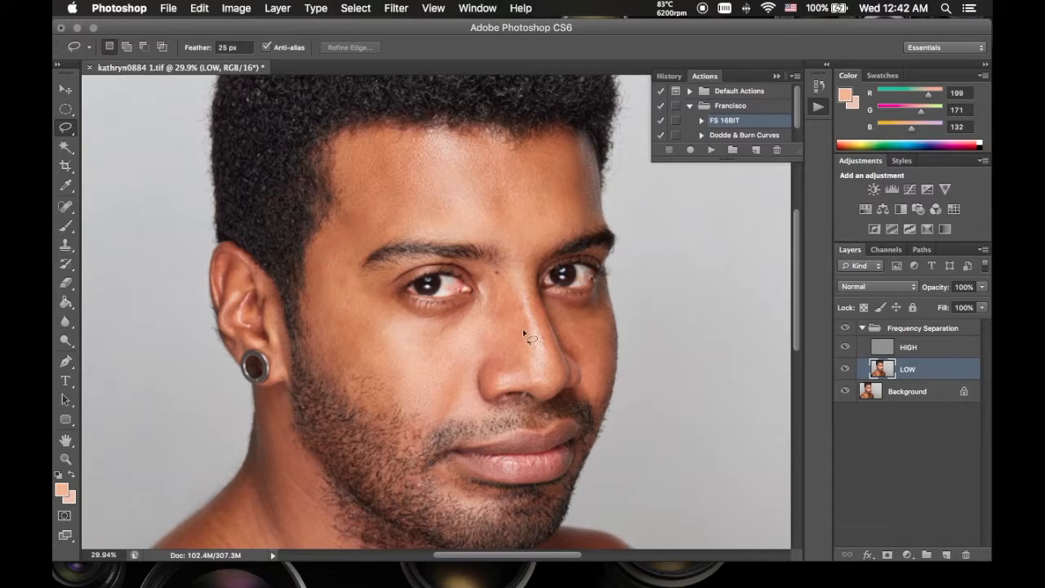
pyautogui.moveTo(606, 279)
pyautogui.mouseDown()
pyautogui.moveTo(551, 296)
pyautogui.moveTo(544, 309)
pyautogui.moveTo(551, 344)
pyautogui.moveTo(577, 364)
pyautogui.moveTo(593, 401)
pyautogui.moveTo(614, 358)
pyautogui.moveTo(609, 304)
pyautogui.mouseUp()
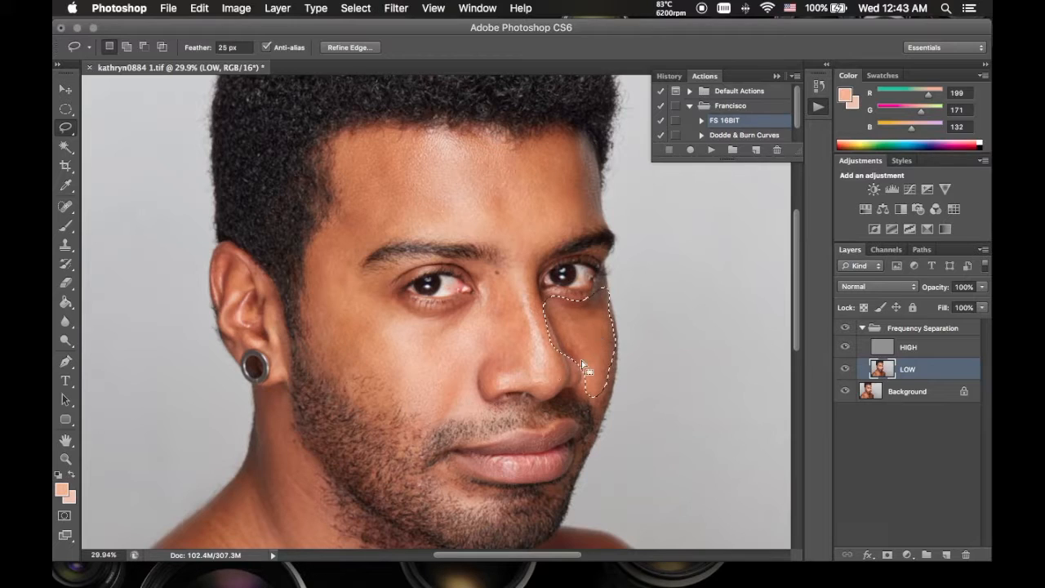
pyautogui.press('super+d')
# - Lasso the near side of the neck and shoulder above the tattoo and repeat the last Gaussian Blur
pyautogui.moveTo(431, 347); pyautogui.dragTo(476, 253)
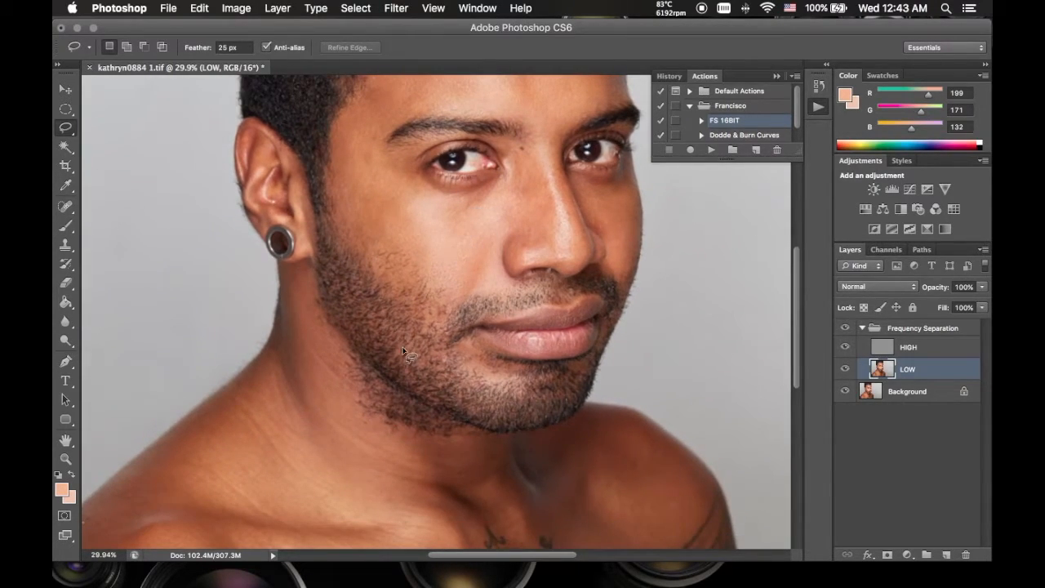
pyautogui.press('z')
pyautogui.moveTo(448, 291); pyautogui.dragTo(425, 353)
pyautogui.press('f')
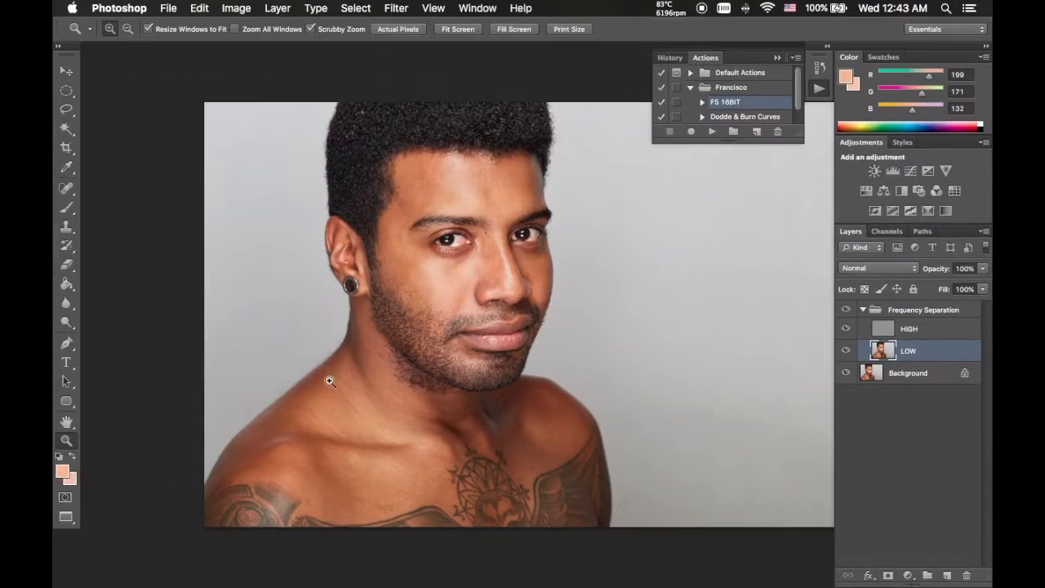
pyautogui.moveTo(425, 397)
pyautogui.mouseDown()
pyautogui.moveTo(442, 376)
pyautogui.moveTo(376, 317)
pyautogui.moveTo(351, 248)
pyautogui.moveTo(329, 259)
pyautogui.moveTo(303, 333)
pyautogui.moveTo(155, 455)
pyautogui.moveTo(201, 509)
pyautogui.moveTo(270, 525)
pyautogui.moveTo(396, 427)
pyautogui.moveTo(399, 367)
pyautogui.mouseUp()
pyautogui.press('l')
pyautogui.press('super+f')
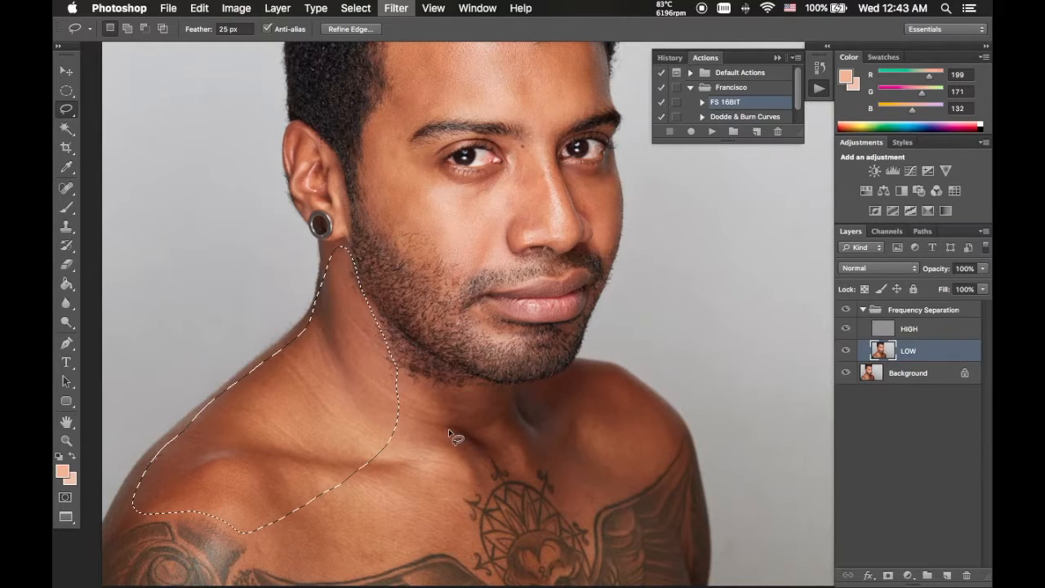
# - Lasso the upper chest and far shoulder around the tattoo, repeat the last Gaussian Blur, and clear the selection
pyautogui.click(476, 392)
pyautogui.moveTo(476, 392)
pyautogui.mouseDown()
pyautogui.moveTo(290, 494)
pyautogui.moveTo(275, 533)
pyautogui.moveTo(334, 552)
pyautogui.moveTo(444, 545)
pyautogui.moveTo(478, 554)
pyautogui.moveTo(485, 487)
pyautogui.moveTo(500, 477)
pyautogui.moveTo(580, 508)
pyautogui.moveTo(653, 471)
pyautogui.mouseUp()
pyautogui.moveTo(676, 423)
pyautogui.mouseDown()
pyautogui.moveTo(640, 385)
pyautogui.moveTo(576, 383)
pyautogui.moveTo(498, 396)
pyautogui.mouseUp()
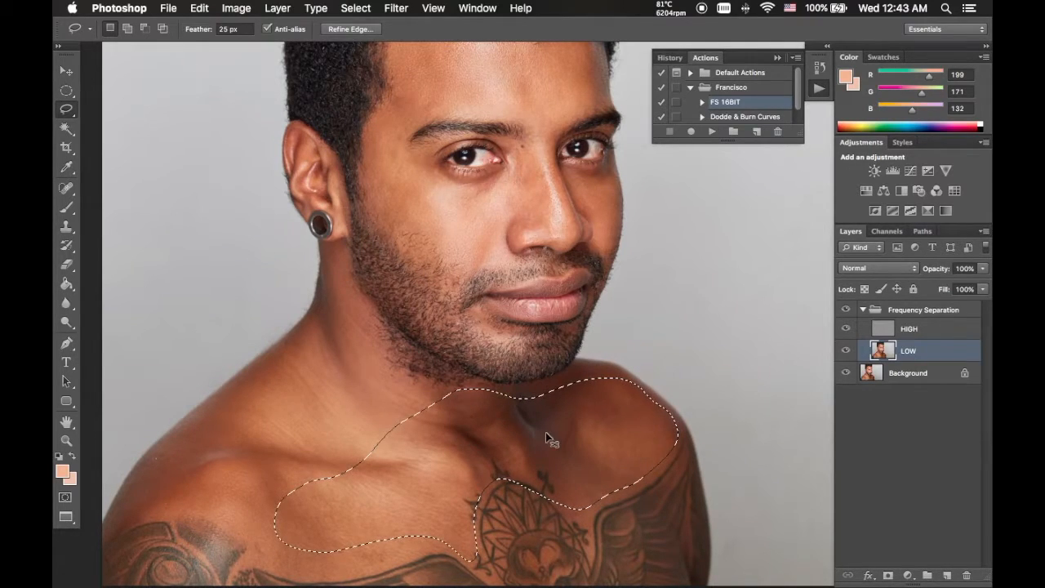
pyautogui.press('super+f')
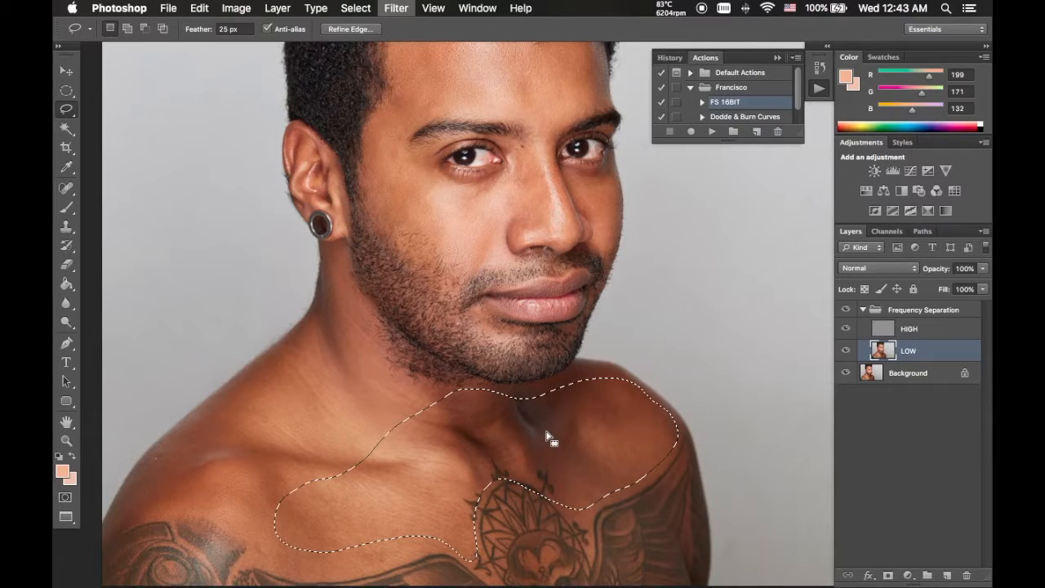
pyautogui.press('super+d')
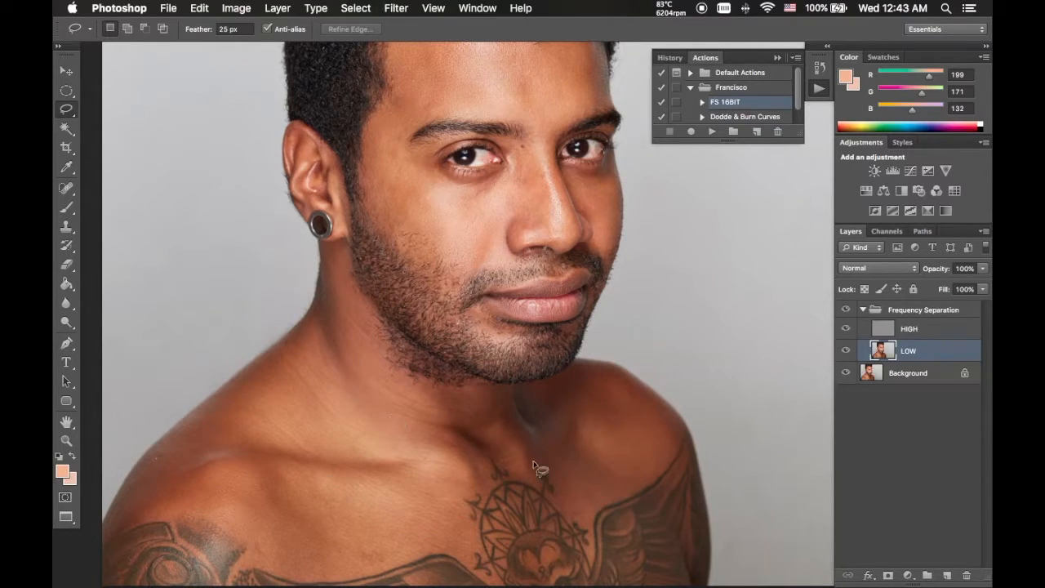
# - Examine the smoothed skin on the face, neck and chest up close and from further out
pyautogui.press('z')
pyautogui.moveTo(500, 330)
pyautogui.mouseDown()
pyautogui.moveTo(450, 354)
pyautogui.moveTo(547, 269)
pyautogui.mouseUp()
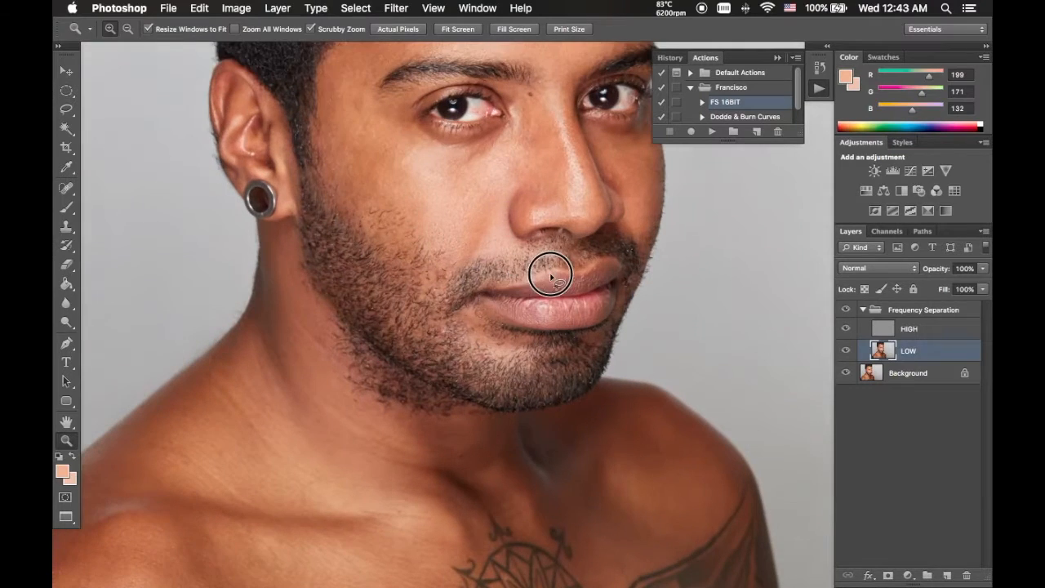
pyautogui.click(477, 347)
pyautogui.press('b')
pyautogui.press('super+minus')
pyautogui.press('super+minus')
pyautogui.press('super+minus')
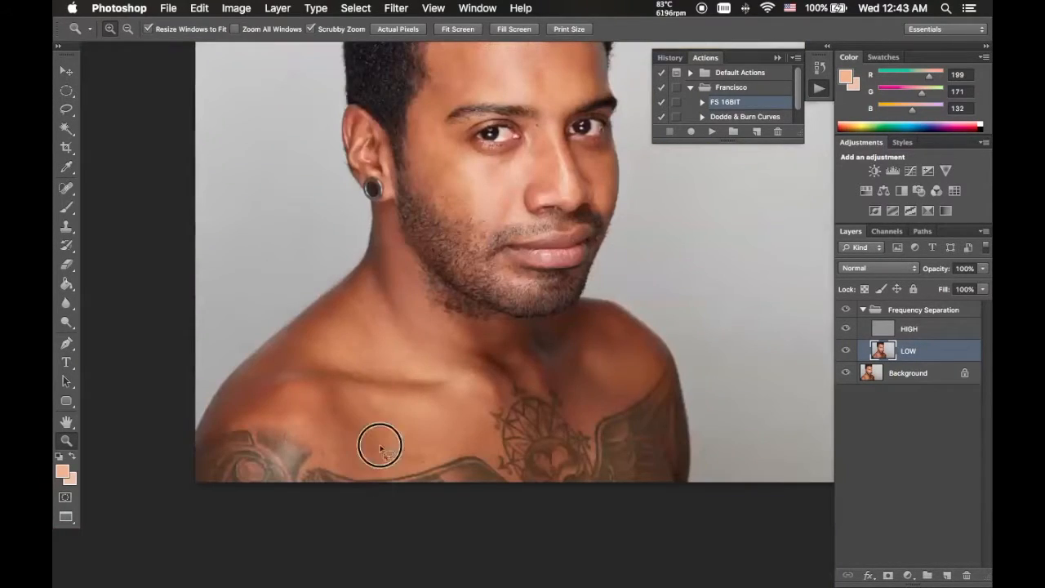
pyautogui.moveTo(380, 447); pyautogui.dragTo(378, 450)
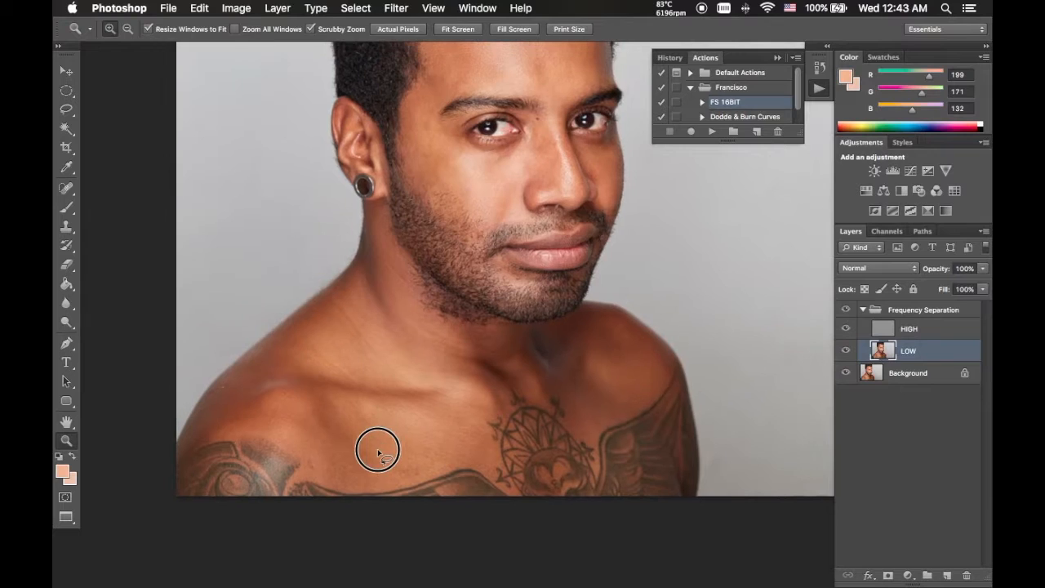
pyautogui.moveTo(503, 238)
pyautogui.mouseDown()
pyautogui.moveTo(455, 325)
pyautogui.moveTo(490, 214)
pyautogui.mouseUp()
# - On the HIGH layer, use the Clone Stamp at 9 px to cover the red veins in the white of the near eye
pyautogui.moveTo(510, 165); pyautogui.dragTo(597, 222)
pyautogui.moveTo(425, 374); pyautogui.dragTo(531, 366)
pyautogui.click(888, 330)
pyautogui.click(889, 351)
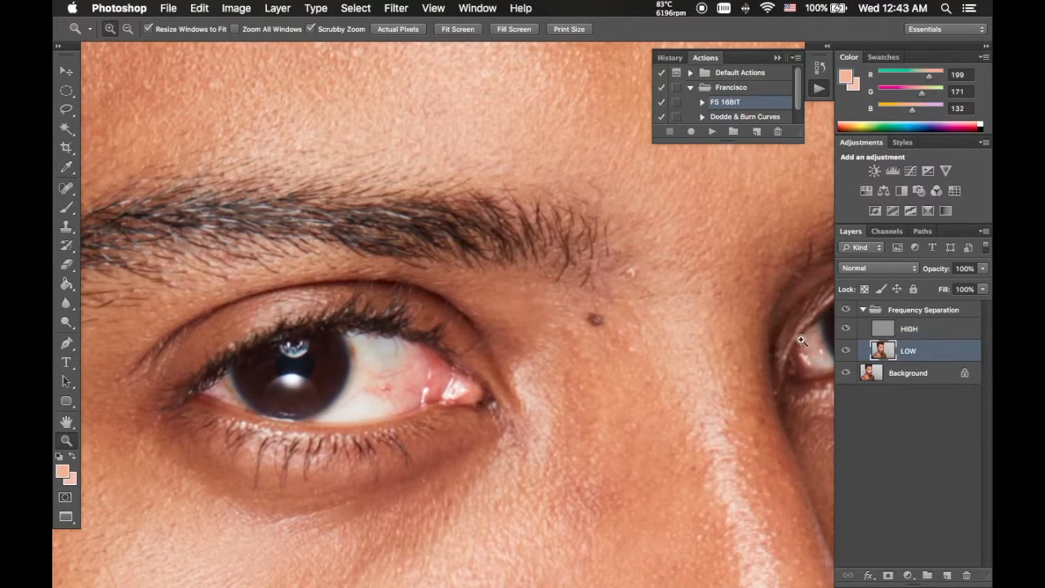
pyautogui.click(889, 335)
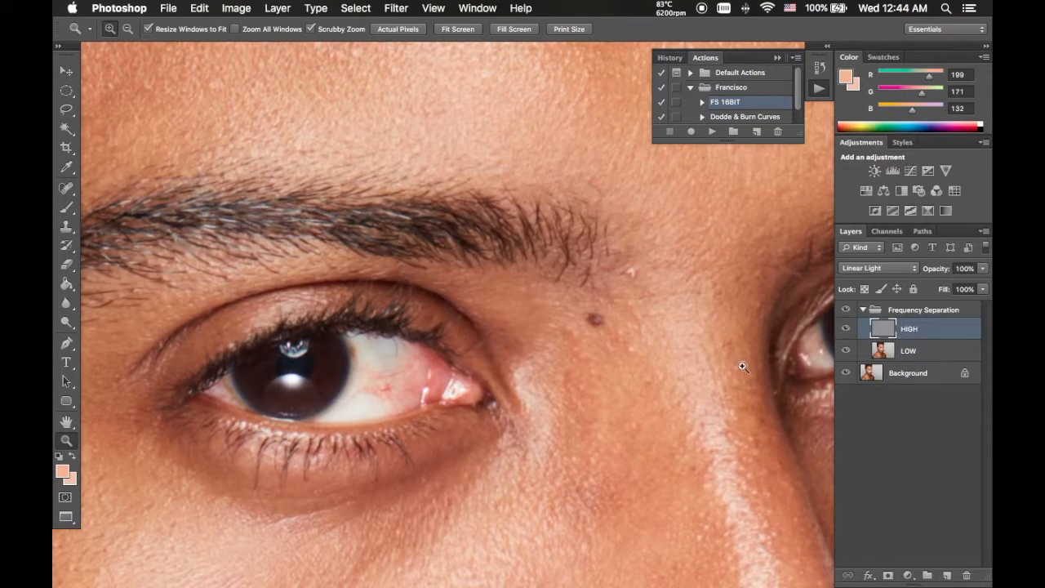
pyautogui.press('s')
pyautogui.moveTo(388, 387); pyautogui.dragTo(379, 406)
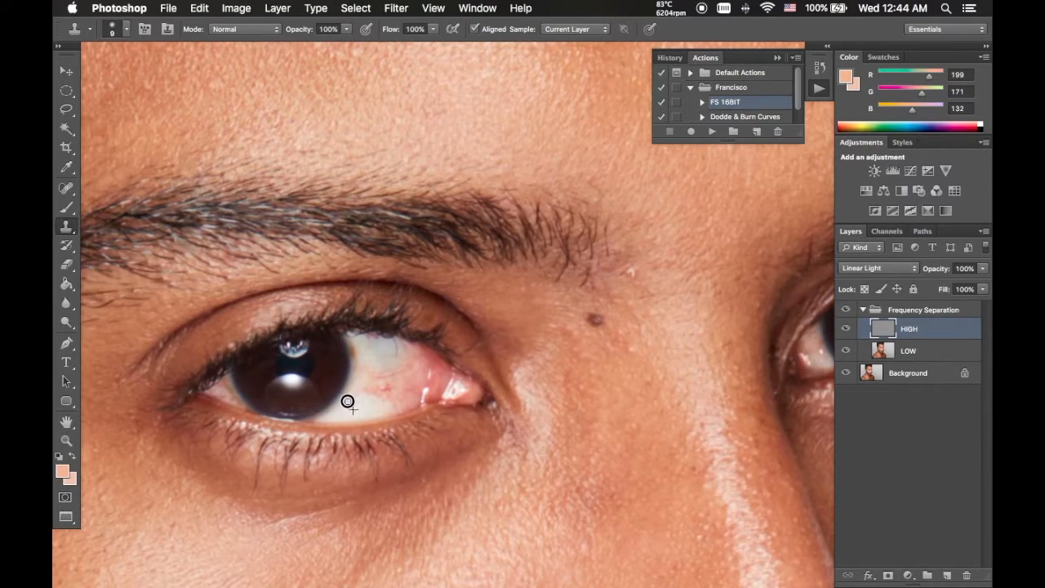
pyautogui.keyDown('alt'); pyautogui.click(382, 365); pyautogui.keyUp('alt')
pyautogui.keyDown('alt'); pyautogui.click(386, 363); pyautogui.keyUp('alt')
pyautogui.click(395, 373)
pyautogui.click(382, 378)
pyautogui.keyDown('alt'); pyautogui.click(394, 362); pyautogui.keyUp('alt')
pyautogui.click(392, 372)
pyautogui.click(378, 410)
pyautogui.click(390, 387)
pyautogui.keyDown('alt'); pyautogui.click(369, 401); pyautogui.keyUp('alt')
pyautogui.moveTo(387, 395); pyautogui.dragTo(387, 385)
pyautogui.keyDown('alt'); pyautogui.click(350, 411); pyautogui.keyUp('alt')
pyautogui.click(386, 398)
pyautogui.keyDown('alt'); pyautogui.click(378, 406); pyautogui.keyUp('alt')
pyautogui.click(389, 388)
pyautogui.keyDown('alt'); pyautogui.click(376, 415); pyautogui.keyUp('alt')
pyautogui.click(395, 397)
pyautogui.keyDown('alt'); pyautogui.click(364, 411); pyautogui.keyUp('alt')
pyautogui.click(391, 399)
pyautogui.keyDown('alt'); pyautogui.click(388, 401); pyautogui.keyUp('alt')
pyautogui.click(409, 392)
pyautogui.click(386, 352)
pyautogui.press('super+z')
pyautogui.keyDown('alt'); pyautogui.click(366, 406); pyautogui.keyUp('alt')
pyautogui.click(360, 391)
pyautogui.keyDown('alt'); pyautogui.click(375, 398); pyautogui.keyUp('alt')
pyautogui.click(360, 394)
pyautogui.keyDown('alt'); pyautogui.click(376, 414); pyautogui.keyUp('alt')
pyautogui.click(374, 407)
pyautogui.keyDown('alt'); pyautogui.click(380, 403); pyautogui.keyUp('alt')
pyautogui.click(400, 385)
pyautogui.keyDown('alt'); pyautogui.click(408, 361); pyautogui.keyUp('alt')
pyautogui.keyDown('alt'); pyautogui.click(379, 348); pyautogui.keyUp('alt')
pyautogui.moveTo(406, 348); pyautogui.dragTo(401, 348)
# - Clone clean texture over the veins in the white of the far eye on the HIGH layer
pyautogui.moveTo(432, 380); pyautogui.dragTo(263, 410)
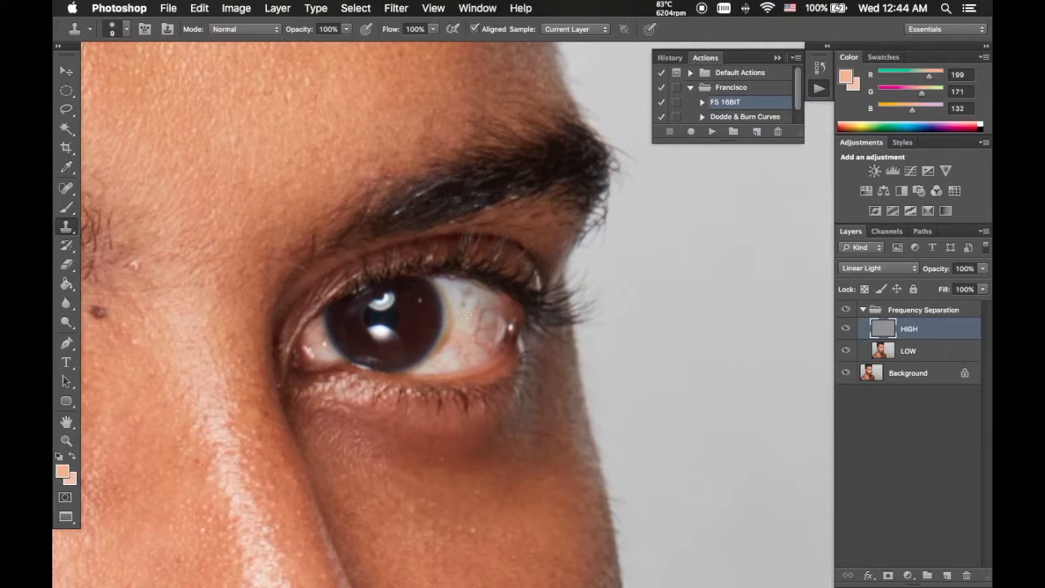
pyautogui.keyDown('alt'); pyautogui.click(463, 317); pyautogui.keyUp('alt')
pyautogui.click(465, 299)
pyautogui.click(462, 298)
pyautogui.keyDown('alt'); pyautogui.click(465, 308); pyautogui.keyUp('alt')
pyautogui.click(463, 290)
pyautogui.keyDown('alt'); pyautogui.click(452, 305); pyautogui.keyUp('alt')
pyautogui.click(461, 290)
pyautogui.click(468, 318)
pyautogui.click(481, 302)
pyautogui.click(482, 311)
pyautogui.click(476, 308)
pyautogui.keyDown('alt'); pyautogui.click(460, 318); pyautogui.keyUp('alt')
pyautogui.click(486, 309)
pyautogui.keyDown('alt'); pyautogui.click(452, 336); pyautogui.keyUp('alt')
pyautogui.click(466, 343)
pyautogui.moveTo(478, 328); pyautogui.dragTo(479, 323)
pyautogui.keyDown('alt'); pyautogui.click(469, 321); pyautogui.keyUp('alt')
pyautogui.click(486, 328)
pyautogui.keyDown('alt'); pyautogui.click(470, 320); pyautogui.keyUp('alt')
pyautogui.keyDown('alt'); pyautogui.click(477, 341); pyautogui.keyUp('alt')
pyautogui.click(488, 349)
pyautogui.click(491, 350)
pyautogui.click(462, 315)
pyautogui.click(460, 350)
pyautogui.keyDown('alt'); pyautogui.click(450, 365); pyautogui.keyUp('alt')
pyautogui.click(468, 355)
pyautogui.click(444, 364)
pyautogui.keyDown('alt'); pyautogui.click(456, 355); pyautogui.keyUp('alt')
pyautogui.keyDown('alt'); pyautogui.click(445, 363); pyautogui.keyUp('alt')
pyautogui.click(469, 355)
pyautogui.keyDown('alt'); pyautogui.click(438, 368); pyautogui.keyUp('alt')
pyautogui.click(462, 363)
pyautogui.keyDown('alt'); pyautogui.click(460, 350); pyautogui.keyUp('alt')
pyautogui.click(458, 358)
pyautogui.keyDown('alt'); pyautogui.click(471, 334); pyautogui.keyUp('alt')
pyautogui.moveTo(484, 333); pyautogui.dragTo(479, 338)
pyautogui.keyDown('alt'); pyautogui.click(465, 319); pyautogui.keyUp('alt')
pyautogui.moveTo(455, 343)
pyautogui.mouseDown()
pyautogui.moveTo(464, 325)
pyautogui.moveTo(473, 335)
pyautogui.mouseUp()
pyautogui.keyDown('alt'); pyautogui.click(488, 329); pyautogui.keyUp('alt')
pyautogui.moveTo(411, 351); pyautogui.dragTo(526, 330)
pyautogui.keyDown('alt'); pyautogui.click(582, 328); pyautogui.keyUp('alt')
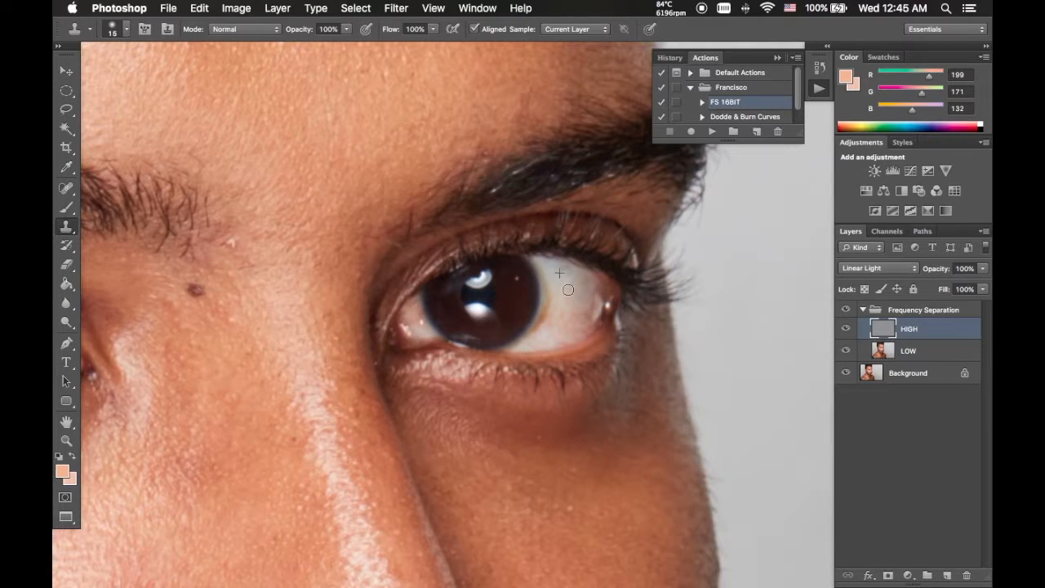
# - Touch up the white of the near eye along the lower lid with the Clone Stamp at 15 px
pyautogui.hscroll(-10, 360, 351)
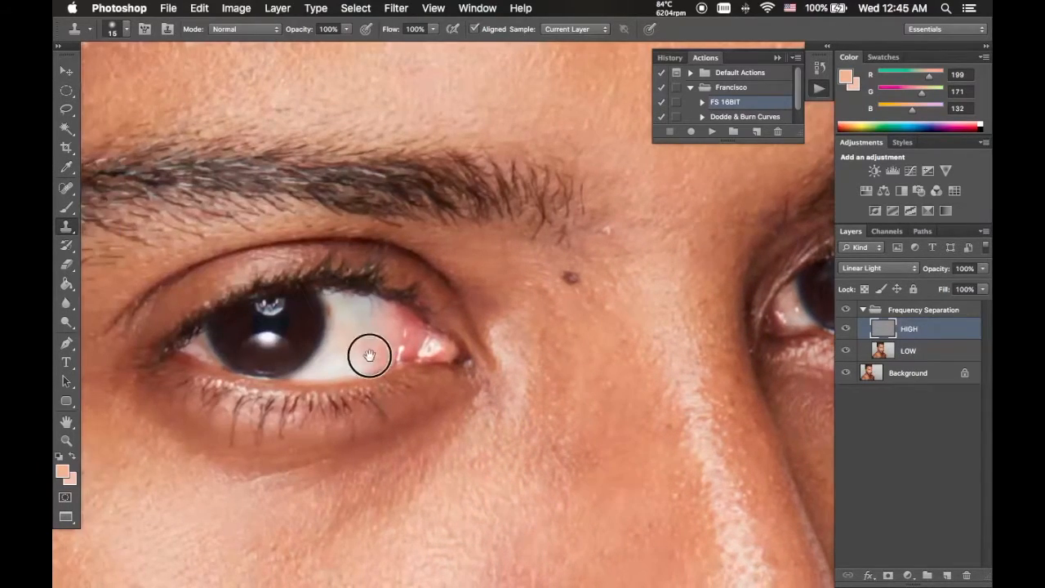
pyautogui.hscroll(-2, 369, 355)
pyautogui.moveTo(391, 332)
pyautogui.mouseDown()
pyautogui.moveTo(381, 350)
pyautogui.moveTo(357, 354)
pyautogui.moveTo(356, 370)
pyautogui.moveTo(352, 357)
pyautogui.moveTo(364, 352)
pyautogui.mouseUp()
pyautogui.keyDown('alt'); pyautogui.click(353, 374); pyautogui.keyUp('alt')
pyautogui.keyDown('alt'); pyautogui.click(366, 359); pyautogui.keyUp('alt')
pyautogui.keyDown('alt'); pyautogui.click(352, 376); pyautogui.keyUp('alt')
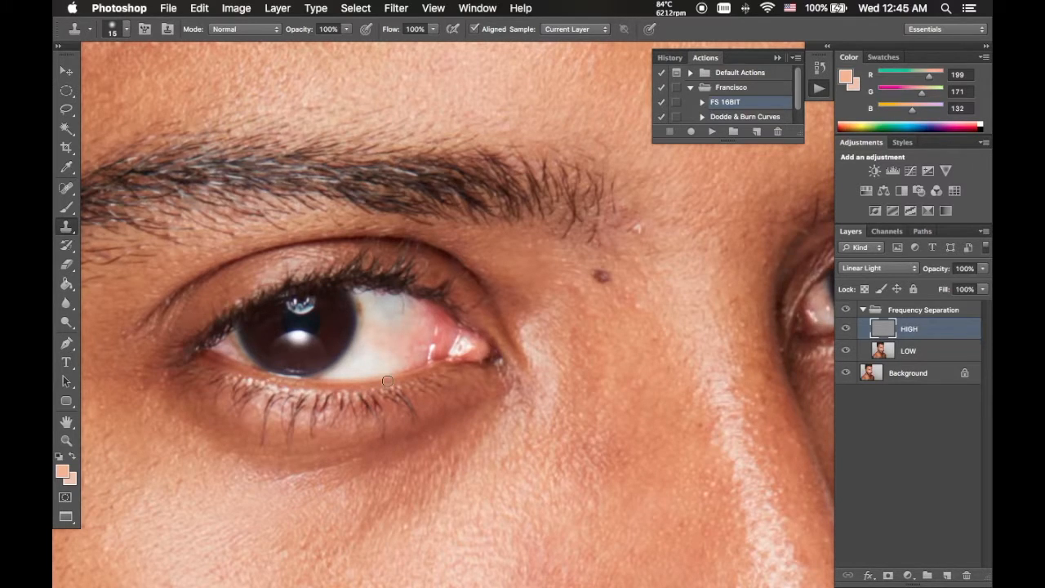
# - Clone skin texture on the HIGH layer over the small bump beside the inner end of the near eyebrow
pyautogui.press('z')
pyautogui.moveTo(525, 330)
pyautogui.mouseDown()
pyautogui.moveTo(459, 373)
pyautogui.moveTo(519, 338)
pyautogui.mouseUp()
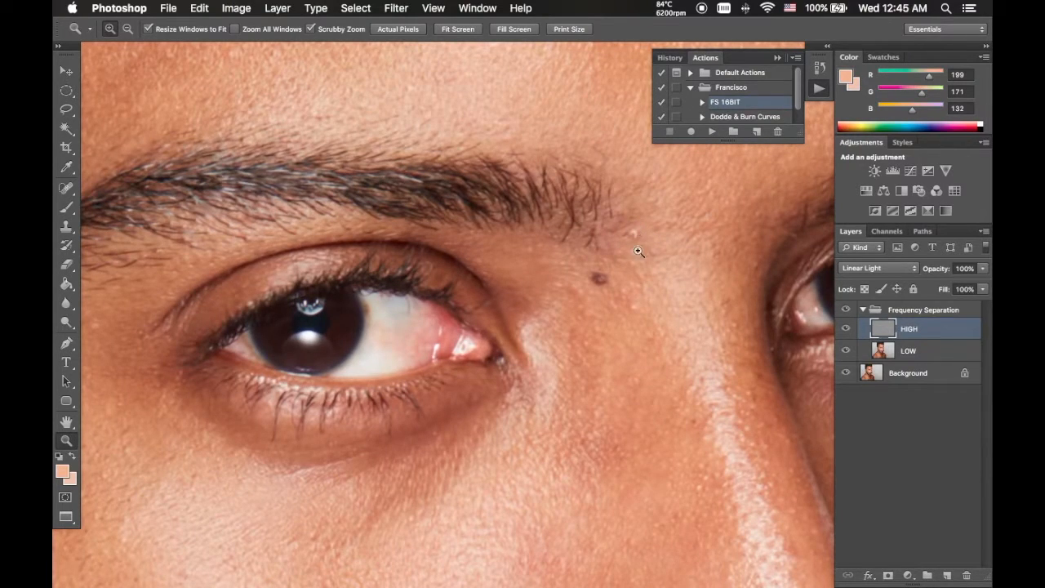
pyautogui.click(889, 356)
pyautogui.click(895, 331)
pyautogui.press('s')
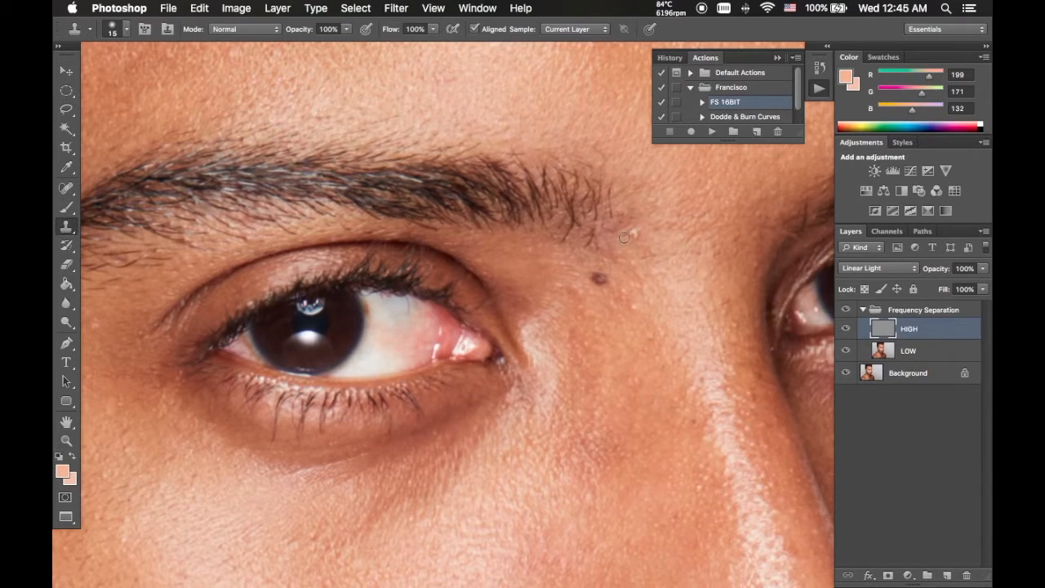
pyautogui.keyDown('alt'); pyautogui.click(643, 219); pyautogui.keyUp('alt')
pyautogui.moveTo(634, 234)
pyautogui.mouseDown()
pyautogui.moveTo(636, 257)
pyautogui.moveTo(622, 265)
pyautogui.moveTo(636, 249)
pyautogui.mouseUp()
pyautogui.keyDown('alt'); pyautogui.click(641, 232); pyautogui.keyUp('alt')
pyautogui.keyDown('alt'); pyautogui.click(626, 234); pyautogui.keyUp('alt')
pyautogui.keyDown('alt'); pyautogui.click(630, 243); pyautogui.keyUp('alt')
pyautogui.moveTo(660, 299); pyautogui.dragTo(632, 283)
# - Add a Hue/Saturation adjustment layer above the HIGH layer, try a Saturation of -100, and reset it to 0
pyautogui.moveTo(647, 246); pyautogui.dragTo(505, 356)
pyautogui.moveTo(588, 330); pyautogui.dragTo(594, 307)
pyautogui.moveTo(456, 359); pyautogui.dragTo(364, 481)
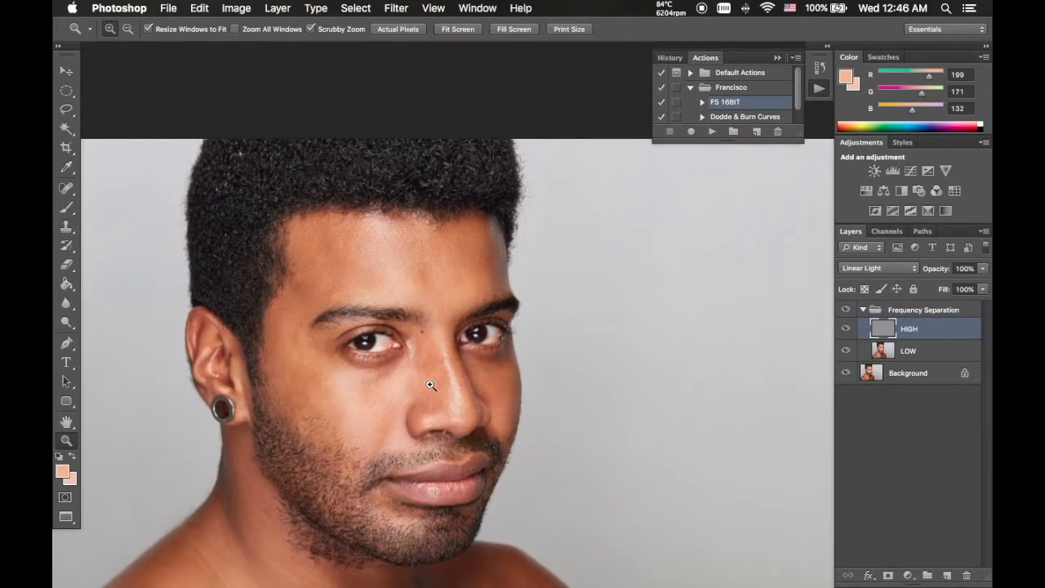
pyautogui.moveTo(402, 364); pyautogui.dragTo(525, 376)
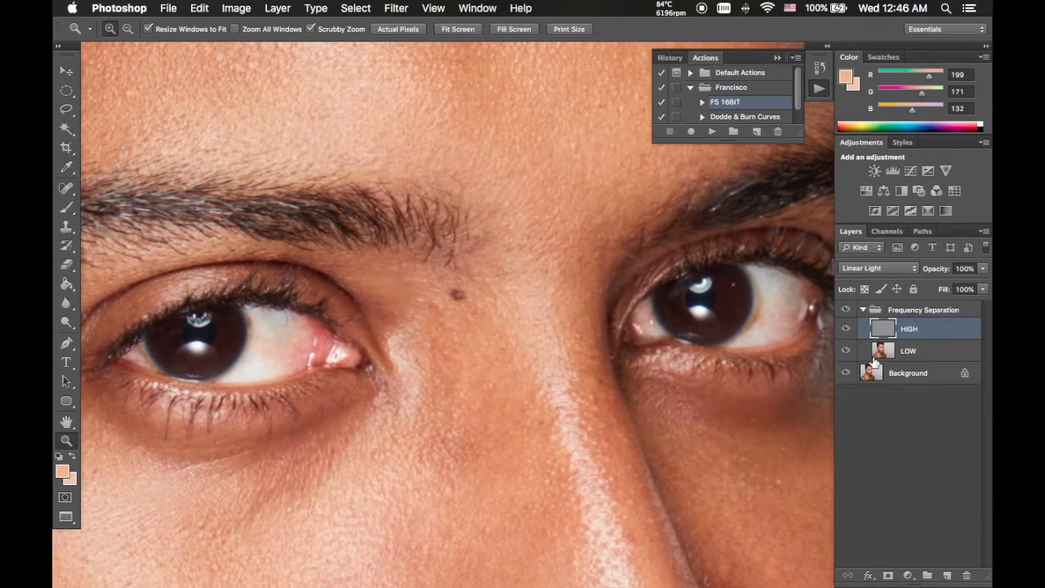
pyautogui.click(897, 309)
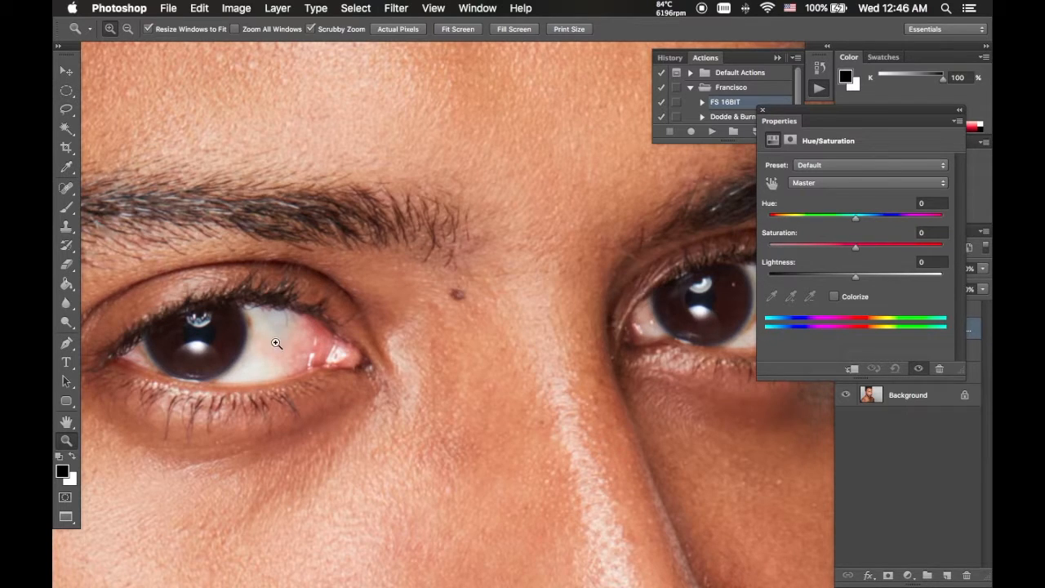
pyautogui.moveTo(853, 250); pyautogui.dragTo(761, 247)
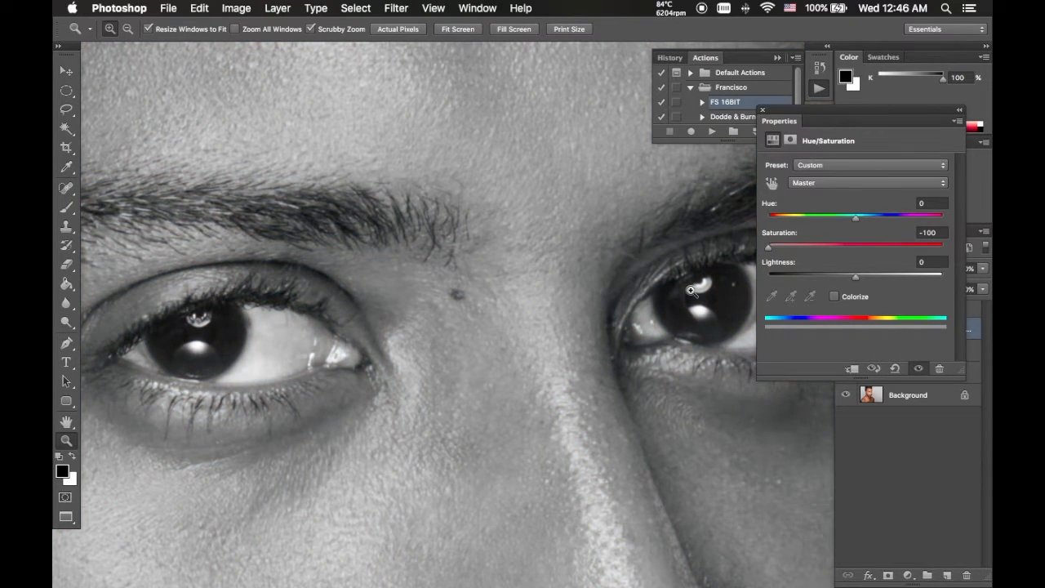
pyautogui.doubleClick(782, 239)
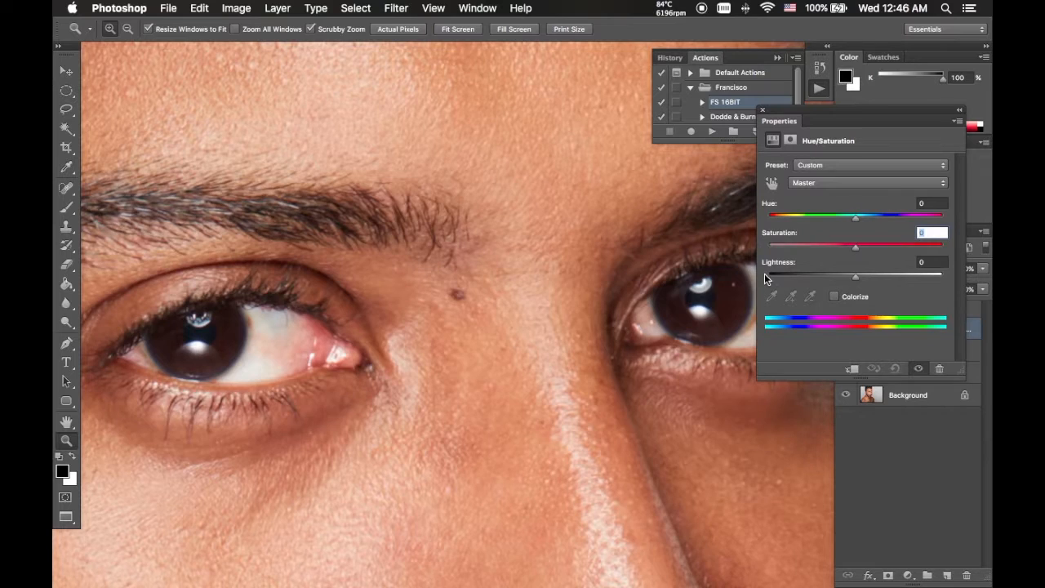
# - Set the Hue/Saturation layer's Lightness to -97 and invert its mask to black
pyautogui.moveTo(848, 280); pyautogui.dragTo(769, 276)
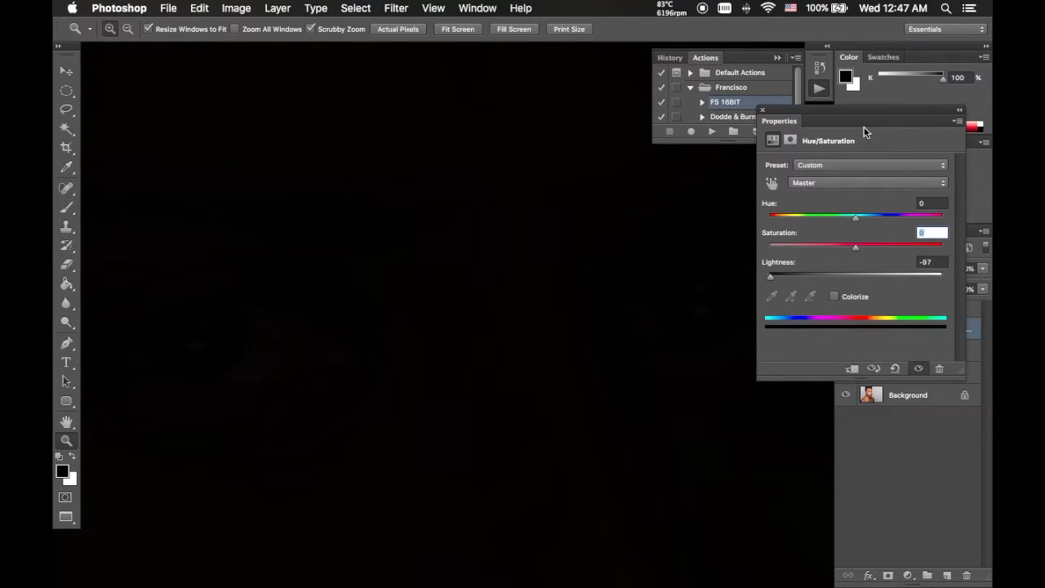
pyautogui.click(763, 112)
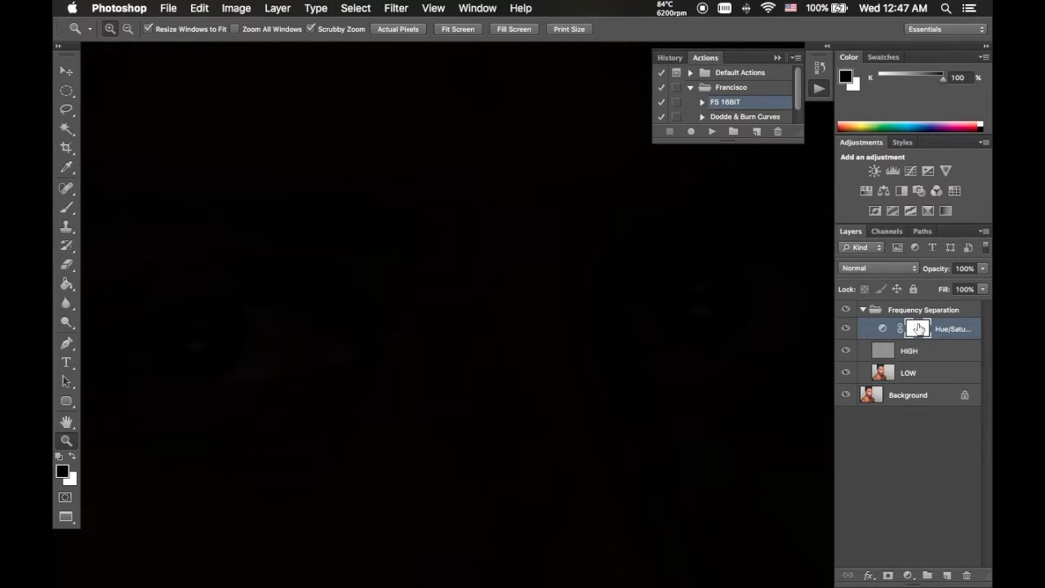
pyautogui.click(885, 329)
pyautogui.click(919, 329)
pyautogui.press('super+i')
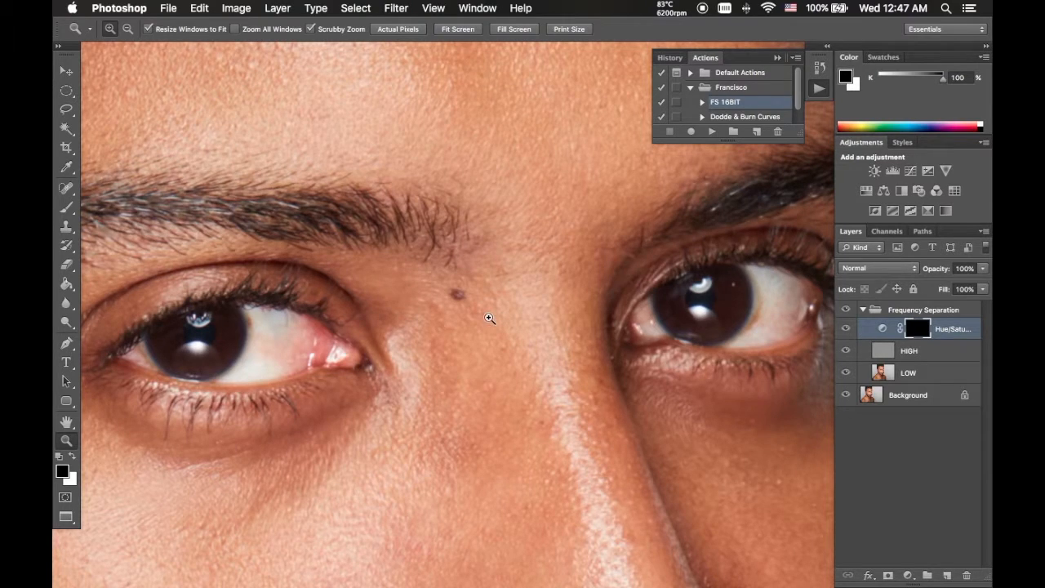
# - Paint white on the Hue/Saturation mask over the white of the near eye, using a brush at 100% opacity and flow
pyautogui.press('b')
pyautogui.moveTo(316, 357); pyautogui.dragTo(216, 372)
pyautogui.moveTo(438, 29); pyautogui.dragTo(511, 43)
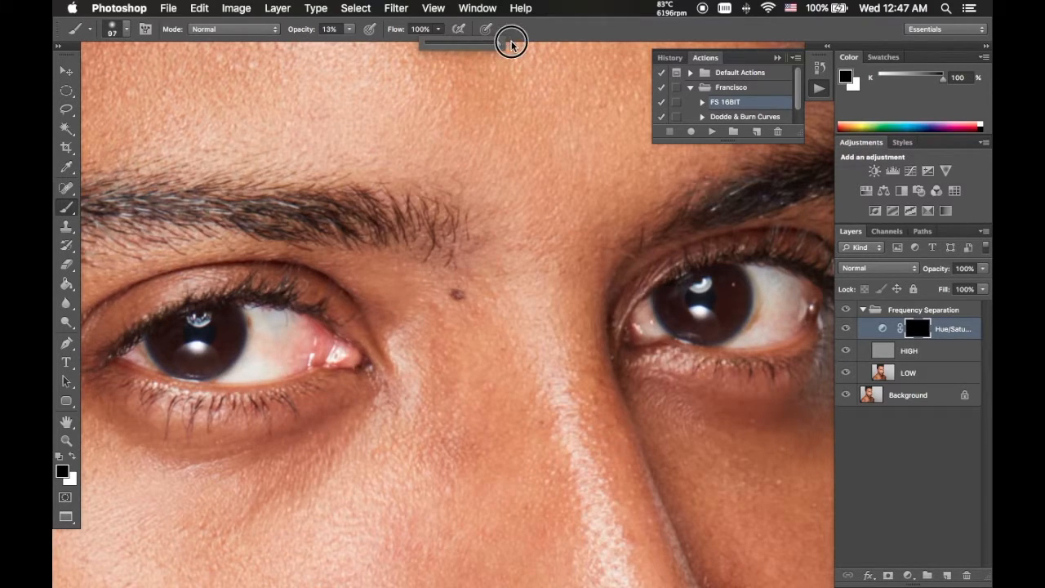
pyautogui.moveTo(349, 29); pyautogui.dragTo(432, 41)
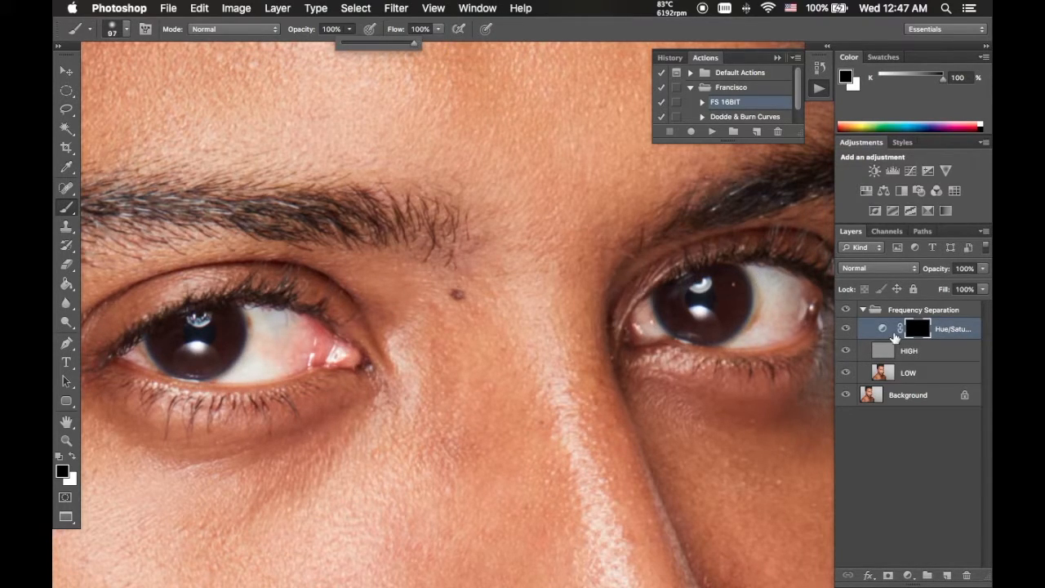
pyautogui.moveTo(294, 350)
pyautogui.mouseDown()
pyautogui.moveTo(299, 362)
pyautogui.moveTo(247, 372)
pyautogui.mouseUp()
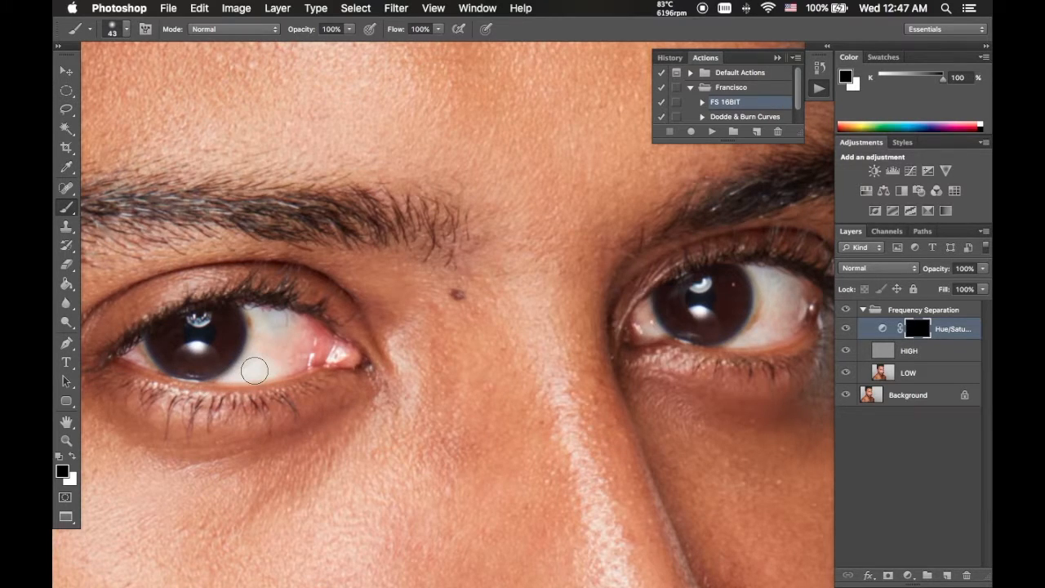
pyautogui.press('x')
pyautogui.moveTo(252, 371)
pyautogui.mouseDown()
pyautogui.moveTo(284, 358)
pyautogui.moveTo(255, 310)
pyautogui.moveTo(312, 327)
pyautogui.moveTo(307, 347)
pyautogui.moveTo(279, 368)
pyautogui.moveTo(323, 350)
pyautogui.moveTo(314, 336)
pyautogui.moveTo(283, 348)
pyautogui.moveTo(276, 338)
pyautogui.moveTo(251, 360)
pyautogui.moveTo(250, 321)
pyautogui.moveTo(246, 357)
pyautogui.moveTo(259, 374)
pyautogui.moveTo(248, 374)
pyautogui.moveTo(307, 351)
pyautogui.moveTo(271, 313)
pyautogui.mouseUp()
pyautogui.moveTo(143, 354)
pyautogui.mouseDown()
pyautogui.moveTo(128, 357)
pyautogui.moveTo(152, 358)
pyautogui.moveTo(134, 350)
pyautogui.moveTo(166, 386)
pyautogui.moveTo(120, 368)
pyautogui.moveTo(215, 387)
pyautogui.moveTo(316, 371)
pyautogui.mouseUp()
pyautogui.press('x')
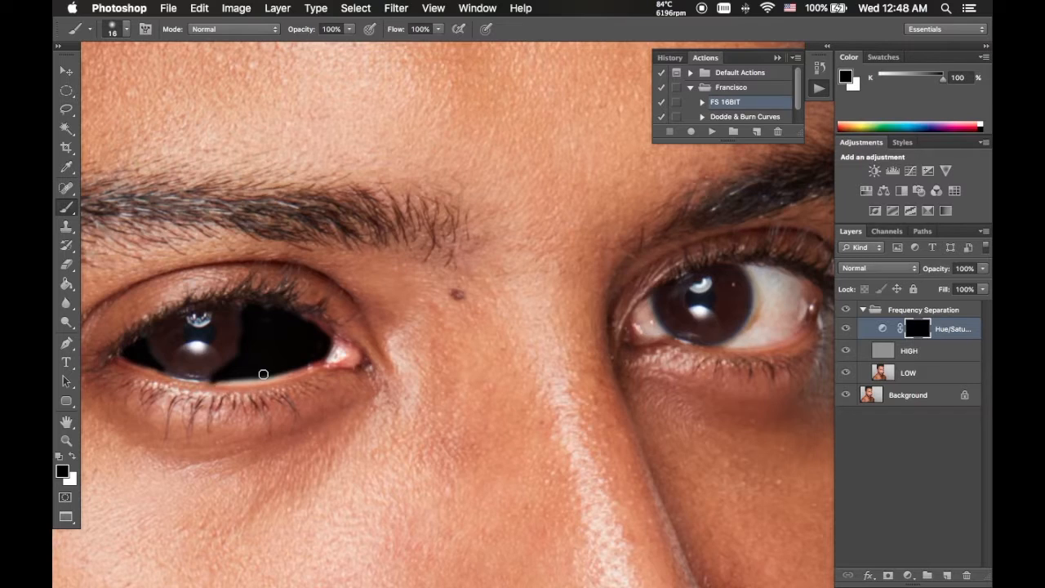
pyautogui.press('x')
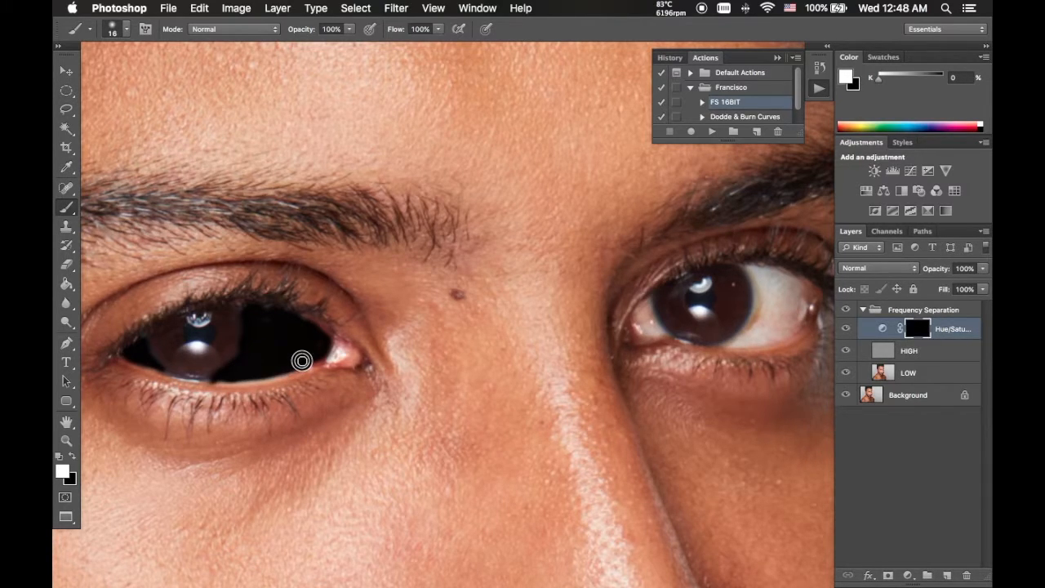
# - Paint white on the Hue/Saturation mask over both sides of the far eye's white with the 16 px brush
pyautogui.hscroll(5, 623, 334)
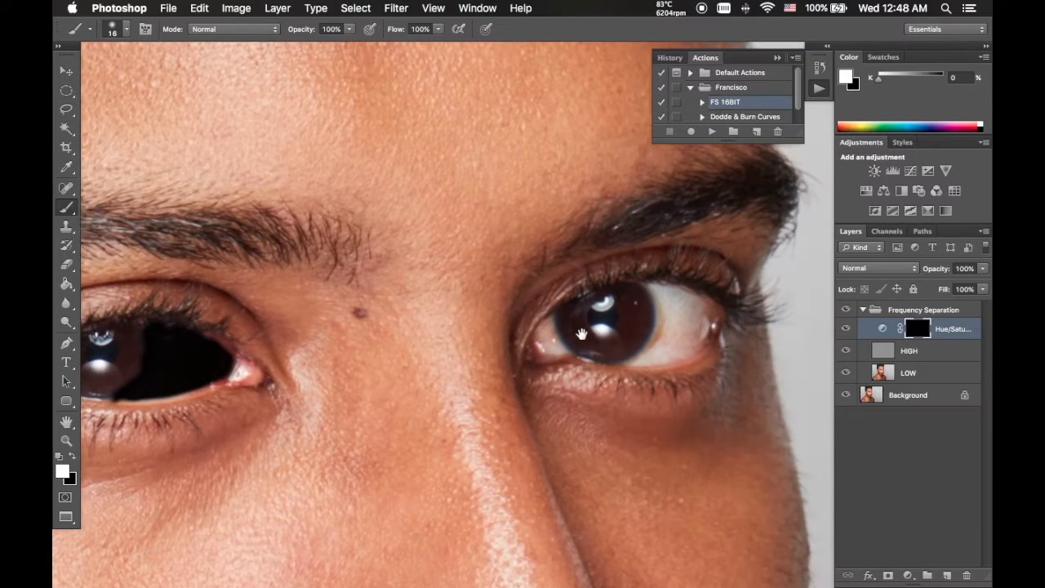
pyautogui.moveTo(636, 356)
pyautogui.mouseDown()
pyautogui.moveTo(595, 368)
pyautogui.moveTo(625, 332)
pyautogui.moveTo(613, 296)
pyautogui.moveTo(675, 316)
pyautogui.moveTo(672, 346)
pyautogui.moveTo(599, 369)
pyautogui.moveTo(672, 332)
pyautogui.moveTo(626, 336)
pyautogui.moveTo(656, 334)
pyautogui.moveTo(668, 317)
pyautogui.moveTo(628, 299)
pyautogui.moveTo(629, 313)
pyautogui.moveTo(660, 320)
pyautogui.moveTo(657, 309)
pyautogui.mouseUp()
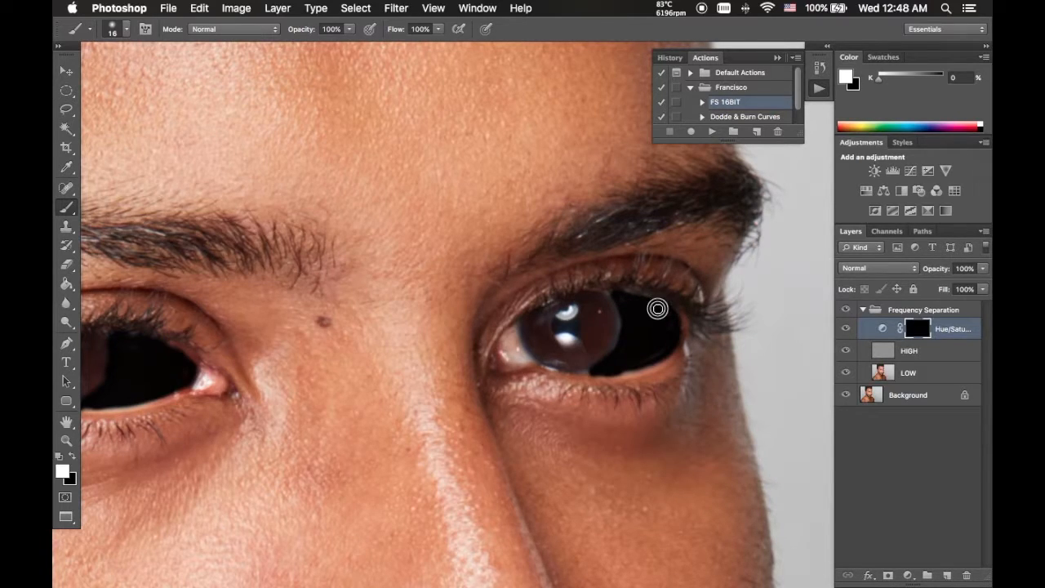
pyautogui.moveTo(497, 345)
pyautogui.mouseDown()
pyautogui.moveTo(499, 359)
pyautogui.moveTo(523, 357)
pyautogui.moveTo(513, 326)
pyautogui.moveTo(504, 351)
pyautogui.moveTo(516, 353)
pyautogui.moveTo(506, 336)
pyautogui.moveTo(527, 354)
pyautogui.moveTo(508, 339)
pyautogui.moveTo(504, 350)
pyautogui.moveTo(592, 368)
pyautogui.mouseUp()
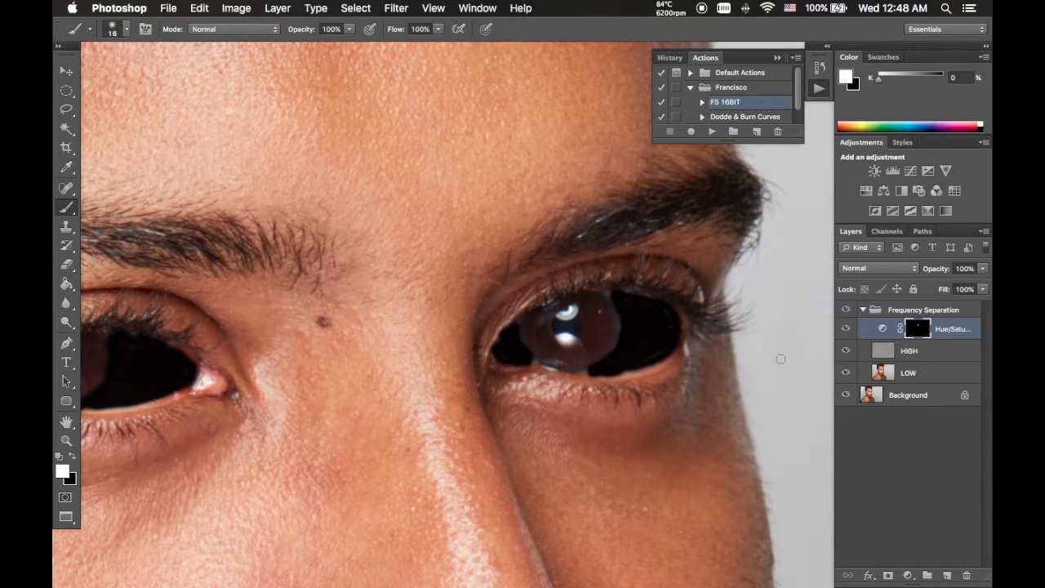
# - Reset the Hue/Saturation layer's Lightness to 0, try a value of -79, and return it to 0
pyautogui.doubleClick(884, 329)
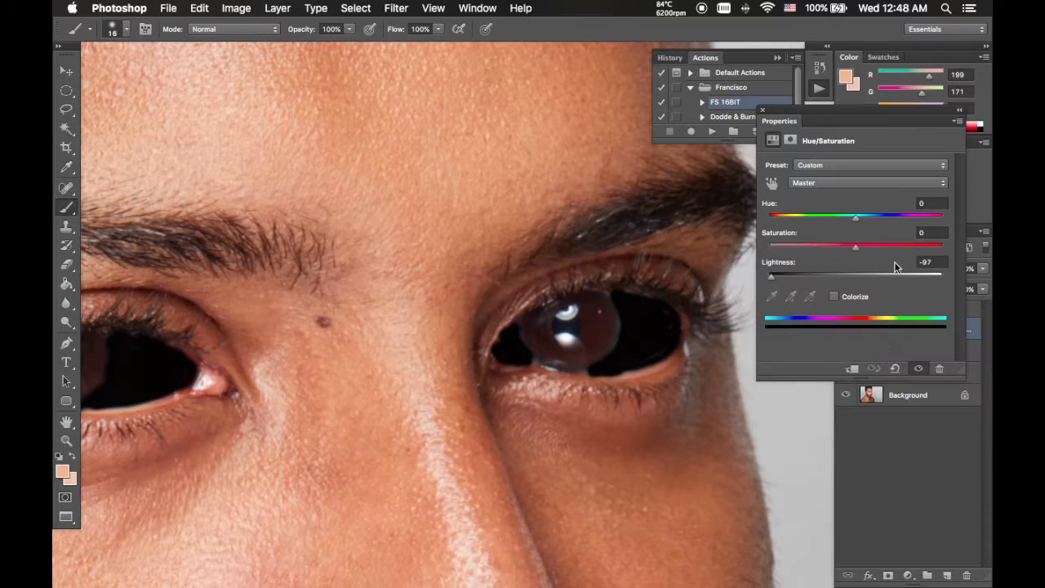
pyautogui.doubleClick(780, 263)
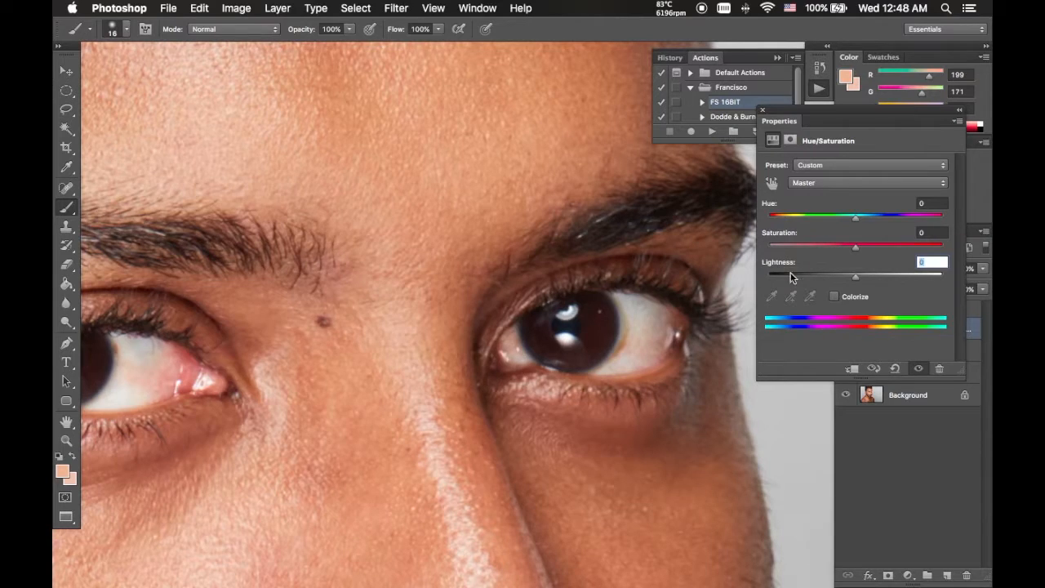
pyautogui.moveTo(844, 281); pyautogui.dragTo(787, 278)
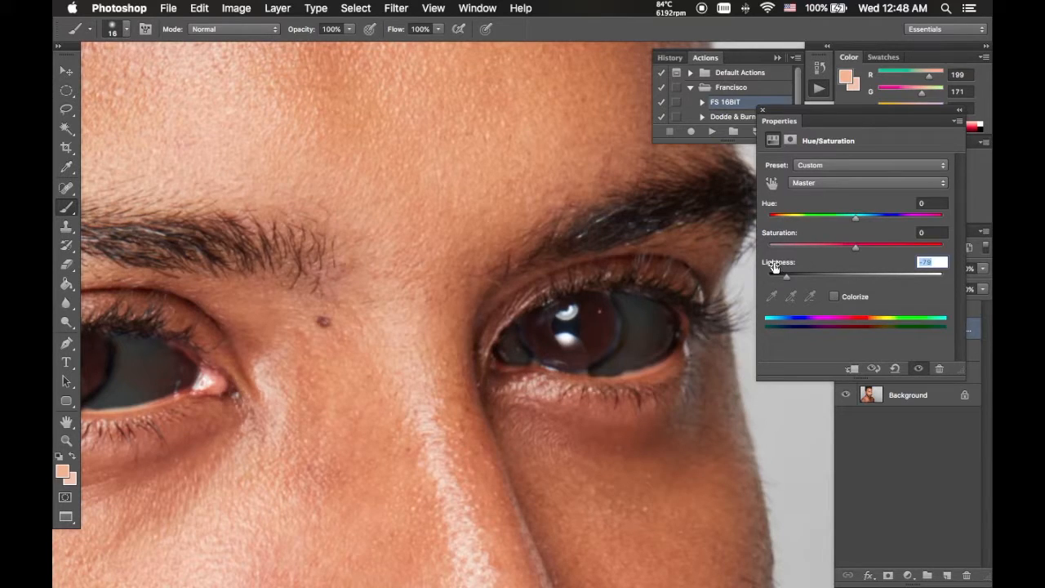
pyautogui.moveTo(775, 269); pyautogui.dragTo(789, 269)
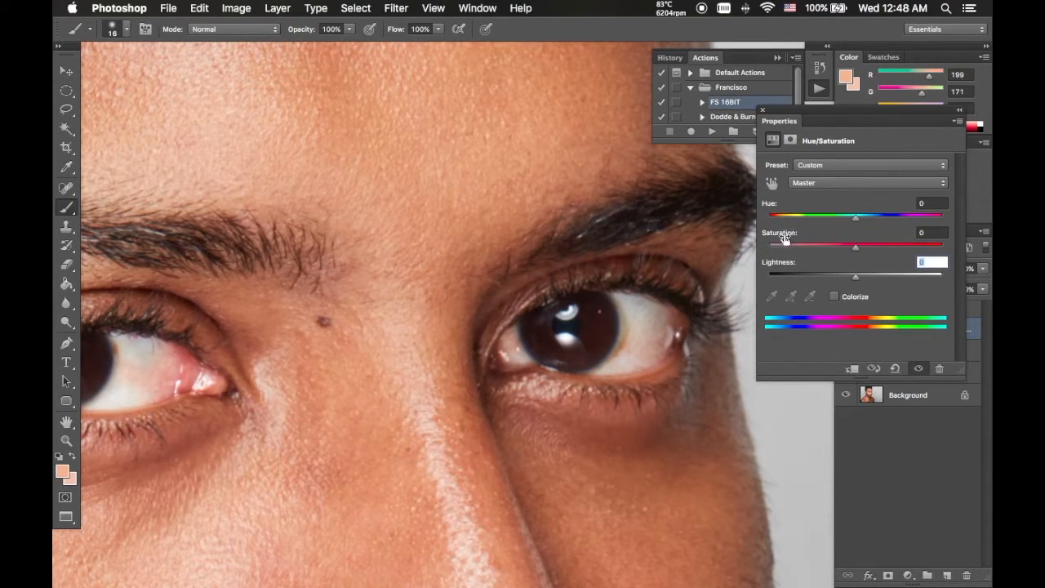
# - Try Saturation values of -100 and -26 on the Hue/Saturation layer, reset it, and settle on -34
pyautogui.moveTo(854, 248); pyautogui.dragTo(767, 253)
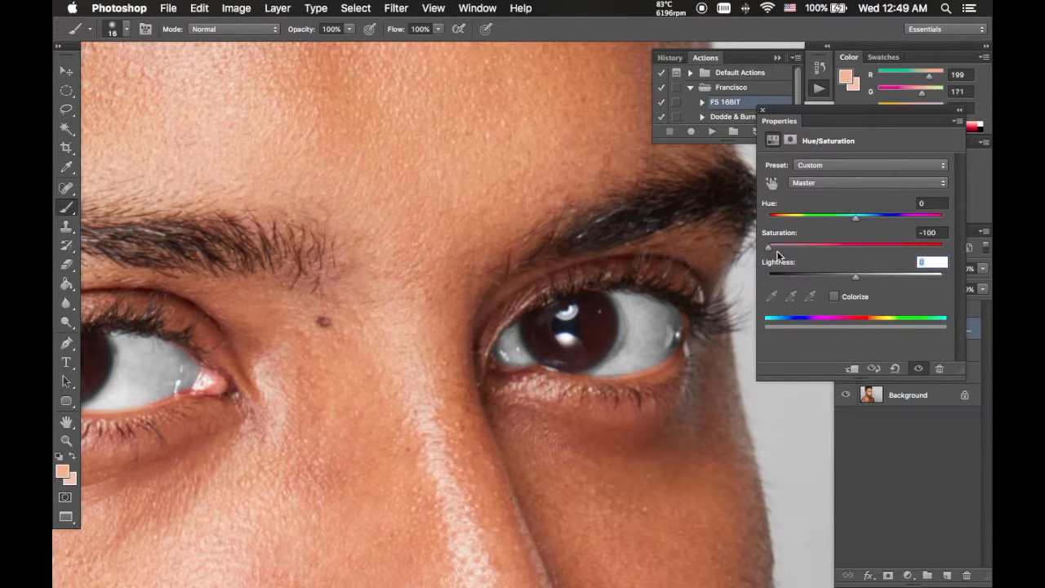
pyautogui.click(602, 270)
pyautogui.click(632, 223)
pyautogui.moveTo(770, 246); pyautogui.dragTo(833, 249)
pyautogui.doubleClick(778, 233)
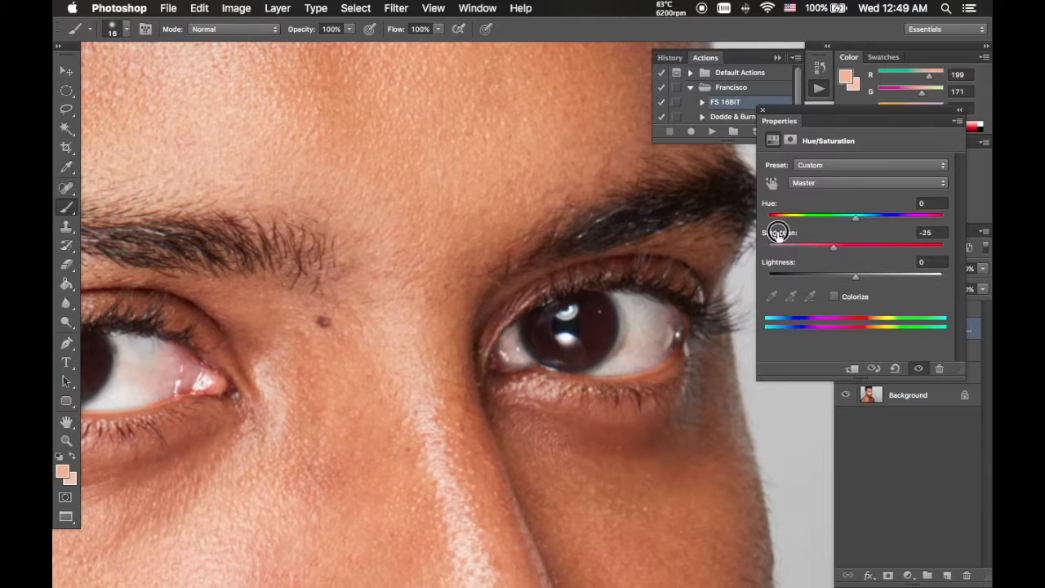
pyautogui.moveTo(855, 247); pyautogui.dragTo(827, 251)
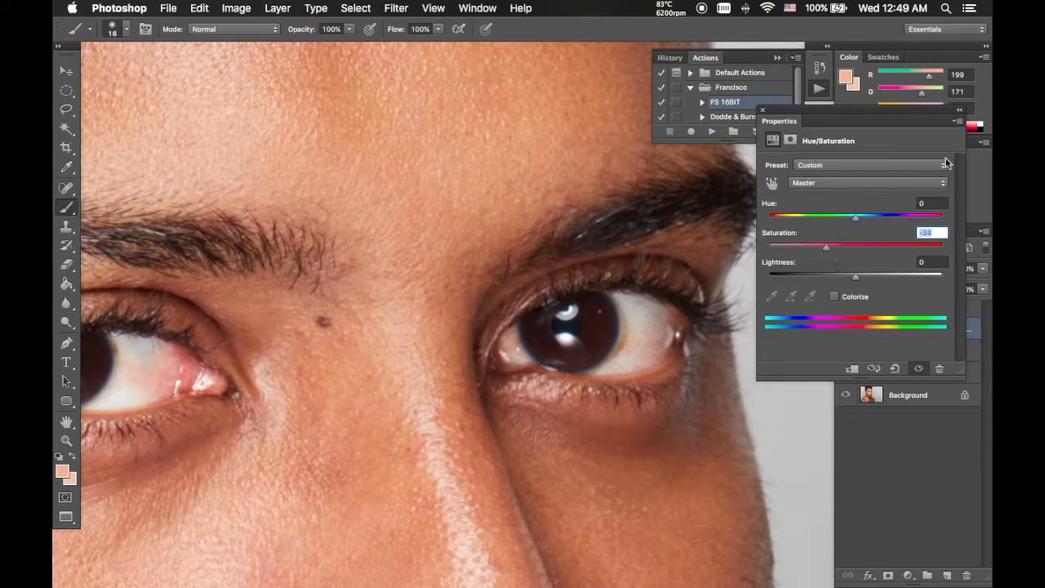
pyautogui.click(891, 429)
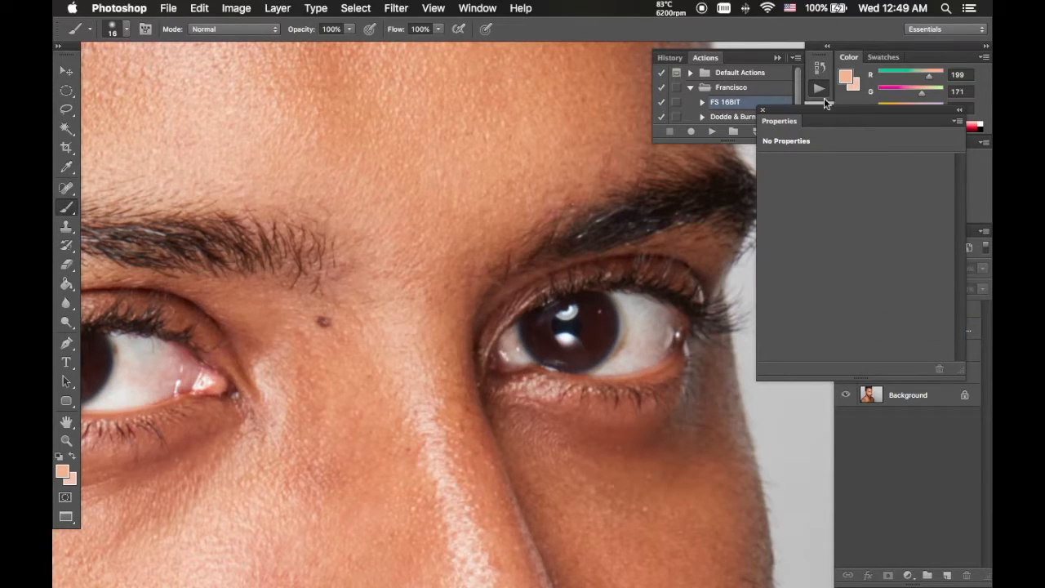
# - Examine the desaturated eye whites against the whole portrait at a wider view
pyautogui.click(792, 153)
pyautogui.press('z')
pyautogui.keyDown('alt'); pyautogui.click(453, 337); pyautogui.keyUp('alt')
pyautogui.keyDown('alt'); pyautogui.click(454, 337); pyautogui.keyUp('alt')
pyautogui.keyDown('alt'); pyautogui.click(455, 340); pyautogui.keyUp('alt')
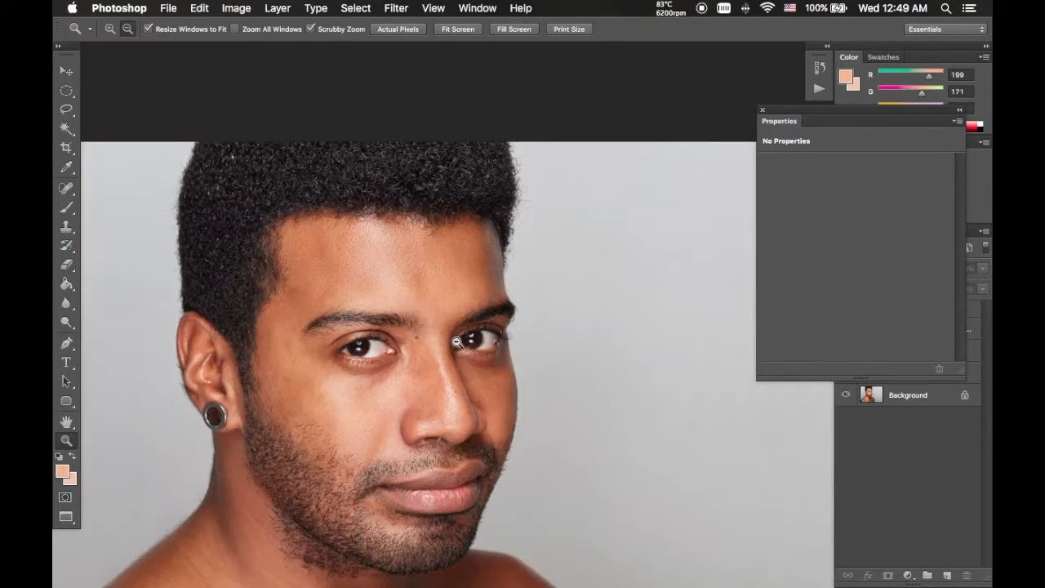
pyautogui.keyDown('alt'); pyautogui.click(423, 364); pyautogui.keyUp('alt')
pyautogui.click(439, 362)
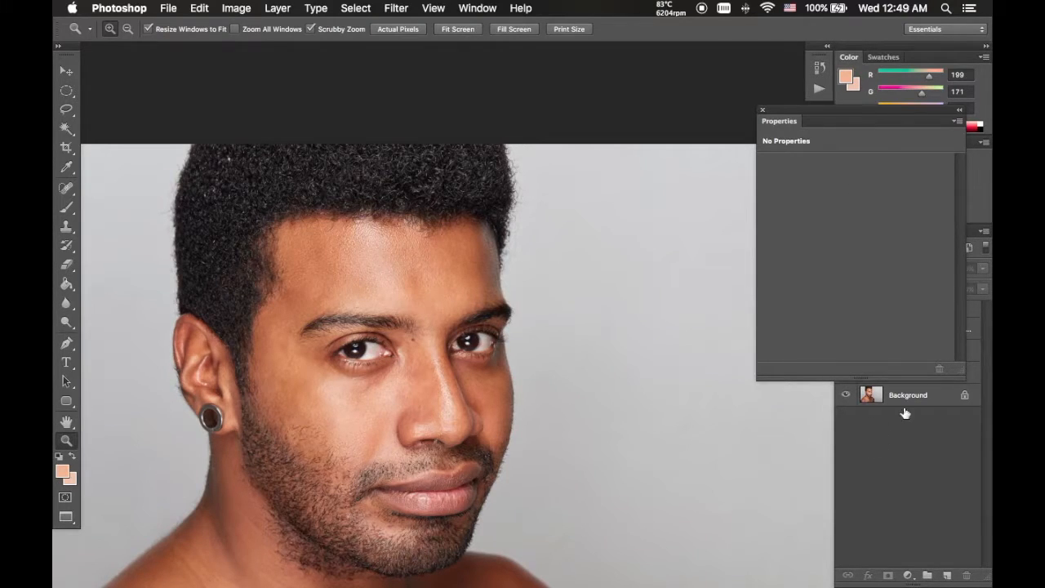
pyautogui.click(762, 110)
pyautogui.moveTo(525, 351); pyautogui.dragTo(569, 269)
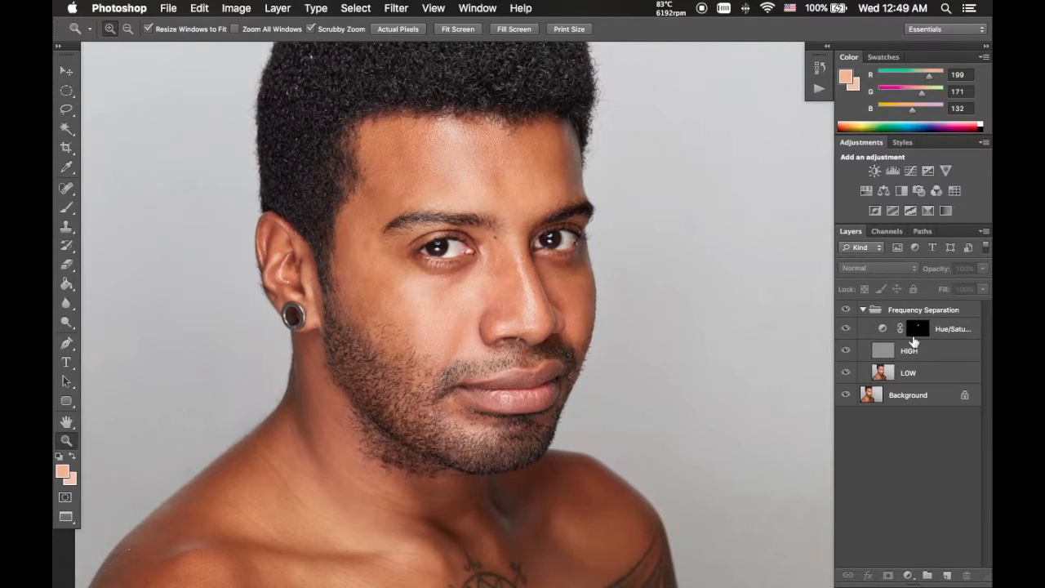
# - Reopen the Hue/Saturation adjustment, compare Saturation values of 0 and -66, and set Saturation to -36
pyautogui.click(885, 331)
pyautogui.doubleClick(884, 331)
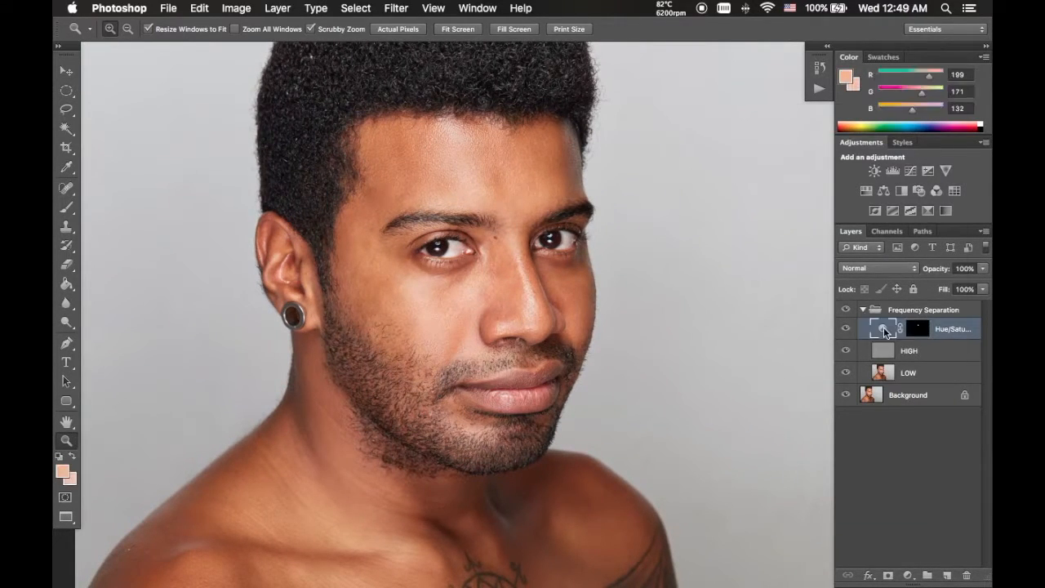
pyautogui.moveTo(783, 237); pyautogui.dragTo(787, 242)
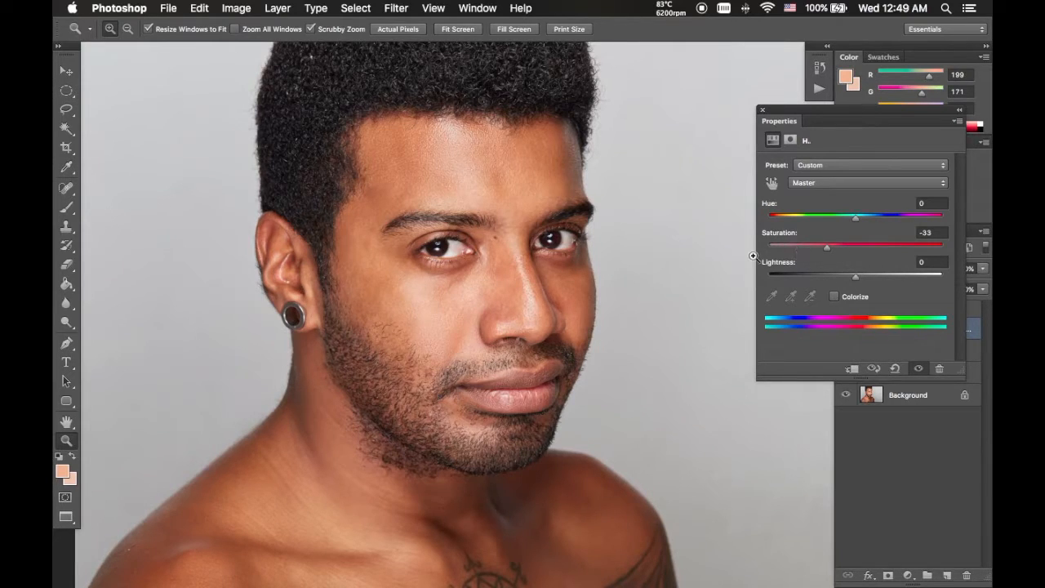
pyautogui.click(545, 241)
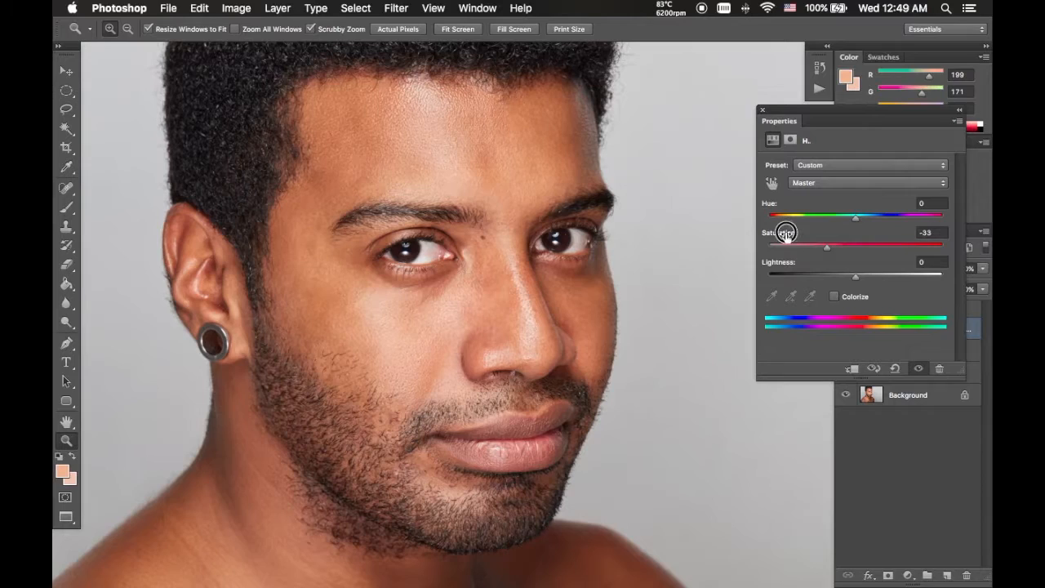
pyautogui.moveTo(781, 233); pyautogui.dragTo(792, 245)
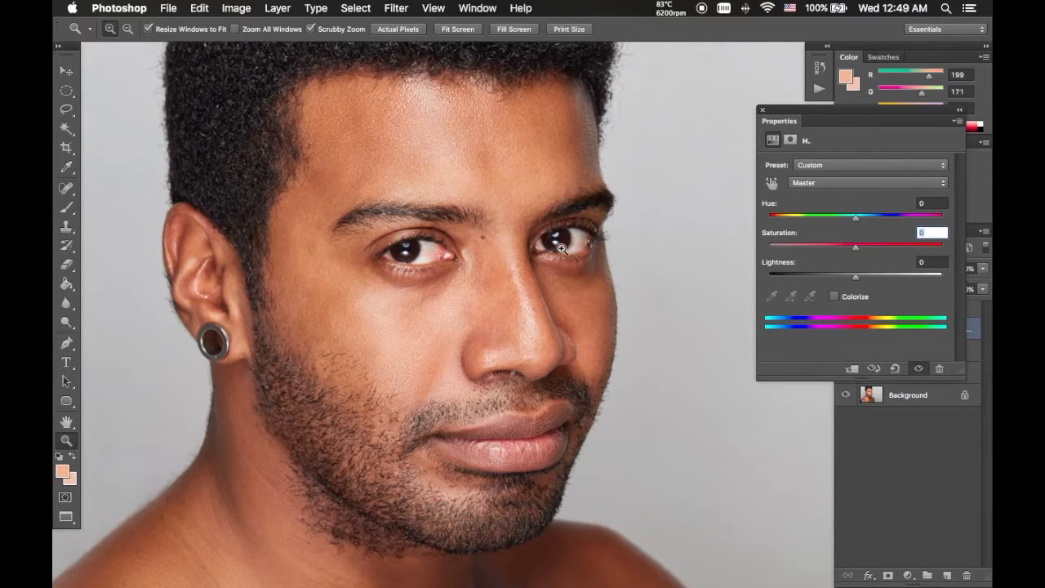
pyautogui.moveTo(854, 247); pyautogui.dragTo(832, 249)
pyautogui.moveTo(831, 248); pyautogui.dragTo(799, 250)
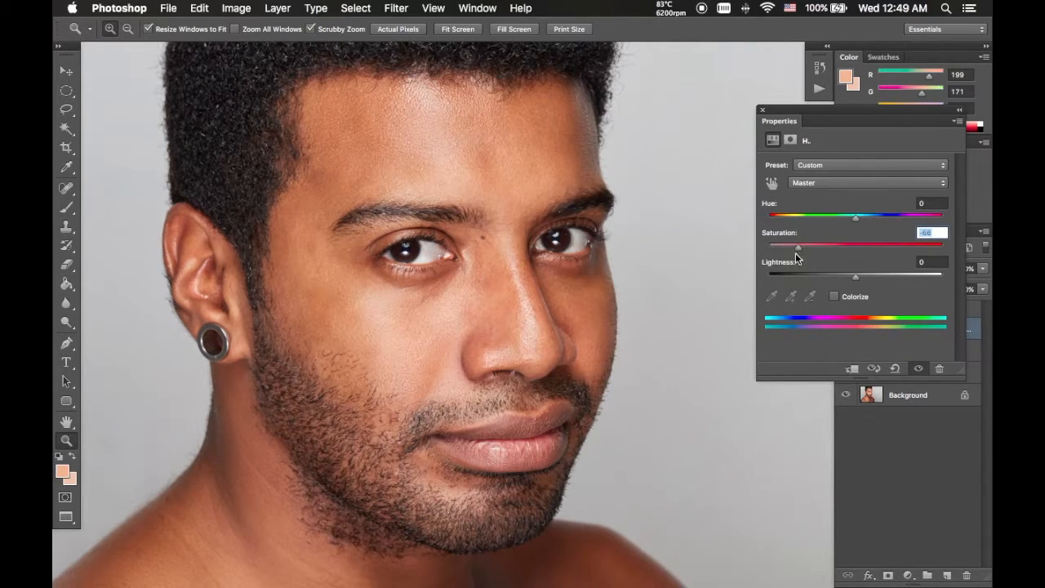
pyautogui.moveTo(800, 250); pyautogui.dragTo(823, 251)
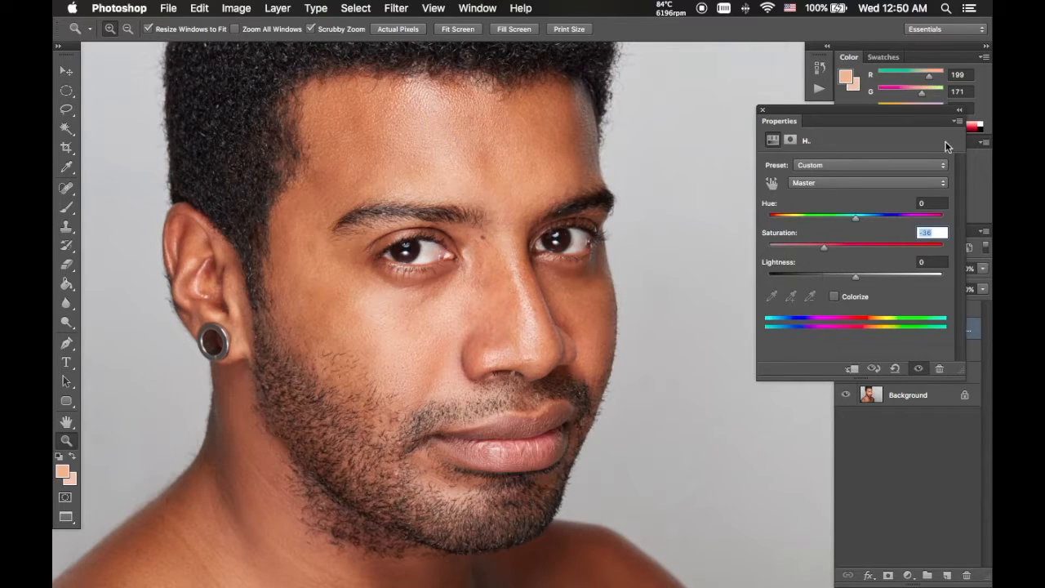
pyautogui.click(763, 110)
# - Collapse the Frequency Separation group and review the retouched face and shoulders
pyautogui.moveTo(510, 306); pyautogui.dragTo(488, 343)
pyautogui.moveTo(486, 369); pyautogui.dragTo(535, 329)
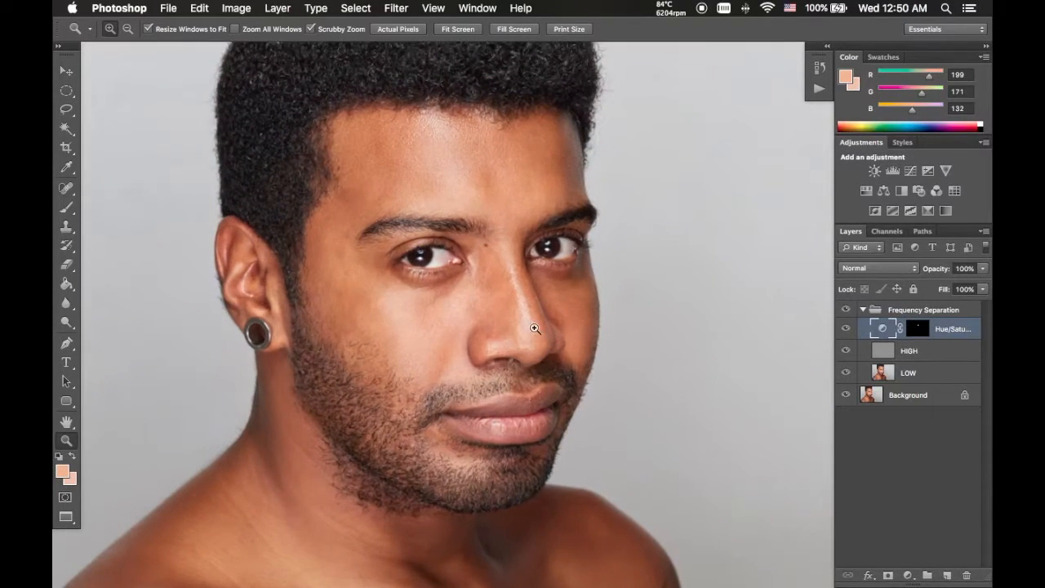
pyautogui.click(863, 310)
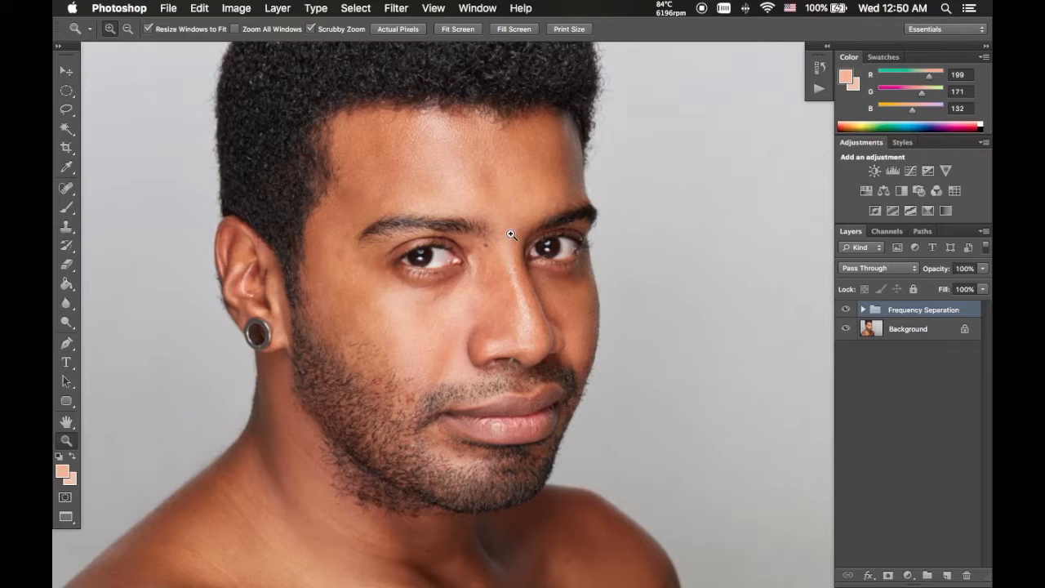
pyautogui.moveTo(474, 298); pyautogui.dragTo(443, 353)
pyautogui.moveTo(475, 302); pyautogui.dragTo(432, 379)
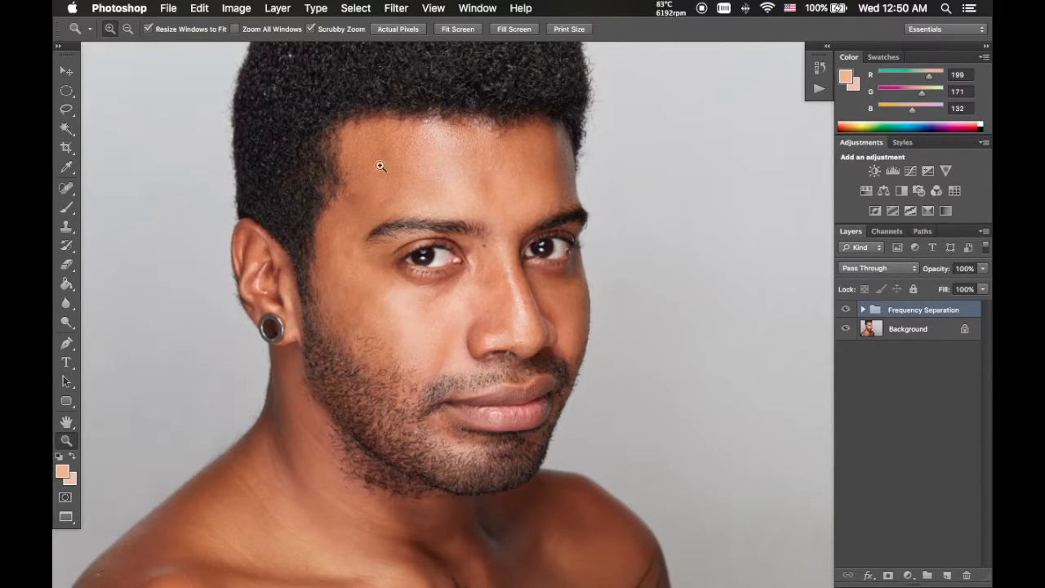
pyautogui.moveTo(487, 351); pyautogui.dragTo(445, 391)
pyautogui.moveTo(479, 336); pyautogui.dragTo(476, 337)
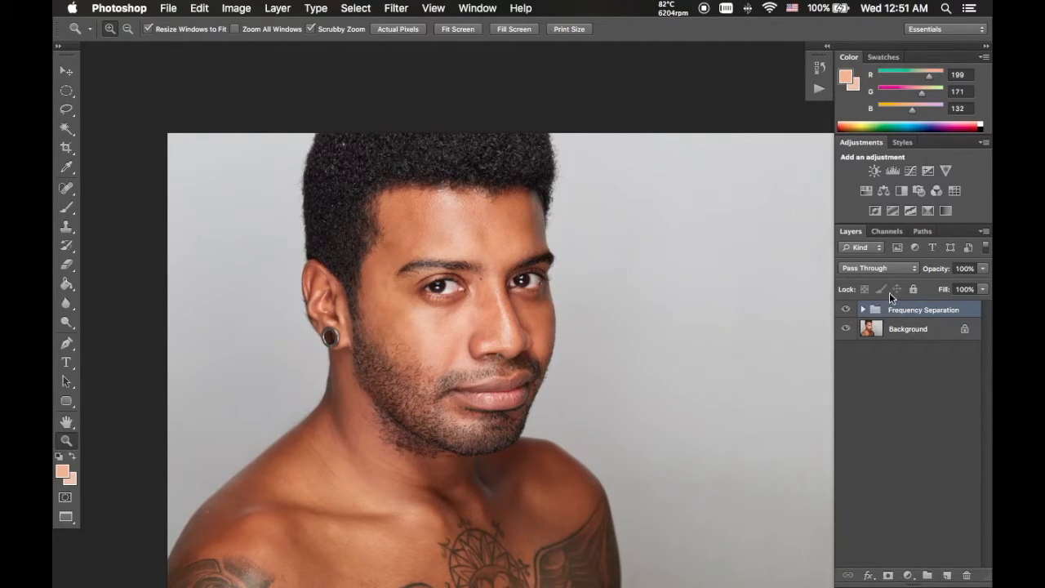
# - Add a Curves adjustment layer above the Frequency Separation group with slightly raised midtones, and invert its mask to black
pyautogui.click(909, 171)
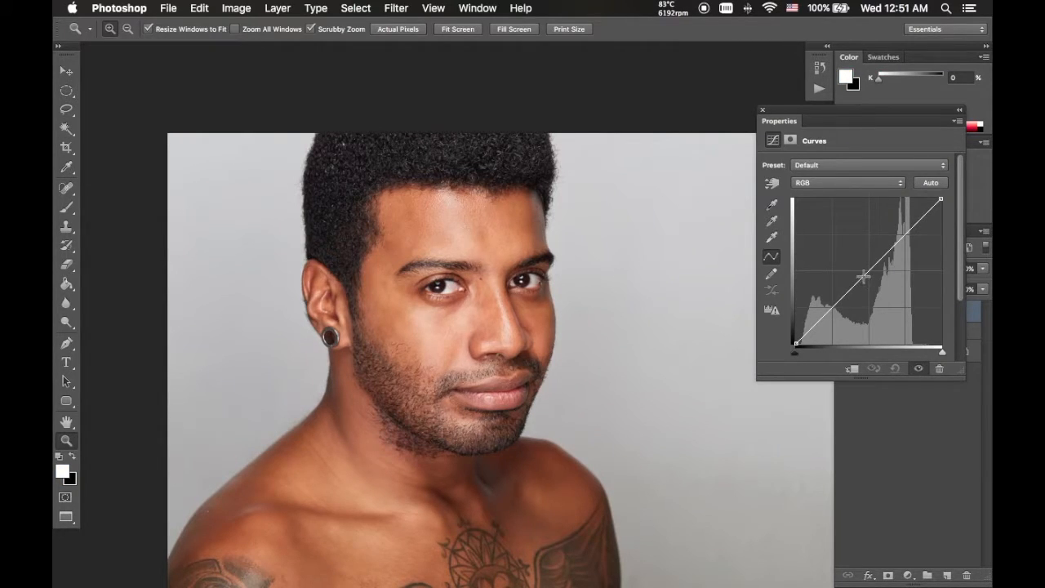
pyautogui.moveTo(862, 276); pyautogui.dragTo(858, 268)
pyautogui.click(762, 109)
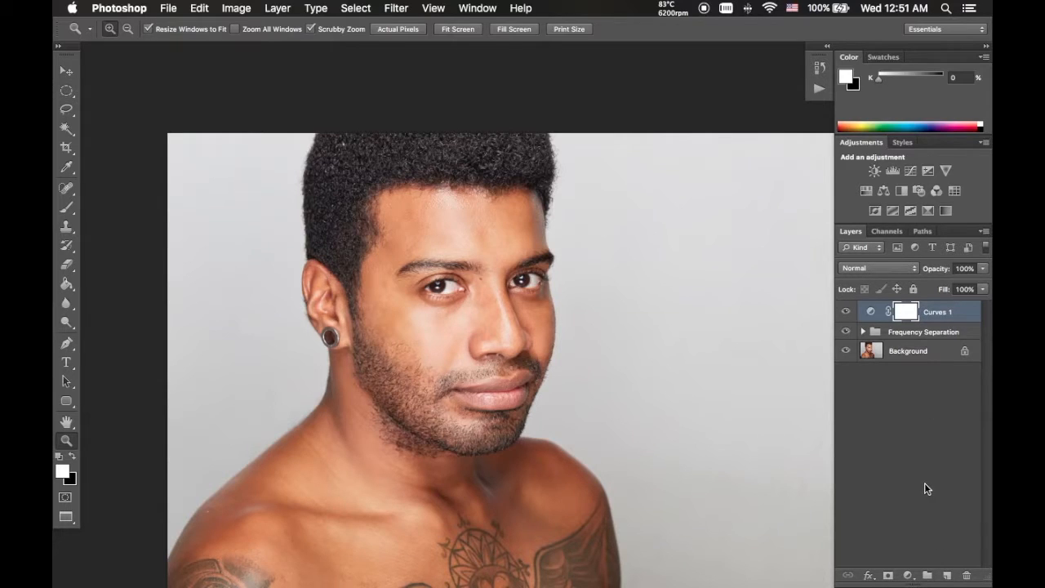
pyautogui.press('super+i')
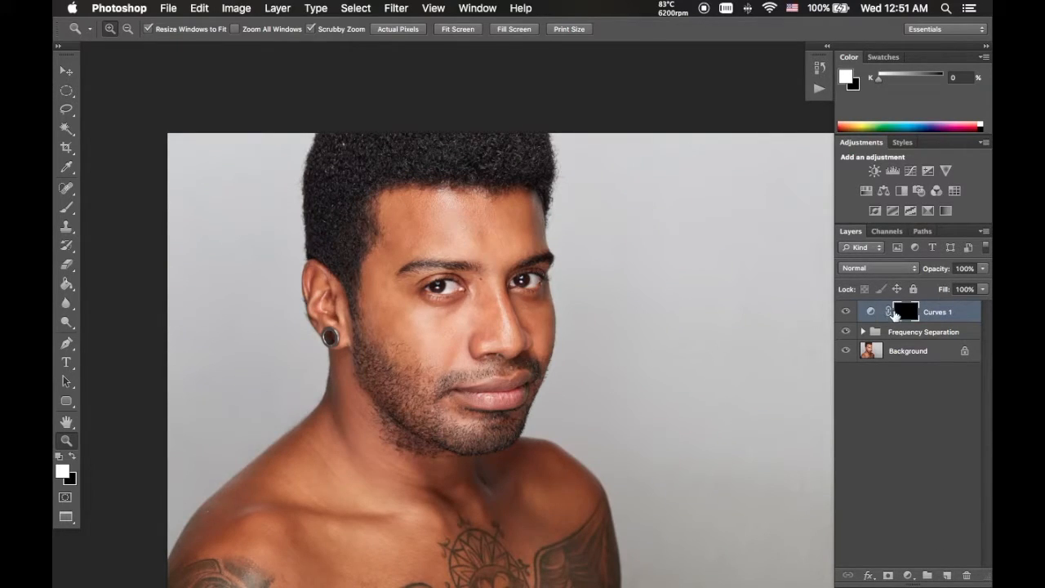
# - Prepare a white brush for the Curves mask with 3% flow and a size of 330 px
pyautogui.press('b')
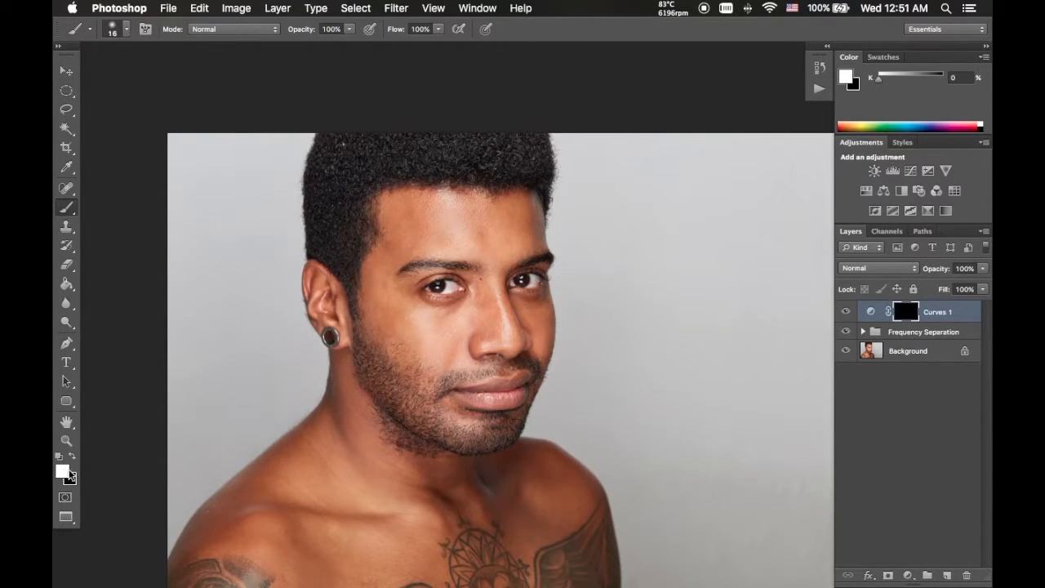
pyautogui.click(438, 29)
pyautogui.moveTo(441, 47); pyautogui.dragTo(372, 47)
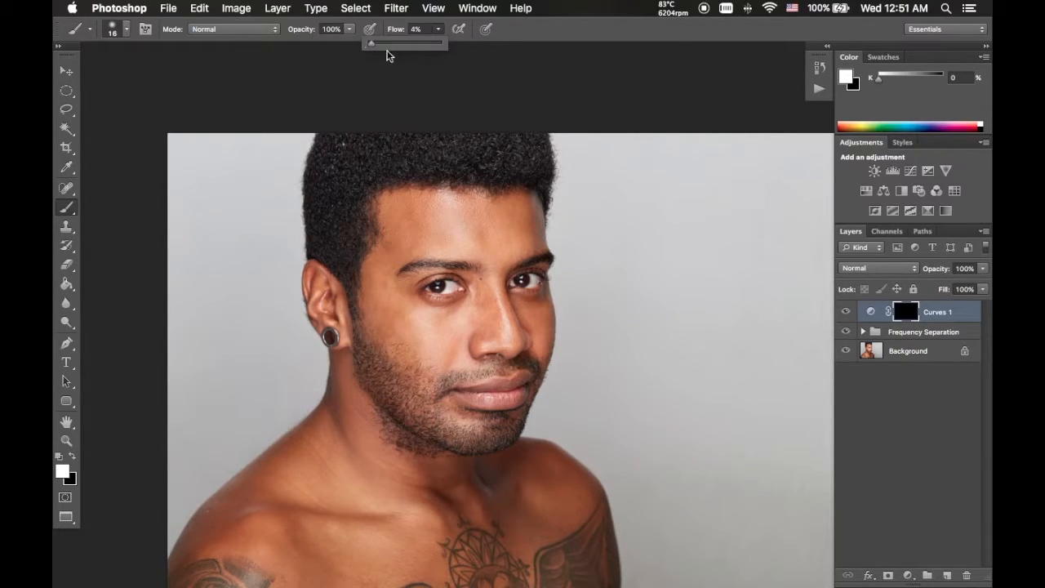
pyautogui.click(372, 47)
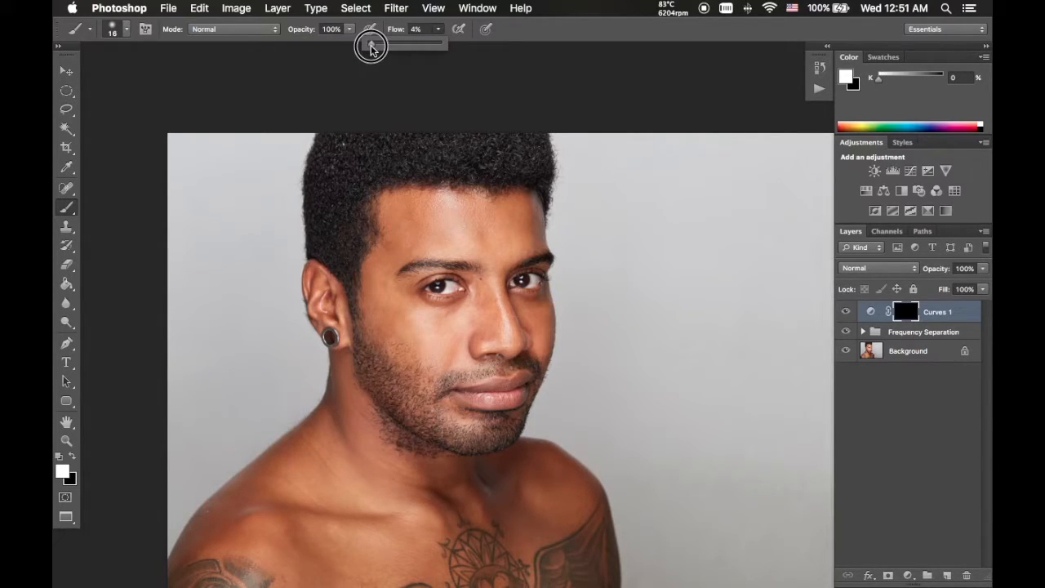
pyautogui.moveTo(373, 46); pyautogui.dragTo(371, 49)
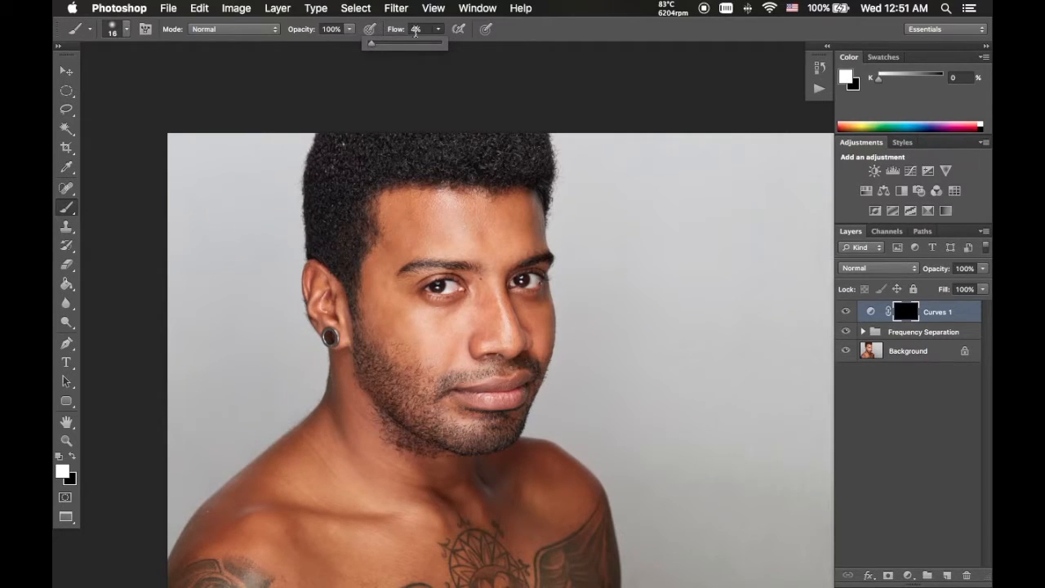
pyautogui.click(419, 29)
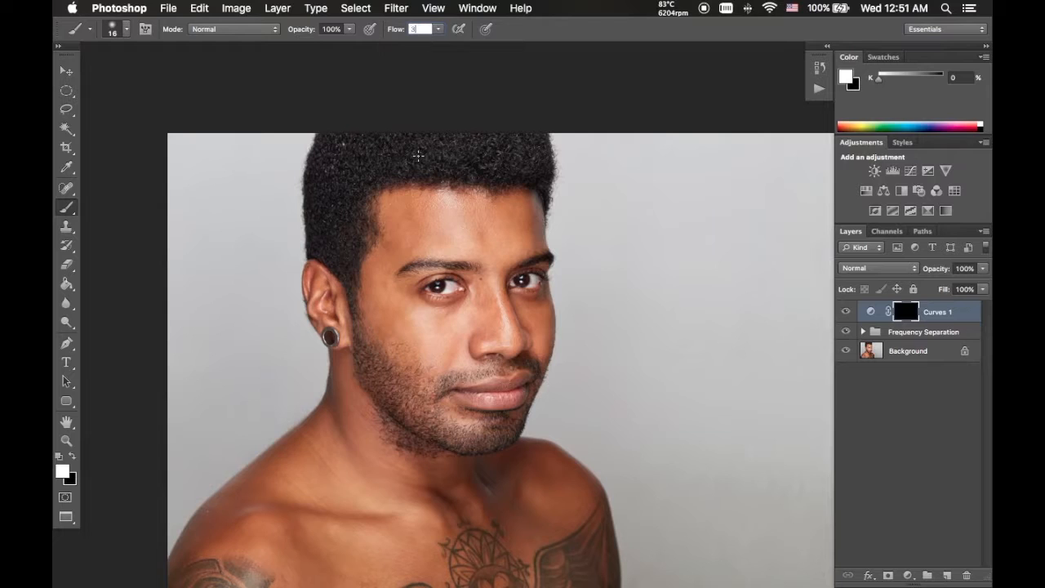
pyautogui.write('3')
pyautogui.press('Return')
pyautogui.press('z')
pyautogui.moveTo(505, 239)
pyautogui.mouseDown()
pyautogui.moveTo(539, 196)
pyautogui.moveTo(501, 246)
pyautogui.moveTo(462, 245)
pyautogui.moveTo(476, 236)
pyautogui.moveTo(466, 236)
pyautogui.moveTo(472, 246)
pyautogui.mouseUp()
pyautogui.press('b')
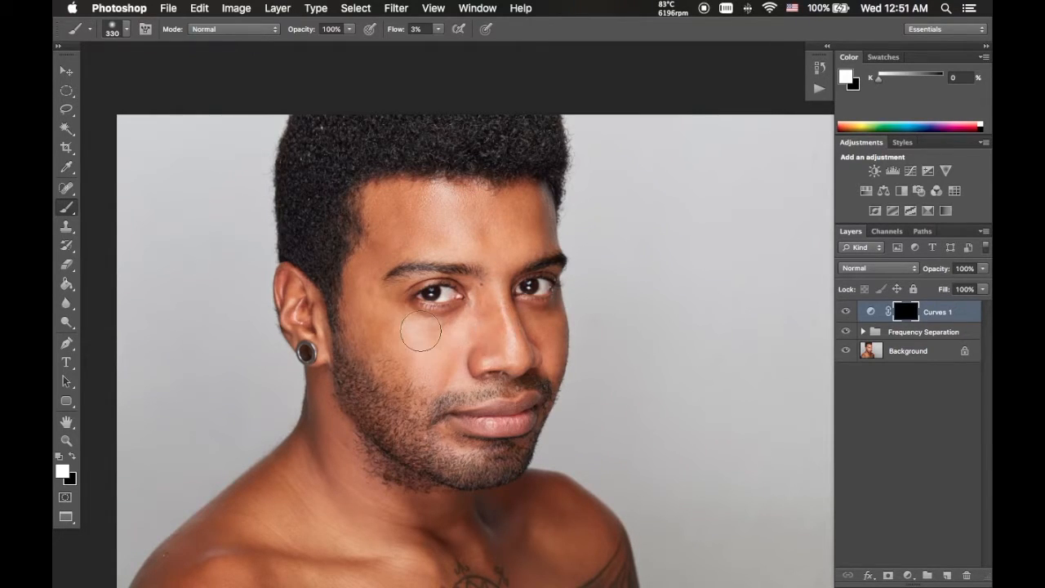
# - Paint white on the Curves mask over the forehead and central face highlights with the 330 px brush
pyautogui.moveTo(389, 482); pyautogui.dragTo(378, 365)
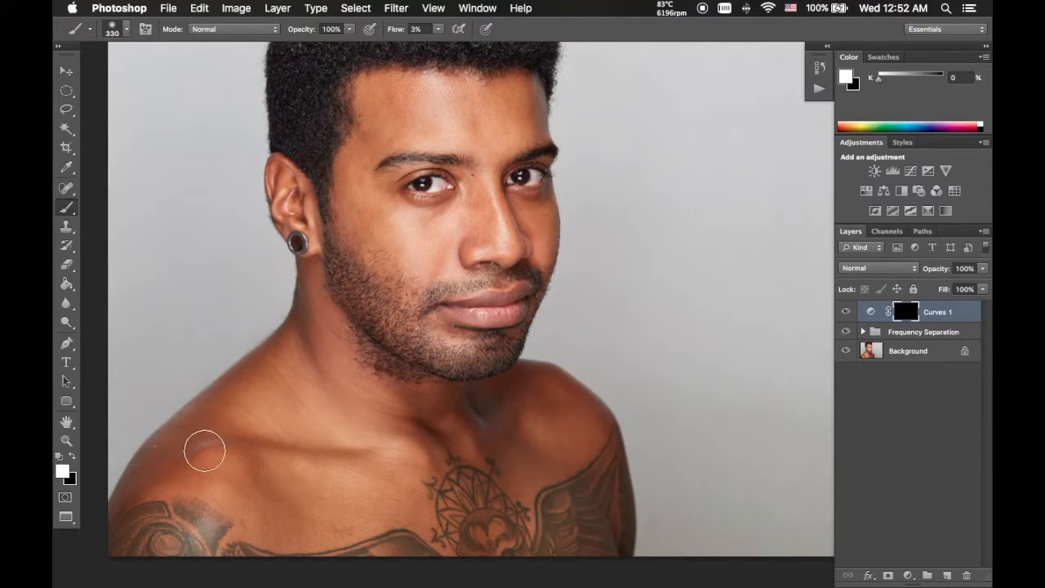
pyautogui.moveTo(449, 296)
pyautogui.mouseDown()
pyautogui.moveTo(410, 418)
pyautogui.moveTo(364, 474)
pyautogui.mouseUp()
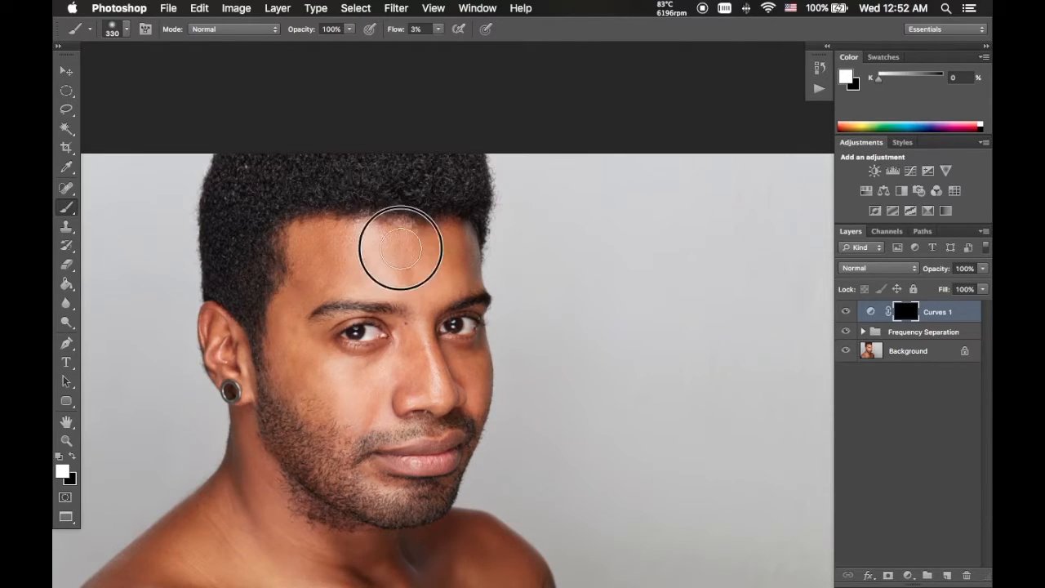
pyautogui.moveTo(430, 355)
pyautogui.mouseDown()
pyautogui.moveTo(455, 329)
pyautogui.moveTo(458, 344)
pyautogui.mouseUp()
# - Brighten the highlight along the nose bridge by painting white on the Curves mask with a 218 px brush
pyautogui.press('z')
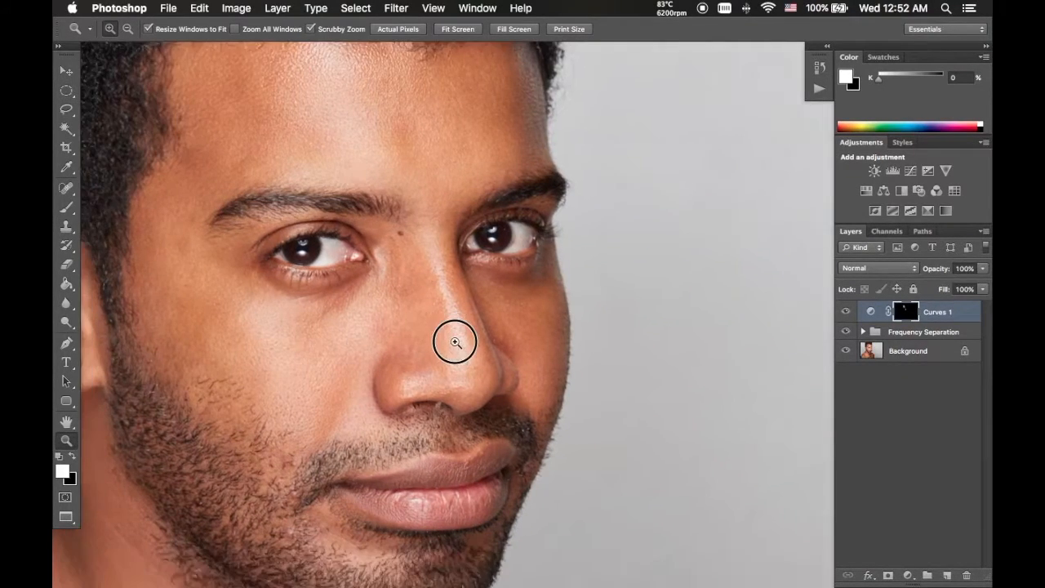
pyautogui.press('b')
pyautogui.moveTo(452, 309); pyautogui.dragTo(449, 309)
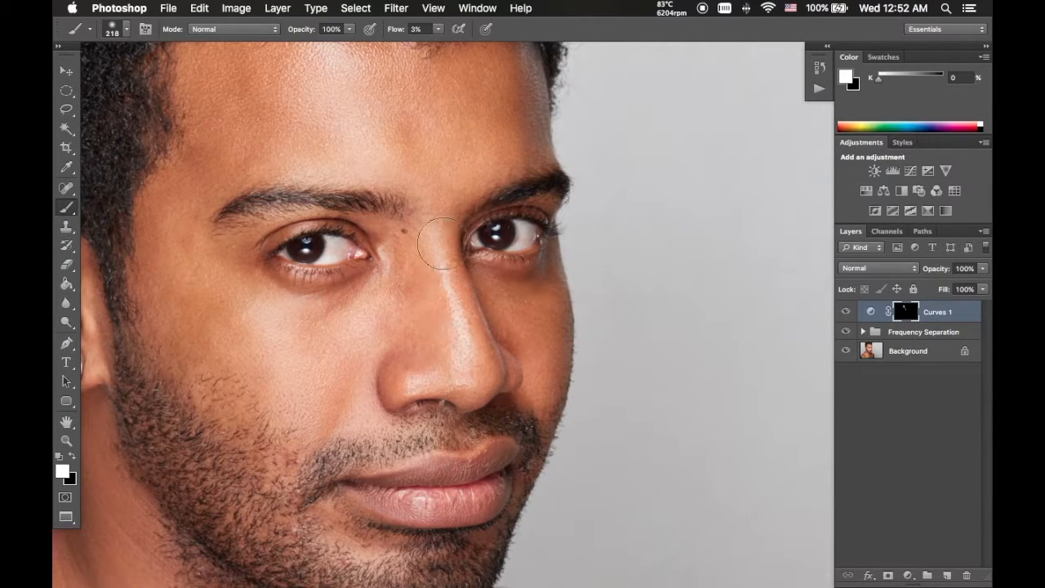
pyautogui.moveTo(443, 338)
pyautogui.mouseDown()
pyautogui.moveTo(476, 303)
pyautogui.moveTo(450, 357)
pyautogui.mouseUp()
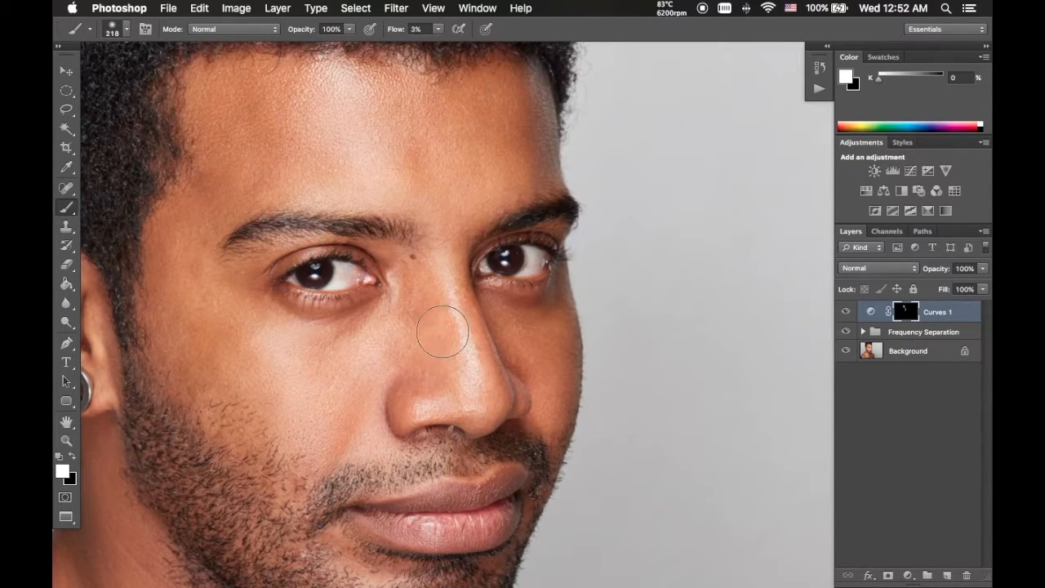
# - Paint white on the Curves mask over the lip highlights with a smaller 71 px brush
pyautogui.moveTo(393, 405); pyautogui.dragTo(406, 307)
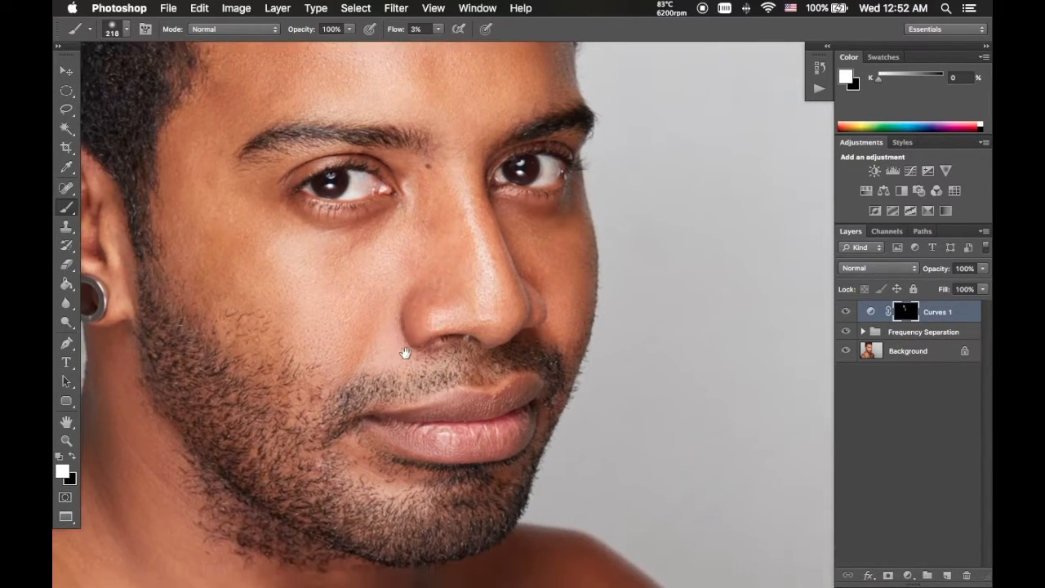
pyautogui.press('z')
pyautogui.press('b')
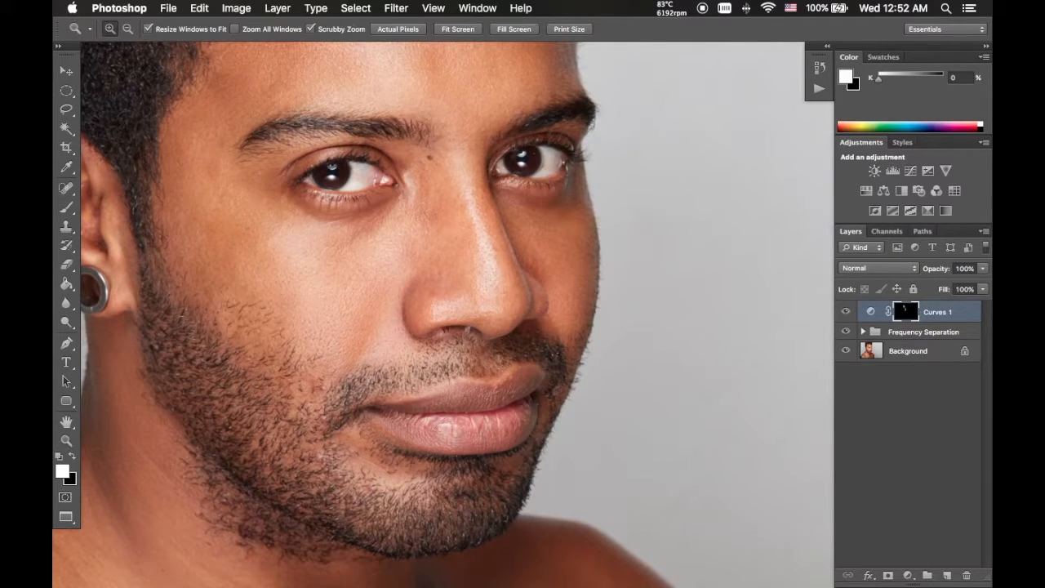
pyautogui.moveTo(473, 432)
pyautogui.mouseDown()
pyautogui.moveTo(438, 441)
pyautogui.moveTo(448, 449)
pyautogui.moveTo(486, 425)
pyautogui.moveTo(490, 432)
pyautogui.moveTo(500, 416)
pyautogui.moveTo(464, 442)
pyautogui.moveTo(461, 433)
pyautogui.moveTo(478, 438)
pyautogui.moveTo(531, 415)
pyautogui.mouseUp()
pyautogui.moveTo(444, 404)
pyautogui.mouseDown()
pyautogui.moveTo(464, 390)
pyautogui.moveTo(430, 396)
pyautogui.moveTo(510, 383)
pyautogui.moveTo(497, 385)
pyautogui.moveTo(517, 429)
pyautogui.moveTo(431, 425)
pyautogui.mouseUp()
pyautogui.moveTo(396, 331)
pyautogui.mouseDown()
pyautogui.moveTo(446, 316)
pyautogui.moveTo(428, 315)
pyautogui.moveTo(504, 318)
pyautogui.mouseUp()
# - Paint white on the Curves mask around both eyes and along the nose with the 71 px brush
pyautogui.scroll(3, 490, 310)
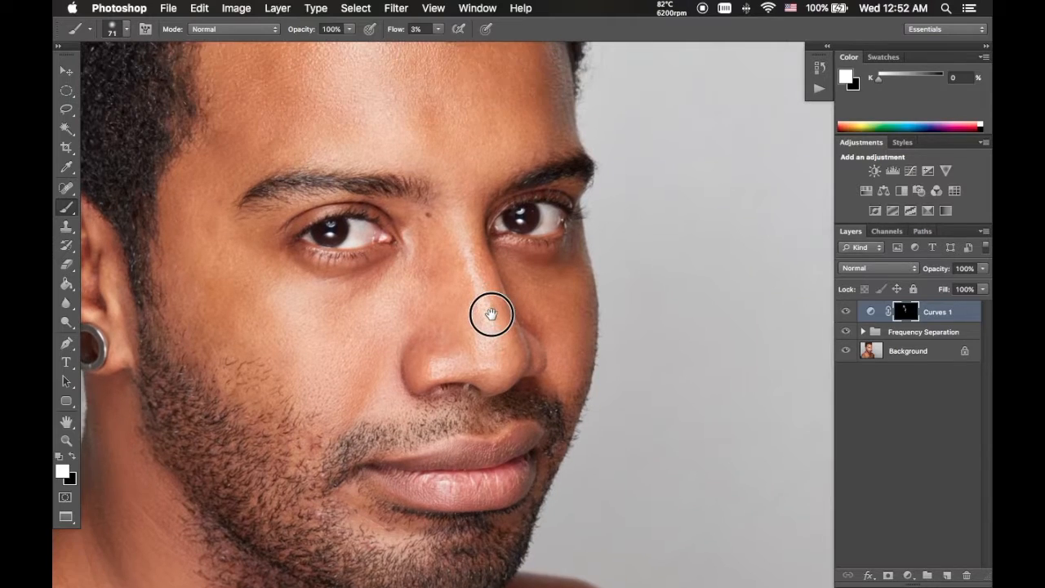
pyautogui.moveTo(283, 208)
pyautogui.mouseDown()
pyautogui.moveTo(360, 196)
pyautogui.moveTo(300, 201)
pyautogui.mouseUp()
pyautogui.moveTo(534, 207); pyautogui.dragTo(575, 192)
pyautogui.moveTo(476, 269); pyautogui.dragTo(578, 191)
pyautogui.moveTo(525, 219); pyautogui.dragTo(532, 188)
pyautogui.moveTo(488, 258); pyautogui.dragTo(426, 307)
pyautogui.moveTo(368, 210); pyautogui.dragTo(393, 209)
pyautogui.moveTo(558, 196)
pyautogui.mouseDown()
pyautogui.moveTo(606, 193)
pyautogui.moveTo(564, 196)
pyautogui.moveTo(634, 208)
pyautogui.mouseUp()
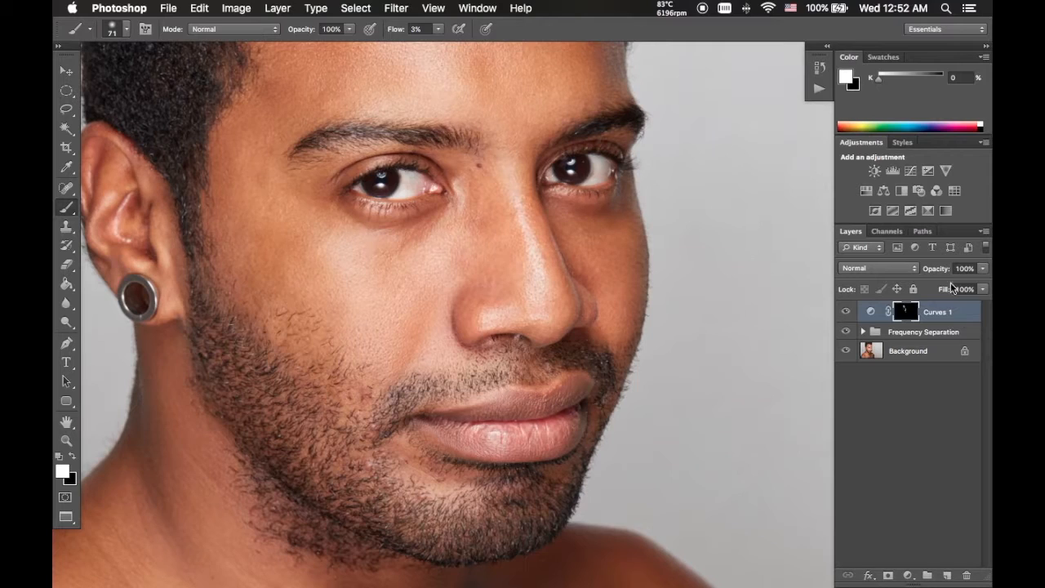
# - Add a Black & White adjustment layer with Reds -105, Yellows 75, Greens -24, Cyans 6 and Blues -3
pyautogui.click(901, 191)
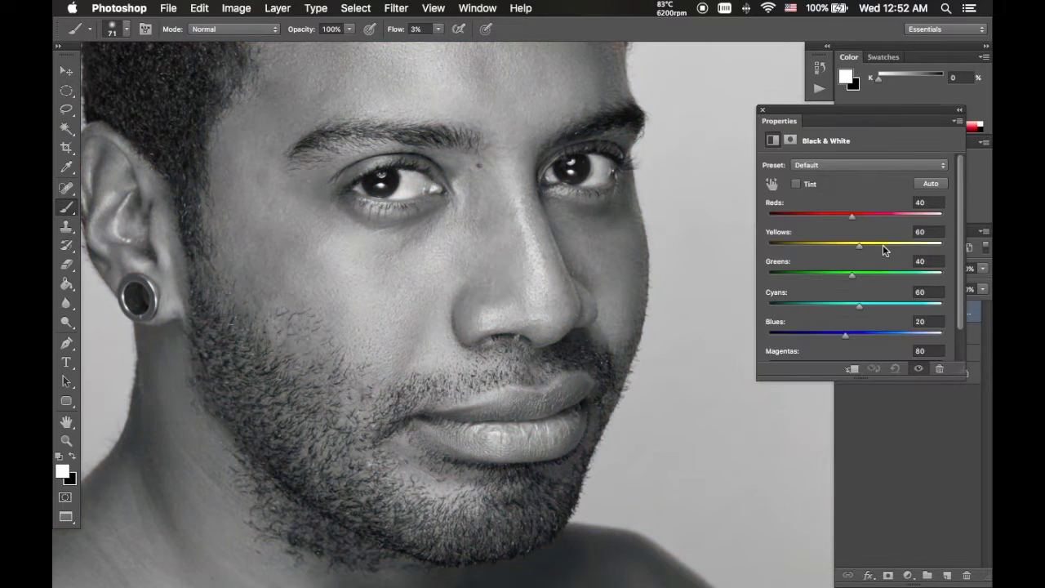
pyautogui.moveTo(854, 221); pyautogui.dragTo(804, 216)
pyautogui.moveTo(859, 244); pyautogui.dragTo(837, 275)
pyautogui.moveTo(845, 335); pyautogui.dragTo(830, 277)
pyautogui.moveTo(805, 215)
pyautogui.mouseDown()
pyautogui.moveTo(793, 211)
pyautogui.moveTo(804, 214)
pyautogui.mouseUp()
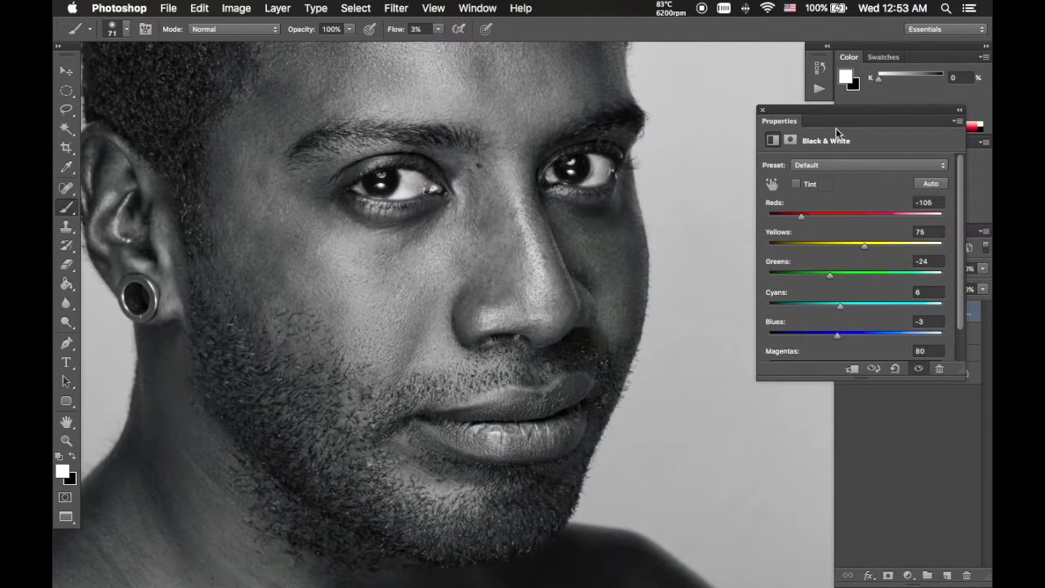
pyautogui.click(763, 109)
# - Compare the portrait with and without the Black & White layer, and examine the skin, forehead and eye reflections up close
pyautogui.moveTo(530, 194)
pyautogui.mouseDown()
pyautogui.moveTo(489, 289)
pyautogui.moveTo(490, 227)
pyautogui.mouseUp()
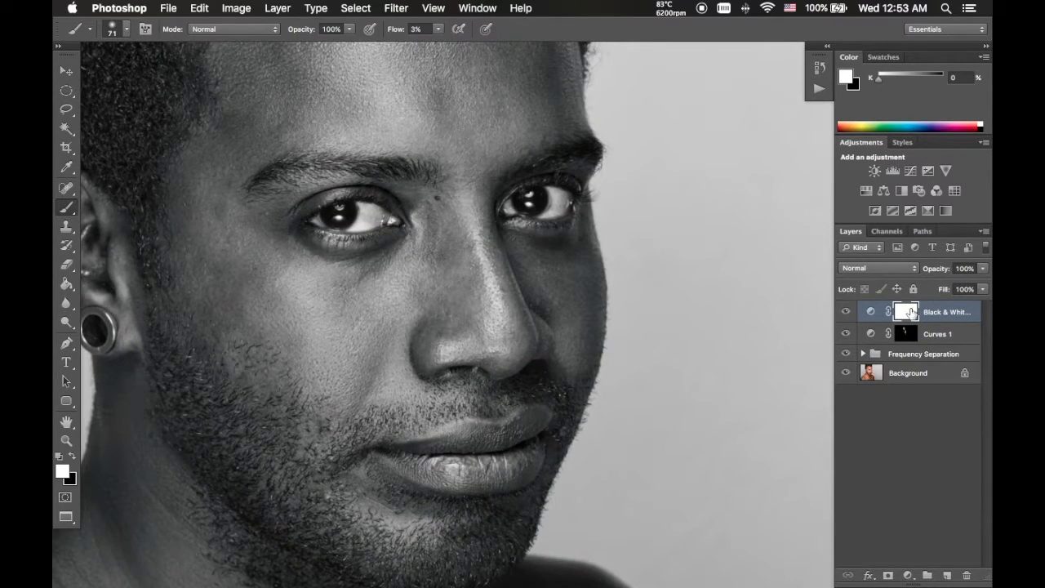
pyautogui.click(846, 311)
pyautogui.click(846, 311)
pyautogui.click(846, 311)
pyautogui.click(846, 311)
pyautogui.press('z')
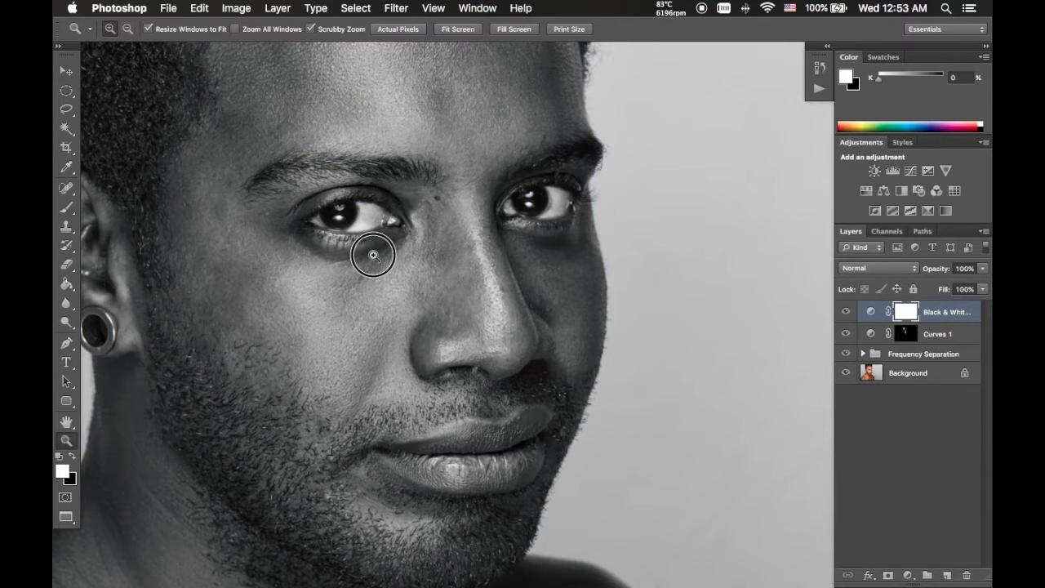
pyautogui.click(374, 252)
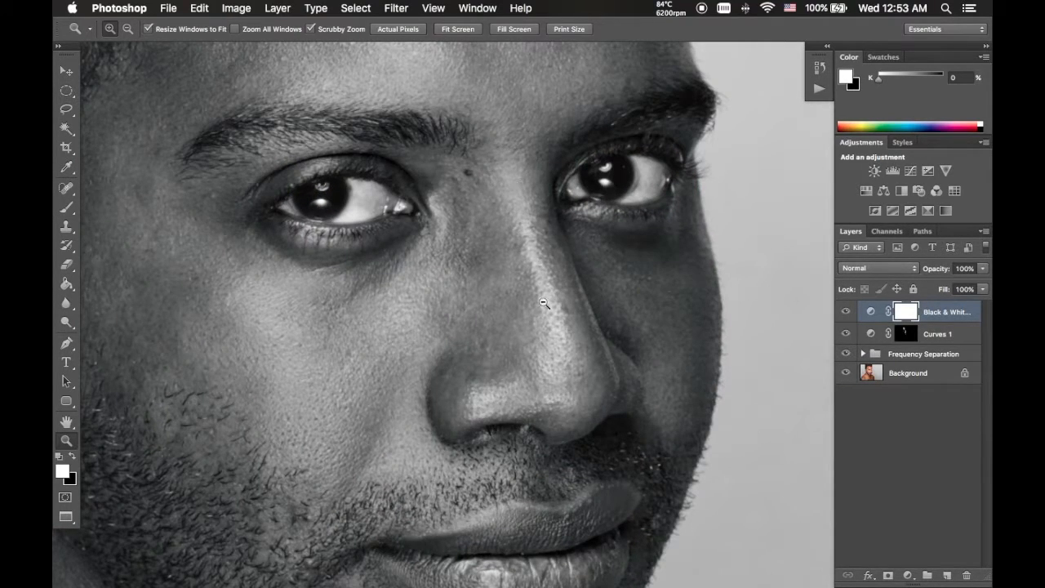
pyautogui.scroll(5, 562, 387)
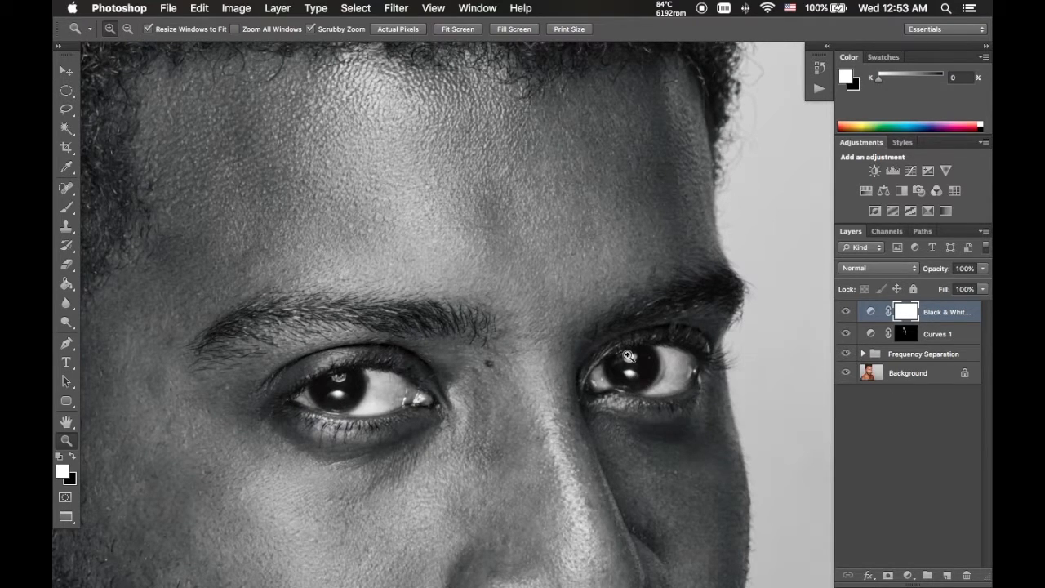
pyautogui.moveTo(331, 392); pyautogui.dragTo(404, 339)
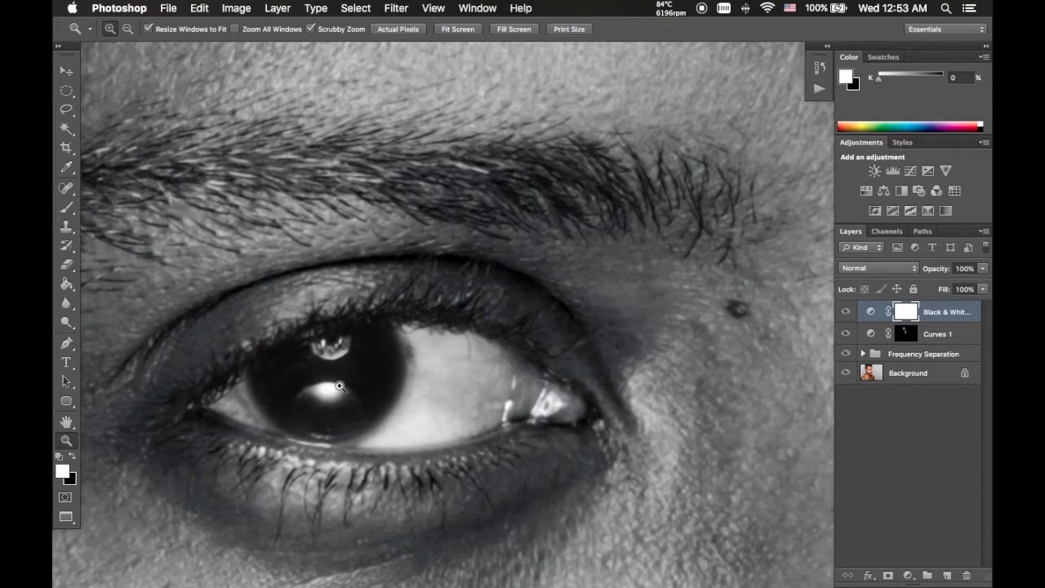
pyautogui.moveTo(407, 356); pyautogui.dragTo(517, 291)
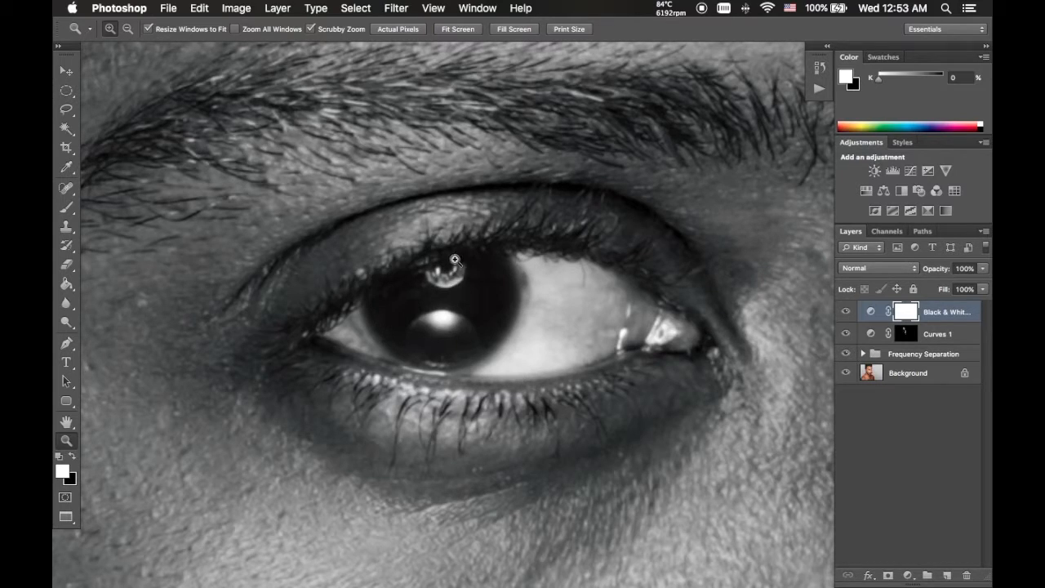
# - Hide the Black & White layer and examine both eyes and the surrounding skin in colour at different magnifications
pyautogui.click(846, 313)
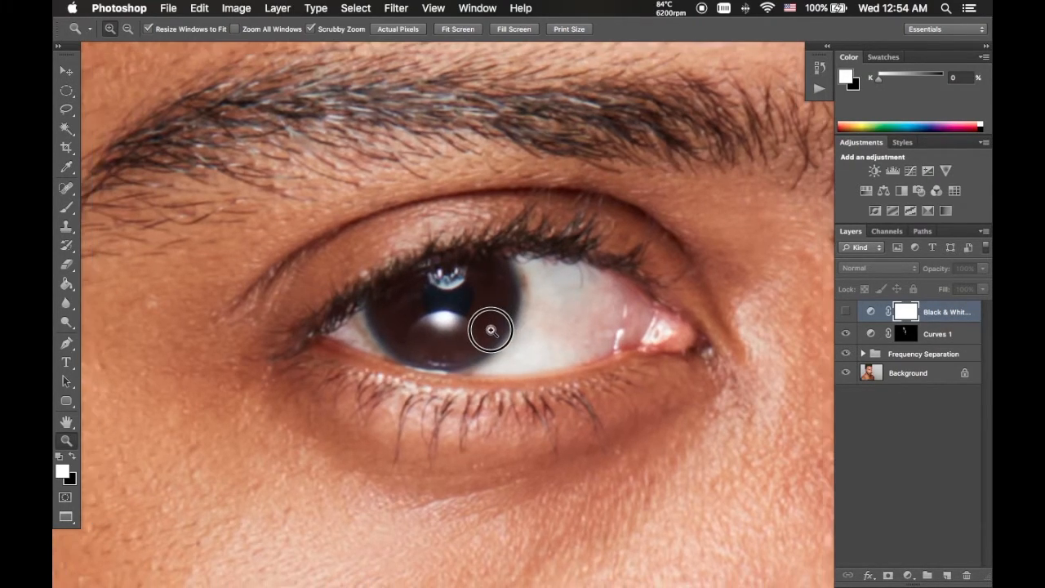
pyautogui.keyDown('alt'); pyautogui.click(490, 325); pyautogui.keyUp('alt')
pyautogui.keyDown('alt'); pyautogui.click(448, 373); pyautogui.keyUp('alt')
pyautogui.moveTo(547, 314); pyautogui.dragTo(627, 240)
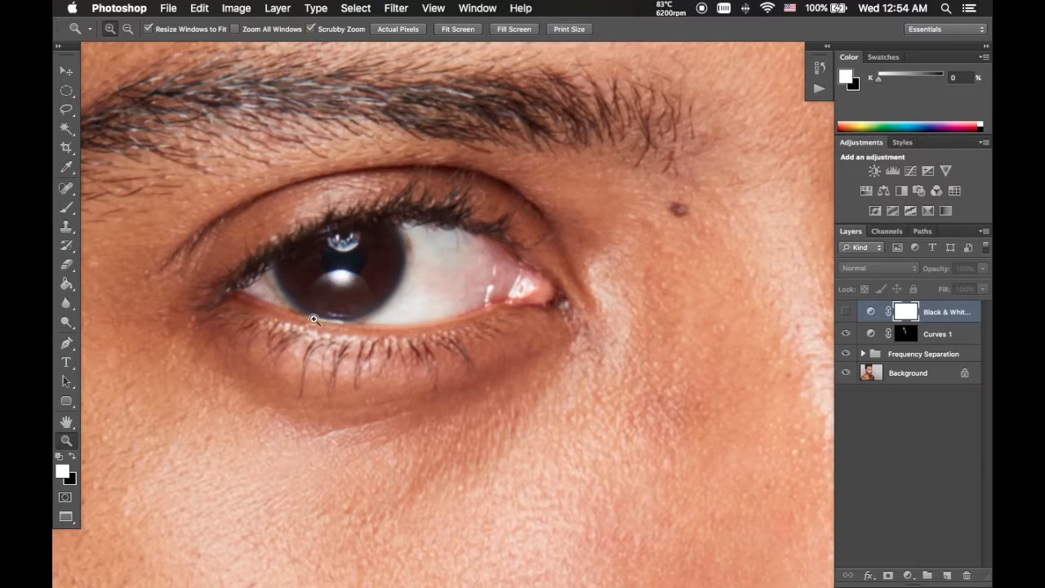
pyautogui.keyDown('alt'); pyautogui.click(497, 390); pyautogui.keyUp('alt')
pyautogui.keyDown('alt'); pyautogui.click(454, 443); pyautogui.keyUp('alt')
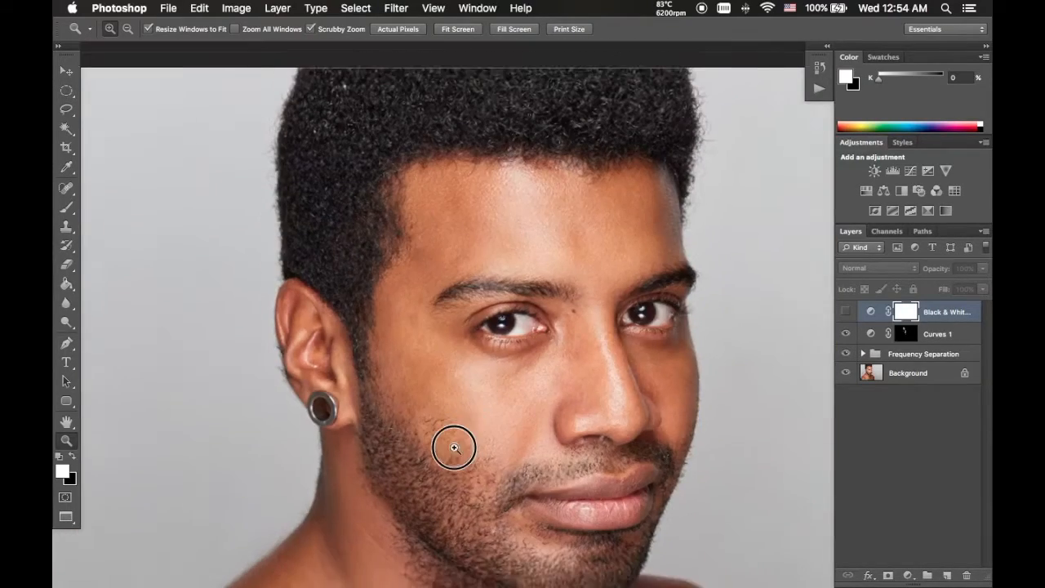
pyautogui.moveTo(447, 462); pyautogui.dragTo(525, 355)
pyautogui.moveTo(390, 241)
pyautogui.mouseDown()
pyautogui.moveTo(413, 226)
pyautogui.moveTo(390, 249)
pyautogui.mouseUp()
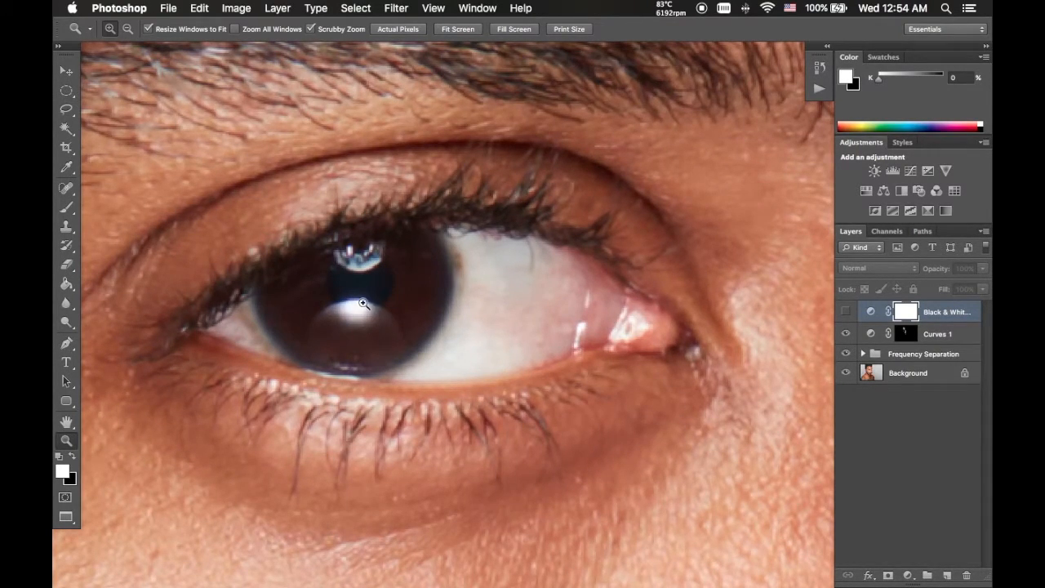
pyautogui.moveTo(602, 310); pyautogui.dragTo(492, 488)
pyautogui.moveTo(633, 353); pyautogui.dragTo(493, 343)
pyautogui.moveTo(565, 328); pyautogui.dragTo(469, 425)
pyautogui.moveTo(591, 319); pyautogui.dragTo(681, 242)
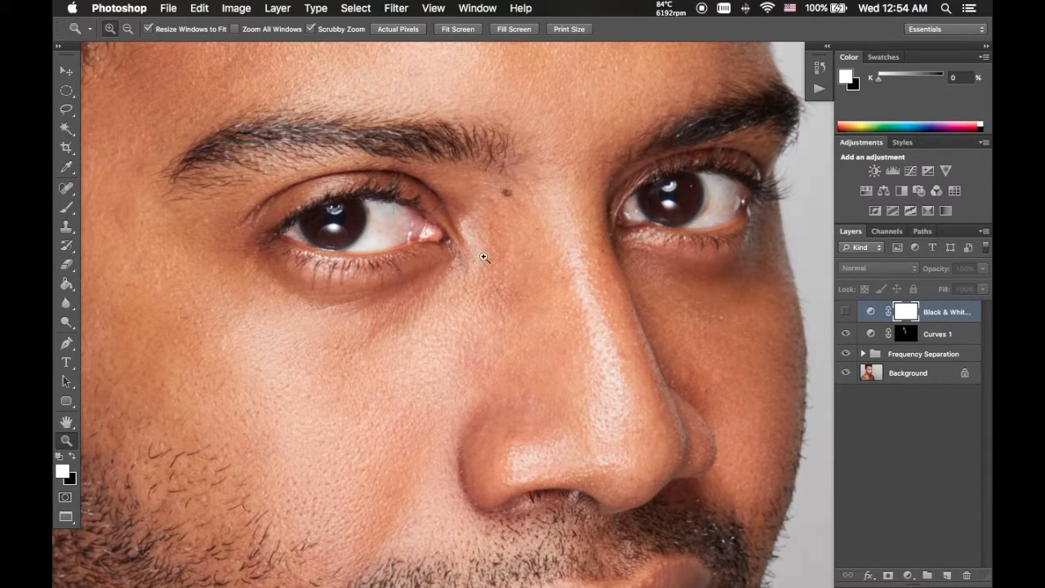
pyautogui.moveTo(490, 242); pyautogui.dragTo(483, 277)
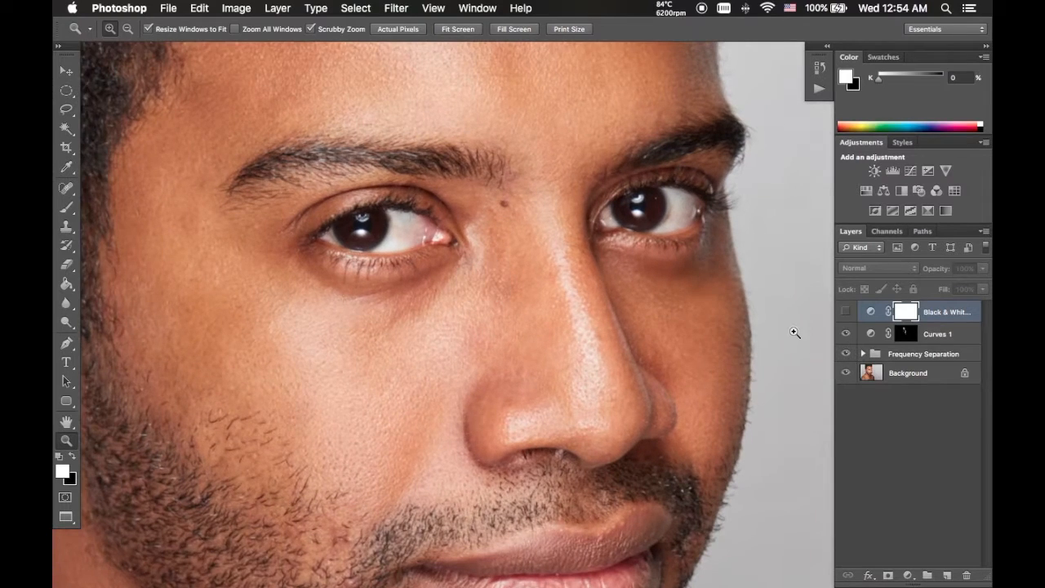
# - Show the Black & White layer and select the Curves 1 layer mask for painting with the Brush tool
pyautogui.click(846, 312)
pyautogui.moveTo(516, 373); pyautogui.dragTo(541, 436)
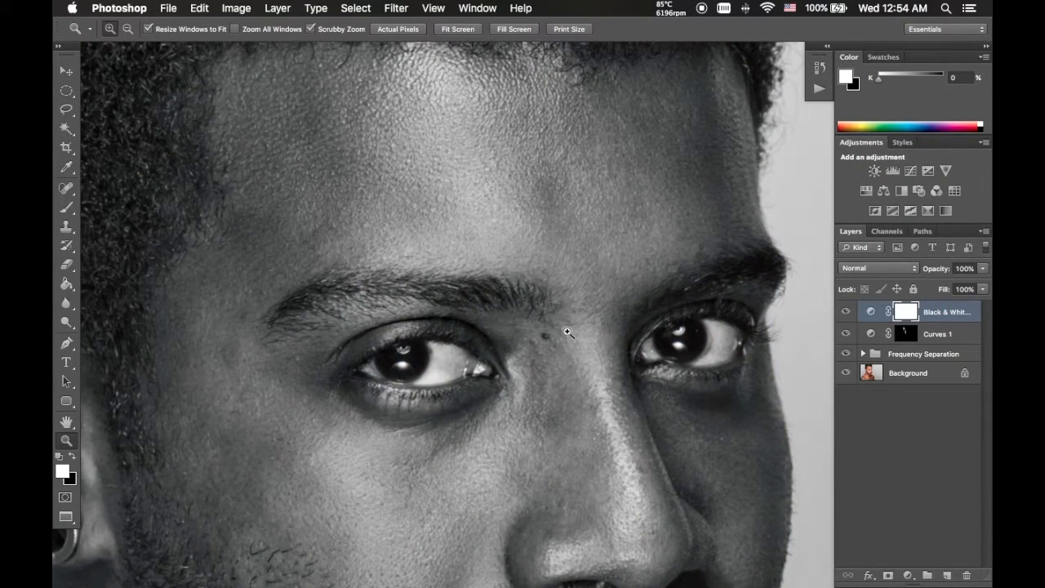
pyautogui.press('b')
pyautogui.moveTo(478, 226); pyautogui.dragTo(515, 236)
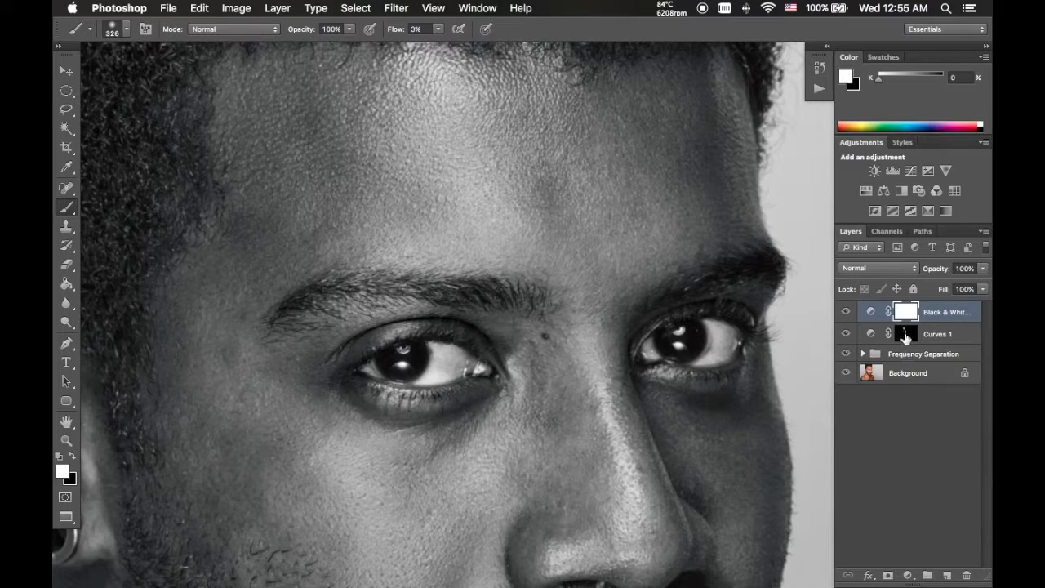
pyautogui.click(905, 334)
pyautogui.click(906, 314)
pyautogui.click(907, 333)
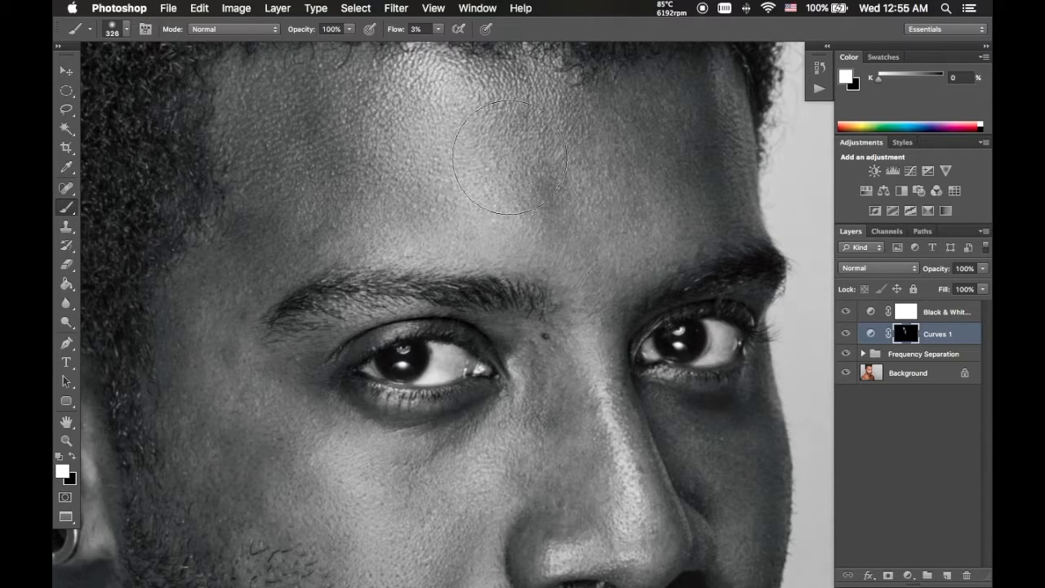
# - Brush the Curves 1 mask over the nose and lip highlights at 3% flow, reducing the brush size to 136
pyautogui.scroll(-5, 558, 285)
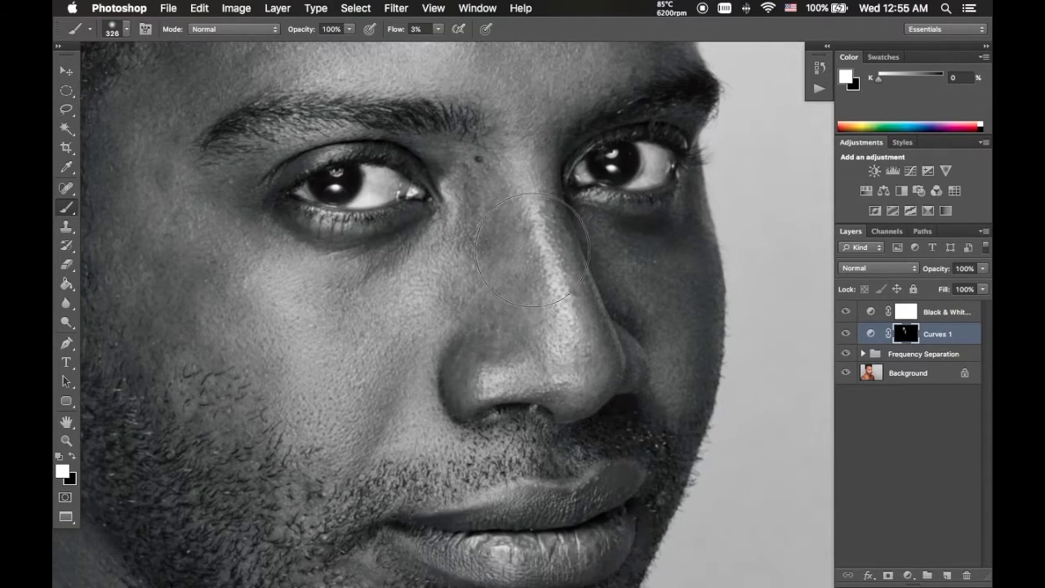
pyautogui.moveTo(556, 343); pyautogui.dragTo(544, 347)
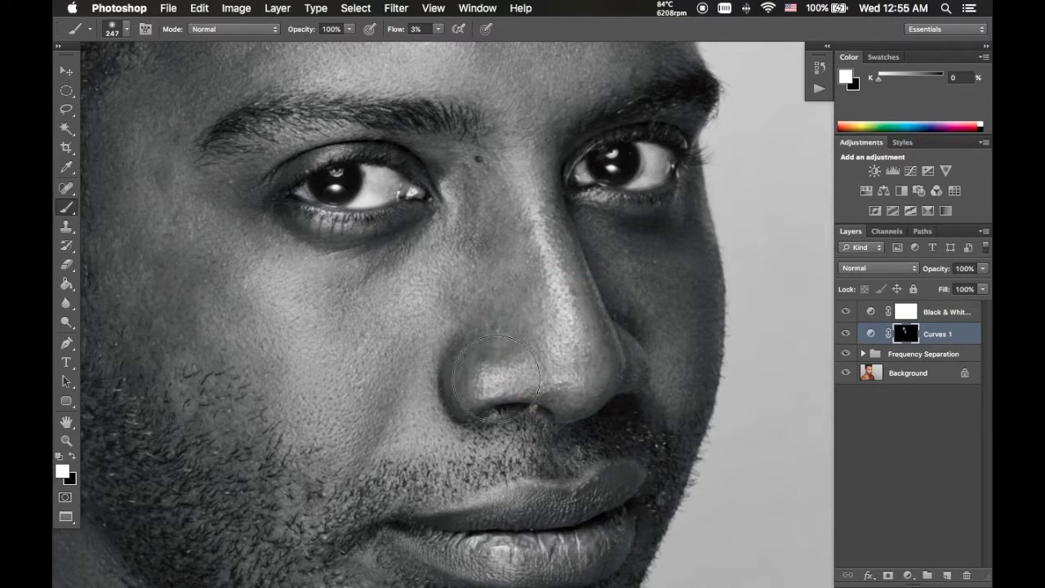
pyautogui.keyDown('alt'); pyautogui.click(566, 360); pyautogui.keyUp('alt')
pyautogui.moveTo(578, 359); pyautogui.dragTo(494, 381)
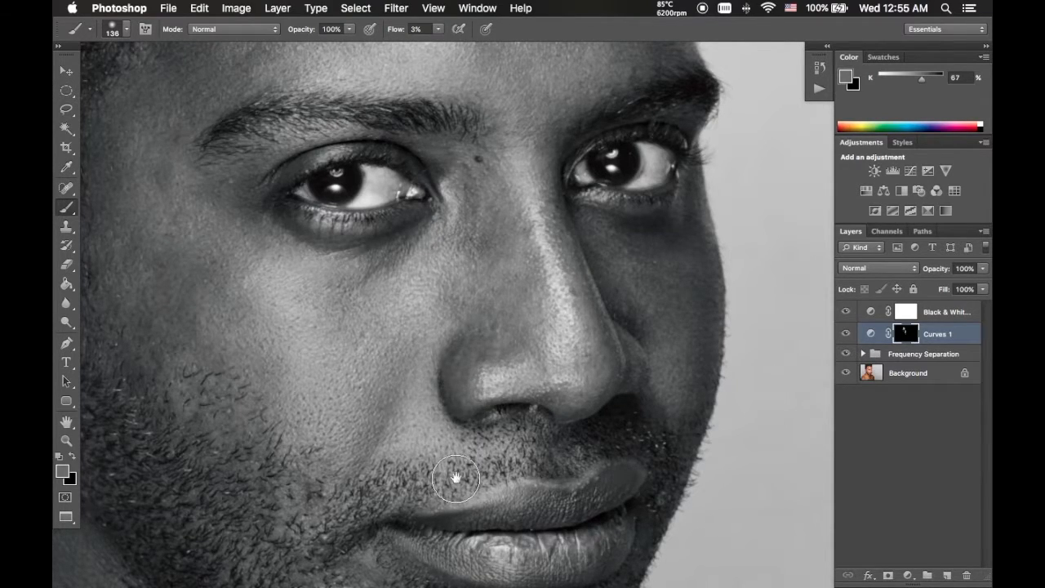
pyautogui.scroll(-4, 457, 478)
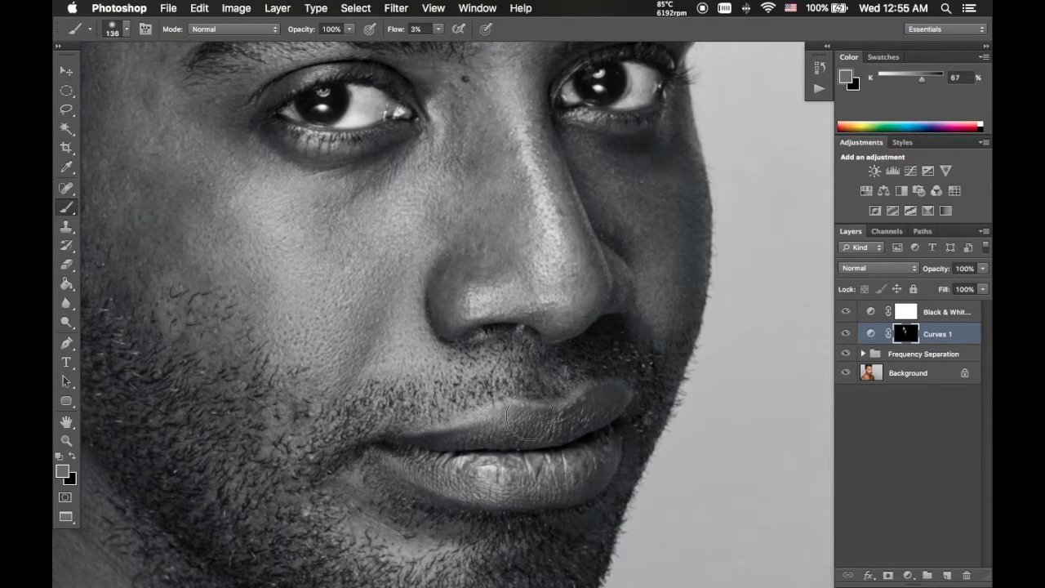
pyautogui.moveTo(527, 267); pyautogui.dragTo(560, 378)
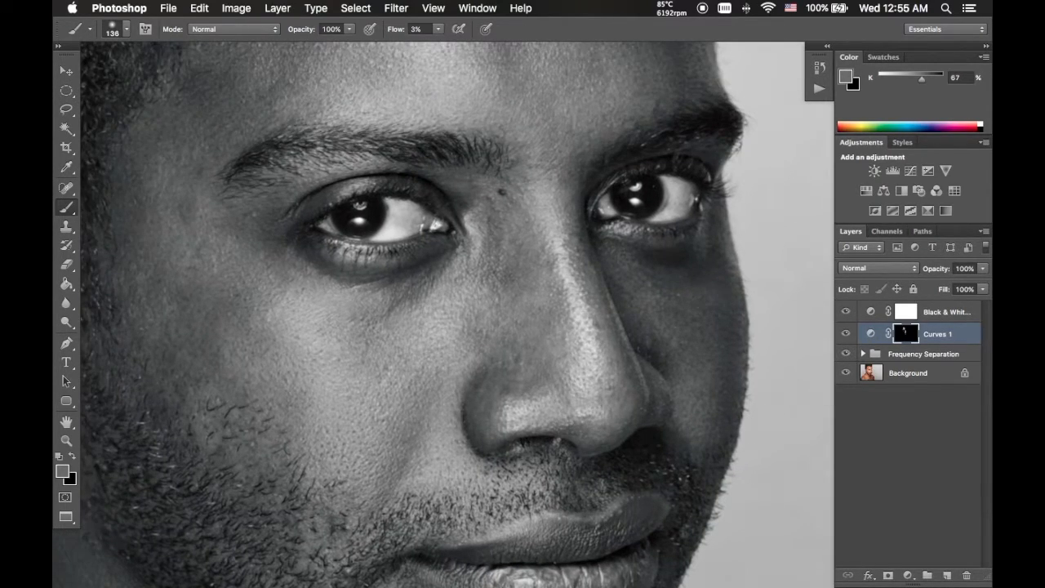
# - Toggle the Curves 1 layer repeatedly to compare the brightening before and after, on the whole face and around the eye
pyautogui.moveTo(587, 343); pyautogui.dragTo(525, 385)
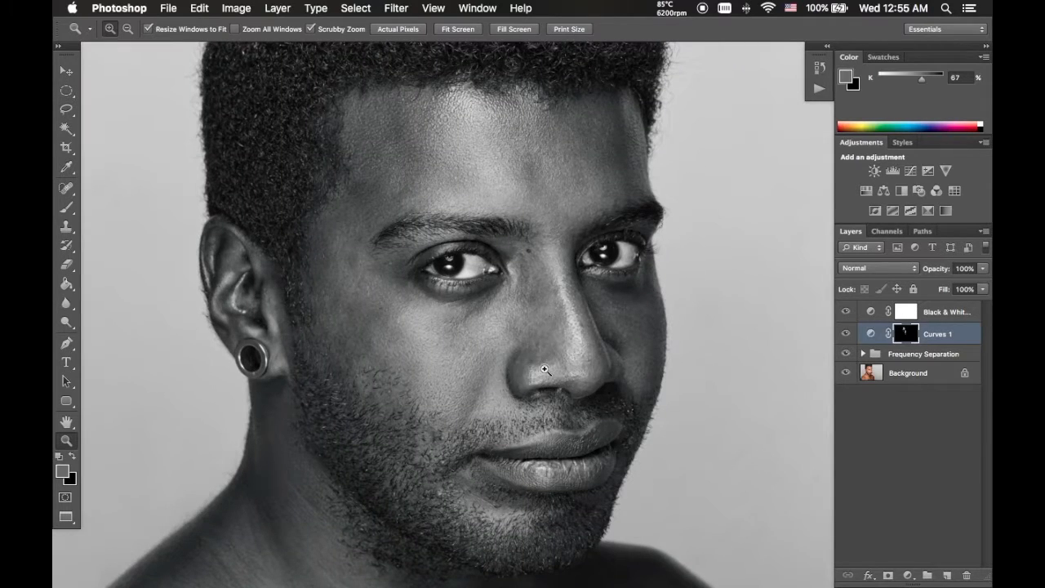
pyautogui.click(846, 334)
pyautogui.click(846, 334)
pyautogui.click(846, 334)
pyautogui.click(846, 334)
pyautogui.click(846, 334)
pyautogui.click(846, 334)
pyautogui.click(846, 334)
pyautogui.click(846, 334)
pyautogui.click(846, 334)
pyautogui.click(846, 334)
pyautogui.press('b')
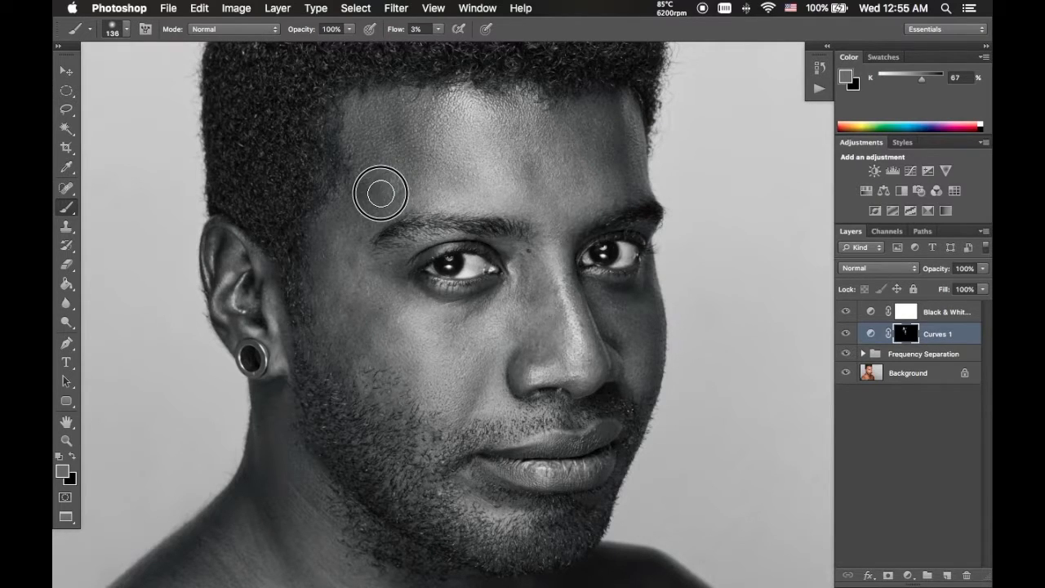
pyautogui.press('z')
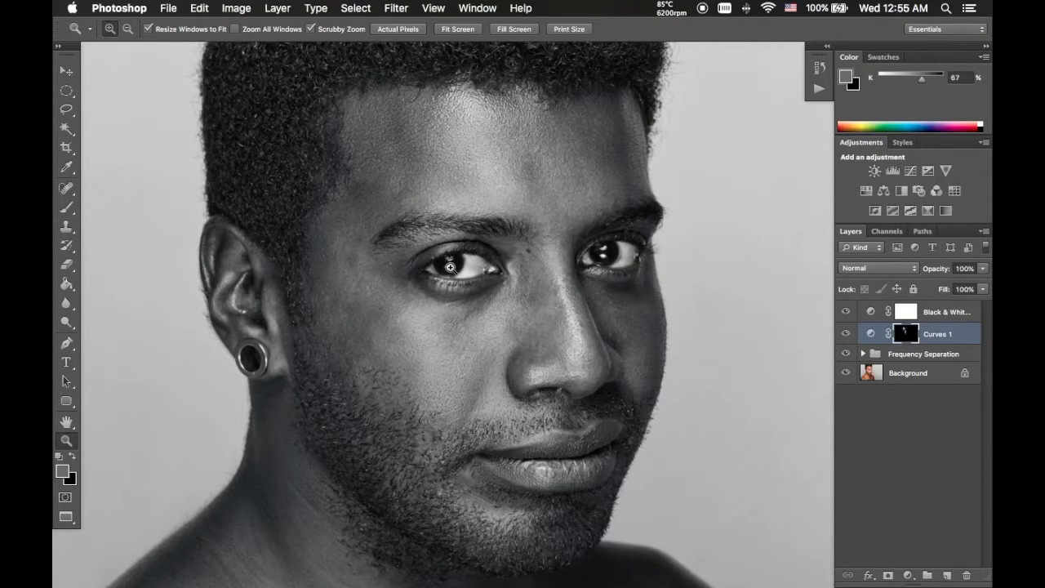
pyautogui.moveTo(451, 267); pyautogui.dragTo(543, 196)
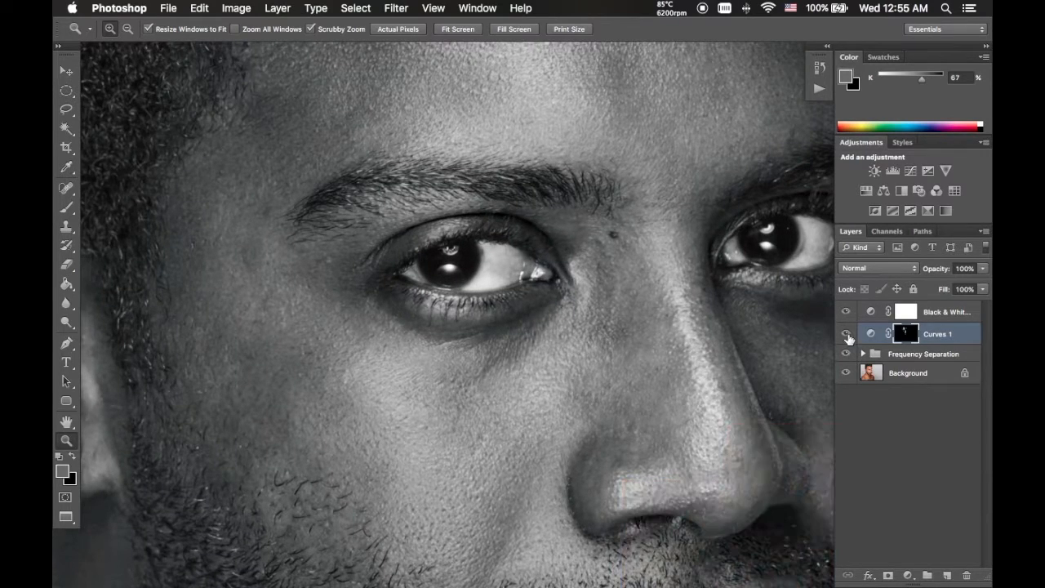
pyautogui.click(846, 335)
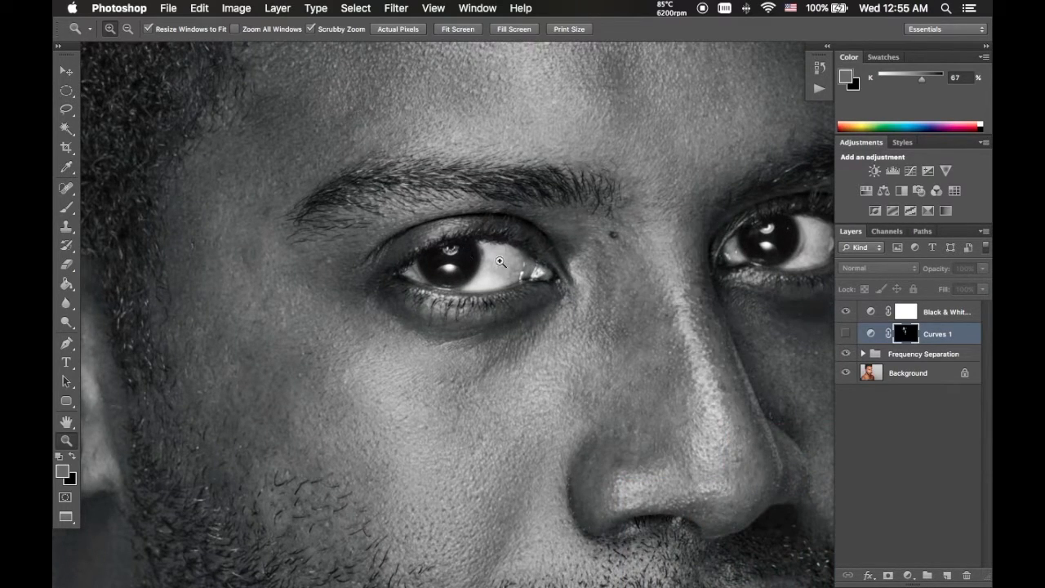
pyautogui.click(846, 334)
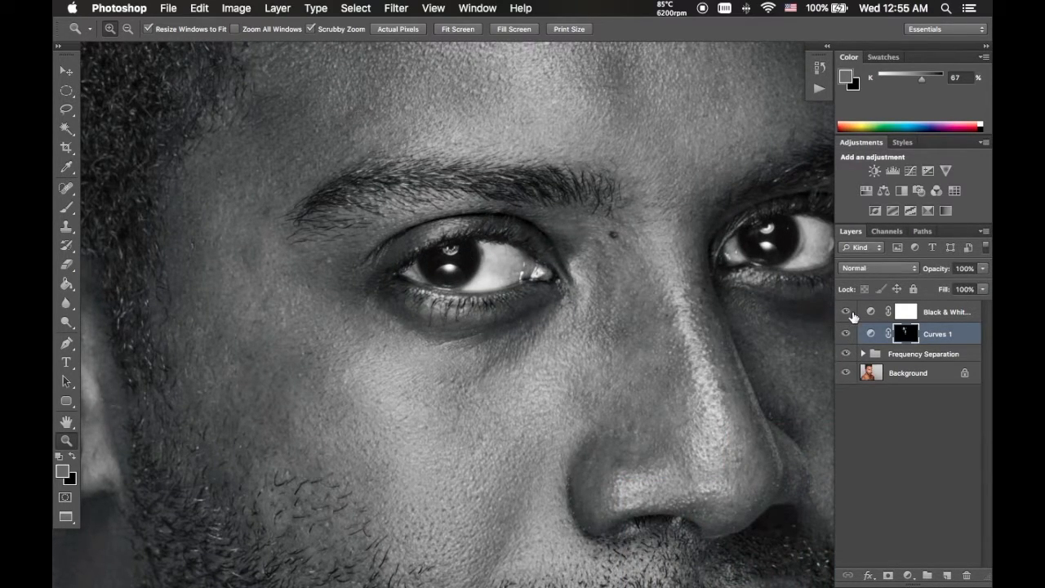
# - Hide the Black & White layer and brush the Curves 1 mask over both eyes with a size 46 brush
pyautogui.click(846, 311)
pyautogui.moveTo(461, 249); pyautogui.dragTo(507, 214)
pyautogui.press('b')
pyautogui.moveTo(472, 308)
pyautogui.mouseDown()
pyautogui.moveTo(418, 296)
pyautogui.moveTo(441, 300)
pyautogui.moveTo(448, 289)
pyautogui.mouseUp()
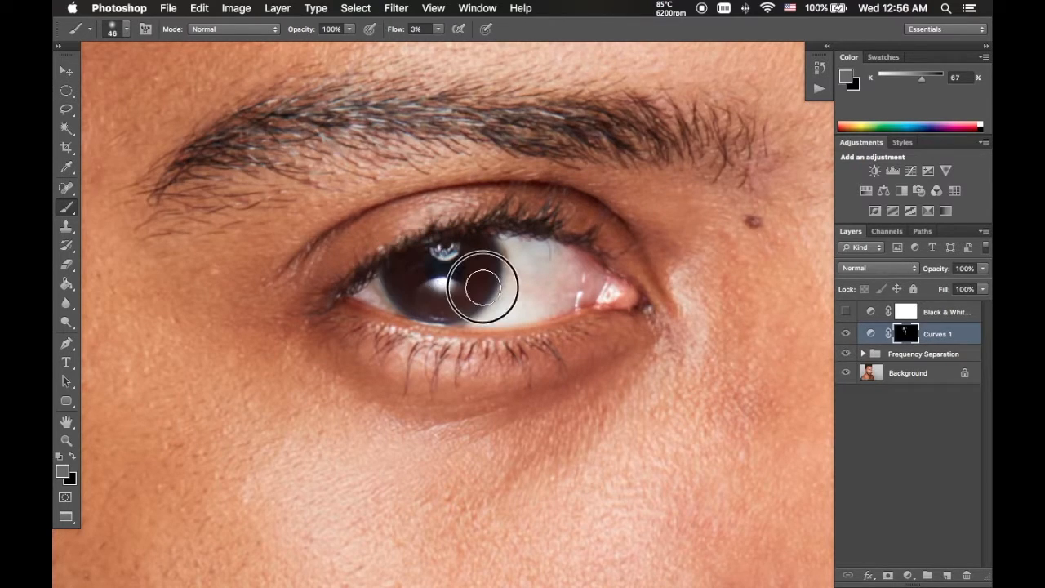
pyautogui.moveTo(547, 292)
pyautogui.mouseDown()
pyautogui.moveTo(325, 358)
pyautogui.moveTo(141, 378)
pyautogui.mouseUp()
pyautogui.moveTo(649, 316)
pyautogui.mouseDown()
pyautogui.moveTo(569, 308)
pyautogui.moveTo(583, 296)
pyautogui.moveTo(572, 285)
pyautogui.moveTo(514, 287)
pyautogui.mouseUp()
pyautogui.moveTo(548, 340); pyautogui.dragTo(540, 283)
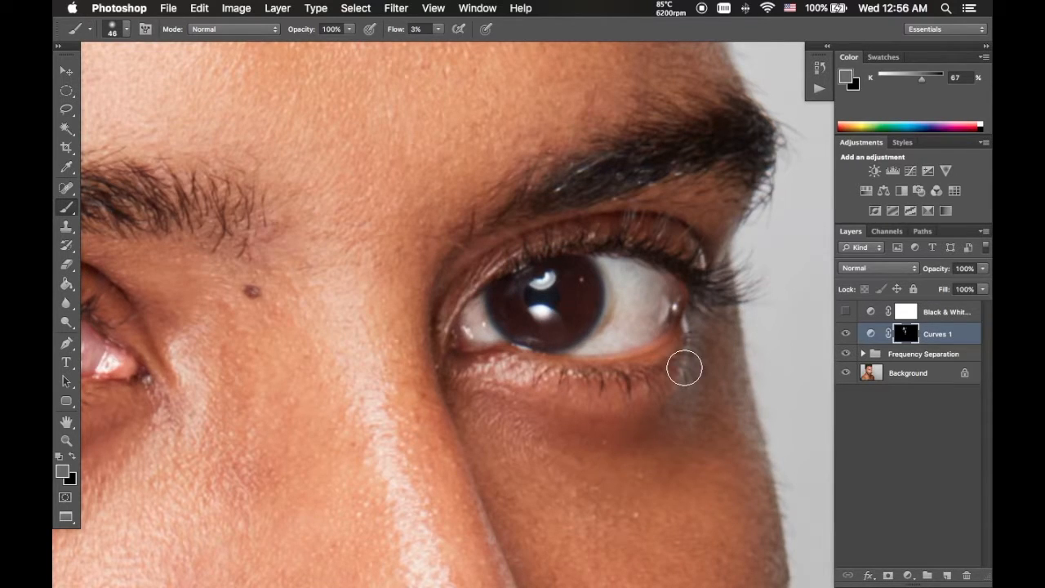
# - Toggle the Curves 1 layer to compare both eyes with and without the brightening
pyautogui.press('z')
pyautogui.moveTo(482, 375); pyautogui.dragTo(455, 403)
pyautogui.moveTo(438, 351); pyautogui.dragTo(523, 283)
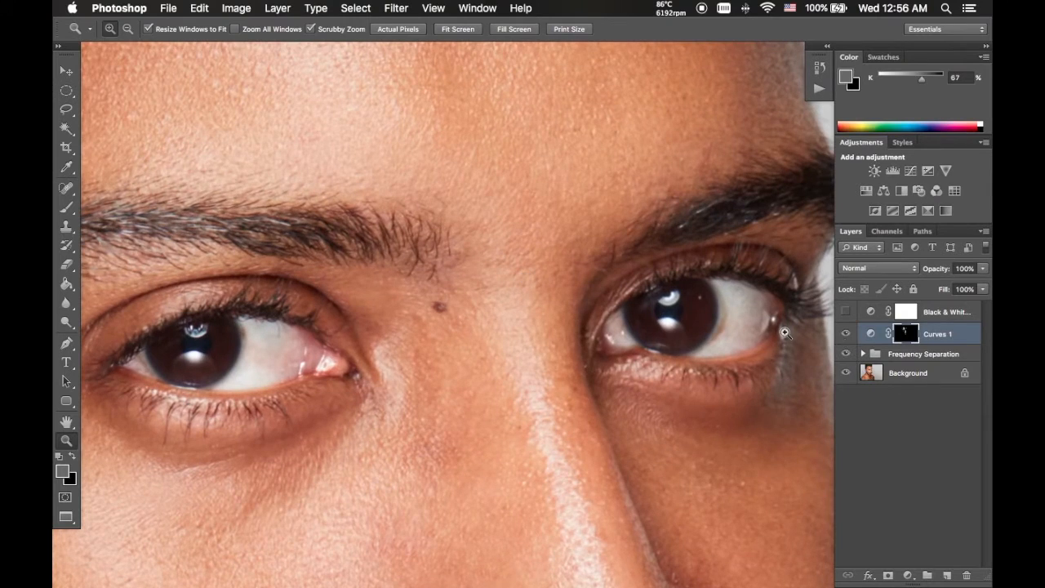
pyautogui.click(846, 334)
pyautogui.click(846, 334)
pyautogui.click(846, 334)
pyautogui.click(846, 334)
# - Brush more brightening onto the whites and corners of both eyes on the Curves 1 mask
pyautogui.press('b')
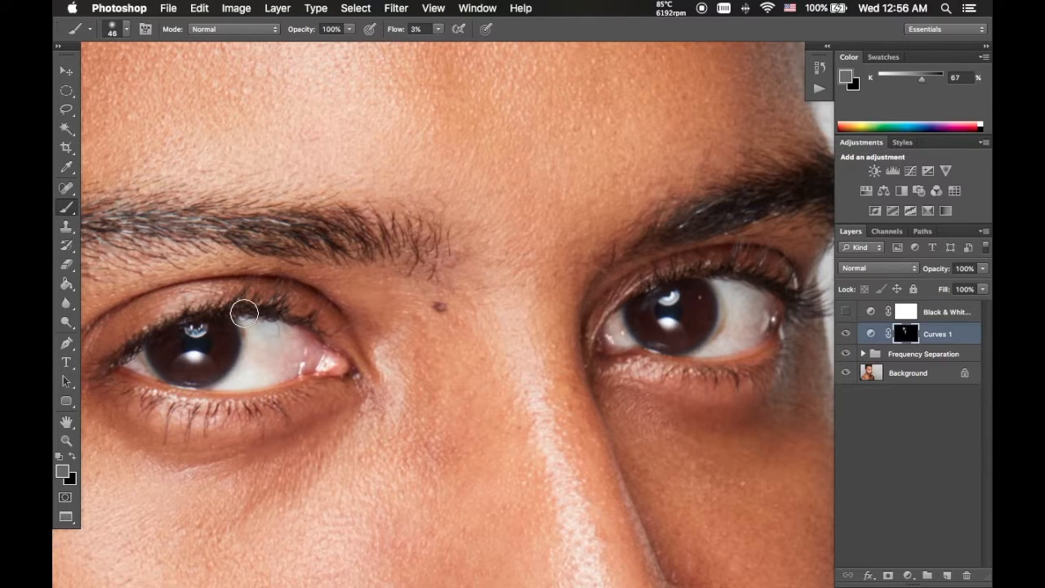
pyautogui.moveTo(329, 368); pyautogui.dragTo(306, 368)
pyautogui.moveTo(640, 359)
pyautogui.mouseDown()
pyautogui.moveTo(608, 335)
pyautogui.moveTo(676, 378)
pyautogui.mouseUp()
# - Show the Black & White layer and brush the Curves 1 mask over the shoulder, collarbone and neck with a size 529 brush
pyautogui.press('z')
pyautogui.moveTo(527, 352)
pyautogui.mouseDown()
pyautogui.moveTo(452, 463)
pyautogui.moveTo(478, 427)
pyautogui.moveTo(497, 436)
pyautogui.moveTo(518, 343)
pyautogui.mouseUp()
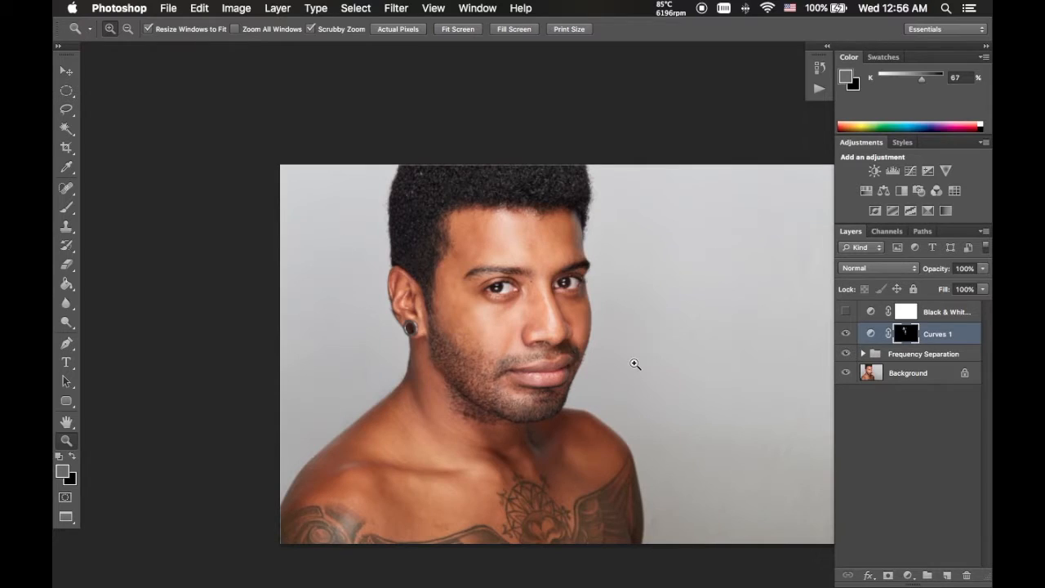
pyautogui.press('b')
pyautogui.moveTo(420, 455)
pyautogui.mouseDown()
pyautogui.moveTo(451, 458)
pyautogui.moveTo(409, 452)
pyautogui.moveTo(346, 468)
pyautogui.moveTo(351, 475)
pyautogui.mouseUp()
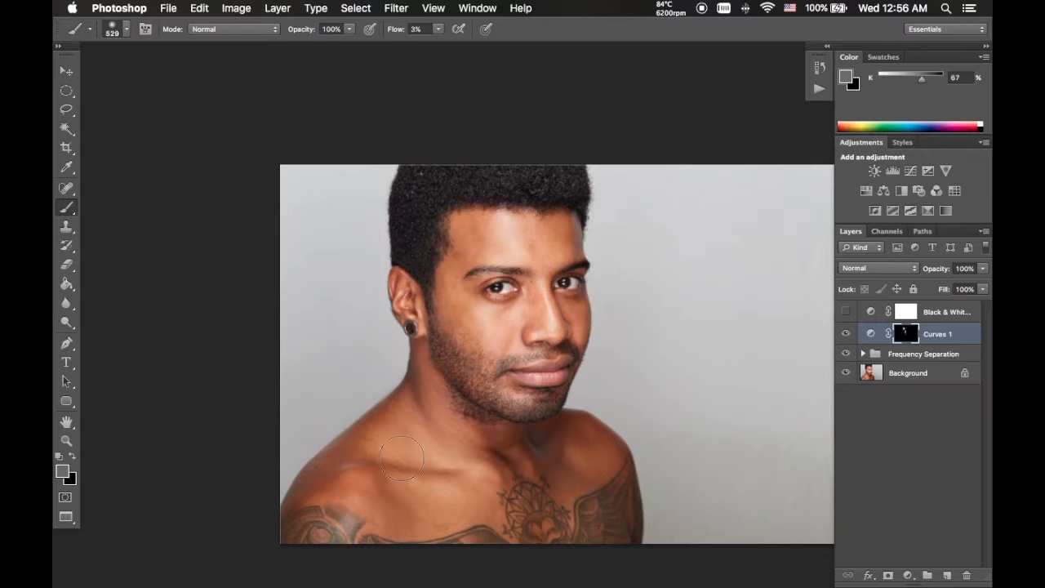
pyautogui.click(846, 312)
pyautogui.moveTo(387, 458)
pyautogui.mouseDown()
pyautogui.moveTo(406, 408)
pyautogui.moveTo(399, 441)
pyautogui.moveTo(479, 475)
pyautogui.mouseUp()
pyautogui.moveTo(470, 484)
pyautogui.mouseDown()
pyautogui.moveTo(423, 484)
pyautogui.moveTo(410, 433)
pyautogui.moveTo(458, 464)
pyautogui.moveTo(347, 525)
pyautogui.moveTo(353, 512)
pyautogui.moveTo(592, 462)
pyautogui.moveTo(547, 448)
pyautogui.moveTo(616, 456)
pyautogui.moveTo(589, 481)
pyautogui.moveTo(457, 491)
pyautogui.moveTo(441, 366)
pyautogui.moveTo(419, 402)
pyautogui.moveTo(441, 370)
pyautogui.mouseUp()
pyautogui.scroll(-1, 441, 369)
# - Brush the Curves 1 mask over the ear's highlights and earlobe with a size 72 brush
pyautogui.press('z')
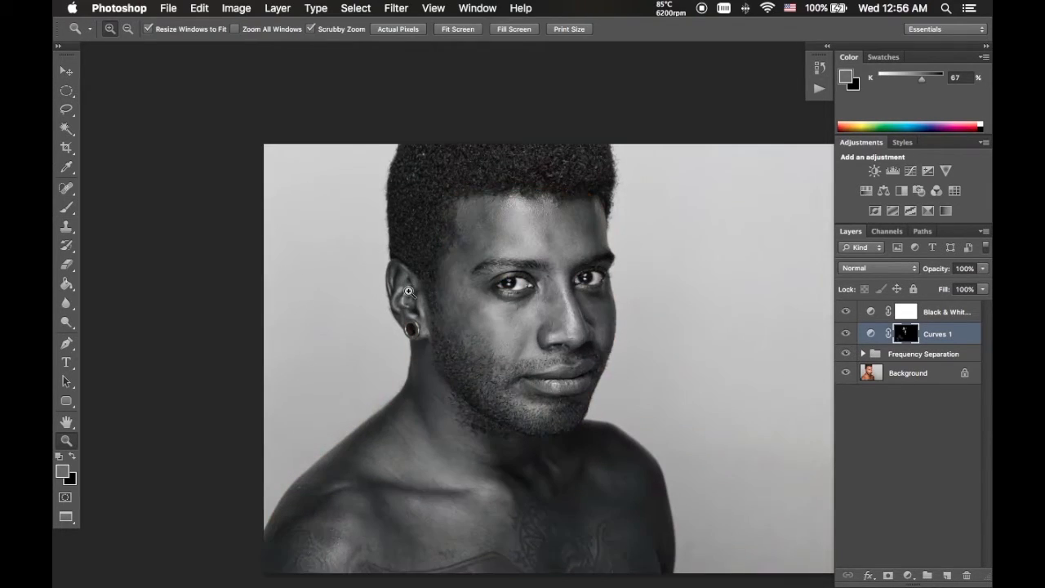
pyautogui.moveTo(424, 275); pyautogui.dragTo(483, 232)
pyautogui.click(485, 222)
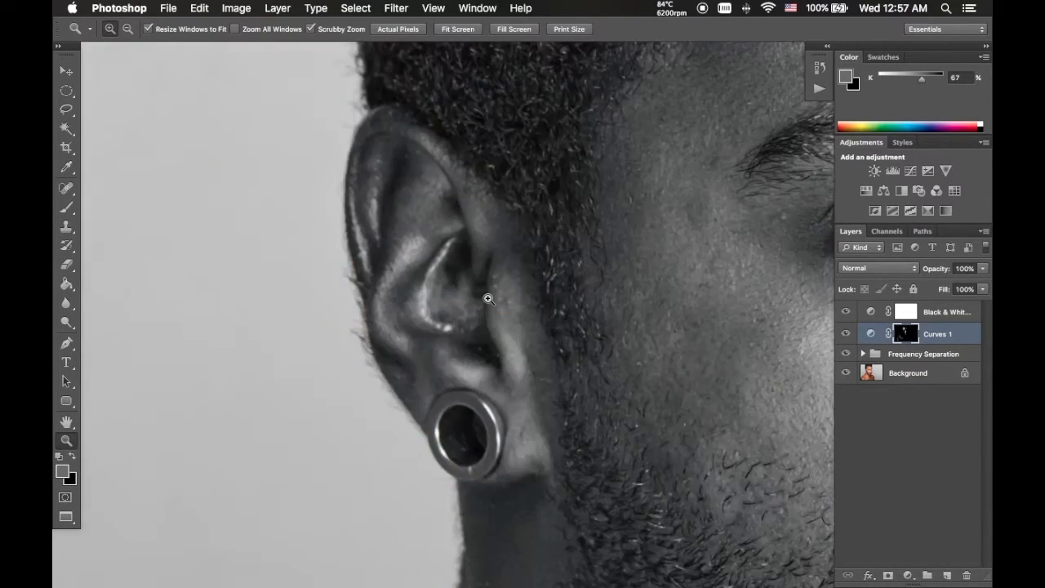
pyautogui.press('b')
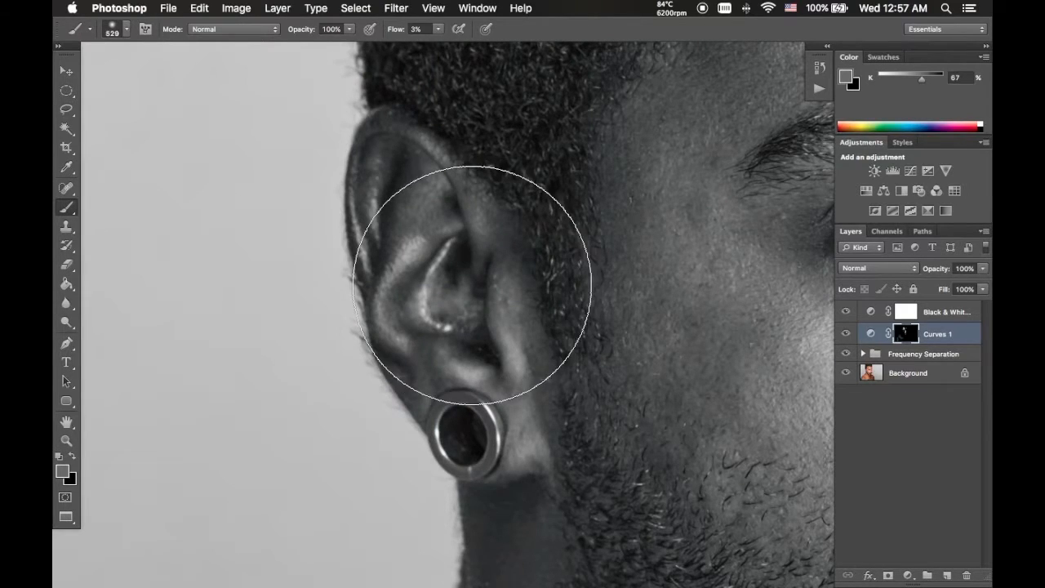
pyautogui.moveTo(467, 278); pyautogui.dragTo(325, 341)
pyautogui.moveTo(421, 291)
pyautogui.mouseDown()
pyautogui.moveTo(457, 290)
pyautogui.moveTo(433, 296)
pyautogui.moveTo(432, 285)
pyautogui.mouseUp()
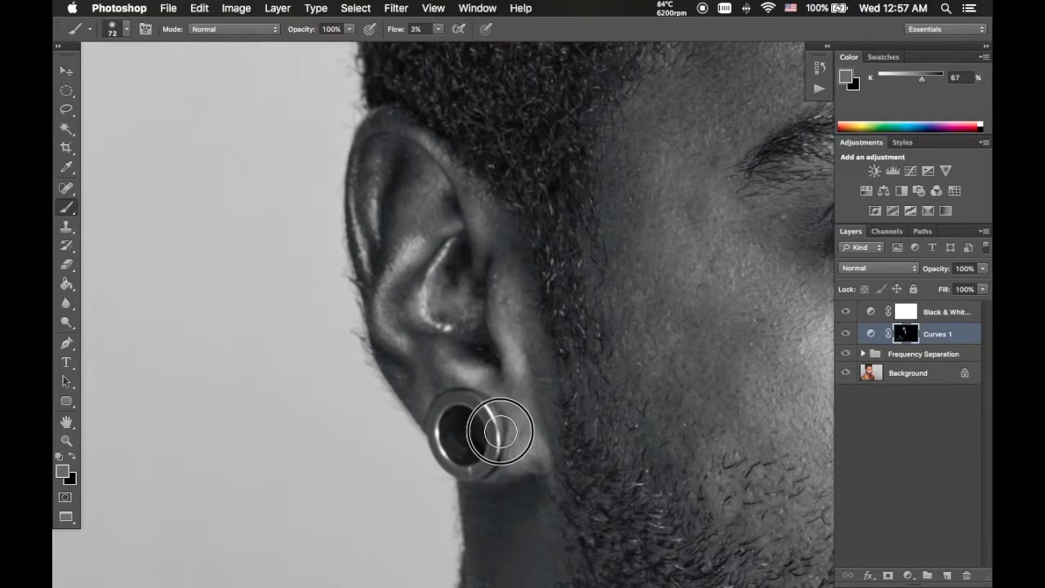
# - Toggle the Curves 1 layer repeatedly to compare the whole portrait and the face before and after the brightening
pyautogui.press('z')
pyautogui.moveTo(679, 331)
pyautogui.mouseDown()
pyautogui.moveTo(544, 425)
pyautogui.moveTo(588, 401)
pyautogui.moveTo(518, 366)
pyautogui.moveTo(407, 367)
pyautogui.mouseUp()
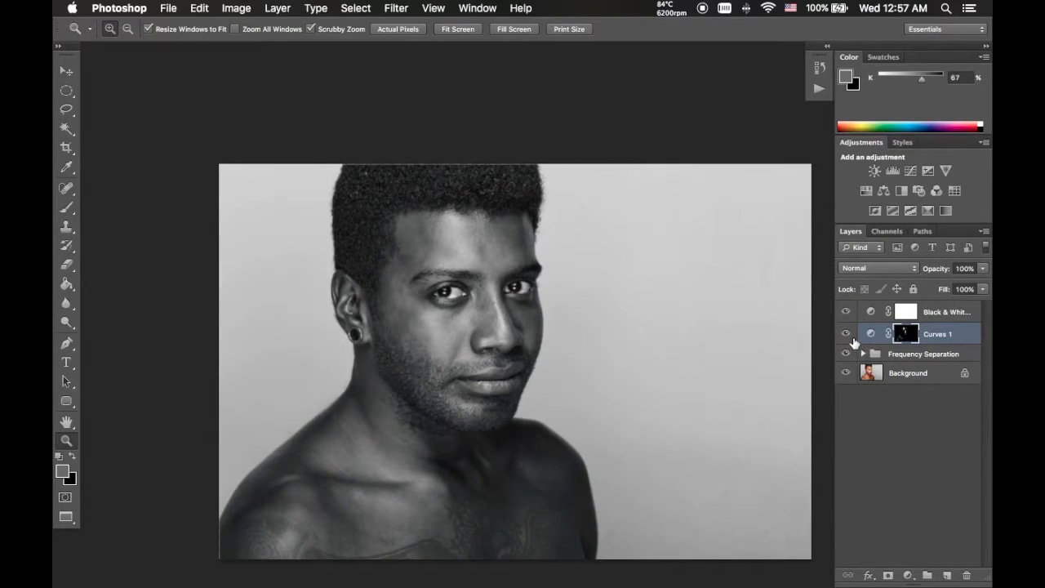
pyautogui.click(847, 334)
pyautogui.click(847, 334)
pyautogui.click(846, 334)
pyautogui.click(846, 334)
pyautogui.moveTo(499, 339); pyautogui.dragTo(824, 343)
pyautogui.click(845, 334)
pyautogui.click(845, 334)
pyautogui.click(845, 334)
pyautogui.click(845, 334)
pyautogui.click(845, 334)
pyautogui.click(845, 334)
pyautogui.click(845, 334)
pyautogui.click(845, 334)
pyautogui.click(845, 334)
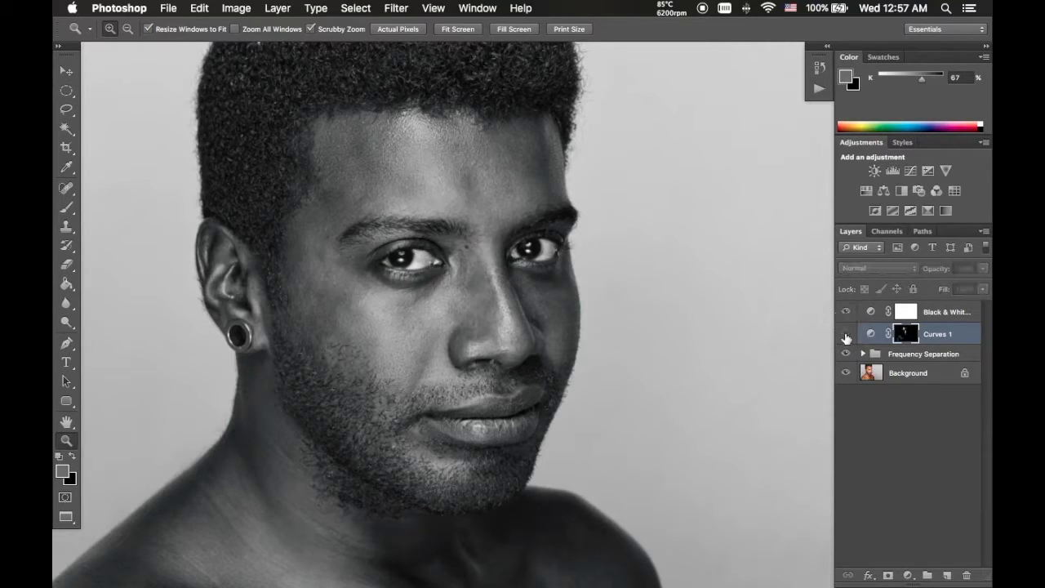
pyautogui.click(846, 335)
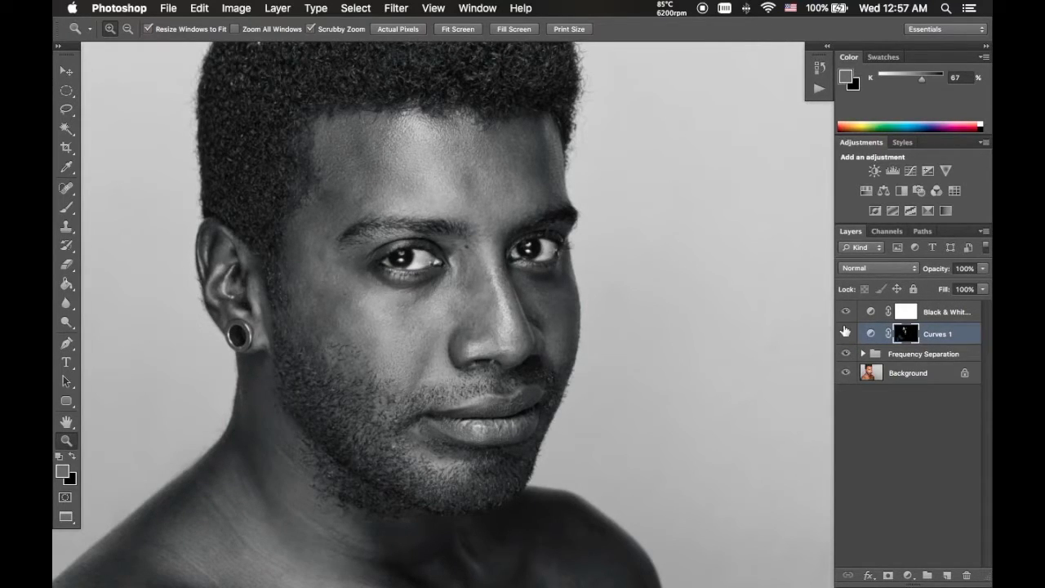
# - Hide the Black & White layer and open the curve settings of the Curves 1 adjustment layer
pyautogui.click(846, 313)
pyautogui.moveTo(514, 297); pyautogui.dragTo(486, 334)
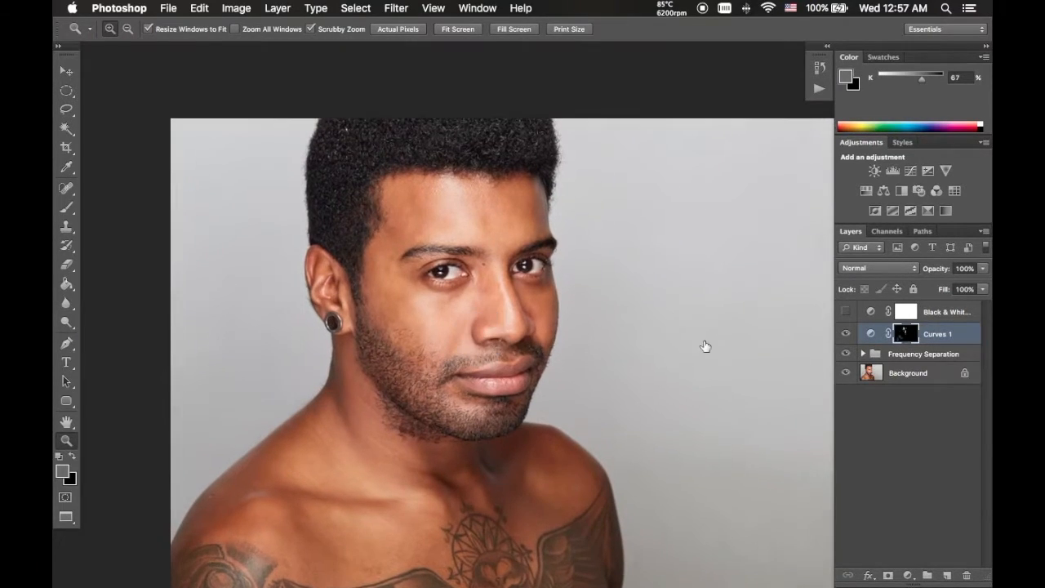
pyautogui.doubleClick(868, 334)
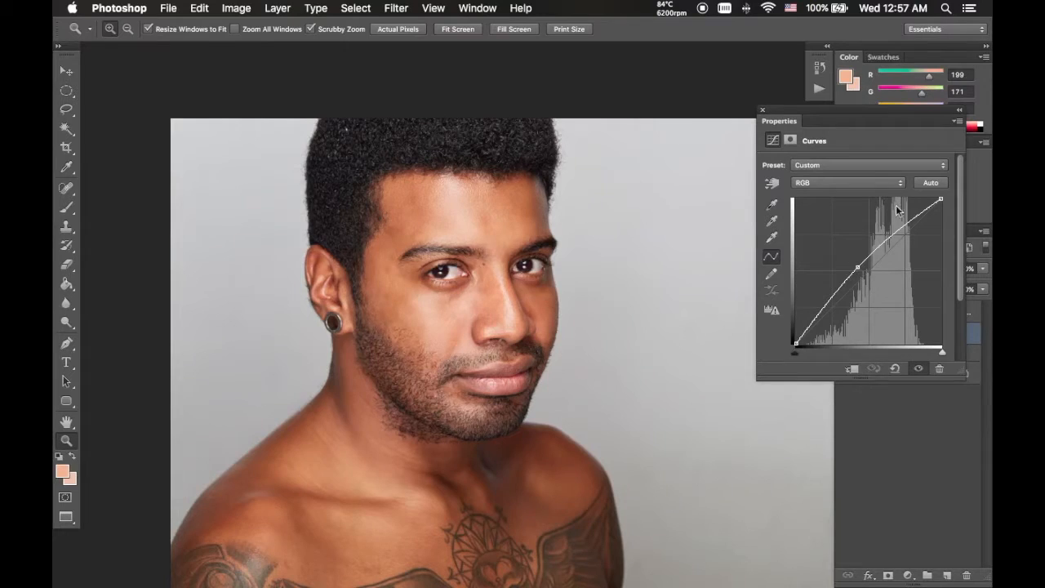
# - Raise the midtones of the Curves 1 adjustment further and set the layer's opacity to 97%
pyautogui.moveTo(857, 268)
pyautogui.mouseDown()
pyautogui.moveTo(839, 243)
pyautogui.moveTo(850, 269)
pyautogui.mouseUp()
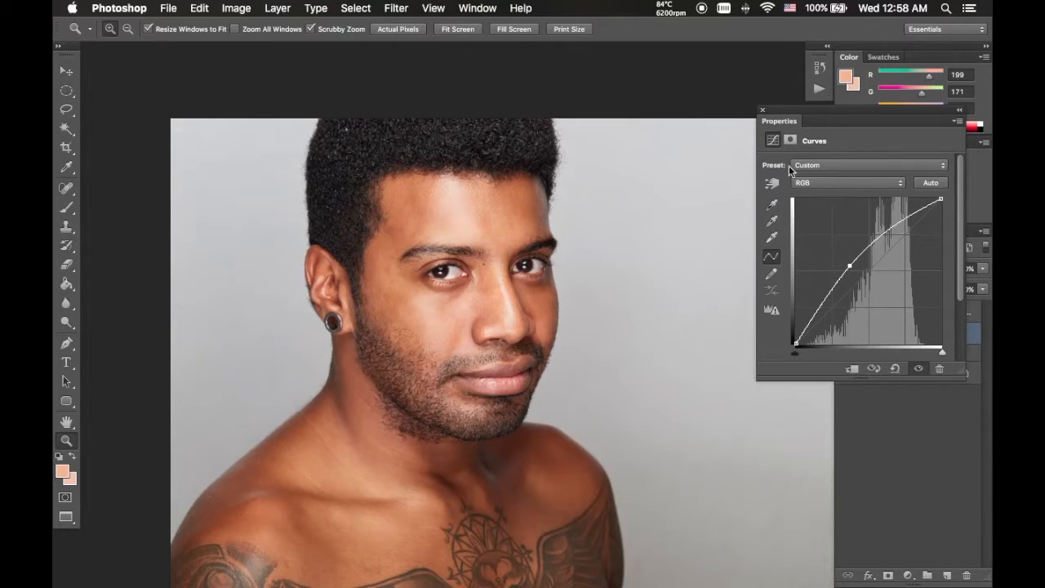
pyautogui.click(763, 111)
pyautogui.click(983, 268)
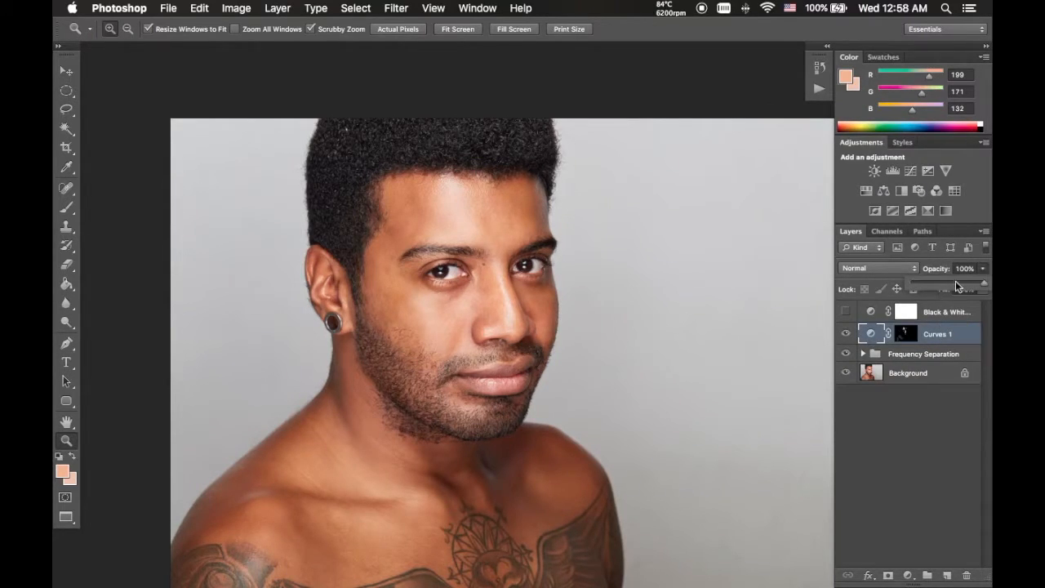
pyautogui.moveTo(956, 282); pyautogui.dragTo(986, 290)
pyautogui.moveTo(938, 282); pyautogui.dragTo(971, 279)
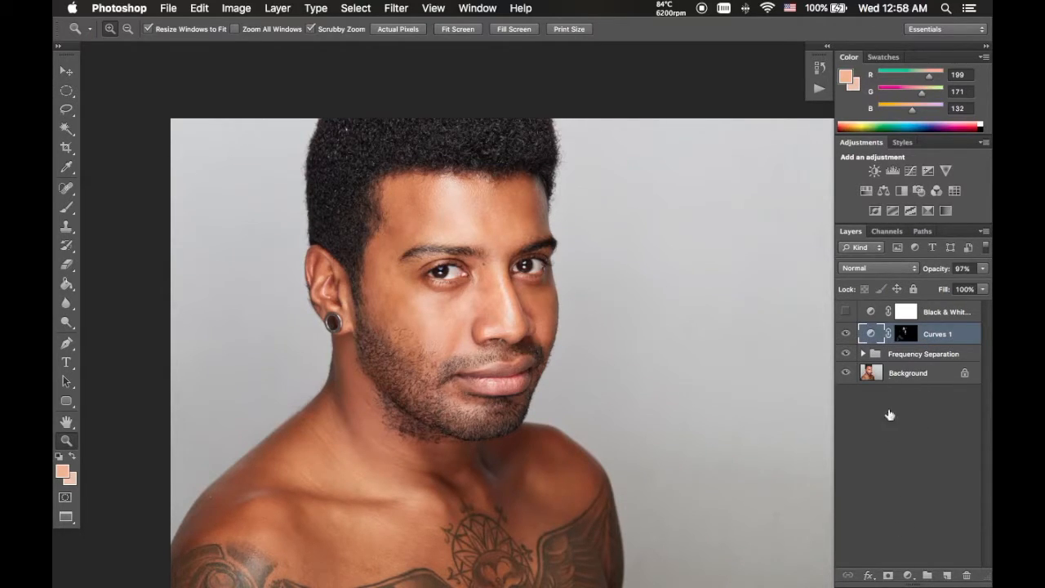
# - Add a second Curves adjustment layer with the midtones pulled down to darken, and invert its mask to black
pyautogui.click(912, 171)
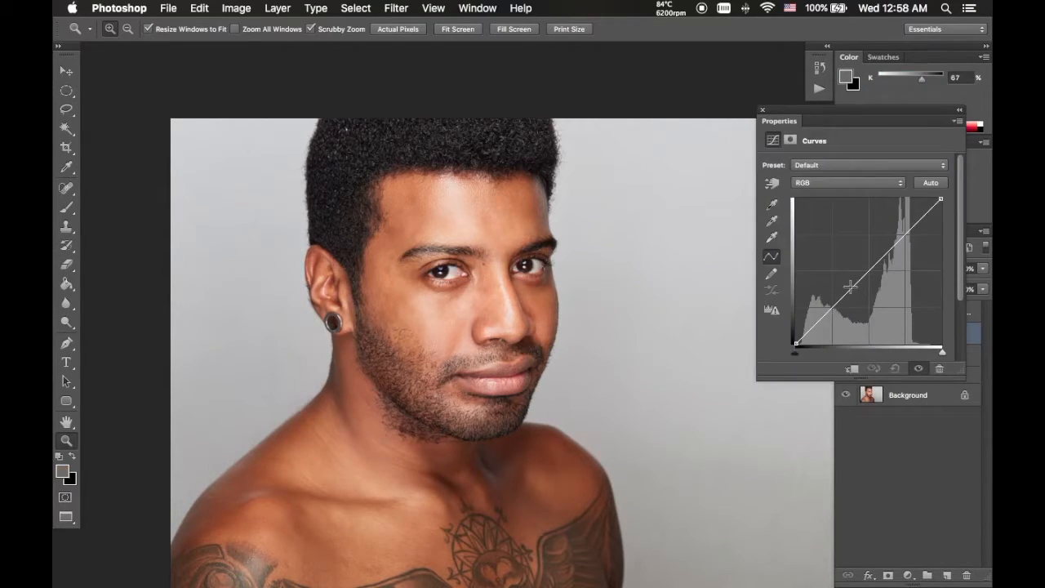
pyautogui.moveTo(865, 280); pyautogui.dragTo(873, 285)
pyautogui.click(763, 111)
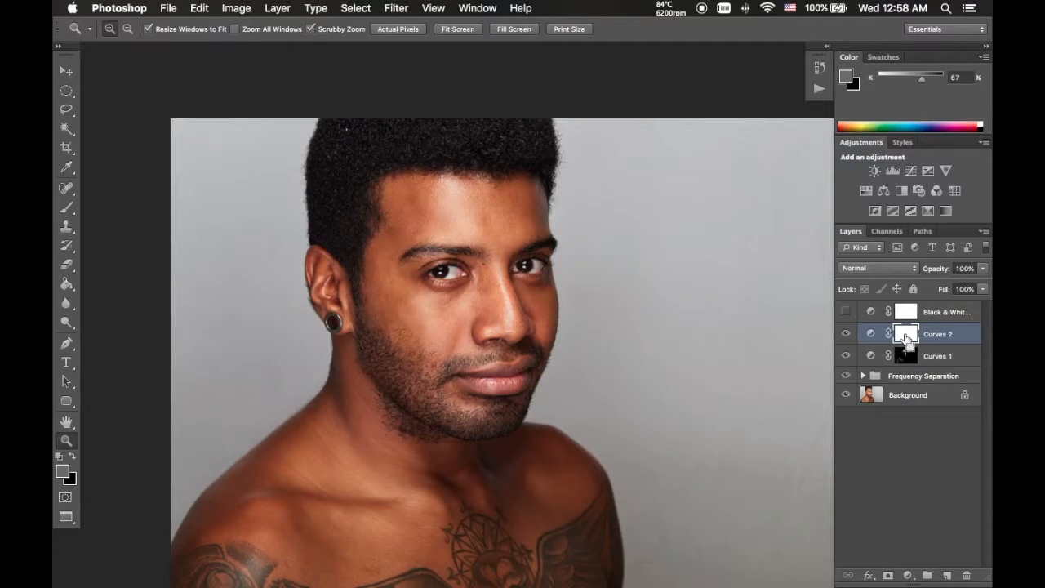
pyautogui.press('super+i')
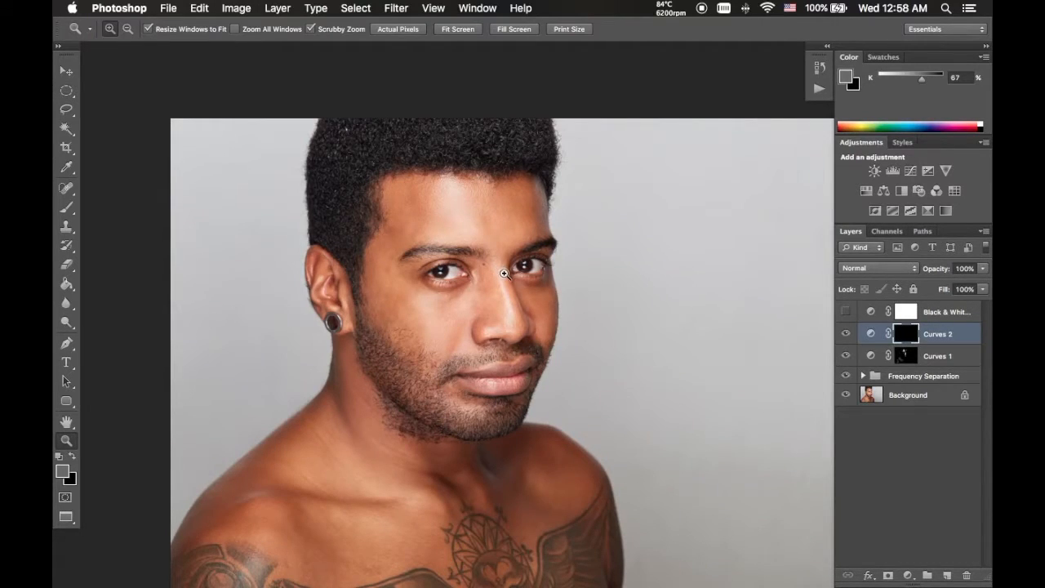
# - Show the Black & White layer and brush white on the Curves 2 mask along the shaded side of the nose at size 211
pyautogui.press('b')
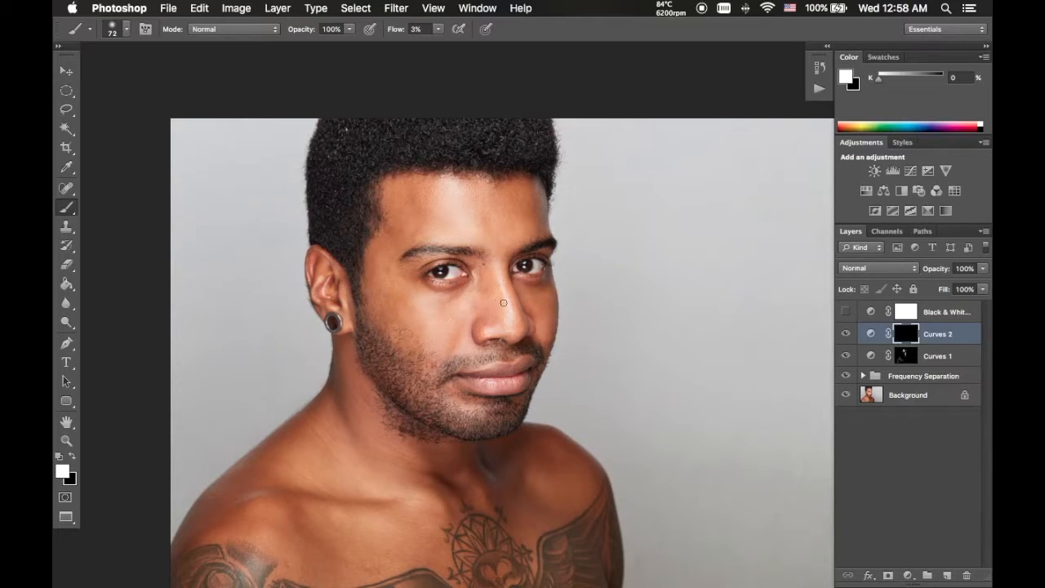
pyautogui.moveTo(493, 306); pyautogui.dragTo(695, 340)
pyautogui.click(845, 311)
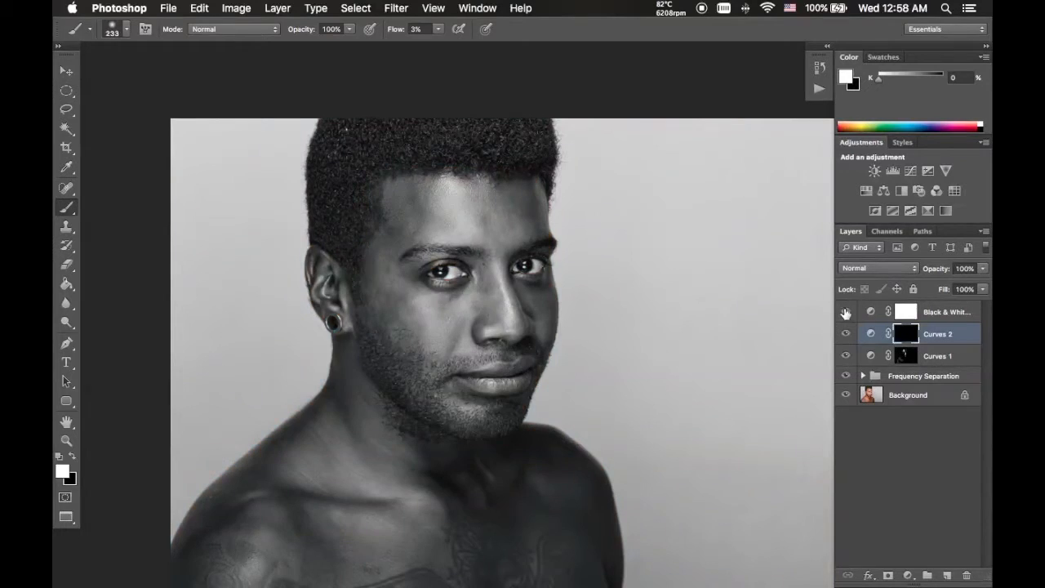
pyautogui.moveTo(479, 345); pyautogui.dragTo(546, 273)
pyautogui.press('z')
pyautogui.press('b')
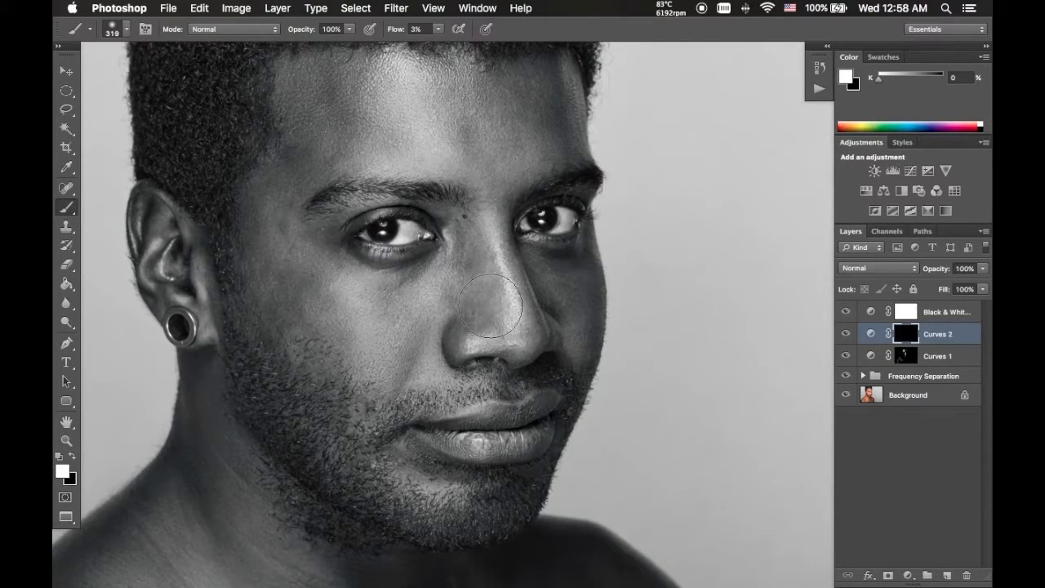
pyautogui.moveTo(496, 310)
pyautogui.mouseDown()
pyautogui.moveTo(487, 308)
pyautogui.moveTo(493, 326)
pyautogui.moveTo(483, 321)
pyautogui.mouseUp()
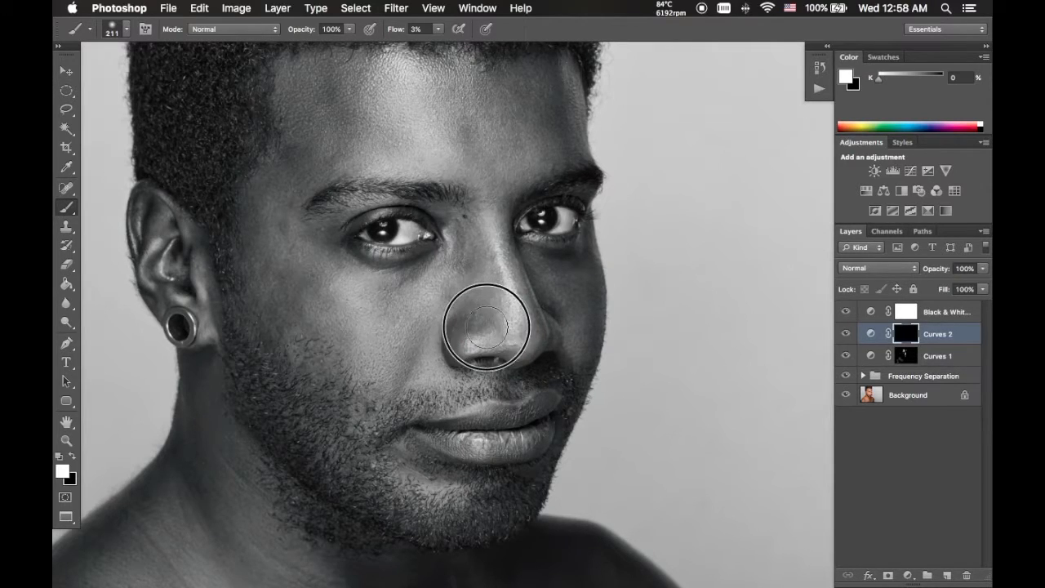
pyautogui.moveTo(476, 307); pyautogui.dragTo(477, 276)
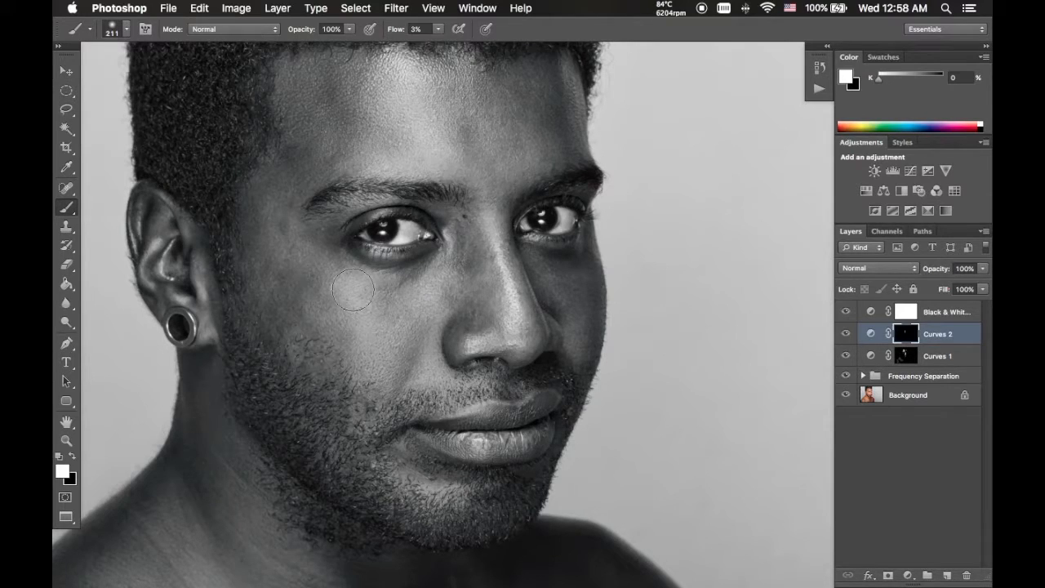
# - Brush the Curves 2 mask over the shadows around the eyes and cheek, and over the ear with a size 92 brush
pyautogui.moveTo(333, 212)
pyautogui.mouseDown()
pyautogui.moveTo(341, 180)
pyautogui.moveTo(330, 192)
pyautogui.moveTo(430, 182)
pyautogui.moveTo(441, 192)
pyautogui.mouseUp()
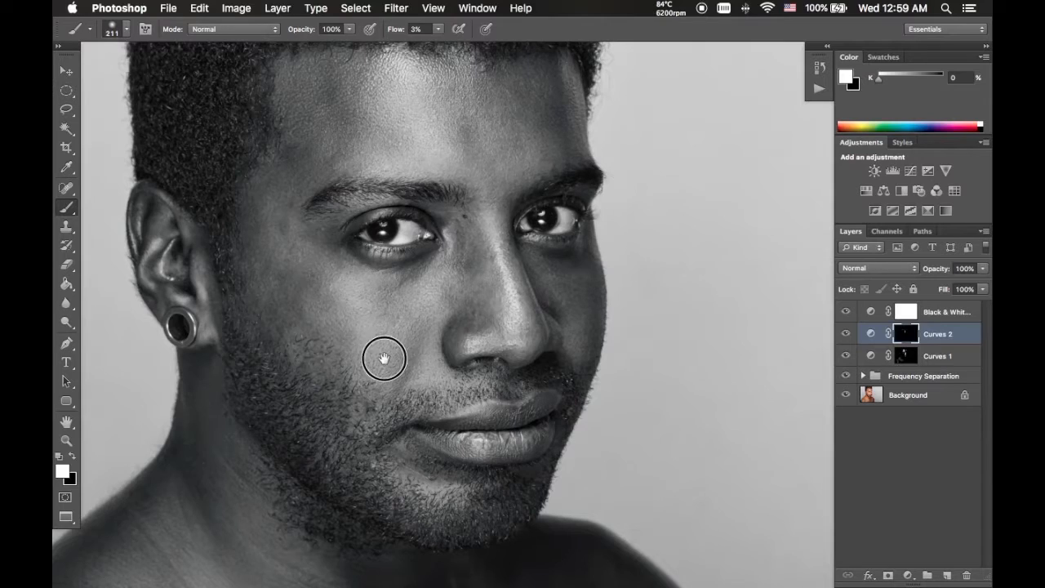
pyautogui.moveTo(384, 357); pyautogui.dragTo(388, 278)
pyautogui.moveTo(239, 224)
pyautogui.mouseDown()
pyautogui.moveTo(279, 339)
pyautogui.moveTo(289, 284)
pyautogui.moveTo(316, 305)
pyautogui.moveTo(301, 354)
pyautogui.moveTo(357, 331)
pyautogui.moveTo(338, 305)
pyautogui.moveTo(336, 418)
pyautogui.moveTo(414, 406)
pyautogui.moveTo(417, 445)
pyautogui.moveTo(503, 432)
pyautogui.moveTo(495, 385)
pyautogui.moveTo(559, 300)
pyautogui.moveTo(490, 320)
pyautogui.mouseUp()
pyautogui.moveTo(553, 269); pyautogui.dragTo(560, 257)
pyautogui.moveTo(503, 225); pyautogui.dragTo(499, 375)
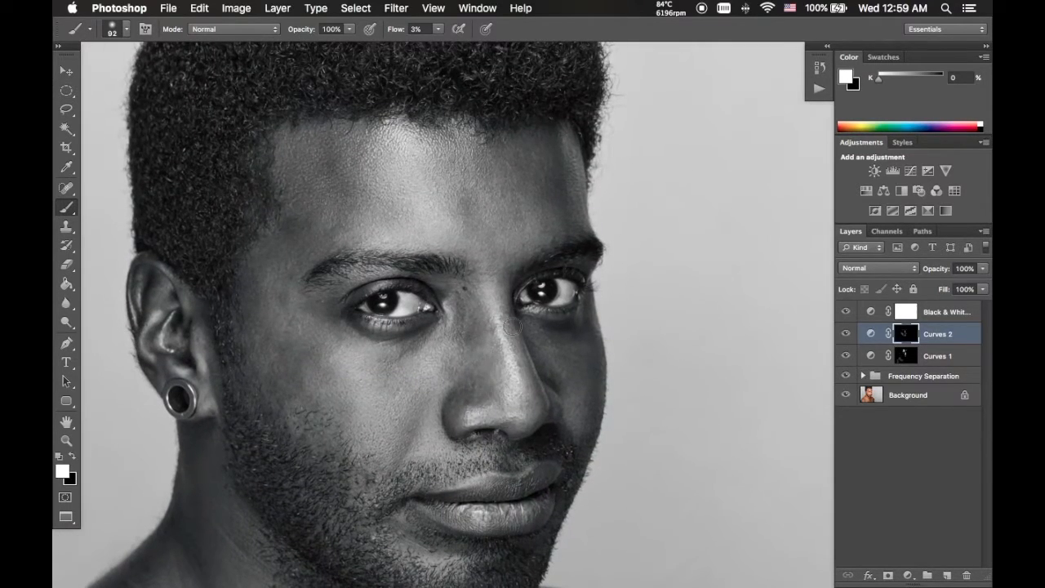
pyautogui.moveTo(147, 273)
pyautogui.mouseDown()
pyautogui.moveTo(149, 294)
pyautogui.moveTo(147, 263)
pyautogui.moveTo(177, 294)
pyautogui.moveTo(191, 345)
pyautogui.moveTo(180, 362)
pyautogui.moveTo(190, 372)
pyautogui.mouseUp()
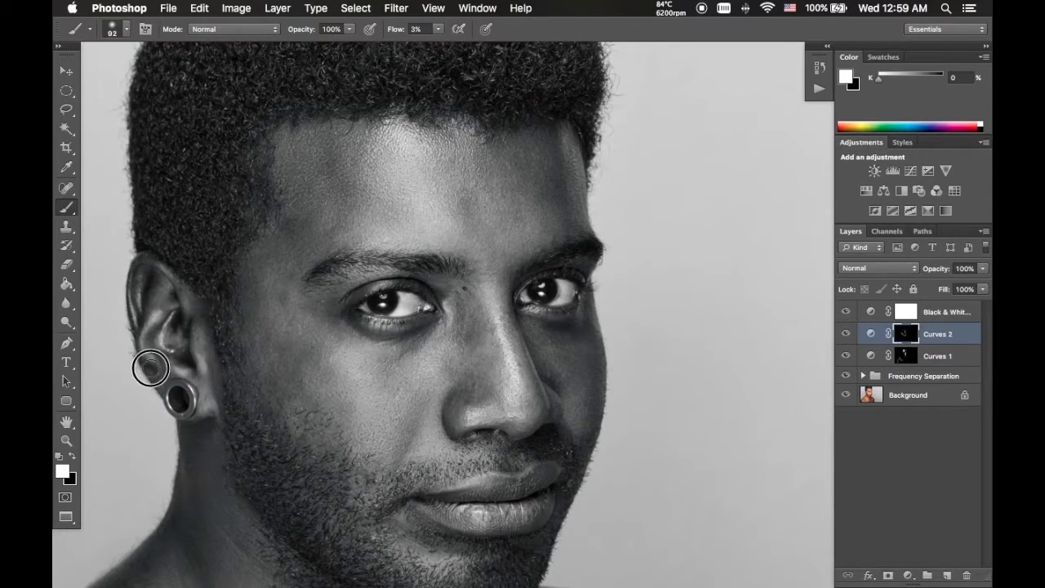
# - Brush the Curves 2 mask over the neck, collarbone and shoulder shadows at size 325, hiding the Black & White layer to continue in colour
pyautogui.moveTo(243, 433)
pyautogui.mouseDown()
pyautogui.moveTo(331, 273)
pyautogui.moveTo(437, 151)
pyautogui.mouseUp()
pyautogui.moveTo(345, 354); pyautogui.dragTo(390, 372)
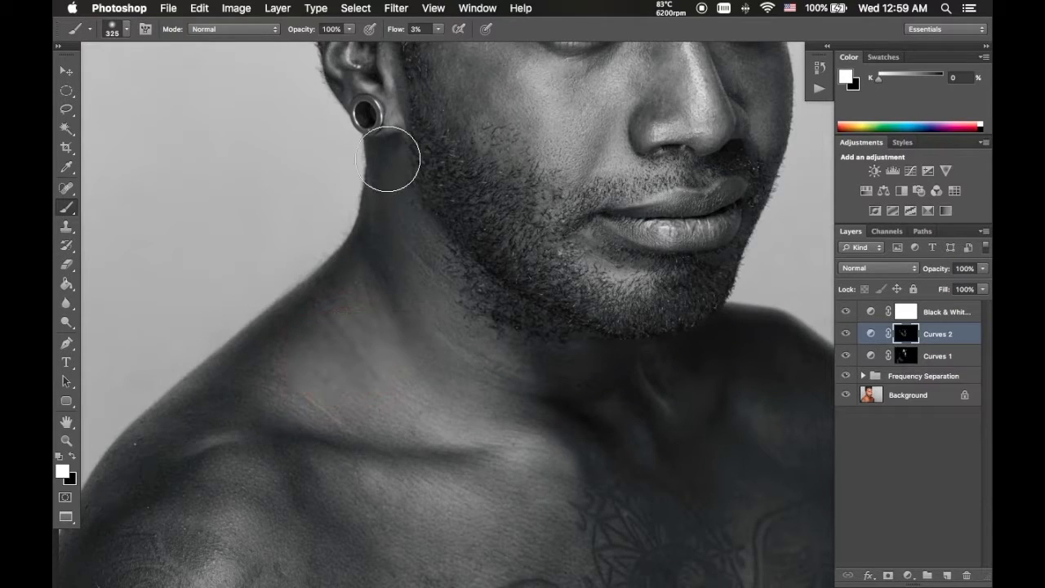
pyautogui.moveTo(188, 415)
pyautogui.mouseDown()
pyautogui.moveTo(139, 463)
pyautogui.moveTo(289, 481)
pyautogui.moveTo(580, 443)
pyautogui.moveTo(366, 381)
pyautogui.mouseUp()
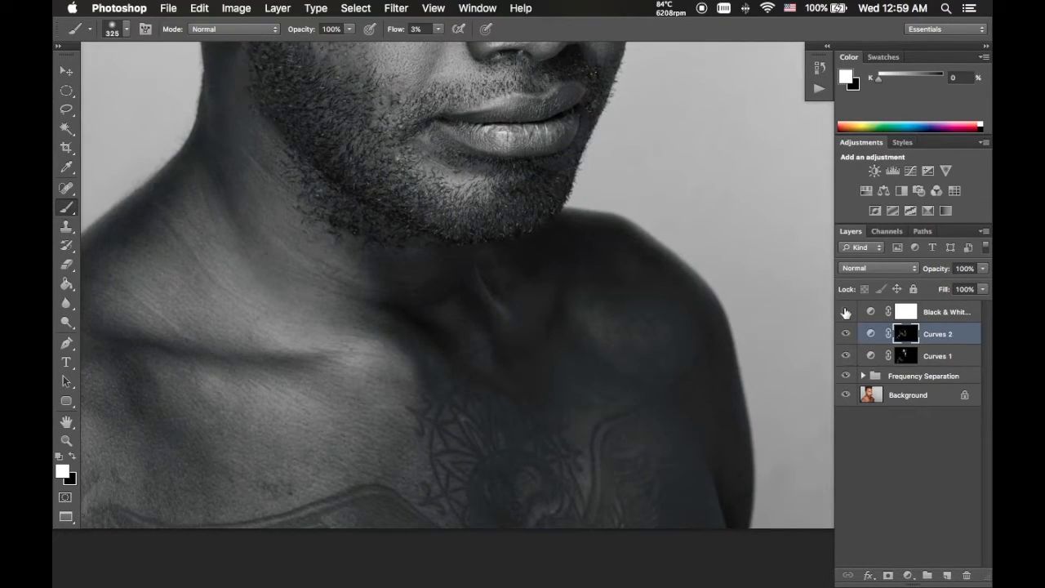
pyautogui.click(846, 312)
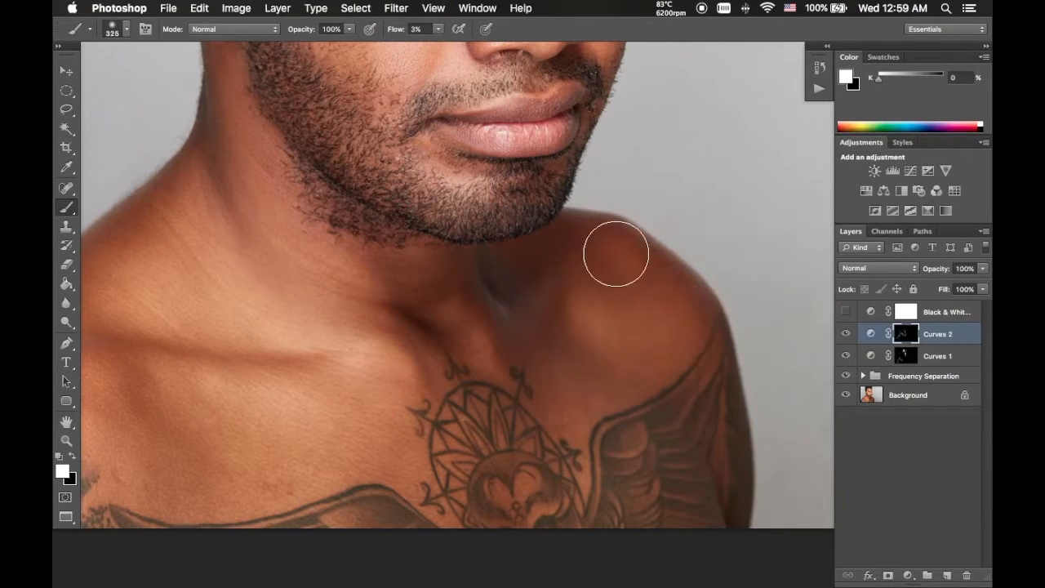
pyautogui.hscroll(-5, 341, 331)
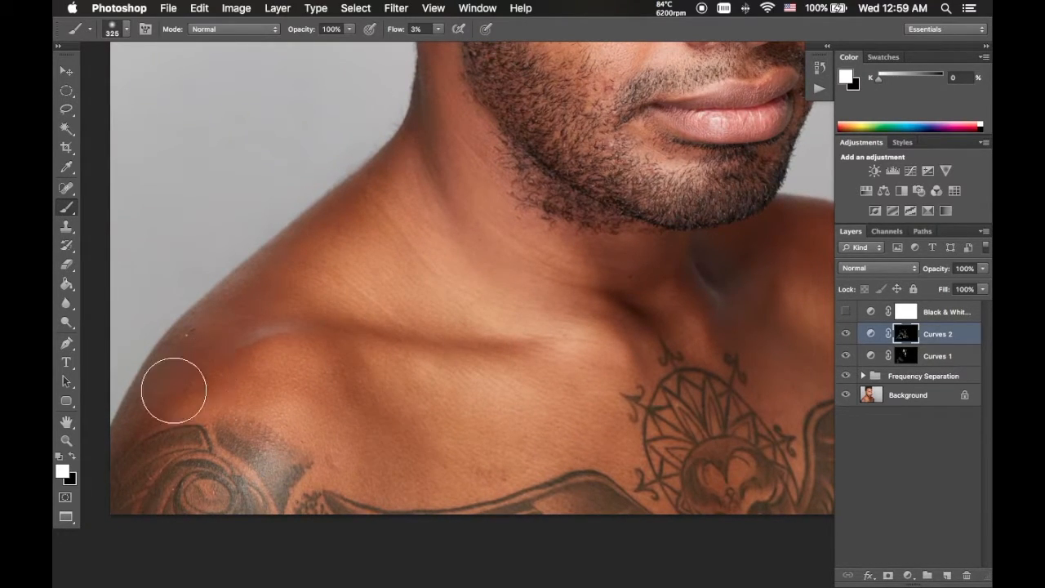
pyautogui.moveTo(479, 205); pyautogui.dragTo(439, 332)
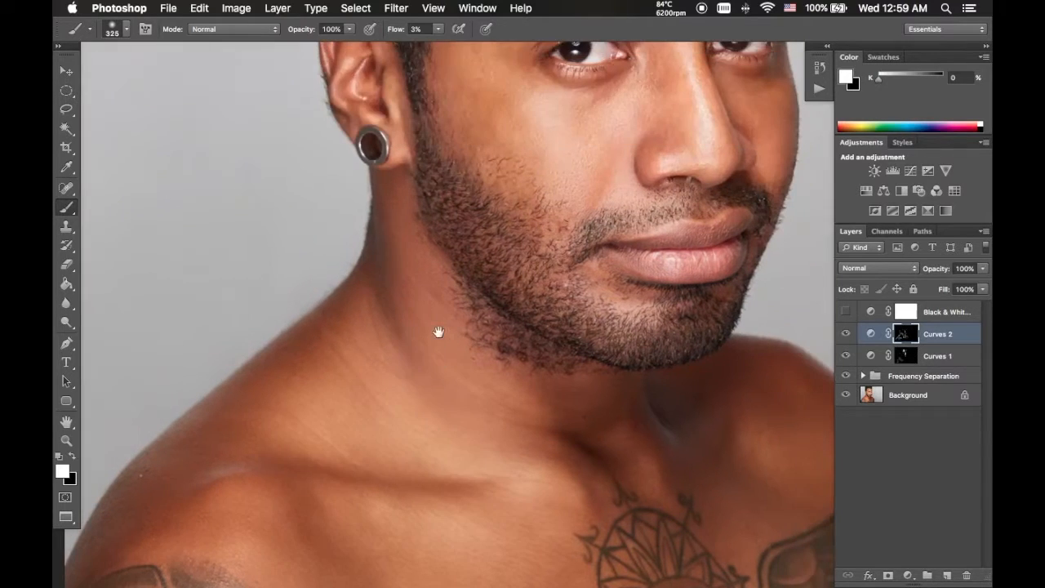
# - Toggle the Curves 2 layer repeatedly to compare the whole portrait and the face before and after the darkening
pyautogui.press('z')
pyautogui.moveTo(537, 339)
pyautogui.mouseDown()
pyautogui.moveTo(485, 397)
pyautogui.moveTo(493, 401)
pyautogui.mouseUp()
pyautogui.click(847, 336)
pyautogui.click(847, 336)
pyautogui.click(847, 335)
pyautogui.click(847, 335)
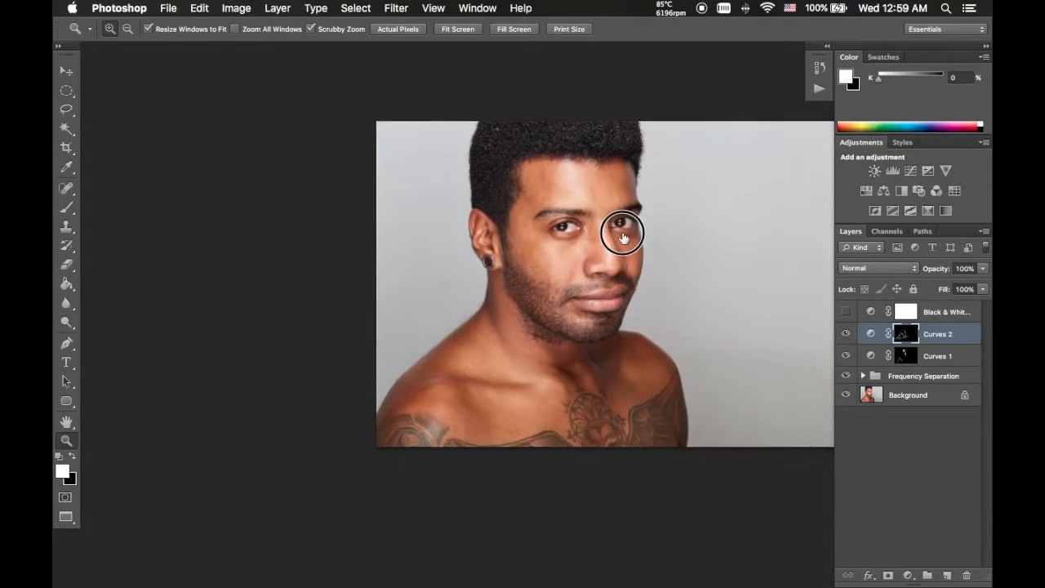
pyautogui.moveTo(621, 229); pyautogui.dragTo(660, 206)
pyautogui.click(847, 336)
pyautogui.click(847, 335)
pyautogui.click(847, 336)
pyautogui.click(847, 336)
pyautogui.click(846, 336)
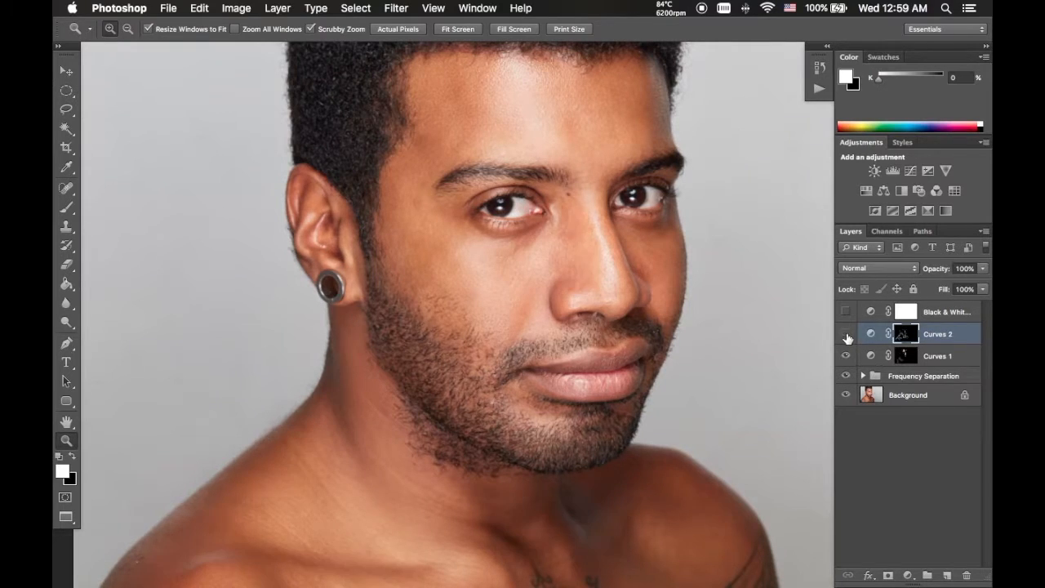
pyautogui.click(847, 336)
pyautogui.click(847, 336)
pyautogui.click(847, 336)
pyautogui.click(847, 336)
pyautogui.click(847, 335)
pyautogui.click(847, 335)
pyautogui.click(847, 336)
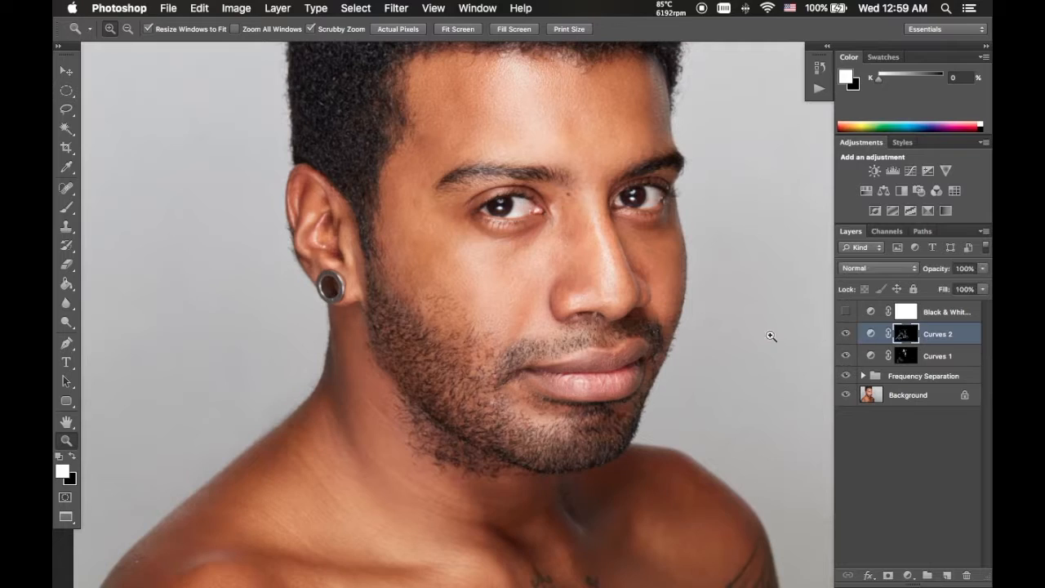
# - Toggle the Curves 2 layer repeatedly to compare the neck, shoulders and chest before and after the darkening
pyautogui.moveTo(595, 436); pyautogui.dragTo(578, 257)
pyautogui.click(846, 335)
pyautogui.click(847, 335)
pyautogui.click(847, 335)
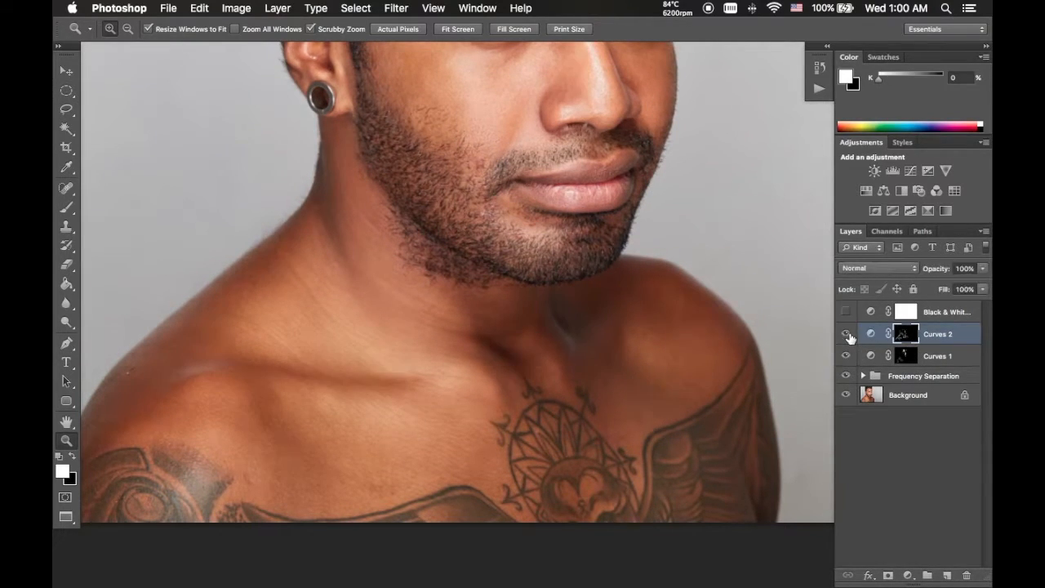
pyautogui.click(846, 335)
pyautogui.click(846, 335)
pyautogui.click(845, 335)
pyautogui.click(845, 335)
pyautogui.click(845, 335)
pyautogui.click(846, 335)
pyautogui.click(845, 335)
# - Brush the Curves 2 mask over the shoulder tattoo's dark areas with a size 143 brush
pyautogui.moveTo(646, 414); pyautogui.dragTo(730, 289)
pyautogui.moveTo(322, 331); pyautogui.dragTo(357, 311)
pyautogui.moveTo(408, 332); pyautogui.dragTo(339, 349)
pyautogui.press('b')
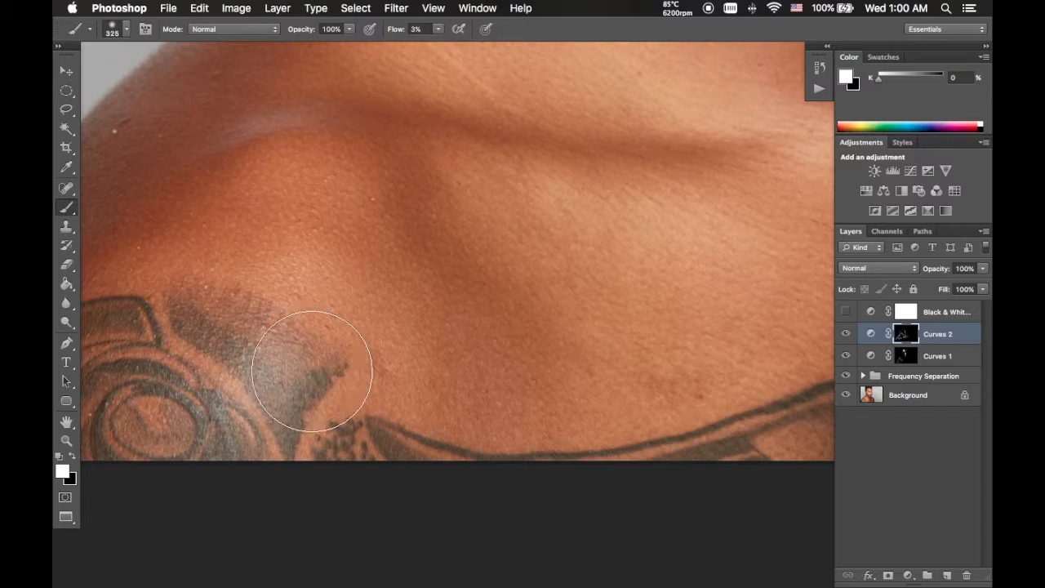
pyautogui.moveTo(320, 369); pyautogui.dragTo(278, 369)
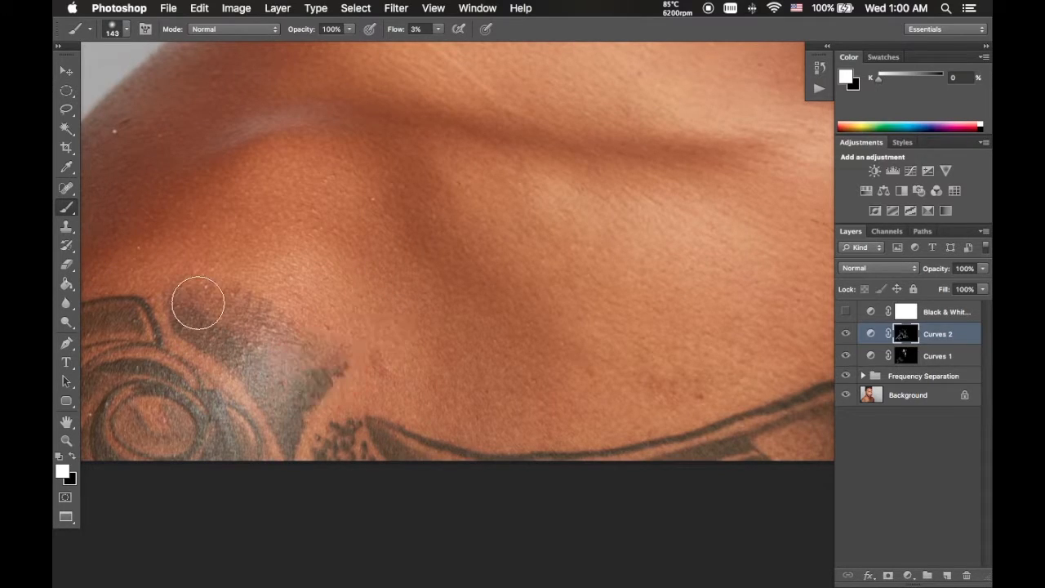
pyautogui.moveTo(212, 339)
pyautogui.mouseDown()
pyautogui.moveTo(287, 423)
pyautogui.moveTo(316, 384)
pyautogui.mouseUp()
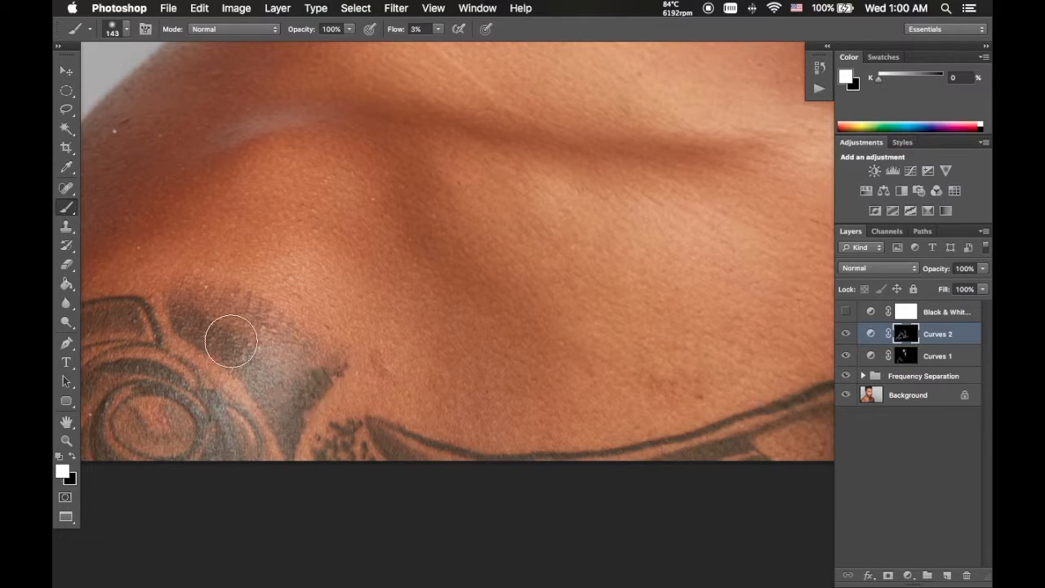
pyautogui.hscroll(-5, 142, 315)
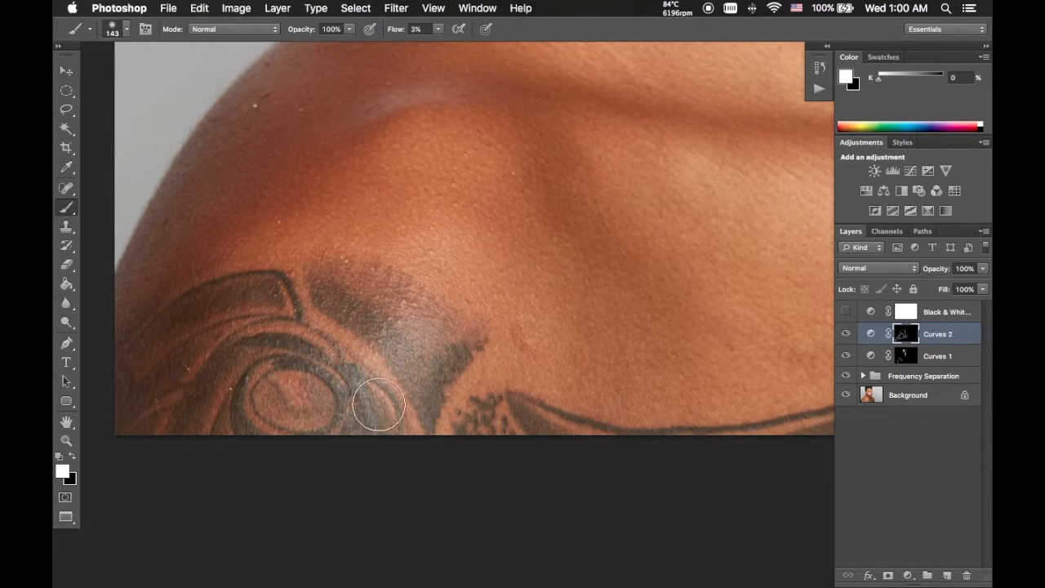
# - Brush the Curves 2 mask along the curved chest tattoo at the image's lower edge with the size 143 brush
pyautogui.hscroll(5, 227, 421)
pyautogui.scroll(-2, 227, 421)
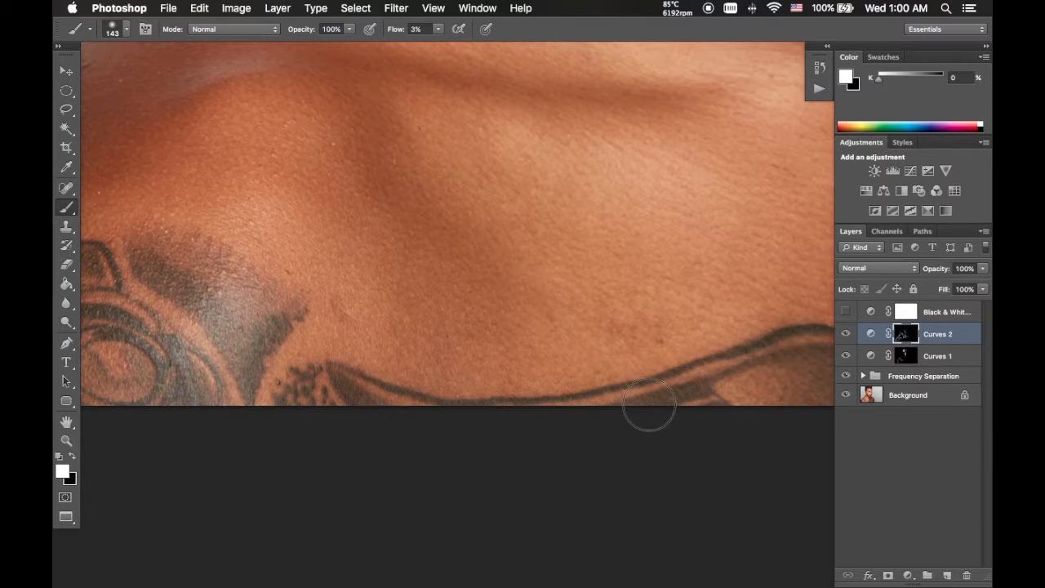
pyautogui.moveTo(715, 359); pyautogui.dragTo(562, 380)
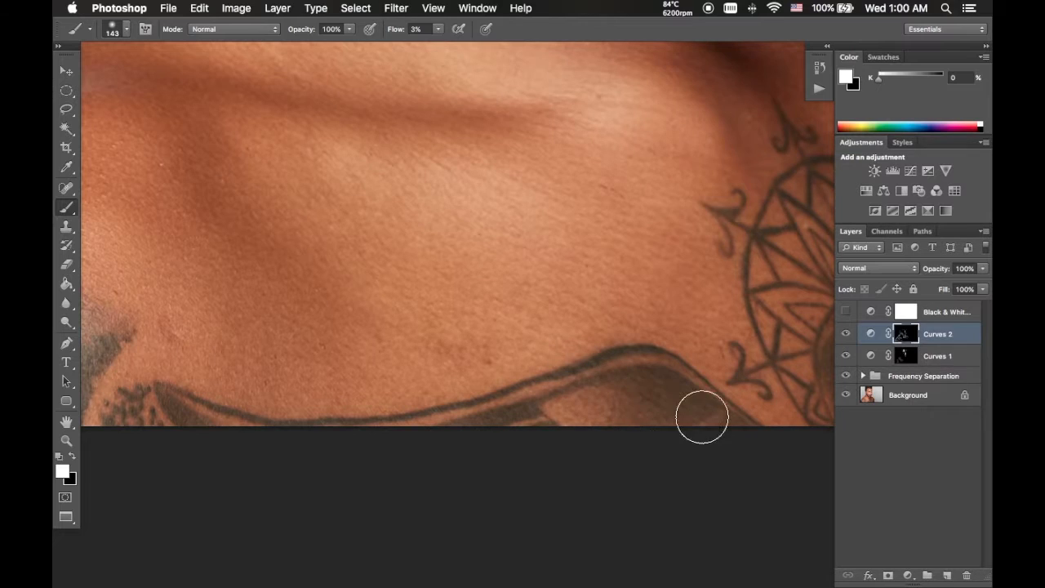
pyautogui.moveTo(703, 401); pyautogui.dragTo(544, 405)
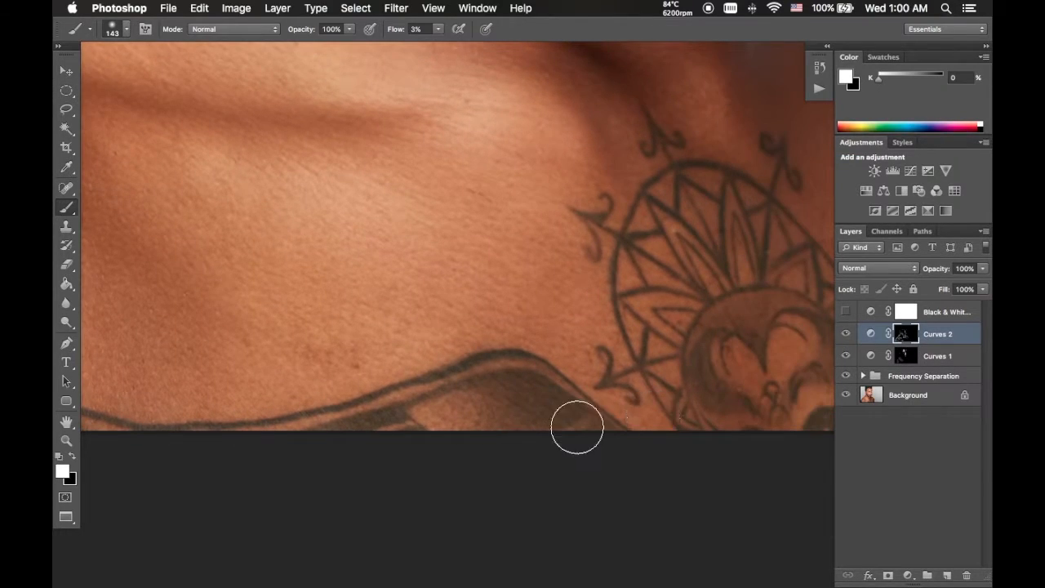
# - Brush the Curves 2 mask over the lines of the round owl tattoo on the chest with a size 78 brush
pyautogui.moveTo(620, 387); pyautogui.dragTo(567, 387)
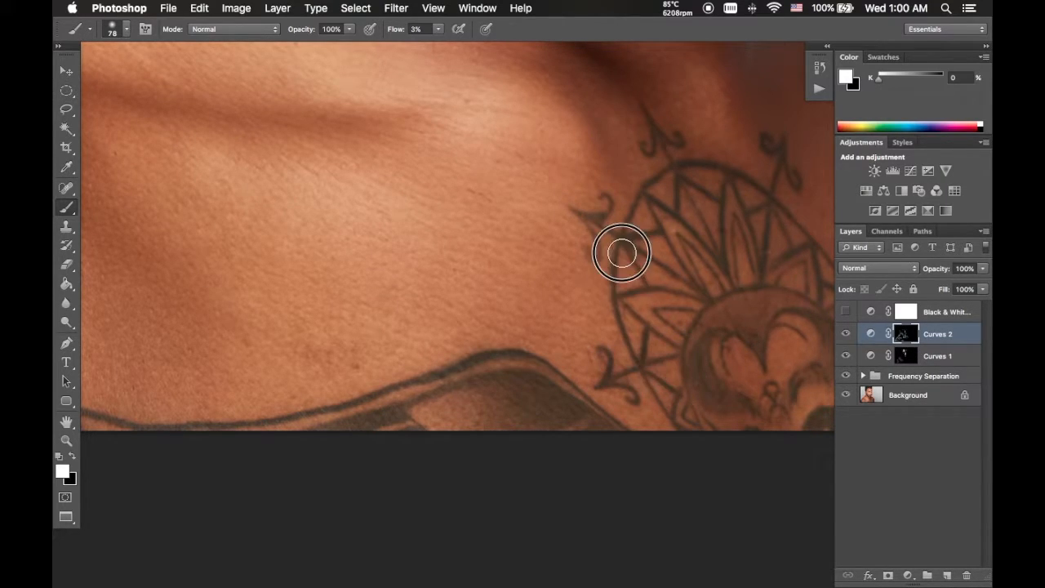
pyautogui.moveTo(591, 212)
pyautogui.mouseDown()
pyautogui.moveTo(590, 233)
pyautogui.moveTo(657, 268)
pyautogui.mouseUp()
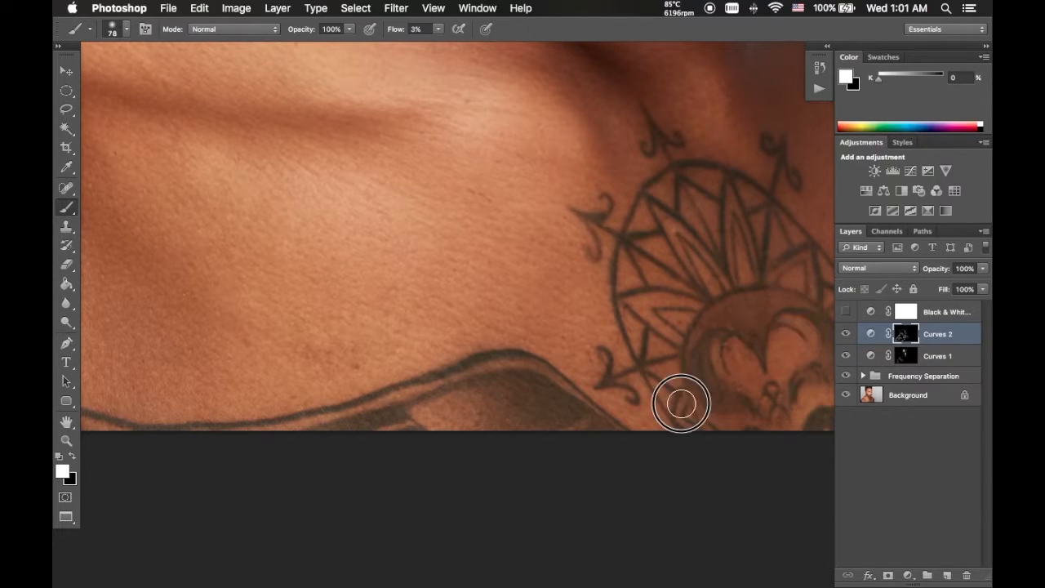
pyautogui.hscroll(5, 658, 345)
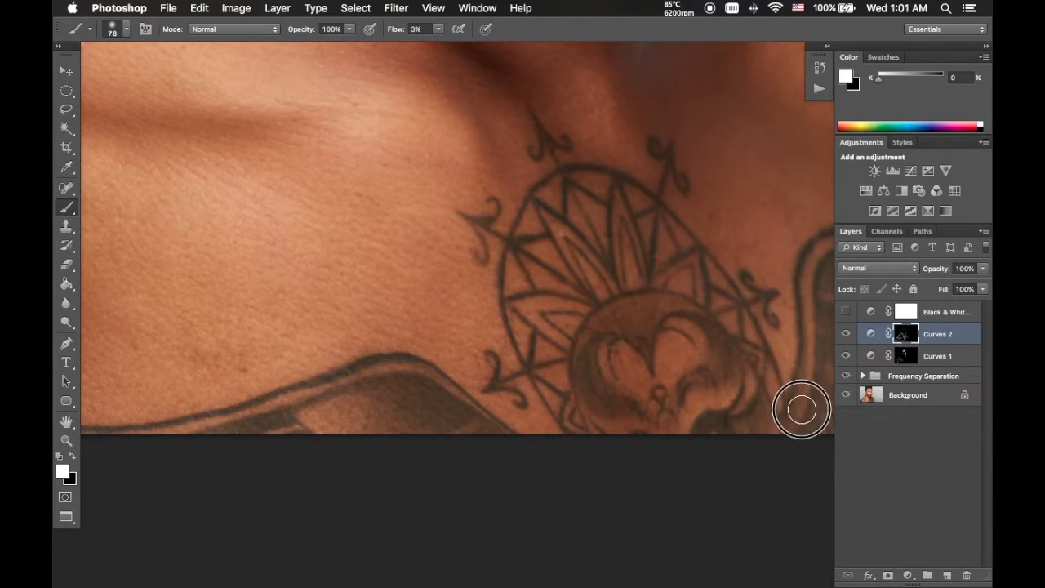
# - Brush the Curves 2 mask along the outline of the winged chest tattoo beside the owl with a size 47 brush
pyautogui.hscroll(5, 658, 401)
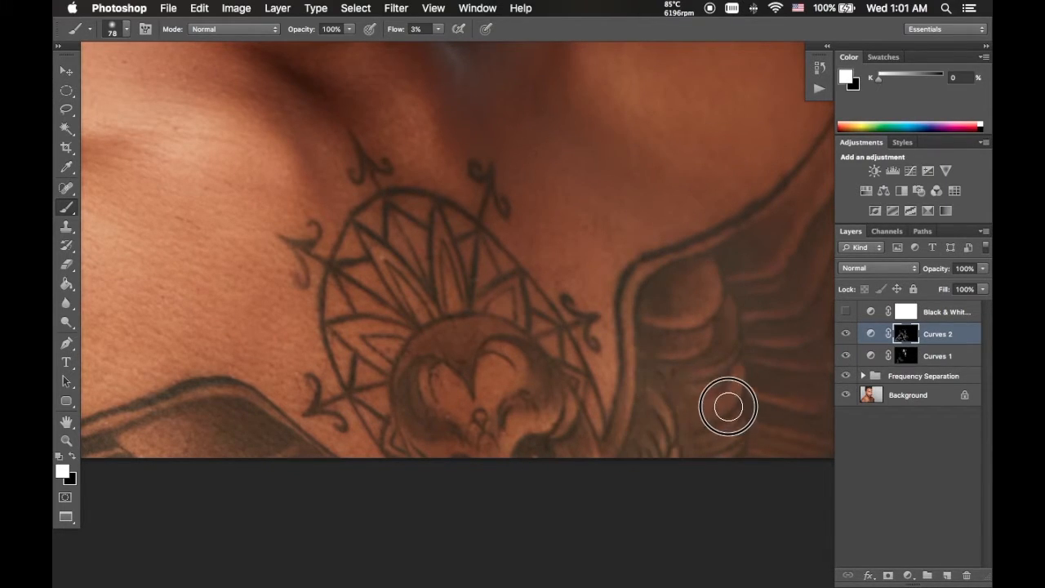
pyautogui.hscroll(3, 727, 407)
pyautogui.scroll(2, 727, 406)
pyautogui.moveTo(647, 299)
pyautogui.mouseDown()
pyautogui.moveTo(508, 378)
pyautogui.moveTo(422, 385)
pyautogui.mouseUp()
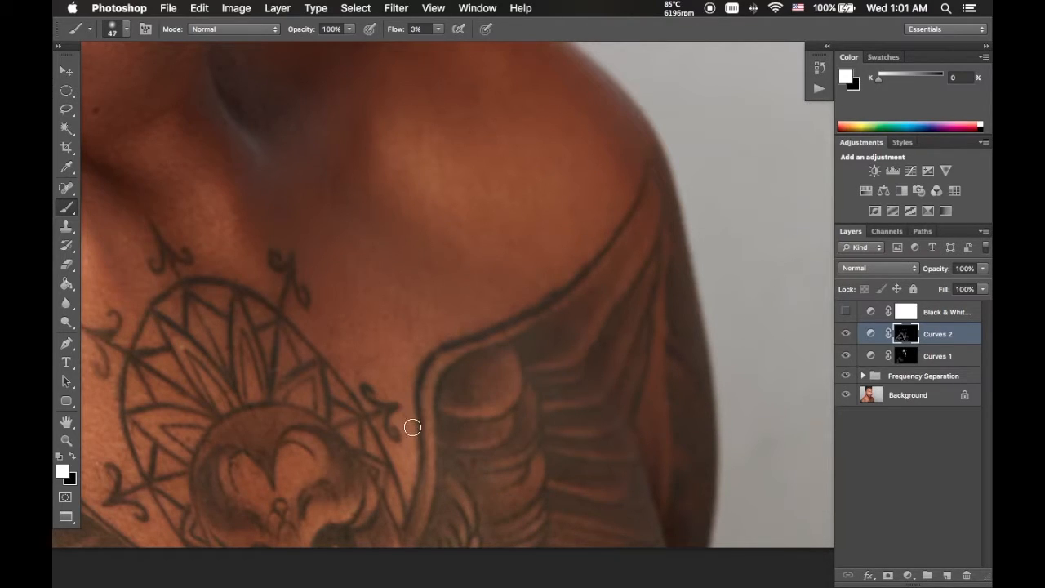
# - Toggle the Curves 2 layer repeatedly, then the Black & White layer, to compare the whole portrait with and without them
pyautogui.press('z')
pyautogui.keyDown('alt'); pyautogui.click(425, 402); pyautogui.keyUp('alt')
pyautogui.moveTo(425, 401); pyautogui.dragTo(384, 473)
pyautogui.moveTo(439, 325); pyautogui.dragTo(426, 360)
pyautogui.moveTo(462, 319); pyautogui.dragTo(483, 328)
pyautogui.click(846, 334)
pyautogui.click(846, 334)
pyautogui.click(846, 334)
pyautogui.click(846, 334)
pyautogui.click(846, 334)
pyautogui.click(846, 334)
pyautogui.click(846, 334)
pyautogui.click(850, 335)
pyautogui.click(850, 335)
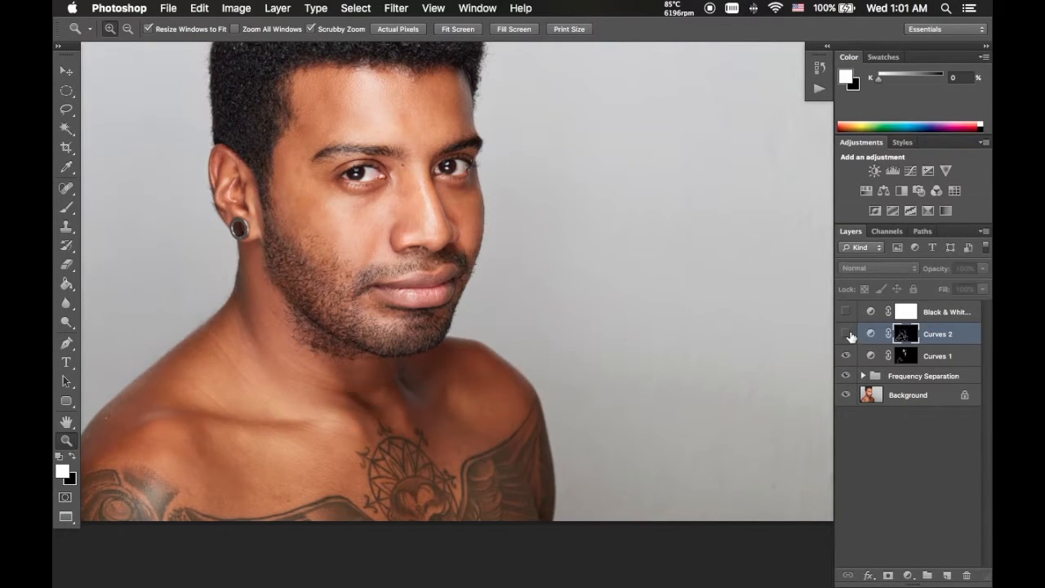
pyautogui.click(849, 335)
pyautogui.click(847, 317)
pyautogui.click(846, 317)
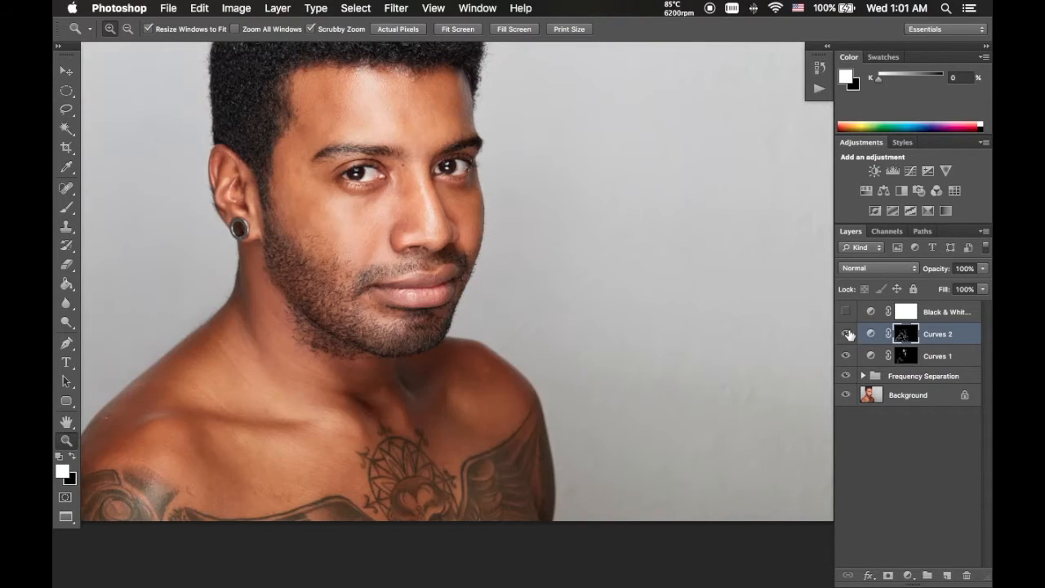
# - Add a new empty layer above the Black & White layer
pyautogui.moveTo(403, 237); pyautogui.dragTo(416, 434)
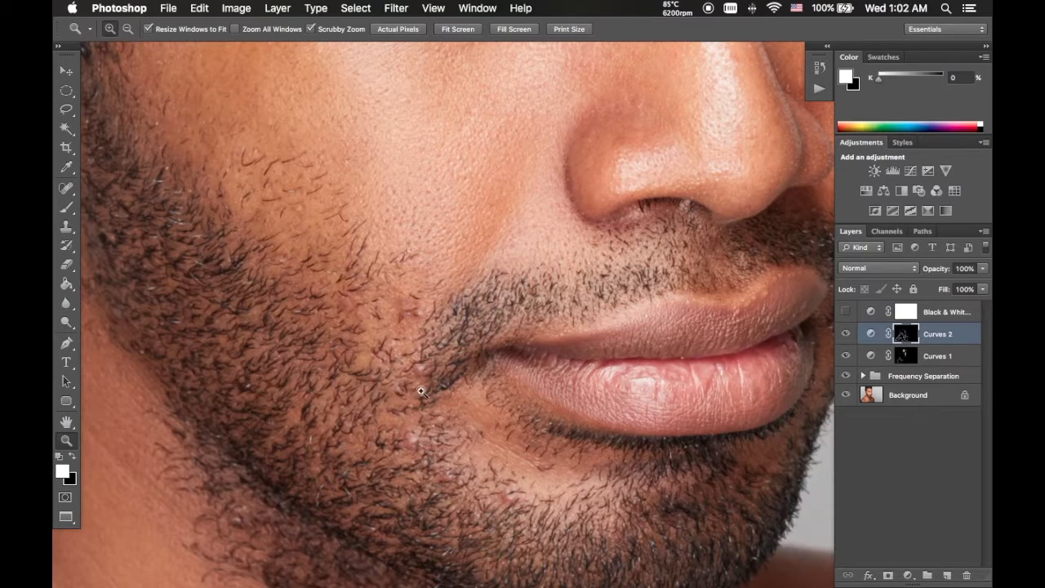
pyautogui.moveTo(449, 295); pyautogui.dragTo(478, 392)
pyautogui.moveTo(501, 293); pyautogui.dragTo(428, 416)
pyautogui.moveTo(509, 299); pyautogui.dragTo(417, 391)
pyautogui.moveTo(523, 281); pyautogui.dragTo(510, 188)
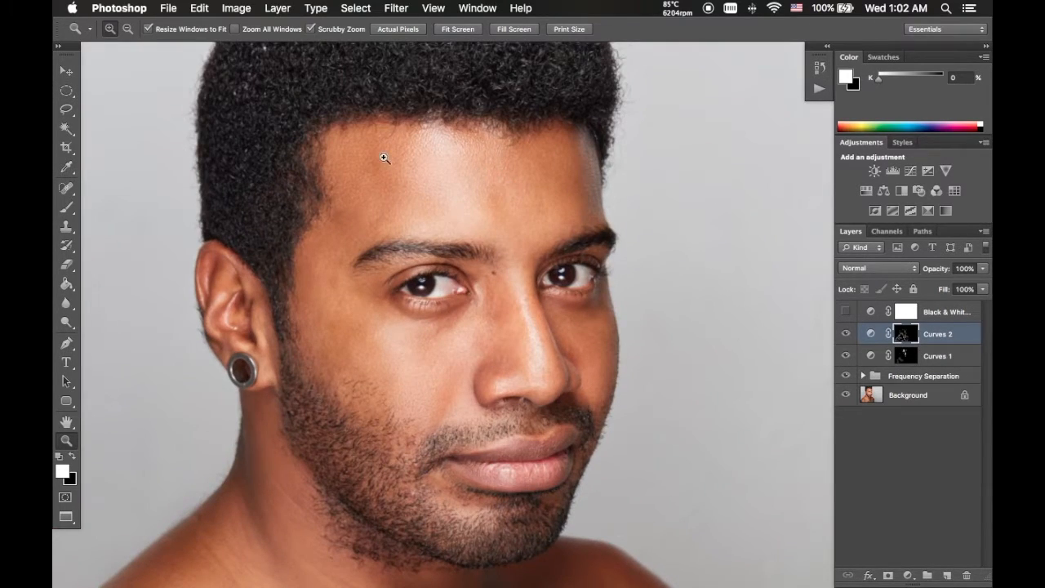
pyautogui.click(905, 315)
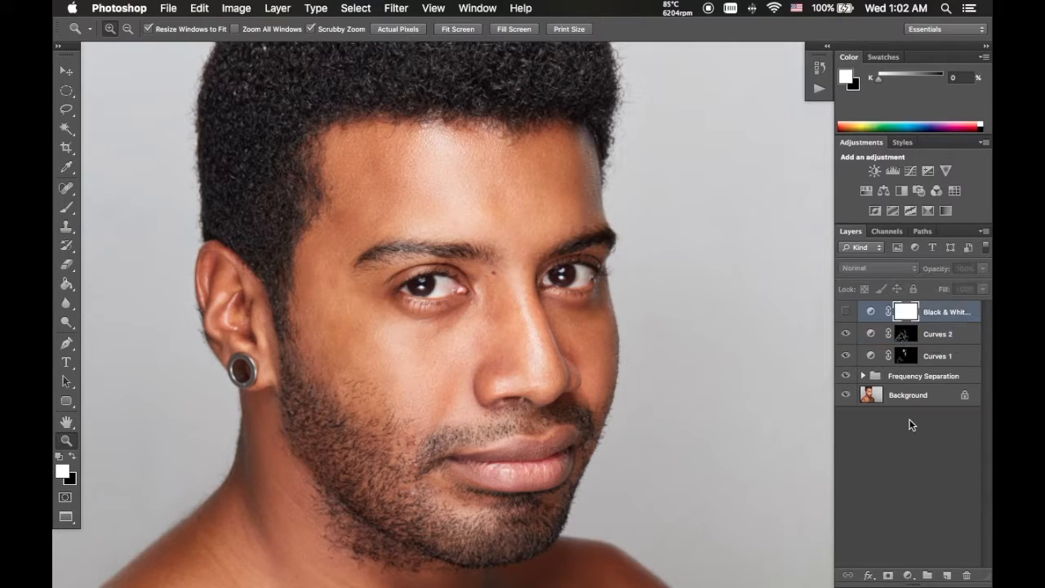
pyautogui.click(947, 574)
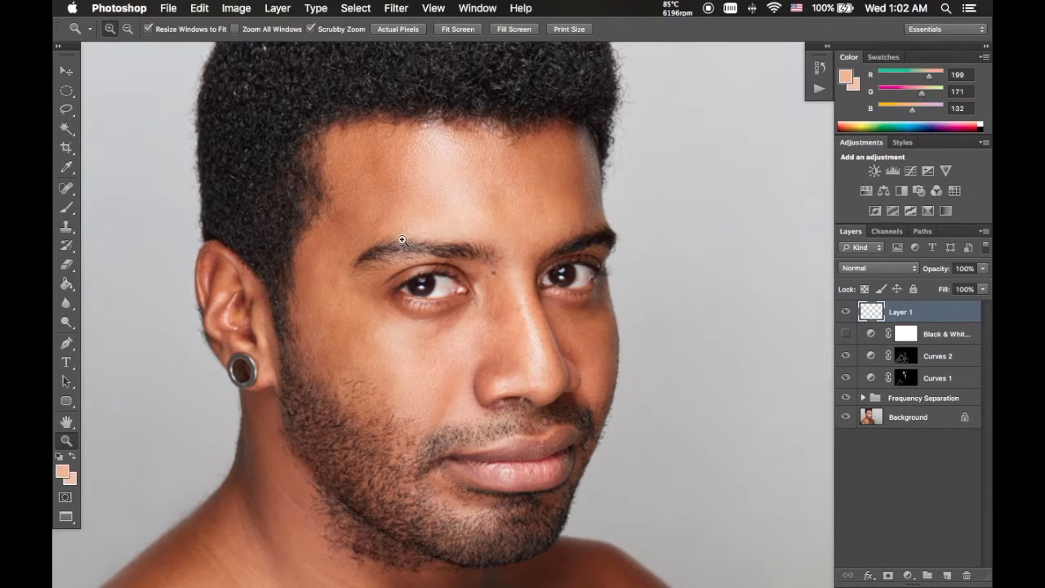
# - Set the brush's foreground colour to pure red with RGB values 255, 0, 0
pyautogui.press('b')
pyautogui.click(62, 472)
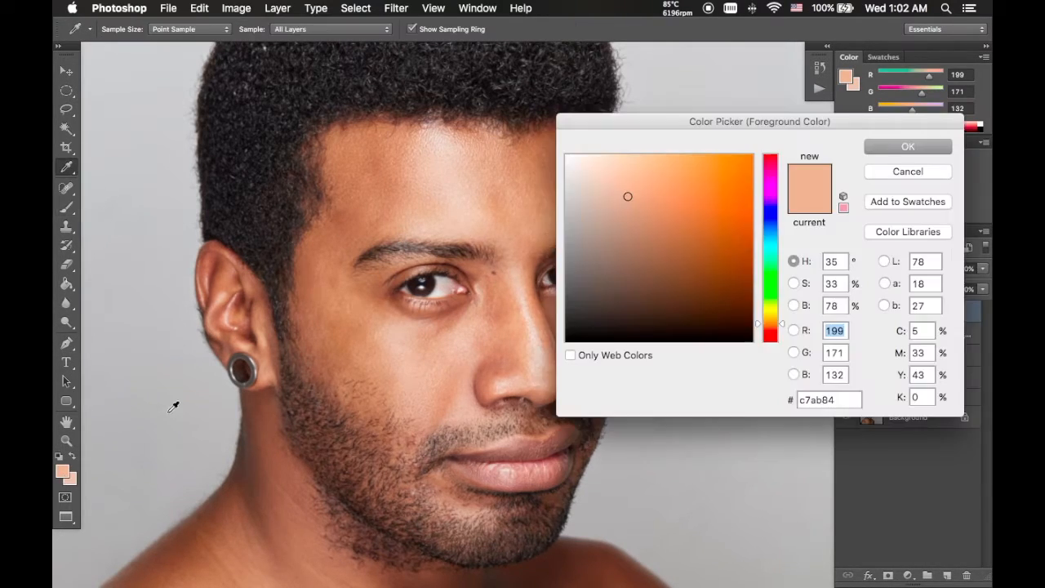
pyautogui.moveTo(762, 196); pyautogui.dragTo(770, 155)
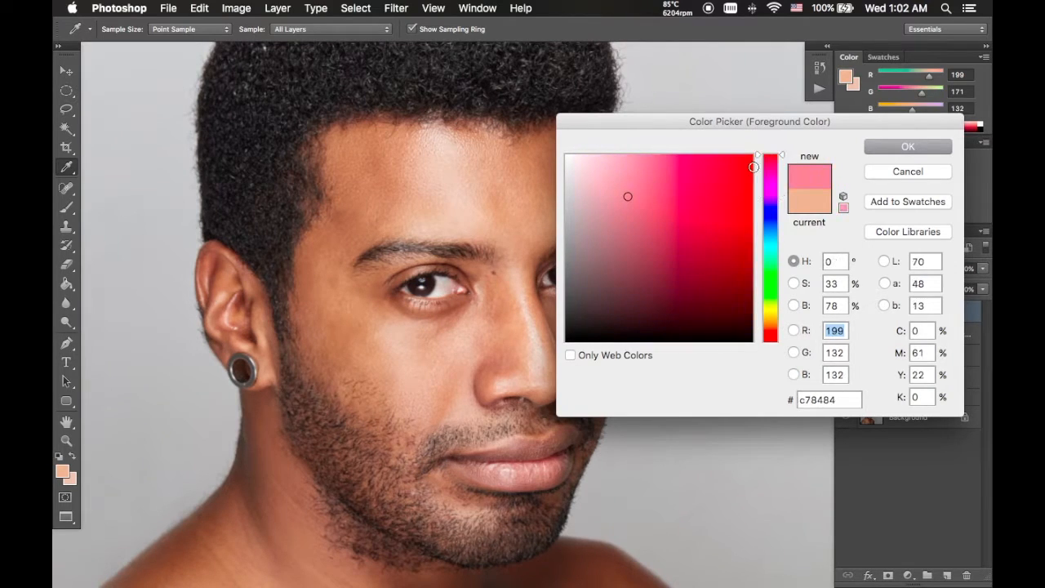
pyautogui.click(752, 155)
pyautogui.click(882, 147)
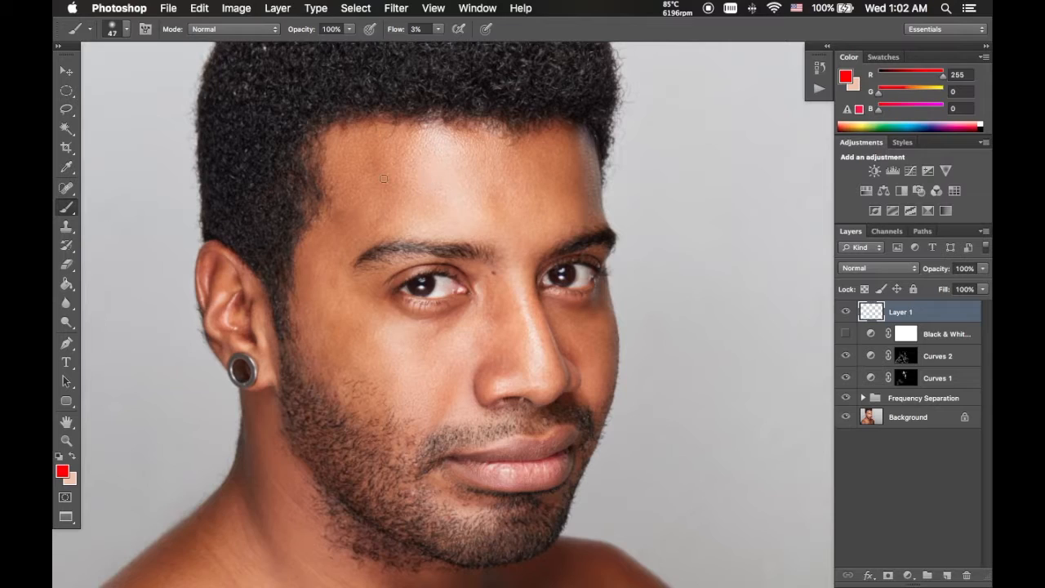
# - Set the brush flow to 100% and circle the dark forehead patch near the temple in red on Layer 1
pyautogui.moveTo(410, 224)
pyautogui.mouseDown()
pyautogui.moveTo(450, 226)
pyautogui.moveTo(452, 161)
pyautogui.moveTo(334, 215)
pyautogui.moveTo(426, 240)
pyautogui.mouseUp()
pyautogui.click(438, 28)
pyautogui.moveTo(443, 41); pyautogui.dragTo(543, 45)
pyautogui.moveTo(378, 233)
pyautogui.mouseDown()
pyautogui.moveTo(427, 230)
pyautogui.moveTo(456, 172)
pyautogui.moveTo(385, 116)
pyautogui.moveTo(323, 135)
pyautogui.moveTo(323, 235)
pyautogui.moveTo(408, 233)
pyautogui.mouseUp()
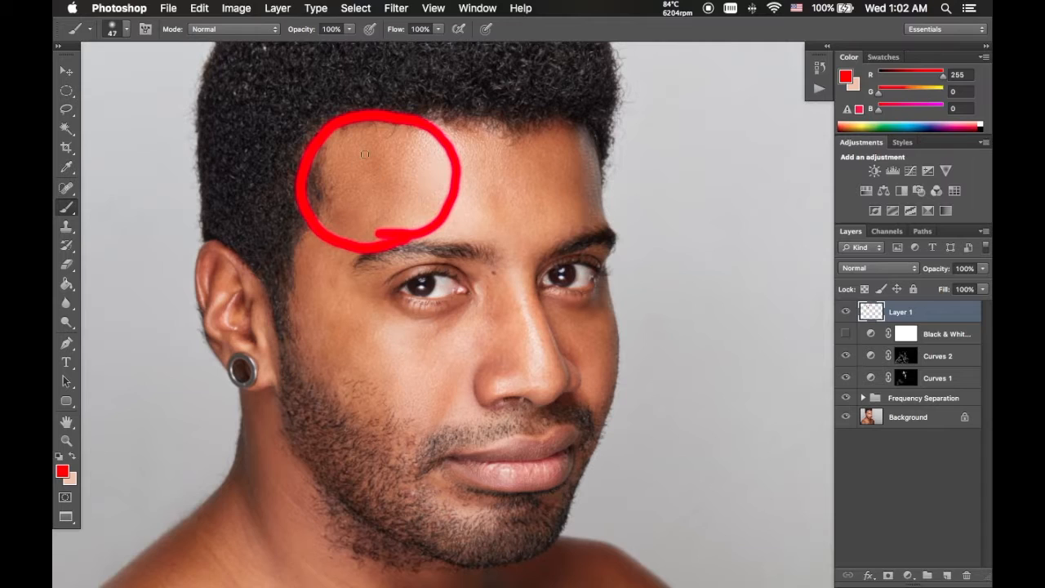
# - Circle the cheek, the side of the nose and both under-eye areas in red on Layer 1
pyautogui.press('z')
pyautogui.moveTo(401, 171); pyautogui.dragTo(447, 141)
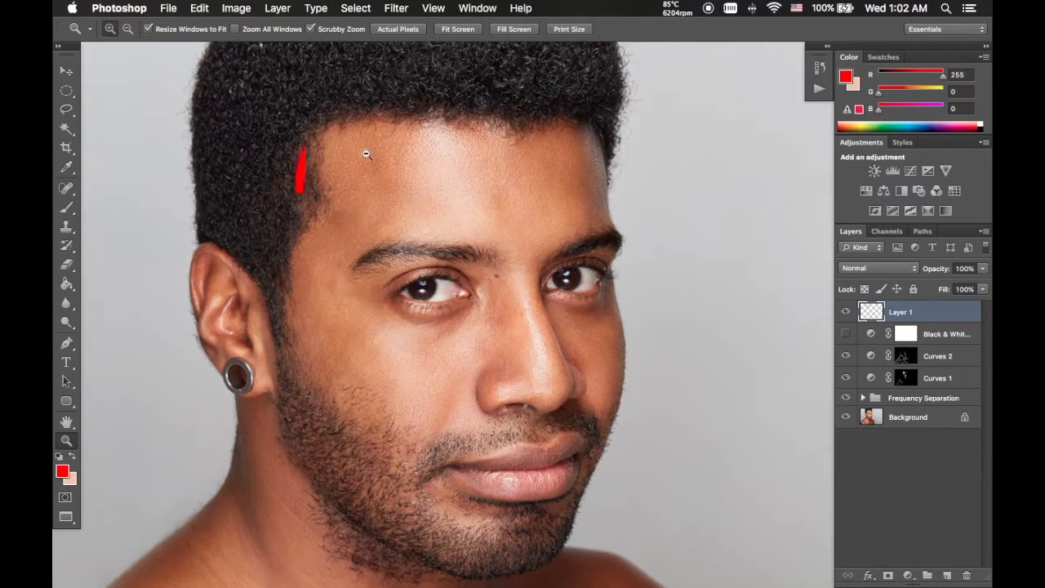
pyautogui.moveTo(366, 154); pyautogui.dragTo(406, 195)
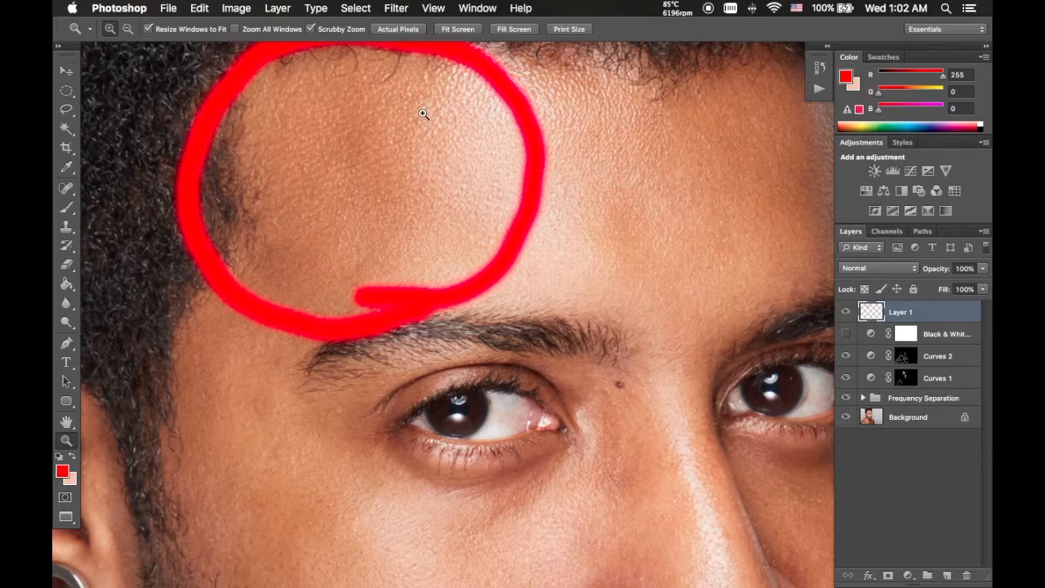
pyautogui.moveTo(406, 159); pyautogui.dragTo(349, 241)
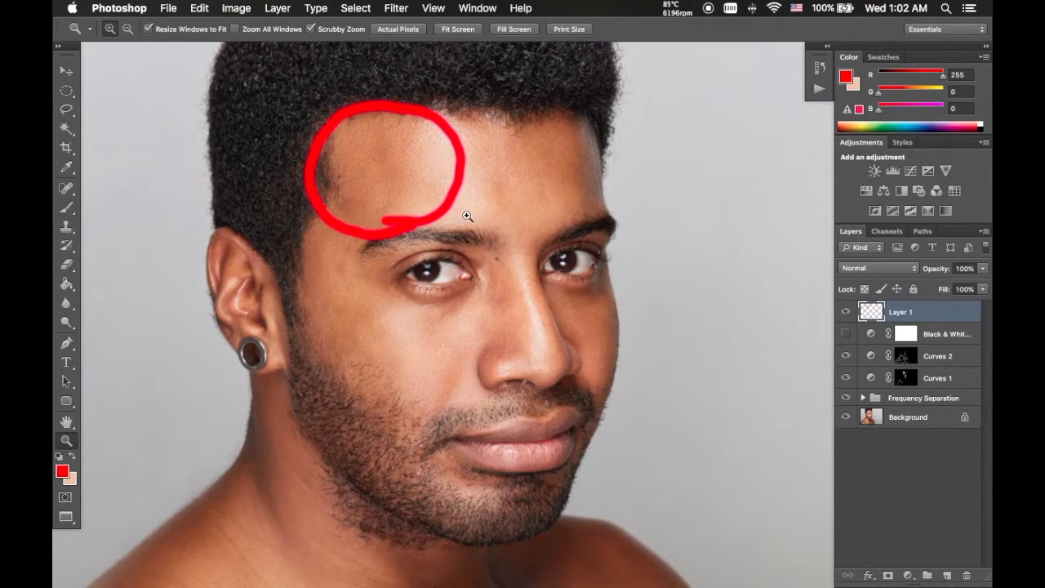
pyautogui.press('b')
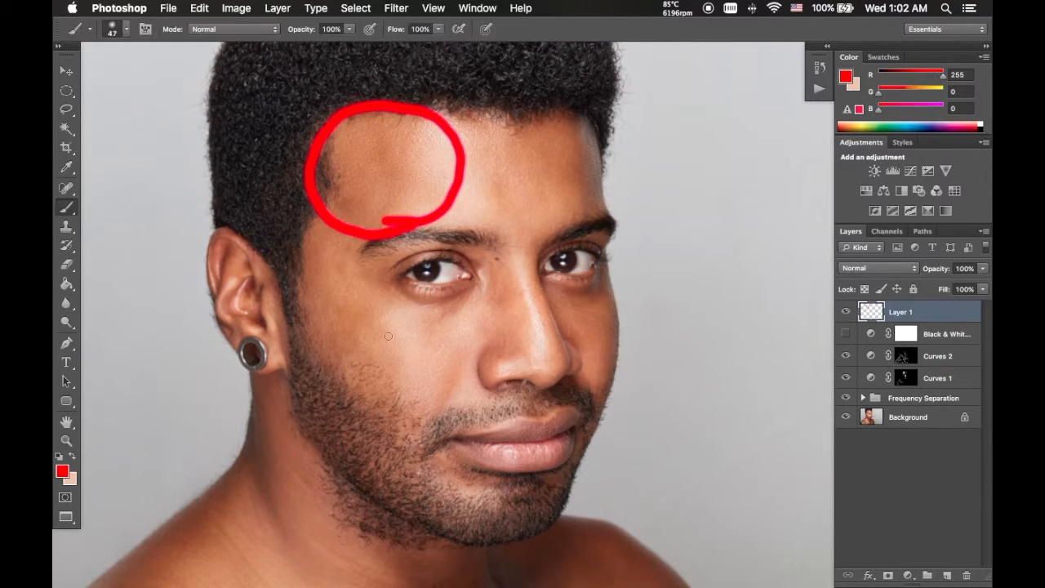
pyautogui.moveTo(413, 327)
pyautogui.mouseDown()
pyautogui.moveTo(397, 296)
pyautogui.moveTo(338, 268)
pyautogui.moveTo(306, 331)
pyautogui.moveTo(358, 361)
pyautogui.moveTo(384, 392)
pyautogui.moveTo(415, 339)
pyautogui.moveTo(410, 320)
pyautogui.mouseUp()
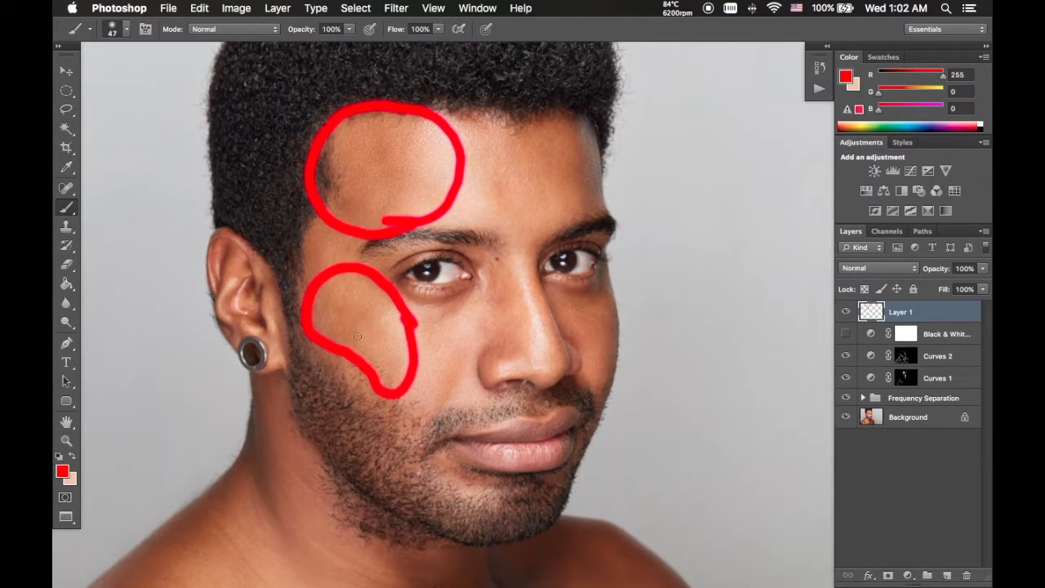
pyautogui.moveTo(476, 337)
pyautogui.mouseDown()
pyautogui.moveTo(513, 315)
pyautogui.moveTo(507, 264)
pyautogui.moveTo(495, 258)
pyautogui.moveTo(476, 334)
pyautogui.mouseUp()
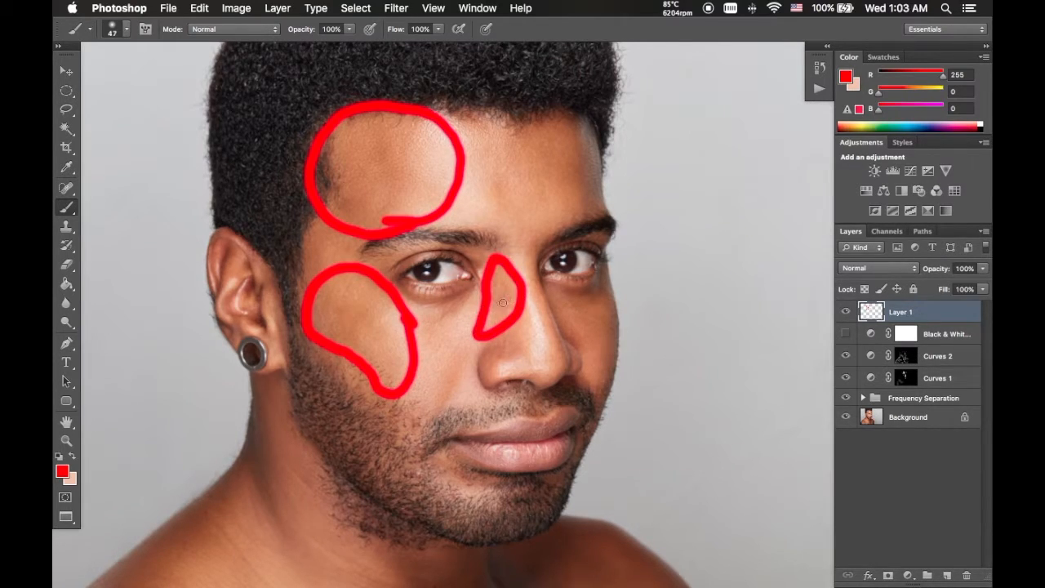
pyautogui.moveTo(480, 286)
pyautogui.mouseDown()
pyautogui.moveTo(400, 290)
pyautogui.moveTo(391, 307)
pyautogui.moveTo(477, 312)
pyautogui.moveTo(486, 285)
pyautogui.mouseUp()
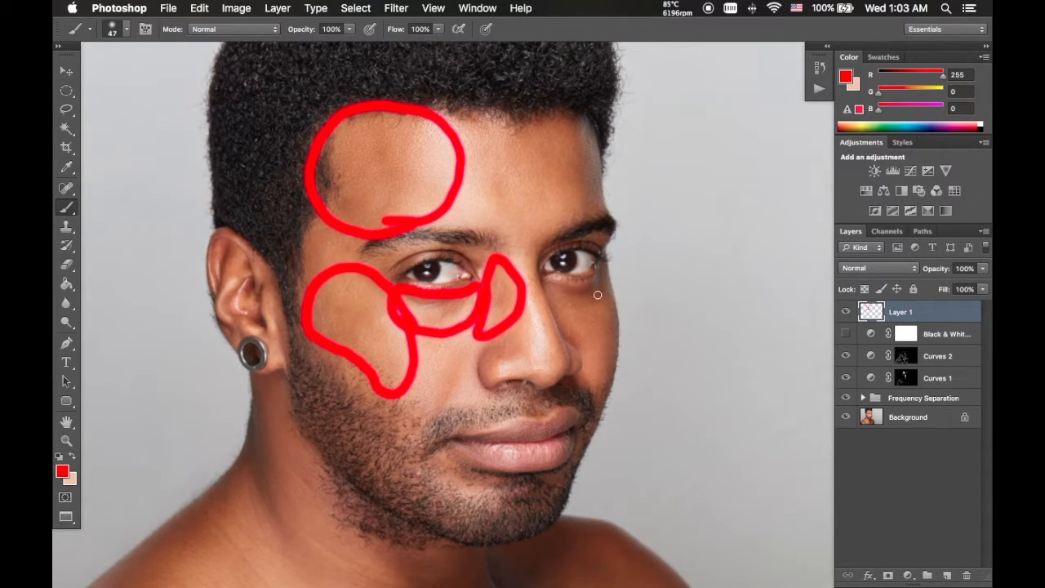
pyautogui.moveTo(600, 290)
pyautogui.mouseDown()
pyautogui.moveTo(552, 304)
pyautogui.moveTo(581, 314)
pyautogui.moveTo(606, 280)
pyautogui.mouseUp()
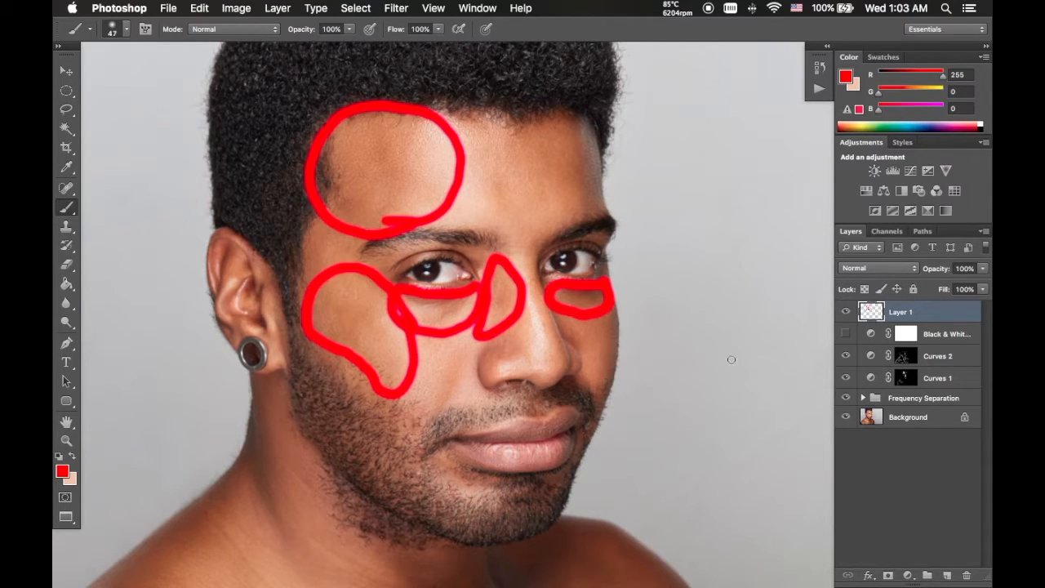
# - Hide the red markings on Layer 1 and select the LOW layer inside the Frequency Separation group
pyautogui.click(845, 312)
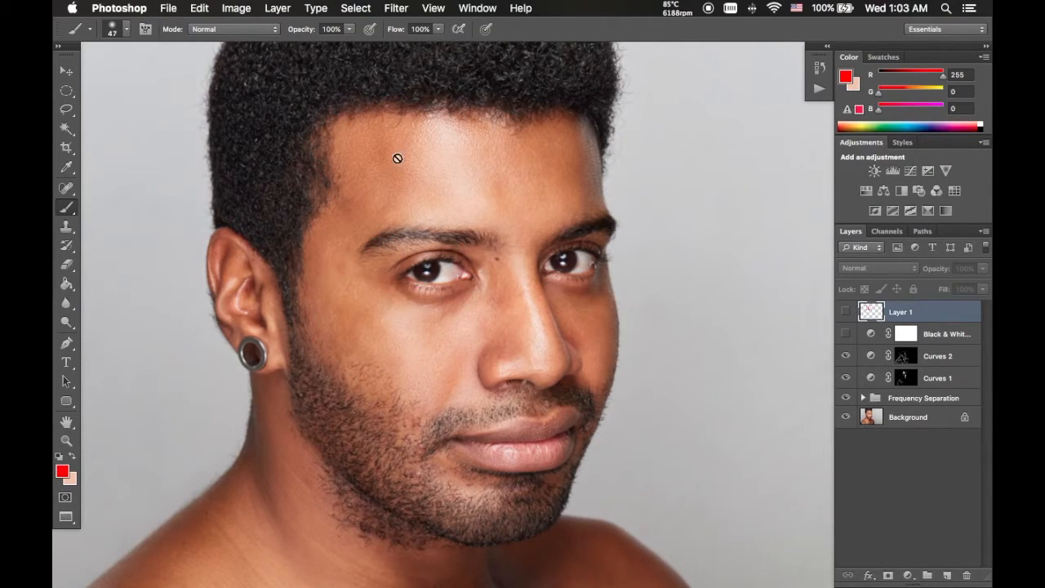
pyautogui.press('z')
pyautogui.moveTo(373, 174)
pyautogui.mouseDown()
pyautogui.moveTo(415, 152)
pyautogui.moveTo(413, 165)
pyautogui.mouseUp()
pyautogui.moveTo(451, 214)
pyautogui.mouseDown()
pyautogui.moveTo(441, 218)
pyautogui.moveTo(455, 205)
pyautogui.moveTo(467, 210)
pyautogui.mouseUp()
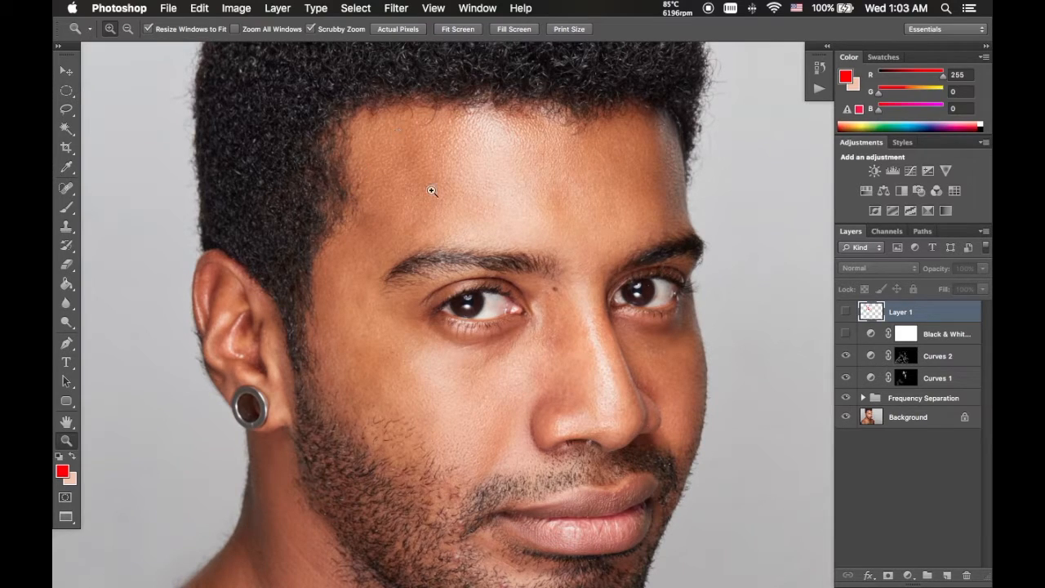
pyautogui.click(864, 397)
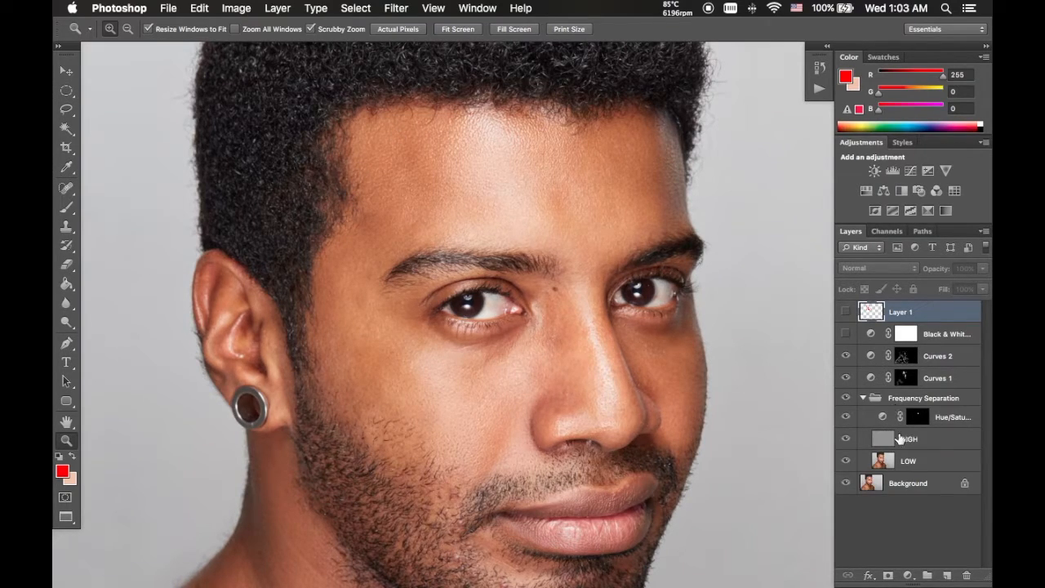
pyautogui.click(902, 462)
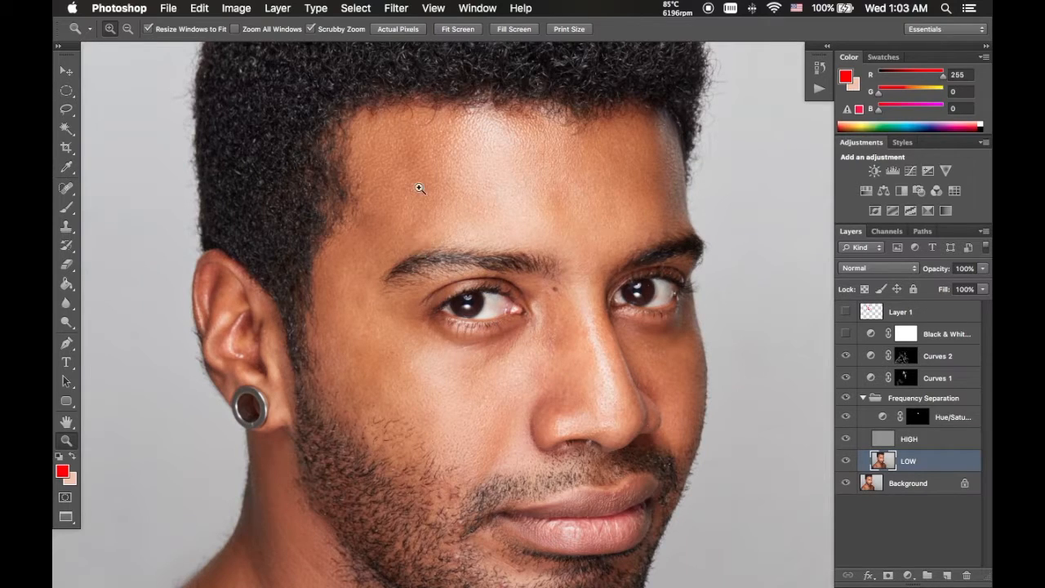
# - Set the Clone Stamp to size 301 with 71% opacity and 71% flow
pyautogui.press('s')
pyautogui.moveTo(401, 203)
pyautogui.mouseDown()
pyautogui.moveTo(447, 202)
pyautogui.moveTo(427, 203)
pyautogui.mouseUp()
pyautogui.moveTo(347, 33); pyautogui.dragTo(327, 42)
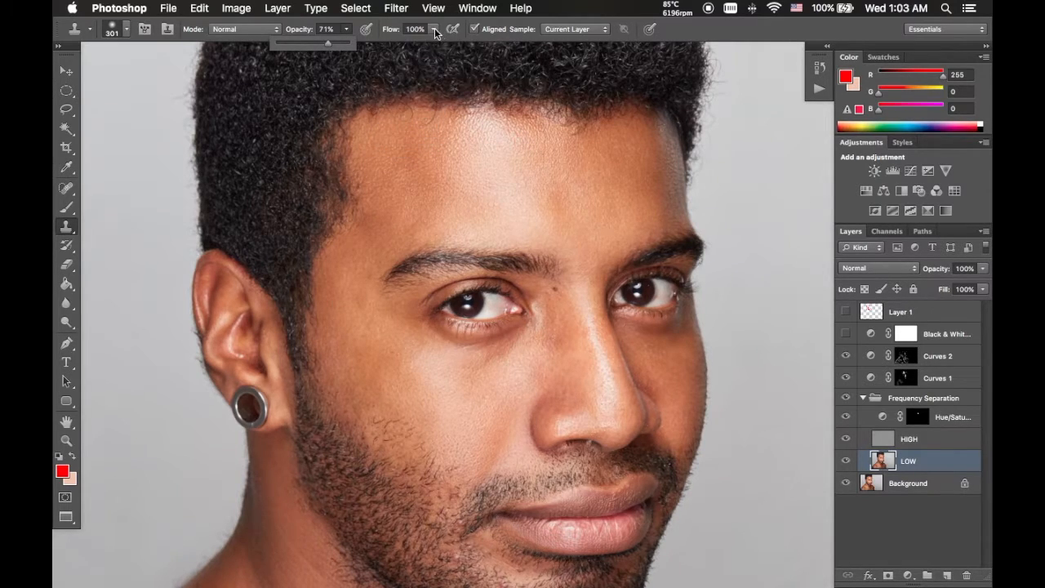
pyautogui.click(434, 30)
pyautogui.moveTo(435, 42); pyautogui.dragTo(413, 46)
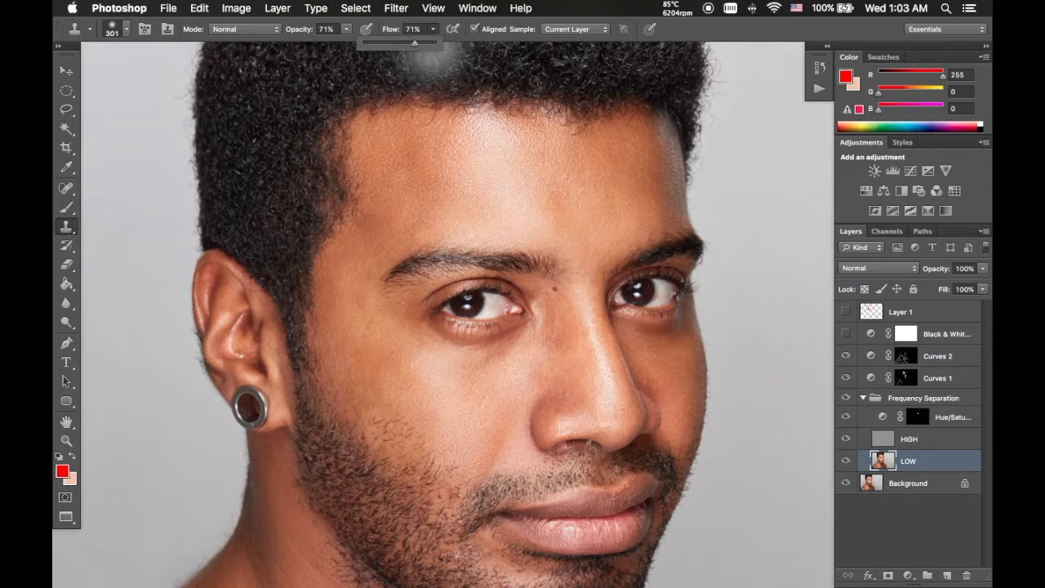
# - Try cloning sampled forehead skin over the dark patch near the temple on the LOW layer, then undo the stroke
pyautogui.keyDown('alt'); pyautogui.click(417, 190); pyautogui.keyUp('alt')
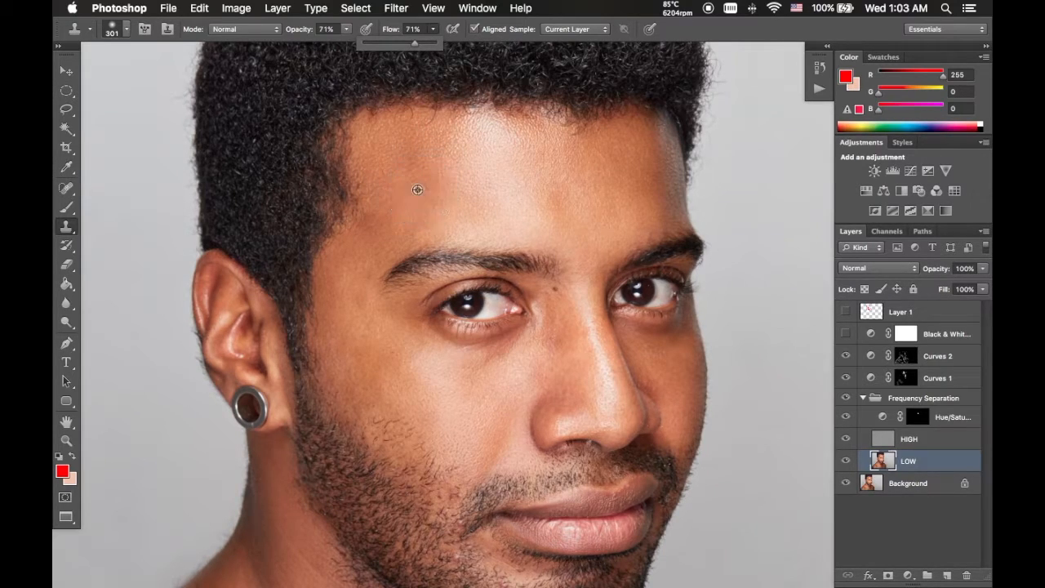
pyautogui.keyDown('alt'); pyautogui.click(430, 175); pyautogui.keyUp('alt')
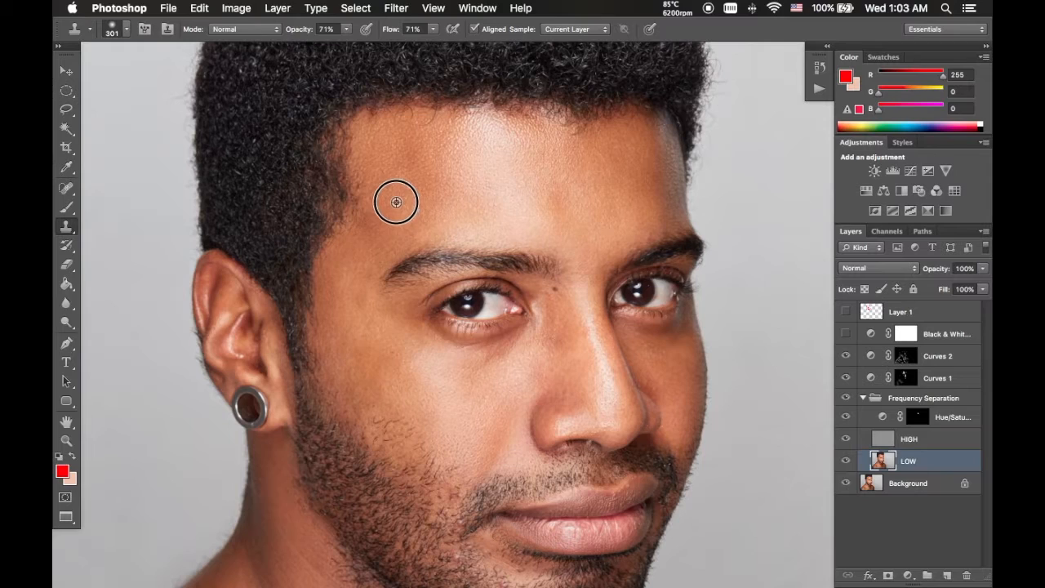
pyautogui.moveTo(429, 160)
pyautogui.mouseDown()
pyautogui.moveTo(399, 152)
pyautogui.moveTo(430, 171)
pyautogui.moveTo(427, 197)
pyautogui.moveTo(446, 190)
pyautogui.moveTo(410, 211)
pyautogui.moveTo(441, 174)
pyautogui.mouseUp()
pyautogui.press('super+z')
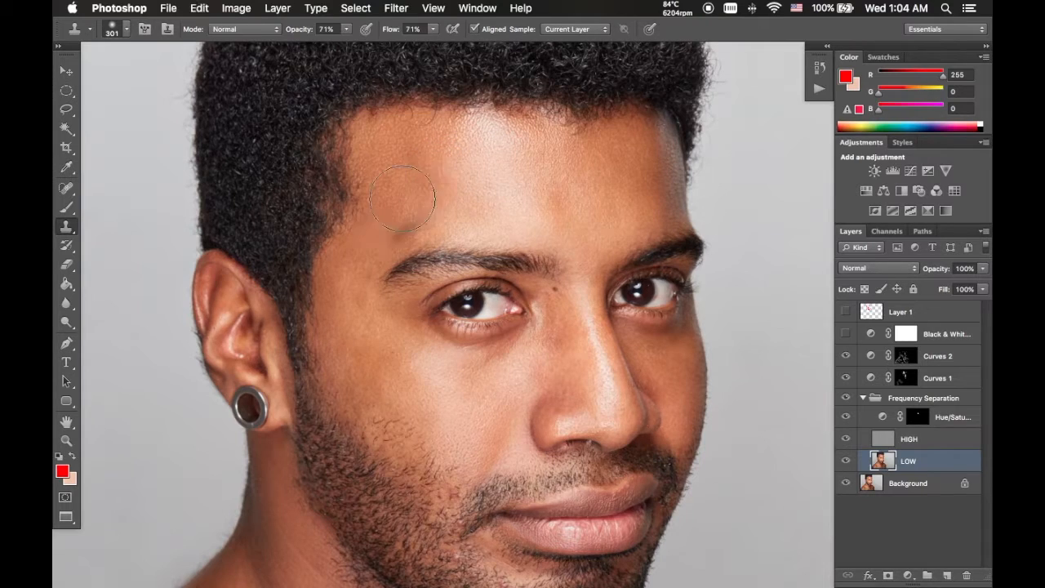
# - Clone nearby skin tones over the dark forehead patch and temple on the LOW layer with a size 211 brush
pyautogui.moveTo(411, 189); pyautogui.dragTo(394, 187)
pyautogui.keyDown('alt'); pyautogui.click(394, 187); pyautogui.keyUp('alt')
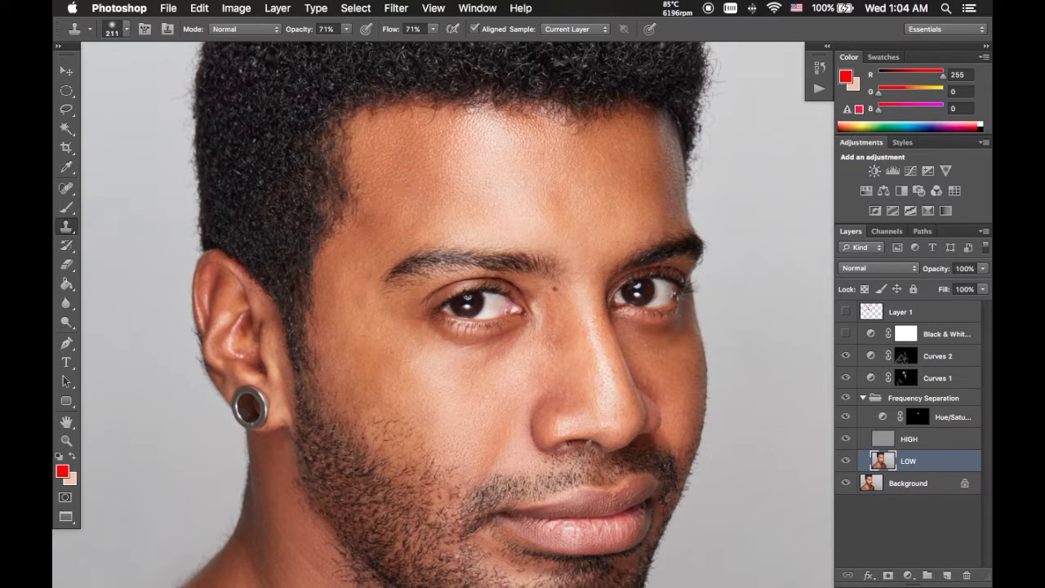
pyautogui.moveTo(422, 222); pyautogui.dragTo(421, 214)
pyautogui.press('super+z')
pyautogui.keyDown('alt'); pyautogui.click(435, 180); pyautogui.keyUp('alt')
pyautogui.moveTo(382, 219); pyautogui.dragTo(366, 241)
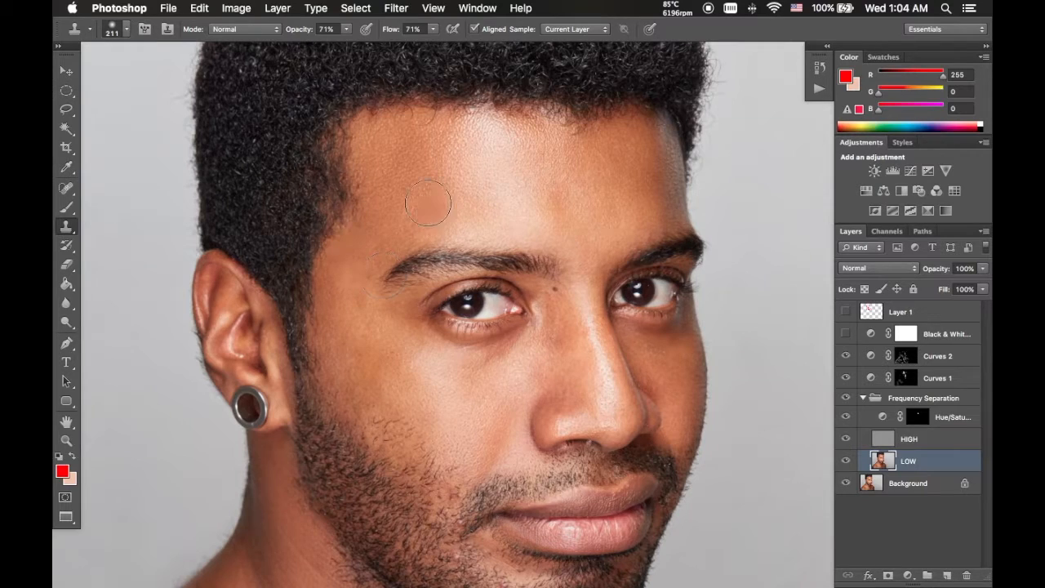
pyautogui.keyDown('alt'); pyautogui.click(383, 155); pyautogui.keyUp('alt')
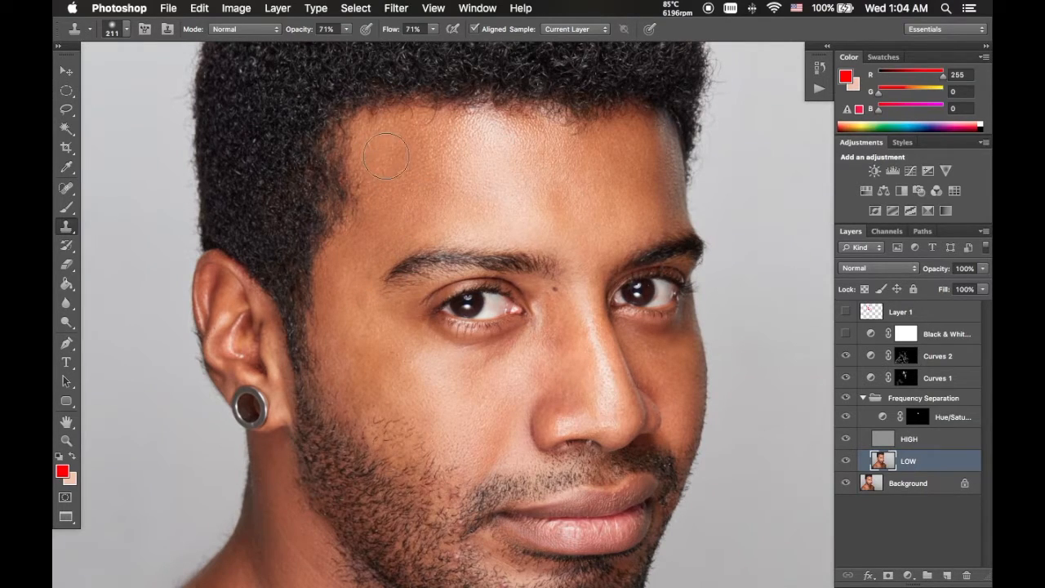
pyautogui.moveTo(409, 165)
pyautogui.mouseDown()
pyautogui.moveTo(416, 152)
pyautogui.moveTo(445, 195)
pyautogui.mouseUp()
# - Clone skin from beside the nose over the discoloured patch on its side on the LOW layer with a size 132 brush
pyautogui.scroll(-1, 590, 274)
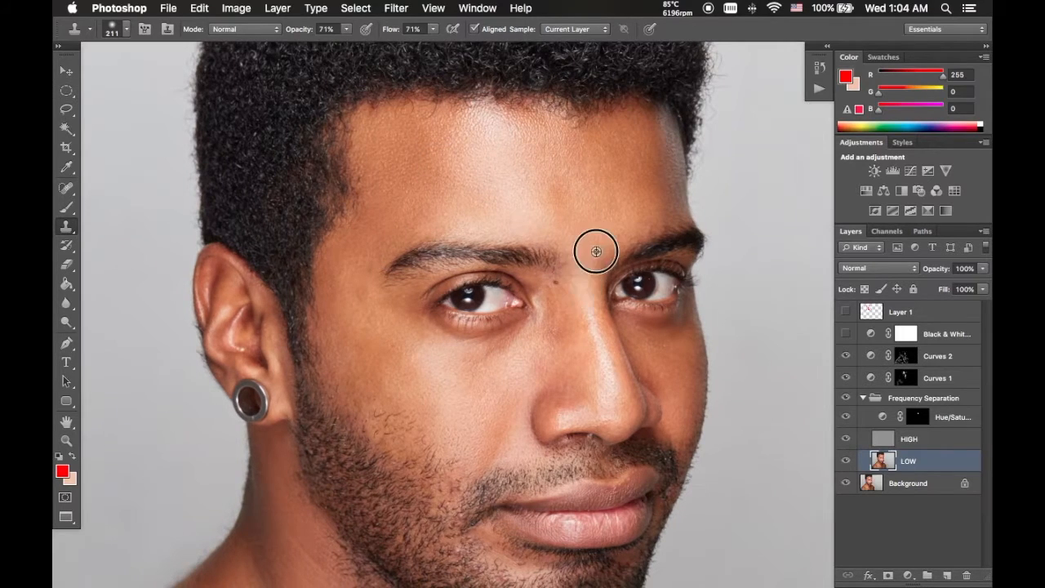
pyautogui.scroll(-3, 596, 252)
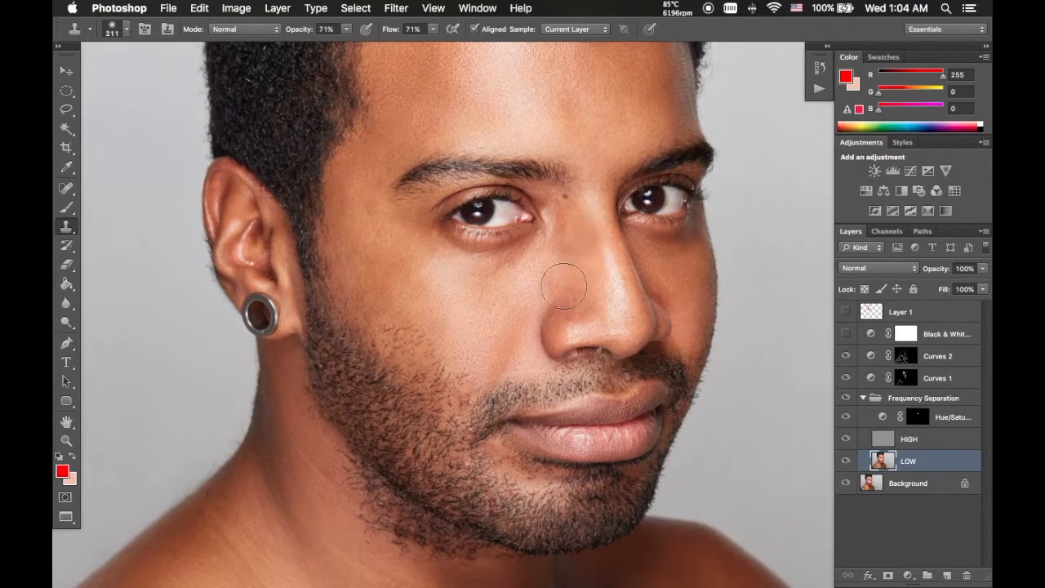
pyautogui.press('z')
pyautogui.click(583, 252)
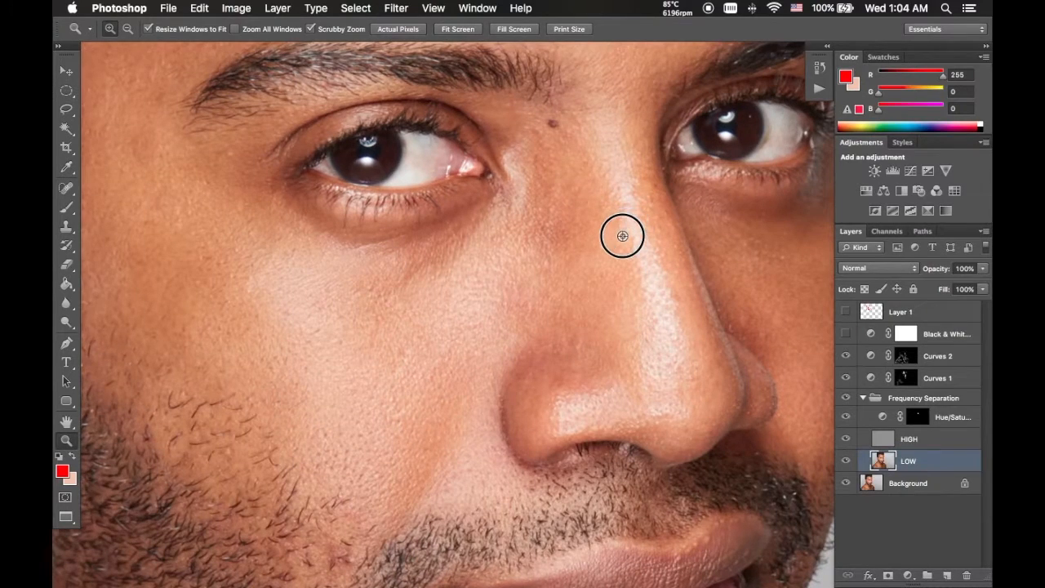
pyautogui.moveTo(622, 236); pyautogui.dragTo(543, 248)
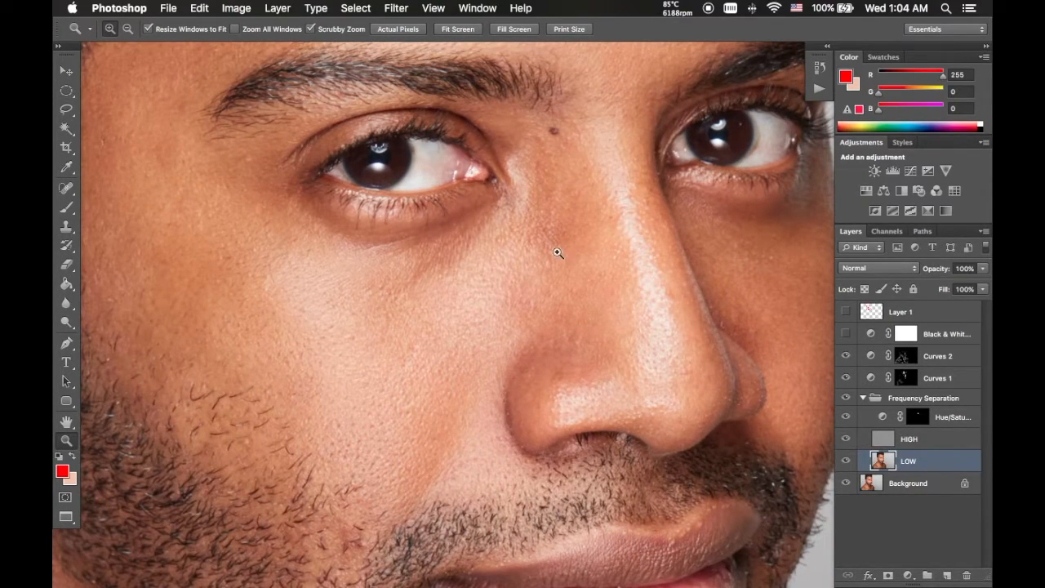
pyautogui.press('s')
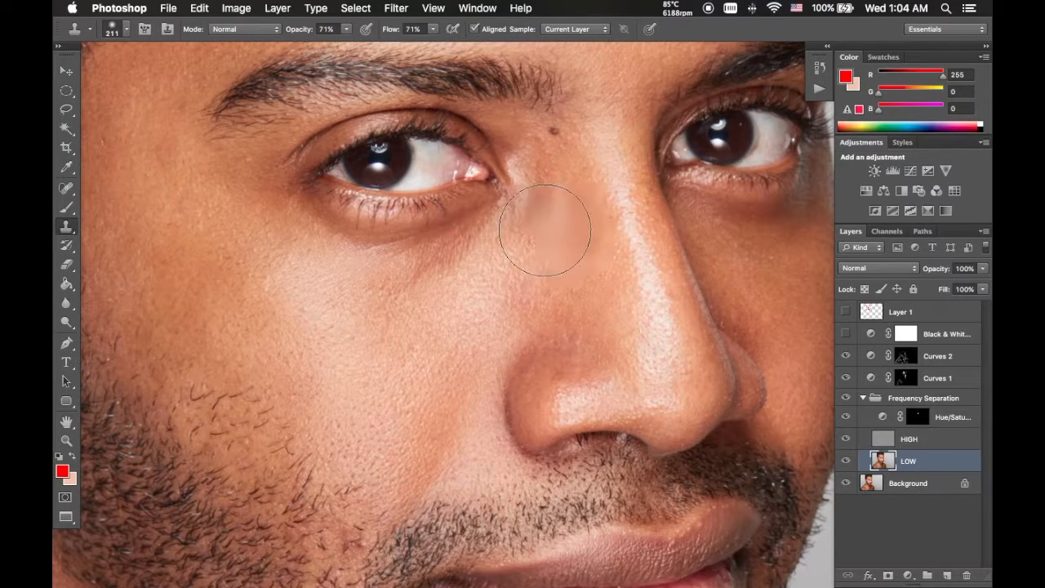
pyautogui.moveTo(531, 270)
pyautogui.mouseDown()
pyautogui.moveTo(510, 276)
pyautogui.moveTo(508, 256)
pyautogui.mouseUp()
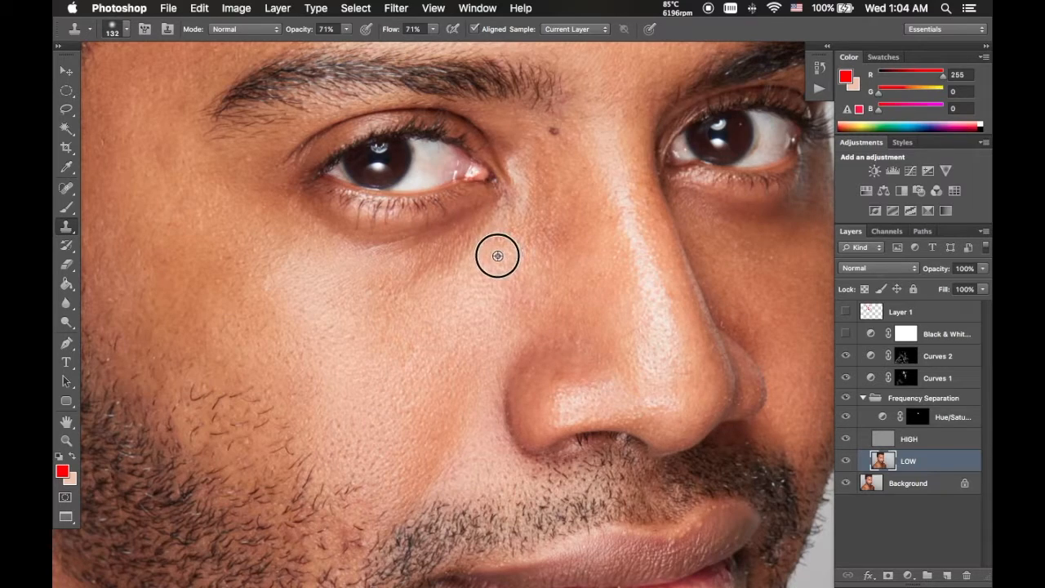
pyautogui.keyDown('alt'); pyautogui.click(519, 264); pyautogui.keyUp('alt')
pyautogui.moveTo(562, 234)
pyautogui.mouseDown()
pyautogui.moveTo(548, 159)
pyautogui.moveTo(575, 216)
pyautogui.moveTo(562, 260)
pyautogui.mouseUp()
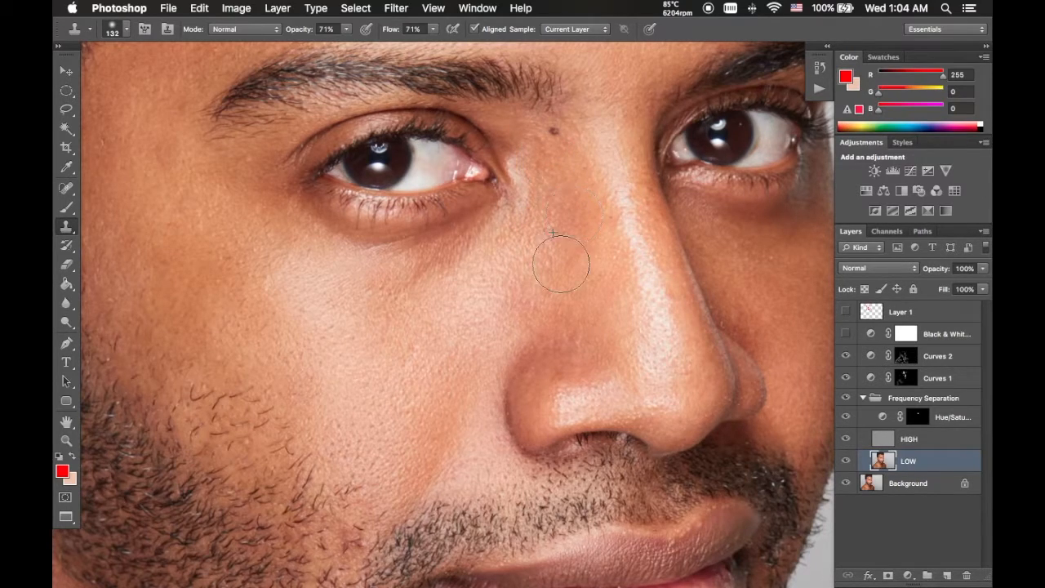
# - Clone freshly sampled nearby skin along the upper side of the nose toward the inner eye corner on the LOW layer
pyautogui.keyDown('alt'); pyautogui.click(517, 285); pyautogui.keyUp('alt')
pyautogui.moveTo(573, 223); pyautogui.dragTo(558, 187)
pyautogui.keyDown('alt'); pyautogui.click(530, 257); pyautogui.keyUp('alt')
pyautogui.keyDown('alt'); pyautogui.click(535, 248); pyautogui.keyUp('alt')
pyautogui.moveTo(555, 232); pyautogui.dragTo(564, 194)
pyautogui.click(436, 310)
pyautogui.press('super+z')
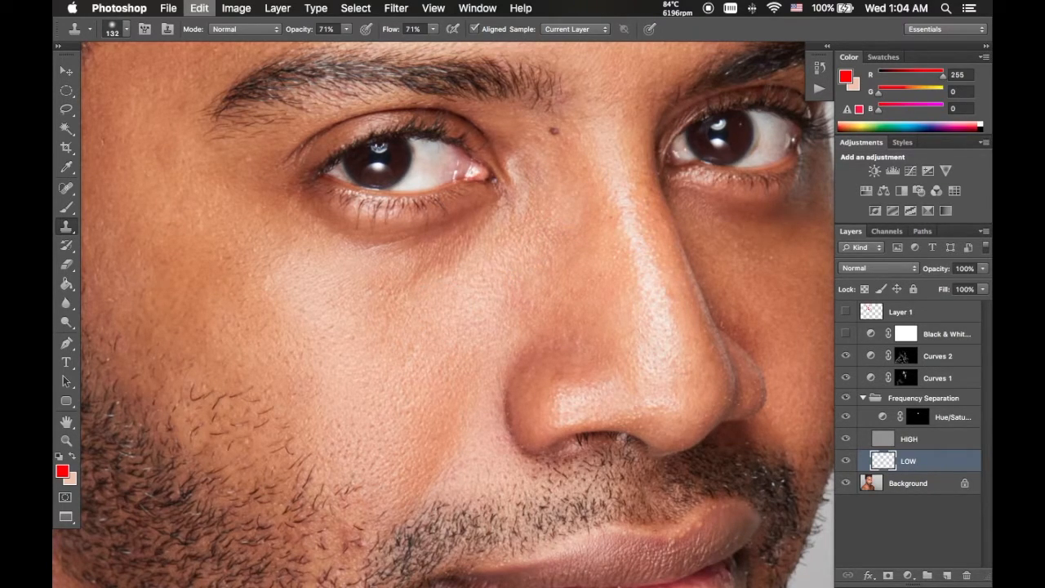
pyautogui.press('super+z')
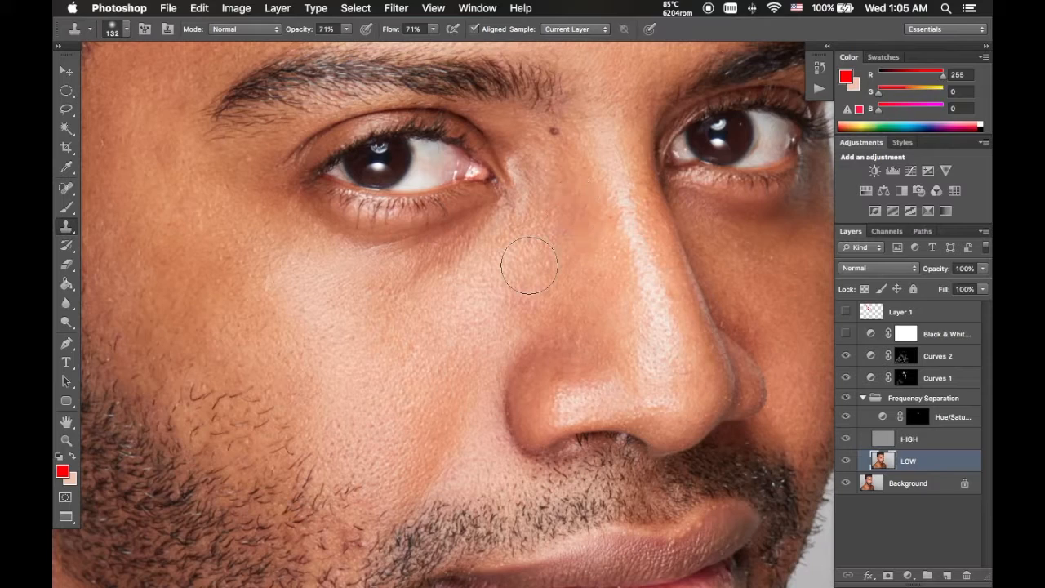
pyautogui.keyDown('alt'); pyautogui.click(582, 232); pyautogui.keyUp('alt')
pyautogui.moveTo(579, 189); pyautogui.dragTo(579, 219)
pyautogui.keyDown('alt'); pyautogui.click(579, 180); pyautogui.keyUp('alt')
# - Reduce the Clone Stamp opacity to 47% and clone upper cheek skin over the dark area beneath the eye on the earring side
pyautogui.click(420, 31)
pyautogui.moveTo(346, 30); pyautogui.dragTo(329, 46)
pyautogui.keyDown('alt'); pyautogui.click(388, 273); pyautogui.keyUp('alt')
pyautogui.moveTo(423, 260)
pyautogui.mouseDown()
pyautogui.moveTo(454, 253)
pyautogui.moveTo(497, 221)
pyautogui.moveTo(417, 257)
pyautogui.mouseUp()
pyautogui.moveTo(492, 225)
pyautogui.mouseDown()
pyautogui.moveTo(434, 235)
pyautogui.moveTo(472, 221)
pyautogui.moveTo(412, 291)
pyautogui.moveTo(419, 267)
pyautogui.mouseUp()
pyautogui.keyDown('alt'); pyautogui.click(391, 284); pyautogui.keyUp('alt')
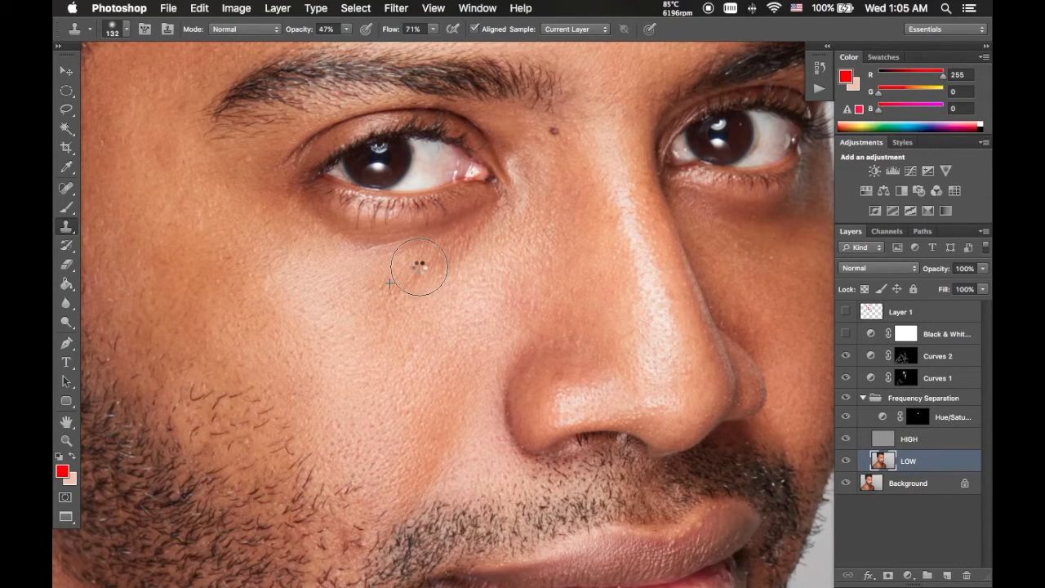
pyautogui.moveTo(461, 228)
pyautogui.mouseDown()
pyautogui.moveTo(503, 204)
pyautogui.moveTo(462, 251)
pyautogui.moveTo(504, 213)
pyautogui.moveTo(432, 233)
pyautogui.mouseUp()
# - Clone sampled skin over the shadow beneath the eye on the far side of the face
pyautogui.moveTo(629, 254); pyautogui.dragTo(538, 267)
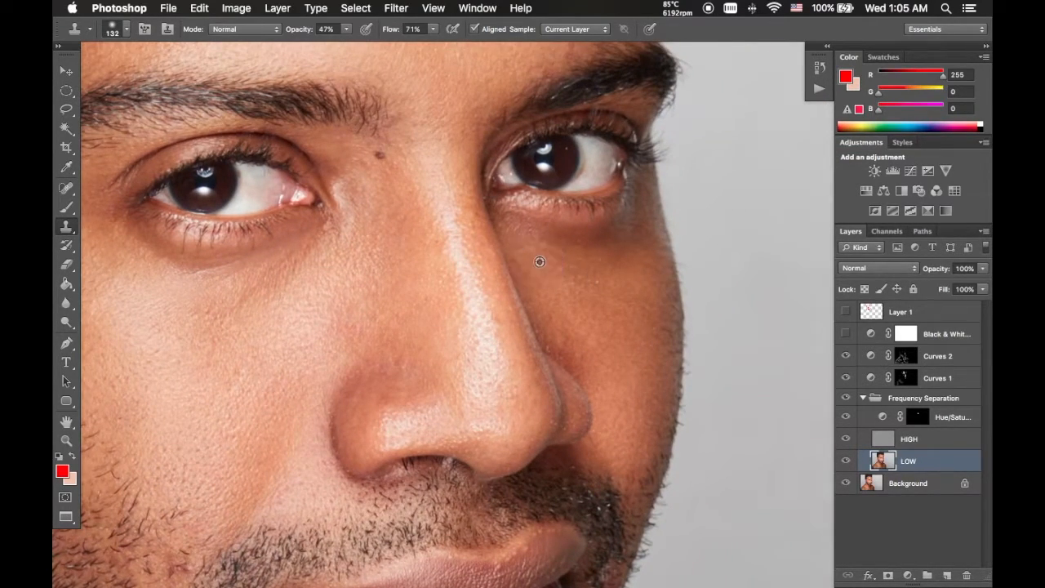
pyautogui.keyDown('alt'); pyautogui.click(540, 261); pyautogui.keyUp('alt')
pyautogui.moveTo(560, 243)
pyautogui.mouseDown()
pyautogui.moveTo(539, 240)
pyautogui.moveTo(637, 227)
pyautogui.mouseUp()
pyautogui.moveTo(550, 244); pyautogui.dragTo(602, 236)
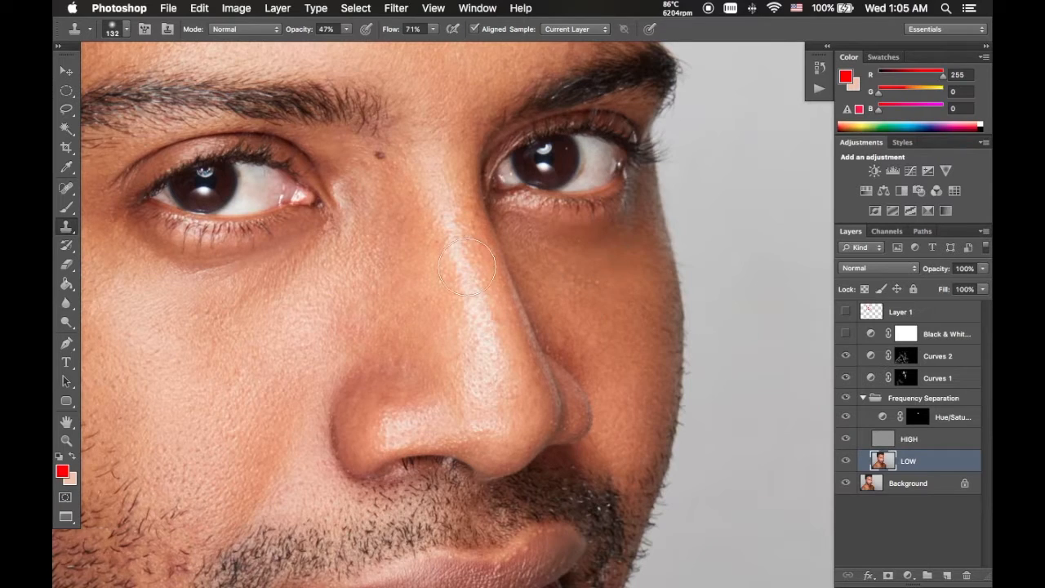
# - Clone sampled temple skin and cheek skin over the discoloured area of the outer cheek near the sideburn
pyautogui.press('z')
pyautogui.keyDown('alt'); pyautogui.click(369, 275); pyautogui.keyUp('alt')
pyautogui.keyDown('alt'); pyautogui.click(368, 275); pyautogui.keyUp('alt')
pyautogui.moveTo(317, 371)
pyautogui.mouseDown()
pyautogui.moveTo(297, 406)
pyautogui.moveTo(317, 377)
pyautogui.mouseUp()
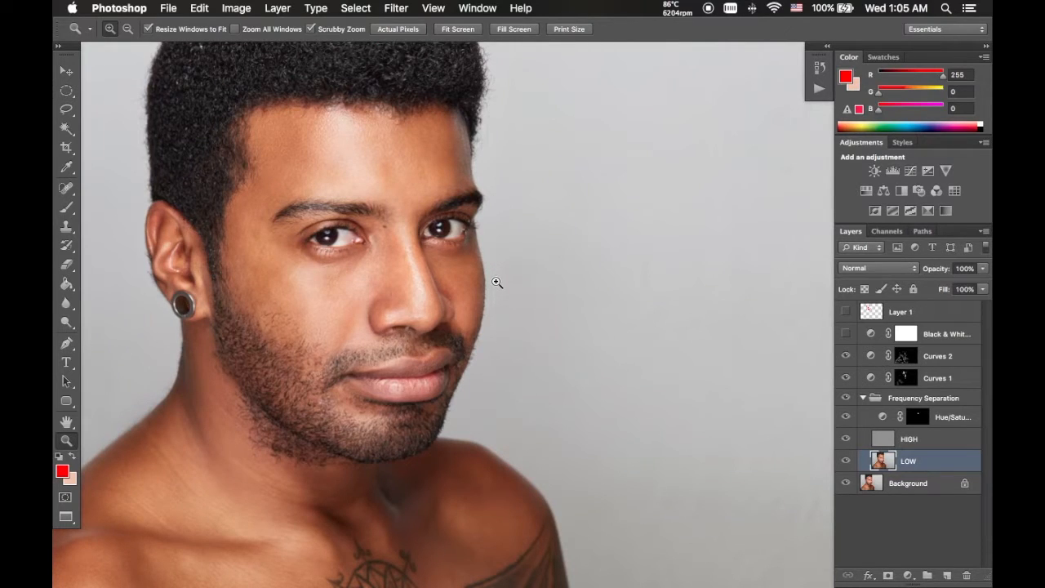
pyautogui.moveTo(262, 248); pyautogui.dragTo(261, 324)
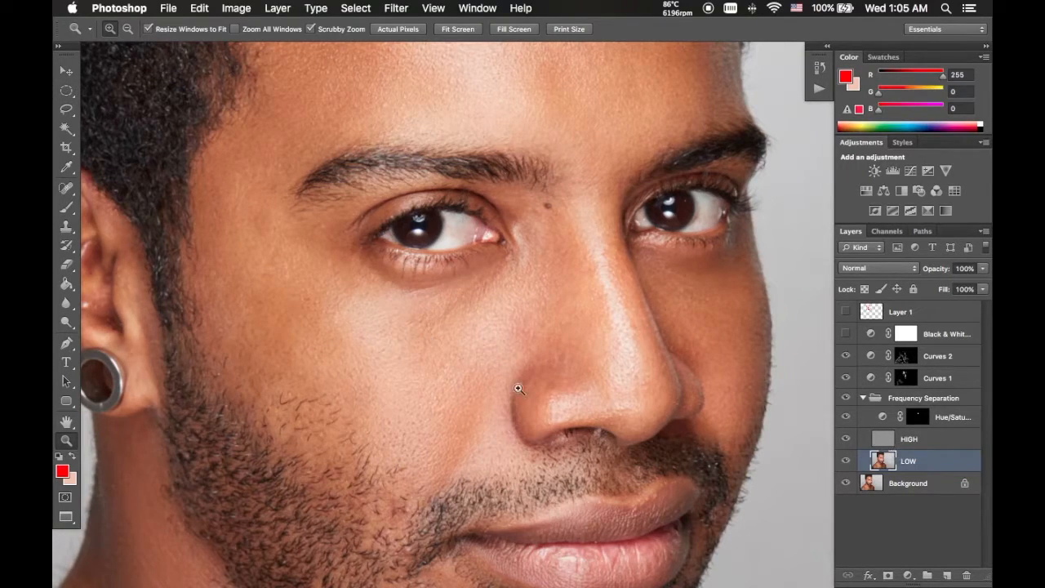
pyautogui.press('s')
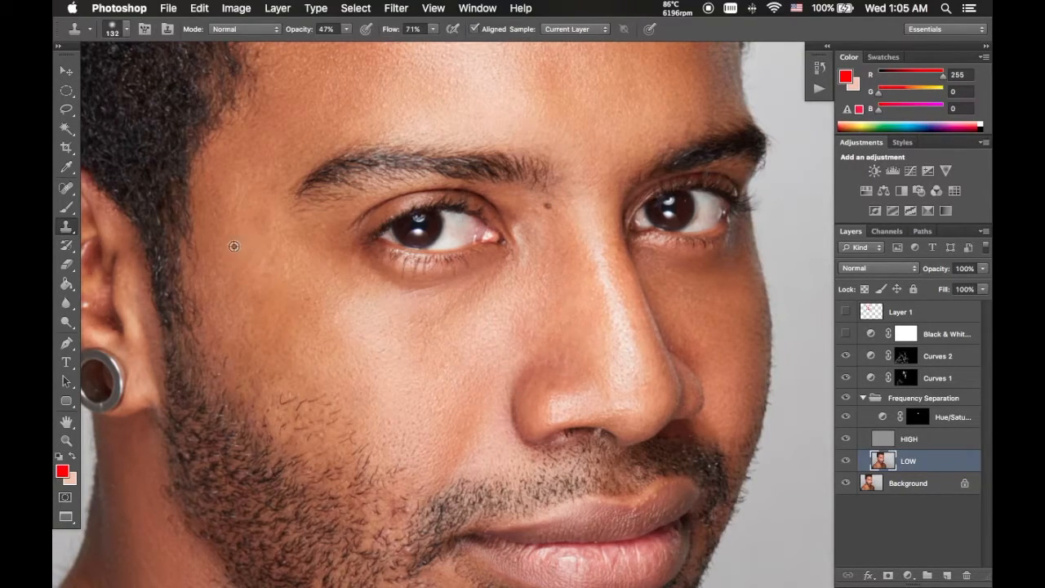
pyautogui.keyDown('alt'); pyautogui.click(237, 237); pyautogui.keyUp('alt')
pyautogui.moveTo(231, 315)
pyautogui.mouseDown()
pyautogui.moveTo(242, 301)
pyautogui.moveTo(226, 285)
pyautogui.moveTo(235, 314)
pyautogui.moveTo(222, 270)
pyautogui.moveTo(243, 327)
pyautogui.moveTo(245, 317)
pyautogui.mouseUp()
pyautogui.moveTo(335, 384)
pyautogui.mouseDown()
pyautogui.moveTo(345, 377)
pyautogui.moveTo(261, 326)
pyautogui.moveTo(310, 302)
pyautogui.moveTo(280, 311)
pyautogui.moveTo(256, 269)
pyautogui.moveTo(293, 326)
pyautogui.mouseUp()
pyautogui.keyDown('alt'); pyautogui.click(338, 372); pyautogui.keyUp('alt')
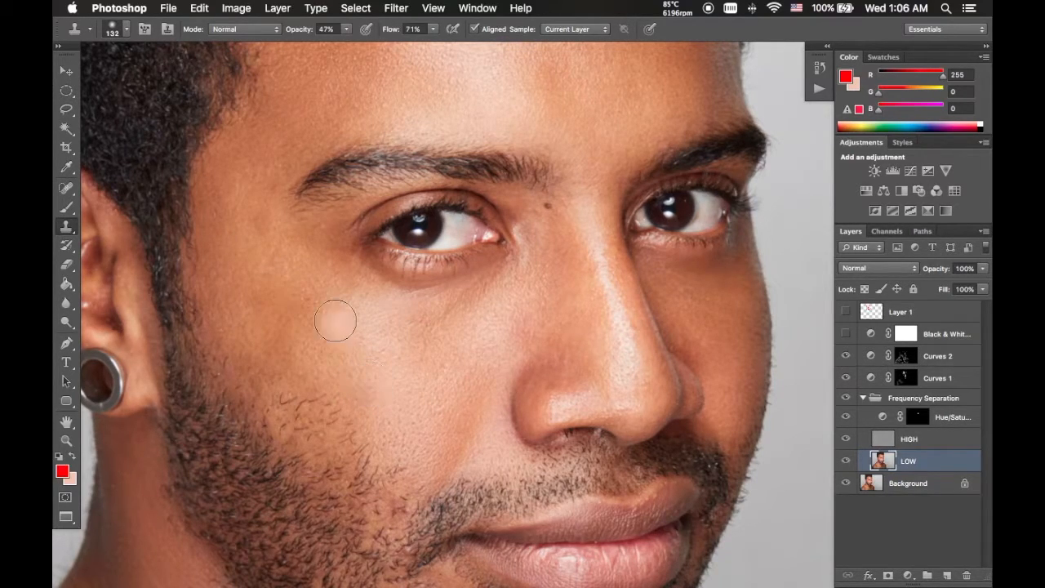
# - Even the remaining yellowish patches on the cheekbone by cloning from several nearby temple and cheek samples
pyautogui.keyDown('alt'); pyautogui.click(256, 238); pyautogui.keyUp('alt')
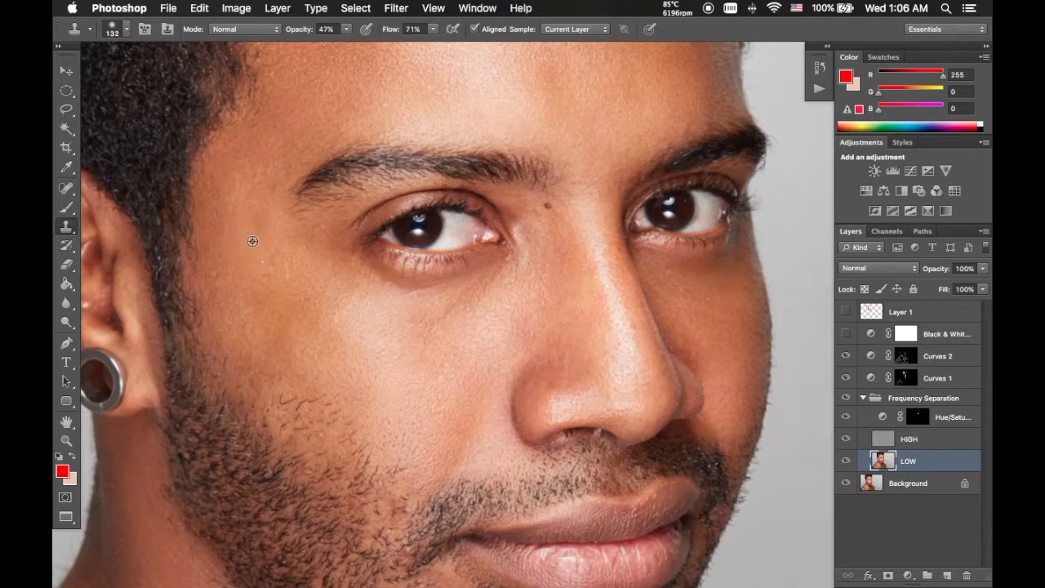
pyautogui.moveTo(260, 291)
pyautogui.mouseDown()
pyautogui.moveTo(254, 295)
pyautogui.moveTo(299, 322)
pyautogui.moveTo(250, 288)
pyautogui.mouseUp()
pyautogui.keyDown('alt'); pyautogui.click(241, 290); pyautogui.keyUp('alt')
pyautogui.moveTo(275, 352)
pyautogui.mouseDown()
pyautogui.moveTo(259, 370)
pyautogui.moveTo(254, 359)
pyautogui.moveTo(274, 353)
pyautogui.moveTo(294, 363)
pyautogui.mouseUp()
pyautogui.keyDown('alt'); pyautogui.click(239, 288); pyautogui.keyUp('alt')
pyautogui.moveTo(251, 284)
pyautogui.mouseDown()
pyautogui.moveTo(303, 299)
pyautogui.moveTo(293, 275)
pyautogui.moveTo(255, 308)
pyautogui.mouseUp()
pyautogui.keyDown('alt'); pyautogui.click(309, 323); pyautogui.keyUp('alt')
pyautogui.keyDown('alt'); pyautogui.click(309, 301); pyautogui.keyUp('alt')
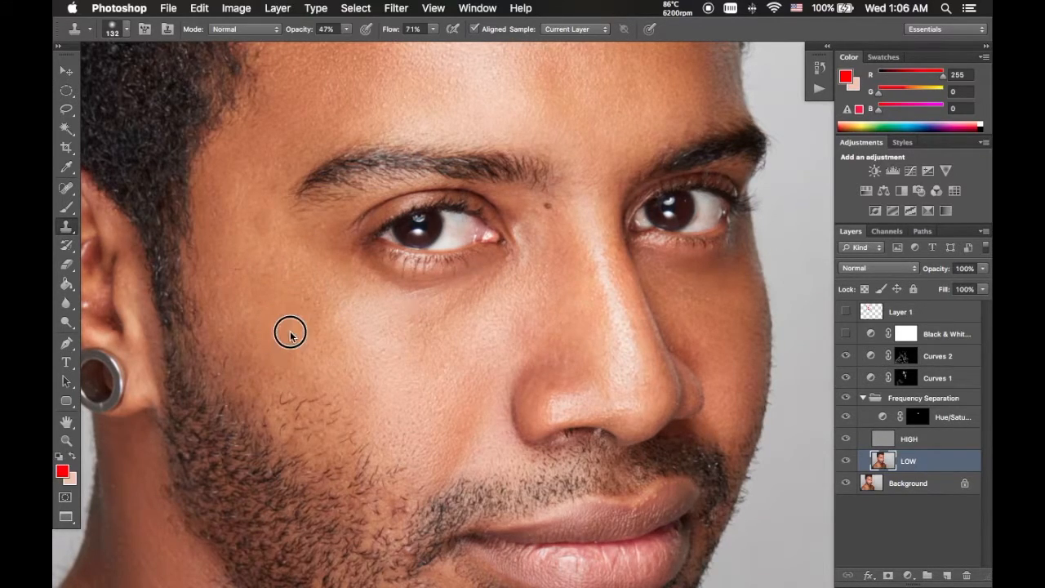
pyautogui.moveTo(272, 306)
pyautogui.mouseDown()
pyautogui.moveTo(301, 352)
pyautogui.moveTo(293, 316)
pyautogui.moveTo(320, 299)
pyautogui.mouseUp()
# - Try cloning skin sampled near the eyebrow's outer end over the temple area, then undo the last change
pyautogui.press('z')
pyautogui.moveTo(420, 357); pyautogui.dragTo(358, 403)
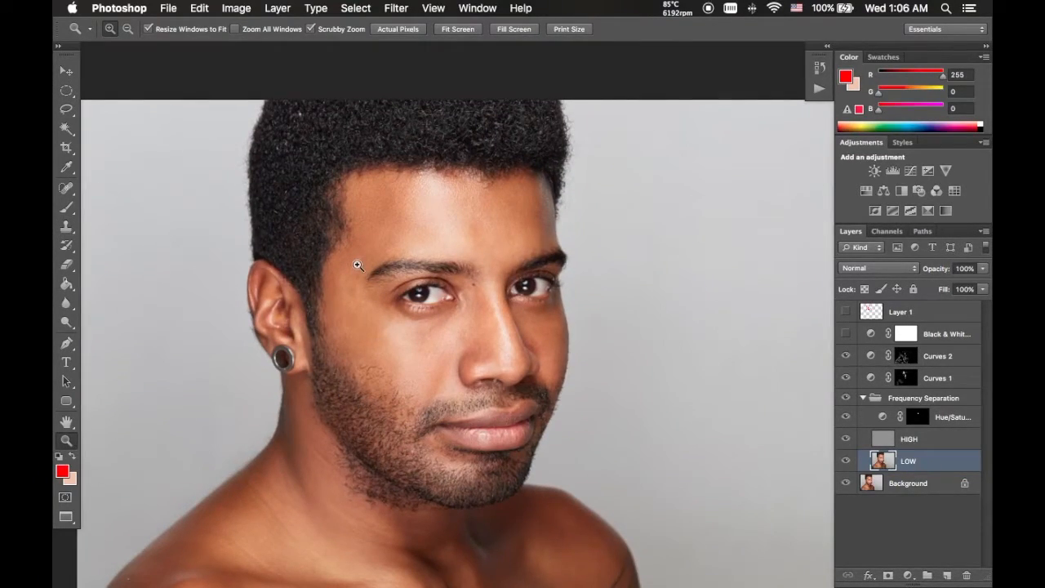
pyautogui.press('s')
pyautogui.scroll(5, 387, 240)
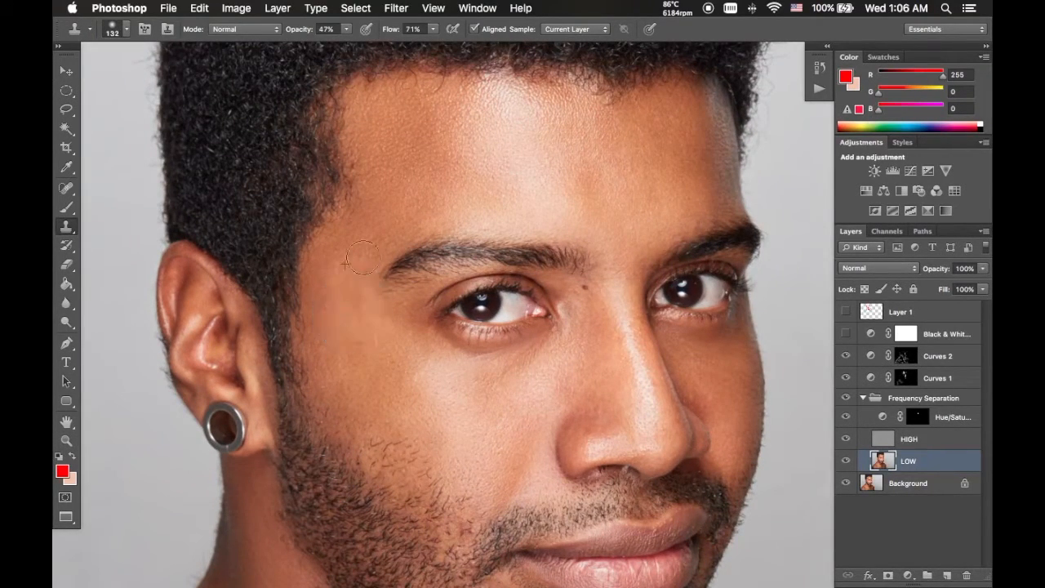
pyautogui.keyDown('alt'); pyautogui.click(373, 235); pyautogui.keyUp('alt')
pyautogui.press('super+z')
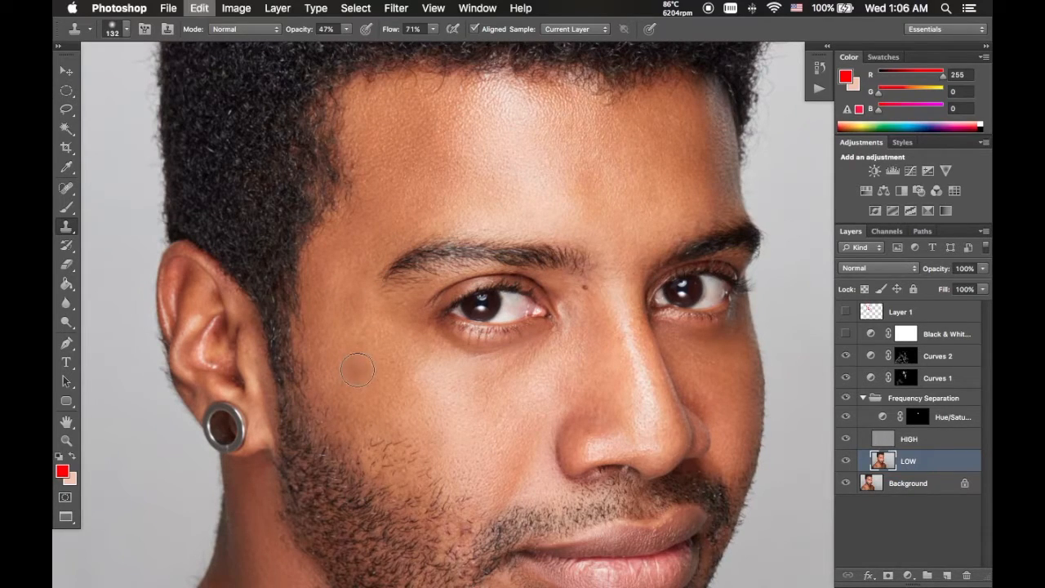
# - Add a Curves adjustment layer directly above the hidden Layer 1, leaving the red markings hidden
pyautogui.moveTo(600, 209); pyautogui.dragTo(458, 206)
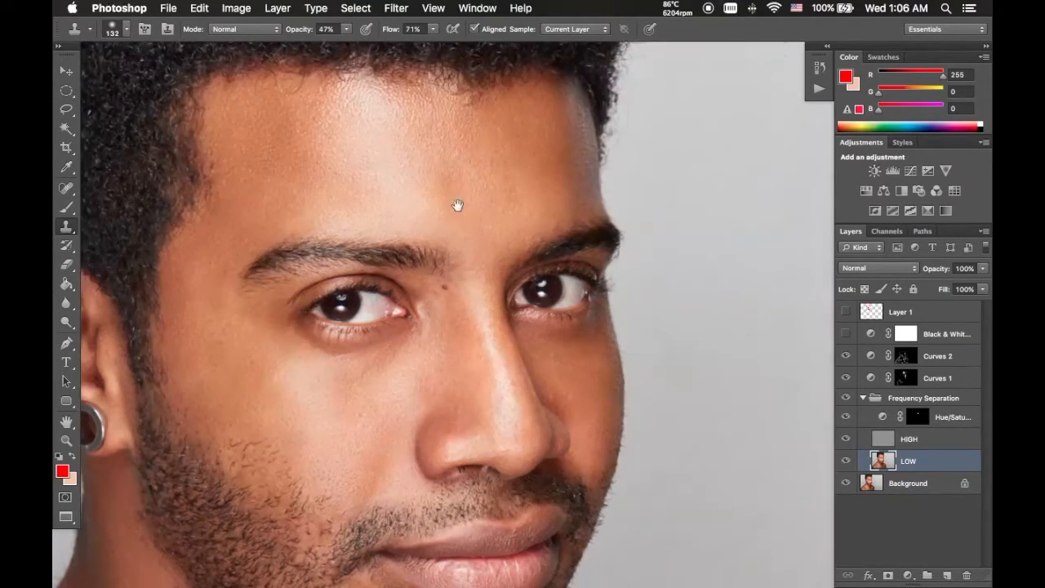
pyautogui.moveTo(452, 325); pyautogui.dragTo(397, 392)
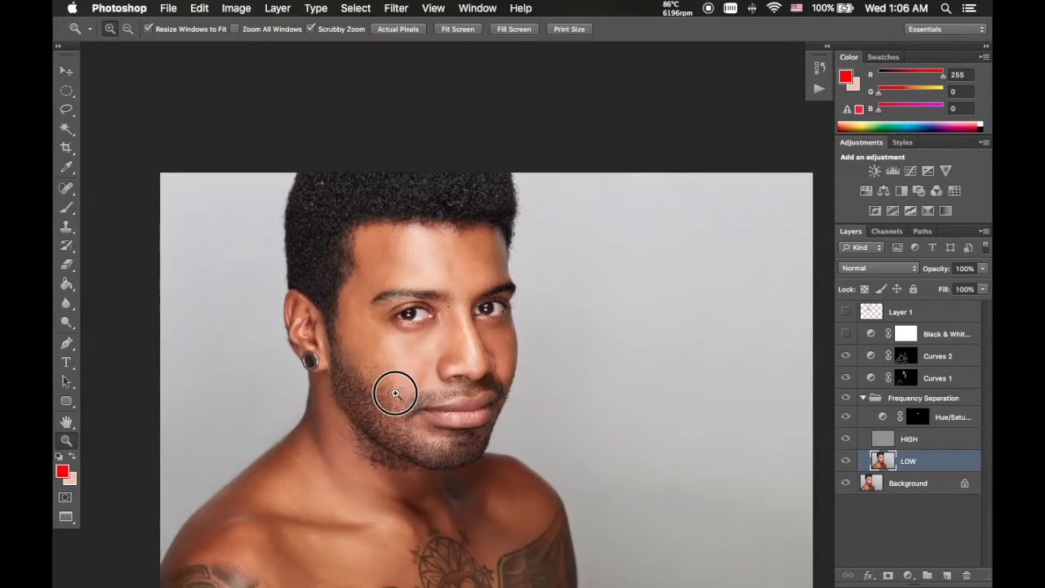
pyautogui.moveTo(449, 360); pyautogui.dragTo(431, 313)
pyautogui.click(900, 313)
pyautogui.click(845, 311)
pyautogui.click(845, 311)
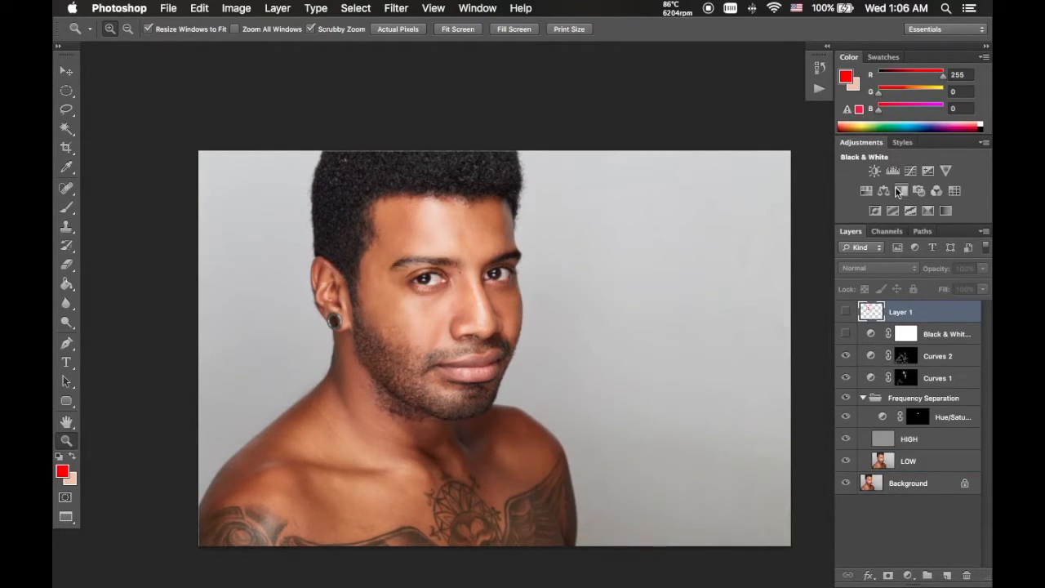
pyautogui.click(910, 171)
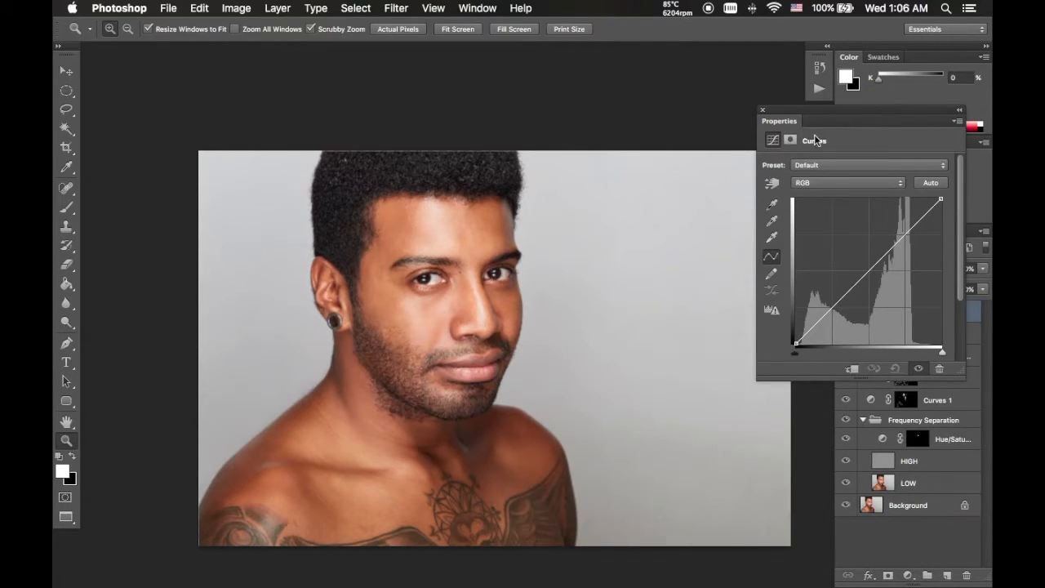
# - Add contrast on the RGB curve by pulling a shadow point slightly below the diagonal and anchoring a highlight point
pyautogui.moveTo(829, 311); pyautogui.dragTo(832, 316)
pyautogui.moveTo(891, 243); pyautogui.dragTo(894, 247)
pyautogui.moveTo(831, 312)
pyautogui.mouseDown()
pyautogui.moveTo(827, 304)
pyautogui.moveTo(832, 312)
pyautogui.mouseUp()
pyautogui.moveTo(894, 247); pyautogui.dragTo(894, 246)
pyautogui.moveTo(831, 313); pyautogui.dragTo(831, 311)
# - Switch the curve to the Red channel and nudge its black point slightly inward
pyautogui.moveTo(823, 187)
pyautogui.mouseDown()
pyautogui.moveTo(821, 210)
pyautogui.moveTo(826, 196)
pyautogui.mouseUp()
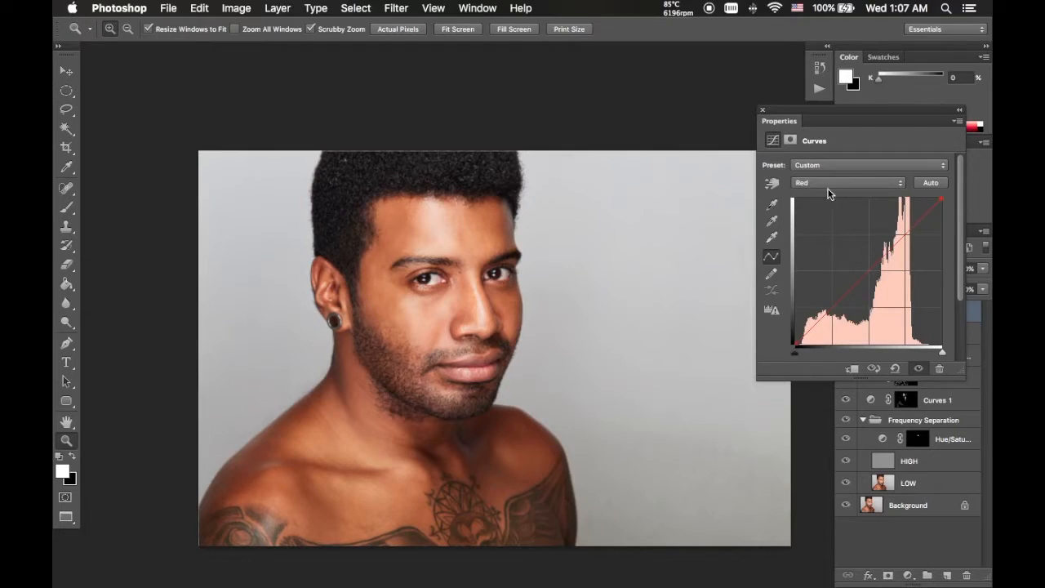
pyautogui.moveTo(796, 346); pyautogui.dragTo(798, 344)
pyautogui.click(796, 344)
# - Switch the curve to the Green channel and fine-tune its black point, then close the Curves properties
pyautogui.click(831, 184)
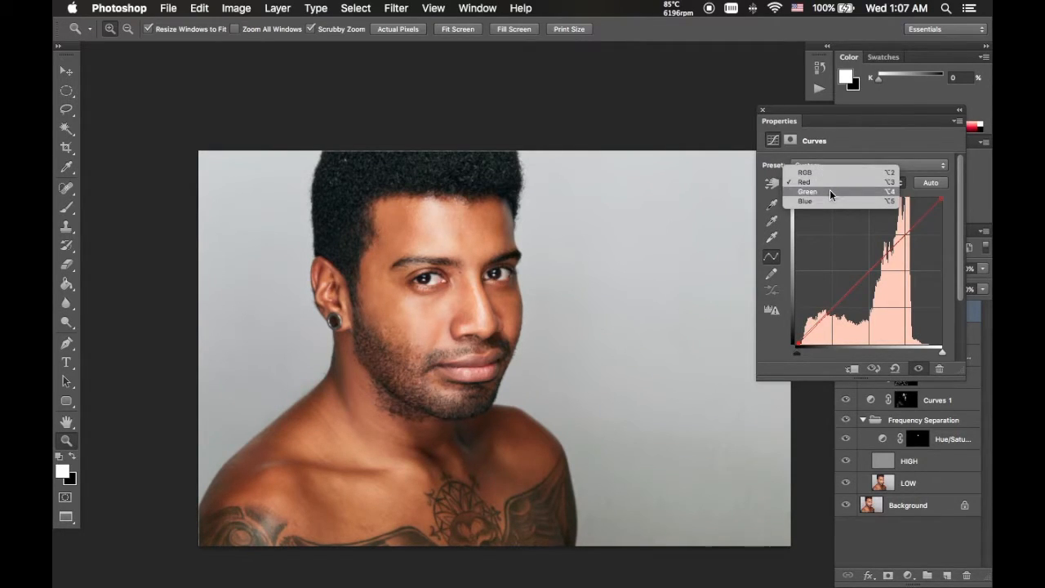
pyautogui.click(832, 195)
pyautogui.moveTo(796, 345); pyautogui.dragTo(800, 343)
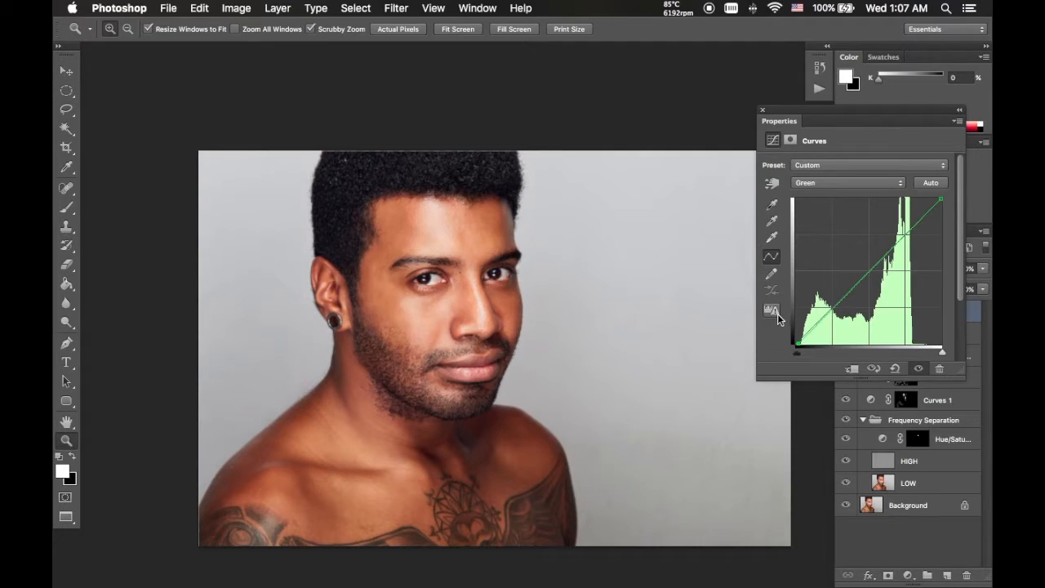
pyautogui.moveTo(798, 343); pyautogui.dragTo(793, 354)
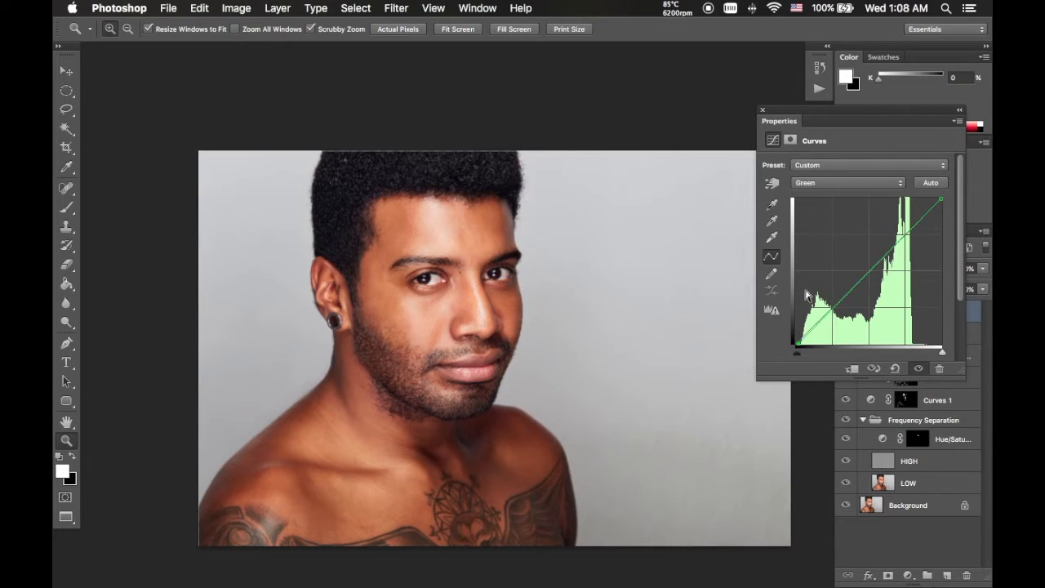
pyautogui.click(763, 109)
# - Add a Brightness/Contrast adjustment layer above Curves 3 with Brightness set to 11
pyautogui.moveTo(543, 303); pyautogui.dragTo(567, 276)
pyautogui.click(383, 288)
pyautogui.click(397, 273)
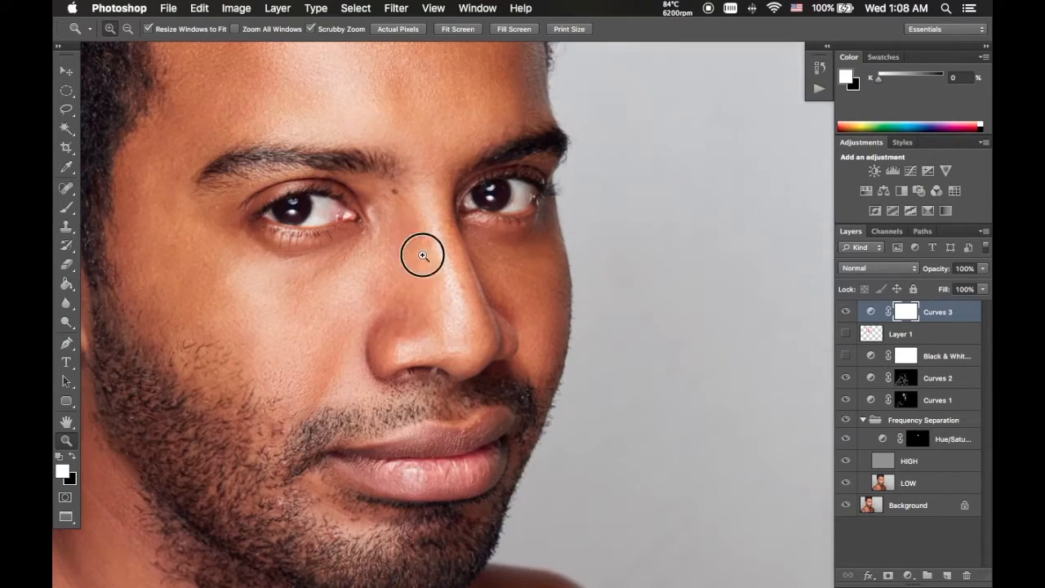
pyautogui.click(409, 297)
pyautogui.moveTo(409, 296); pyautogui.dragTo(366, 407)
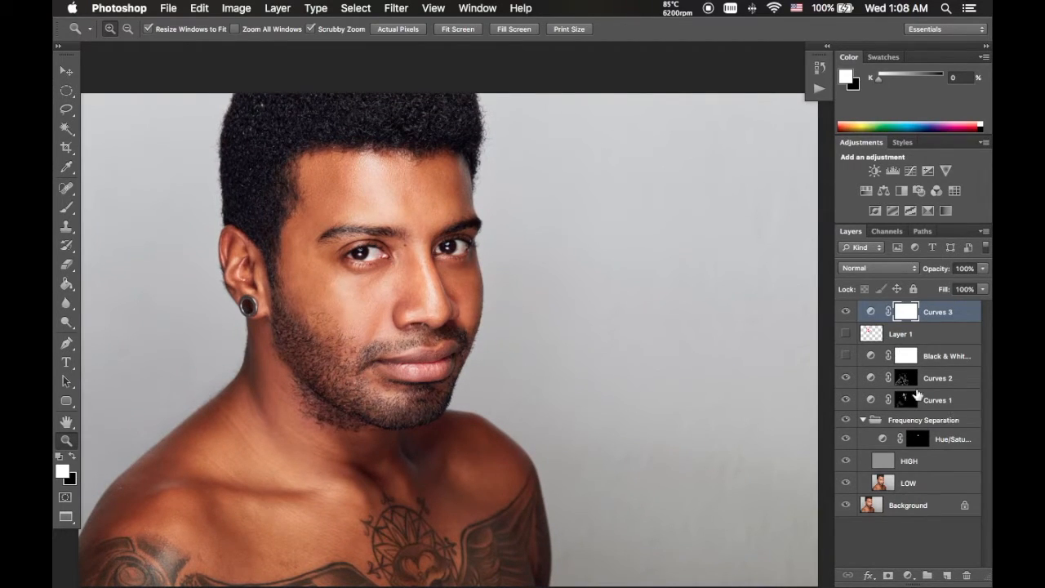
pyautogui.click(875, 171)
pyautogui.moveTo(849, 205); pyautogui.dragTo(860, 201)
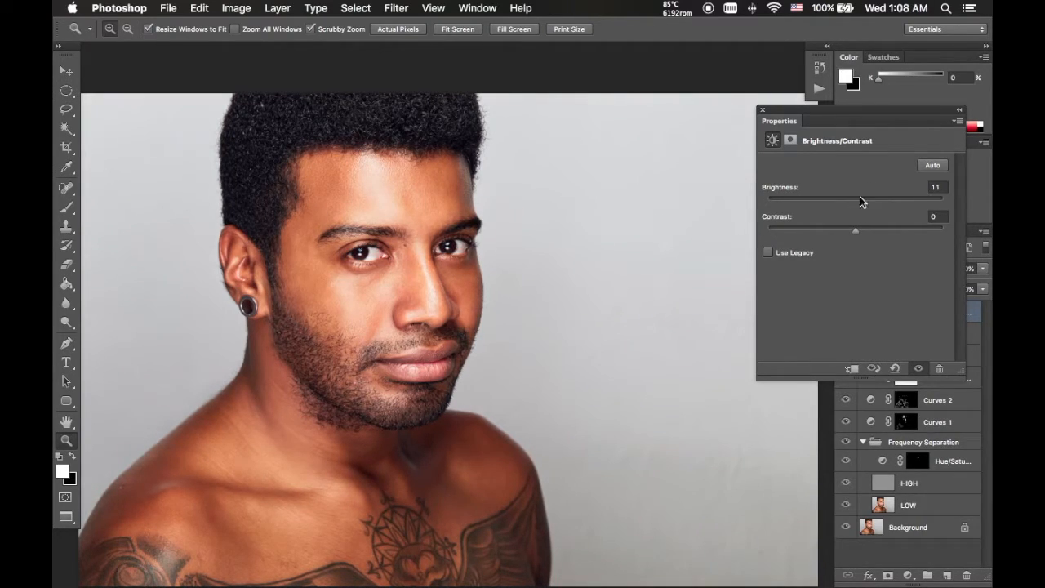
pyautogui.click(762, 110)
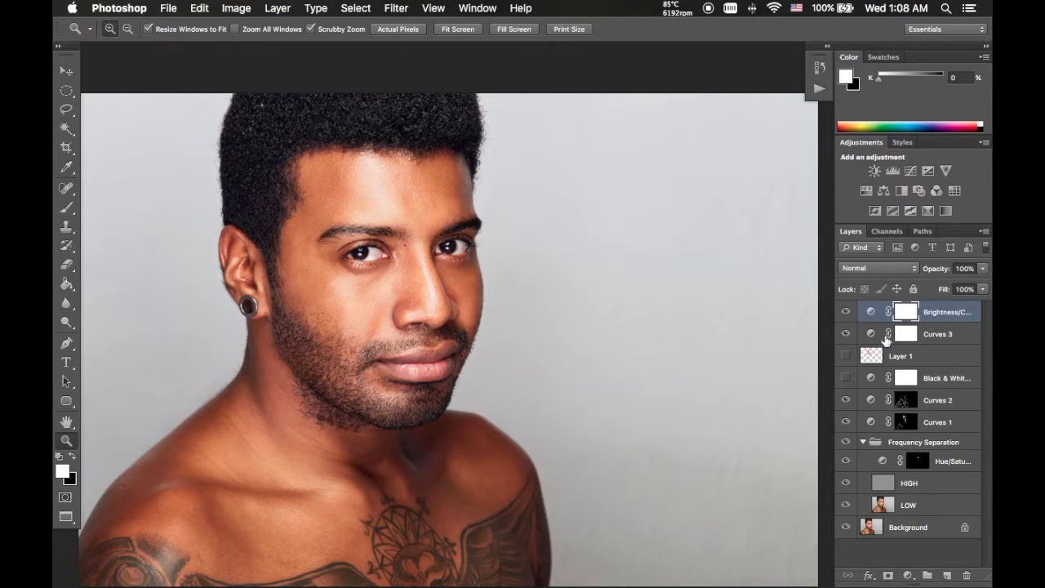
# - Reopen the Curves 3 adjustment and slightly lower the shadow and highlight points on its RGB curve
pyautogui.doubleClick(871, 334)
pyautogui.moveTo(833, 314); pyautogui.dragTo(833, 315)
pyautogui.moveTo(894, 247); pyautogui.dragTo(895, 250)
pyautogui.click(762, 109)
pyautogui.moveTo(556, 277); pyautogui.dragTo(560, 306)
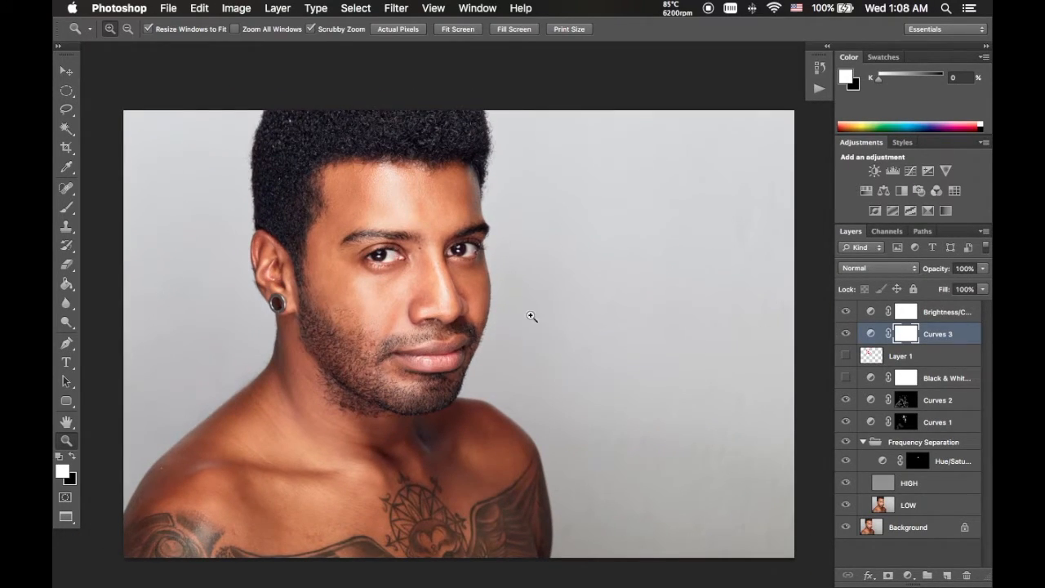
pyautogui.moveTo(621, 312); pyautogui.dragTo(656, 494)
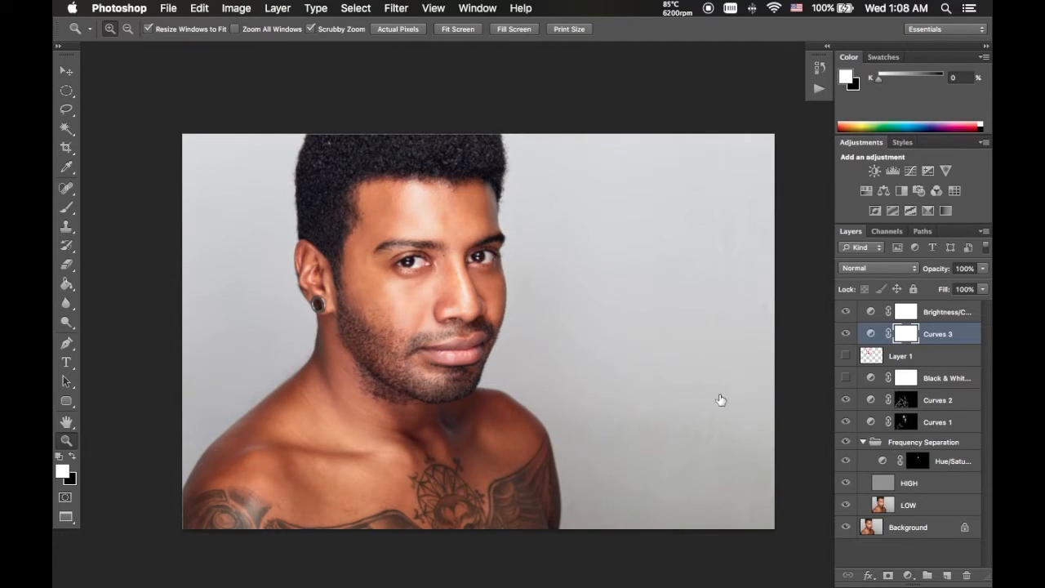
# - Reveal Layer 1, circle the uneven lower background beside the shoulder with the red brush, and hide the layer again
pyautogui.click(890, 359)
pyautogui.click(846, 356)
pyautogui.click(846, 376)
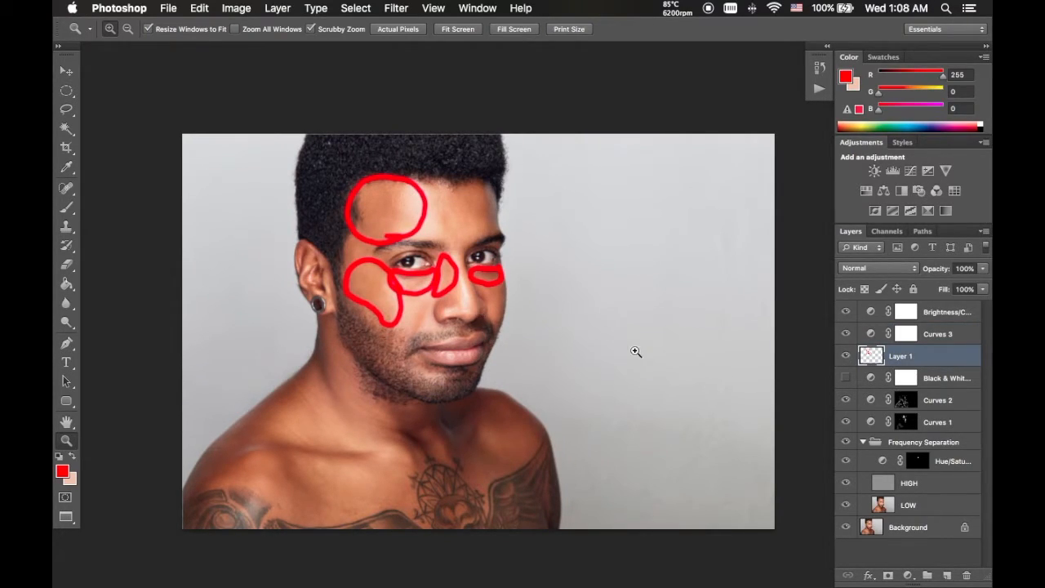
pyautogui.press('b')
pyautogui.moveTo(759, 366)
pyautogui.mouseDown()
pyautogui.moveTo(648, 326)
pyautogui.moveTo(549, 486)
pyautogui.moveTo(562, 513)
pyautogui.moveTo(618, 526)
pyautogui.mouseUp()
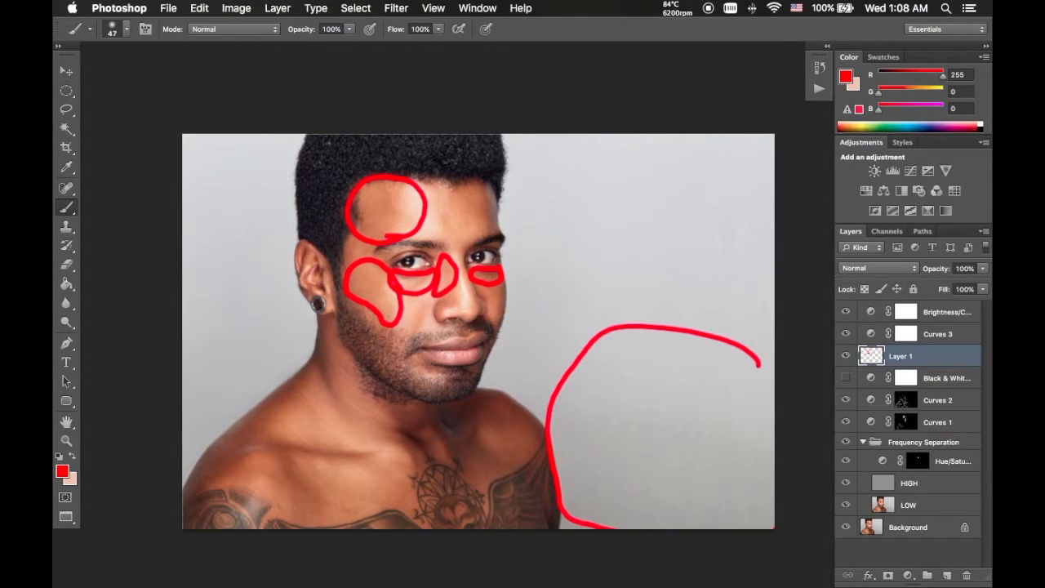
pyautogui.moveTo(738, 356); pyautogui.dragTo(774, 429)
pyautogui.click(846, 356)
# - On the HIGH layer, clone nearby hair texture over the bright speck in the hair above the ear with a smaller Clone Stamp brush
pyautogui.press('z')
pyautogui.moveTo(599, 347); pyautogui.dragTo(661, 352)
pyautogui.click(569, 240)
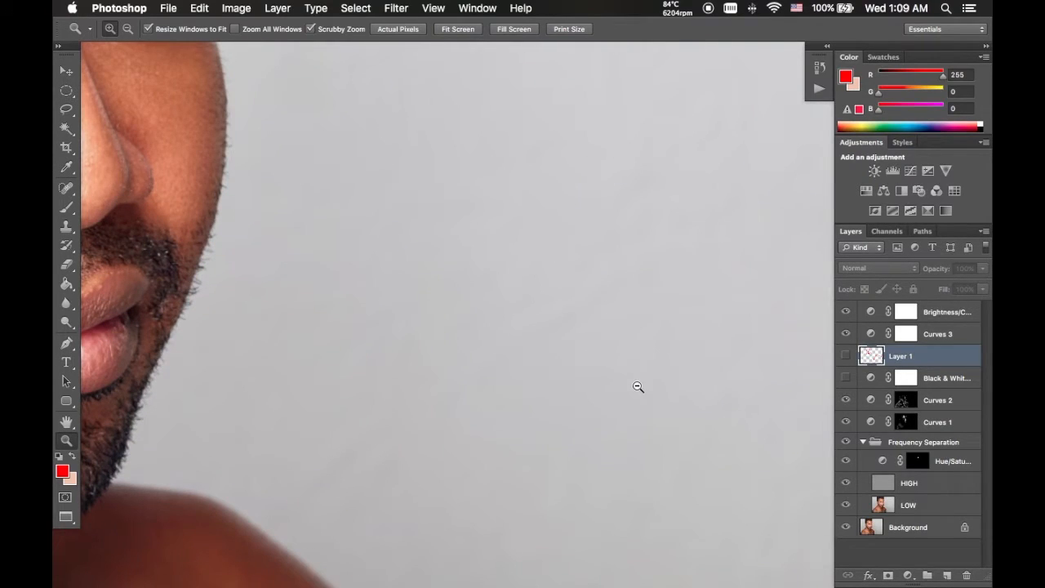
pyautogui.moveTo(646, 399); pyautogui.dragTo(564, 424)
pyautogui.moveTo(737, 408)
pyautogui.mouseDown()
pyautogui.moveTo(767, 400)
pyautogui.moveTo(726, 426)
pyautogui.moveTo(739, 413)
pyautogui.mouseUp()
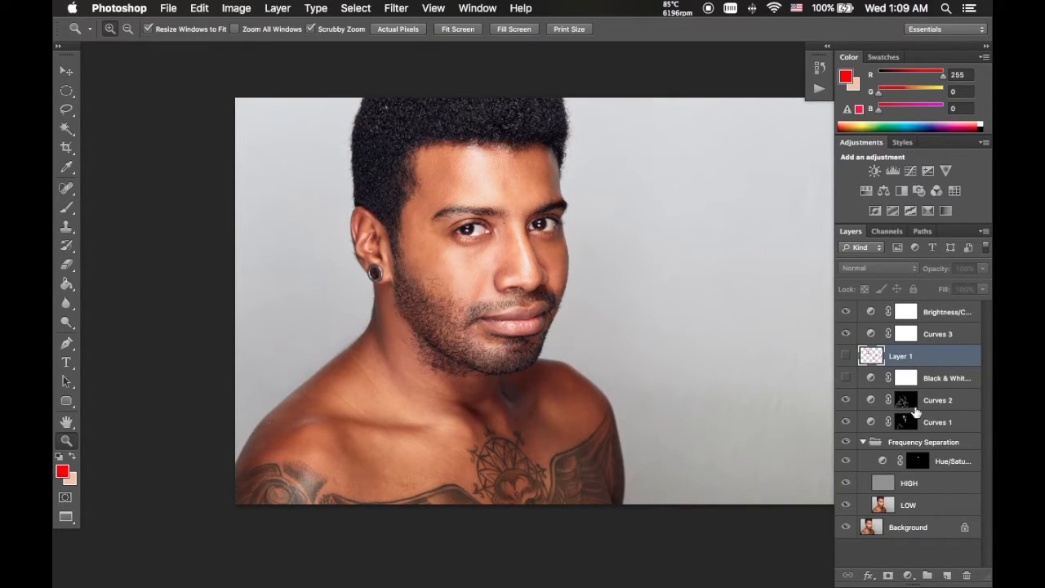
pyautogui.moveTo(413, 105); pyautogui.dragTo(391, 89)
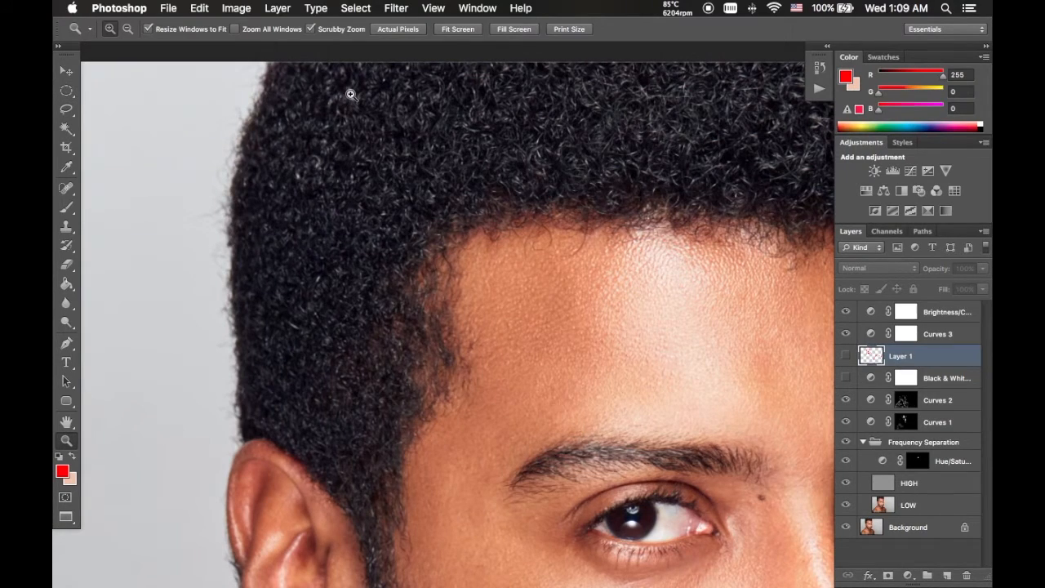
pyautogui.click(890, 484)
pyautogui.press('s')
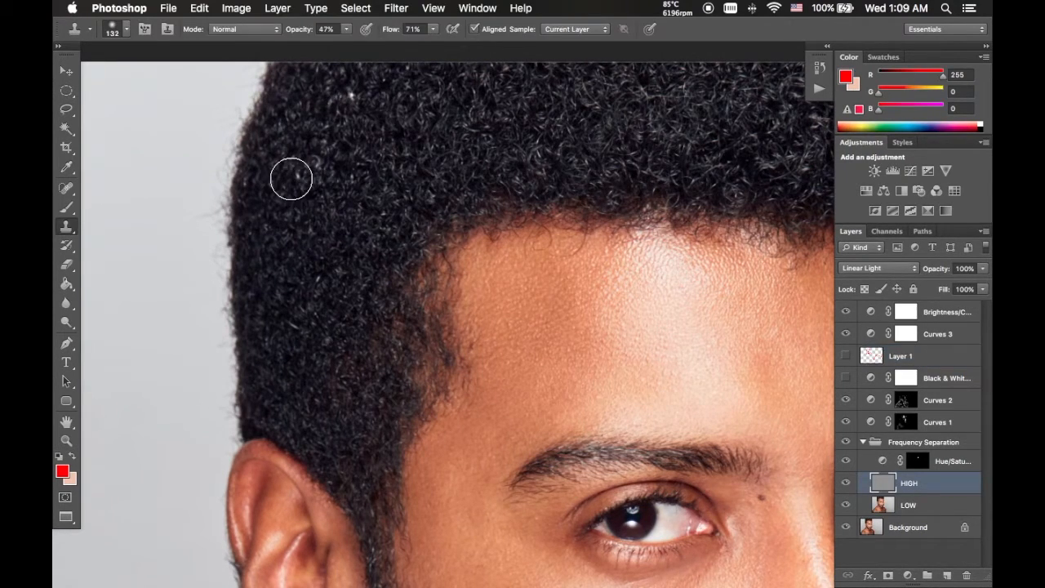
pyautogui.moveTo(395, 144); pyautogui.dragTo(384, 143)
pyautogui.keyDown('alt'); pyautogui.click(335, 110); pyautogui.keyUp('alt')
pyautogui.click(349, 97)
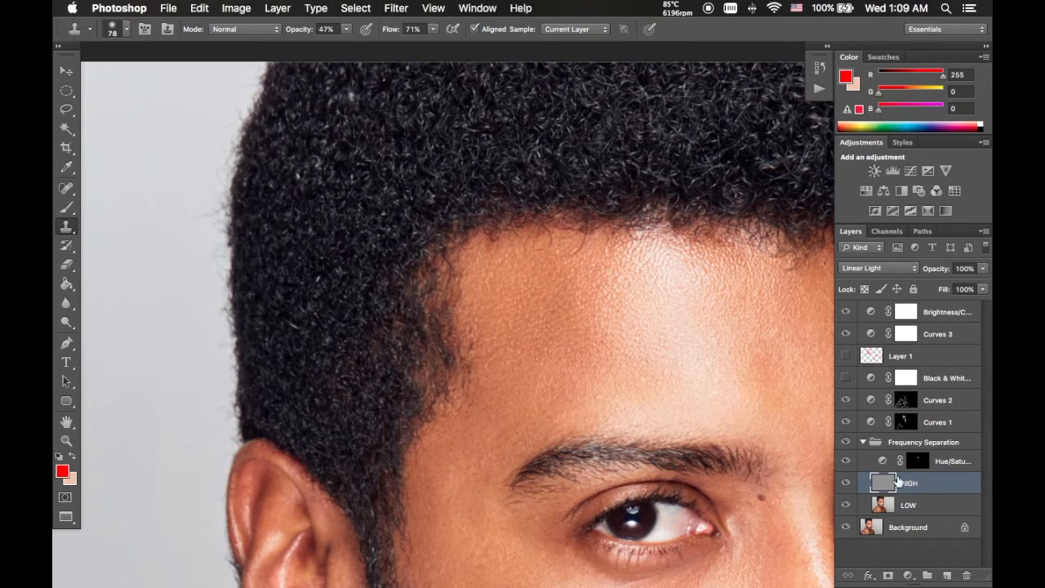
# - On the LOW layer, clone darker hair tone over the remaining light spot in the hair
pyautogui.click(887, 506)
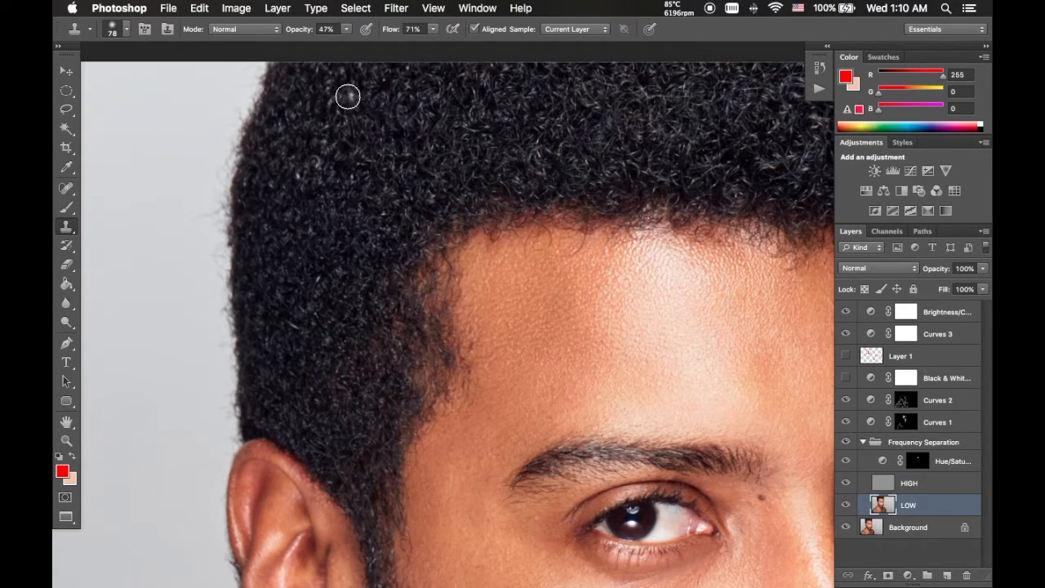
pyautogui.keyDown('alt'); pyautogui.click(332, 128); pyautogui.keyUp('alt')
pyautogui.click(353, 92)
pyautogui.keyDown('alt'); pyautogui.click(344, 137); pyautogui.keyUp('alt')
pyautogui.click(353, 95)
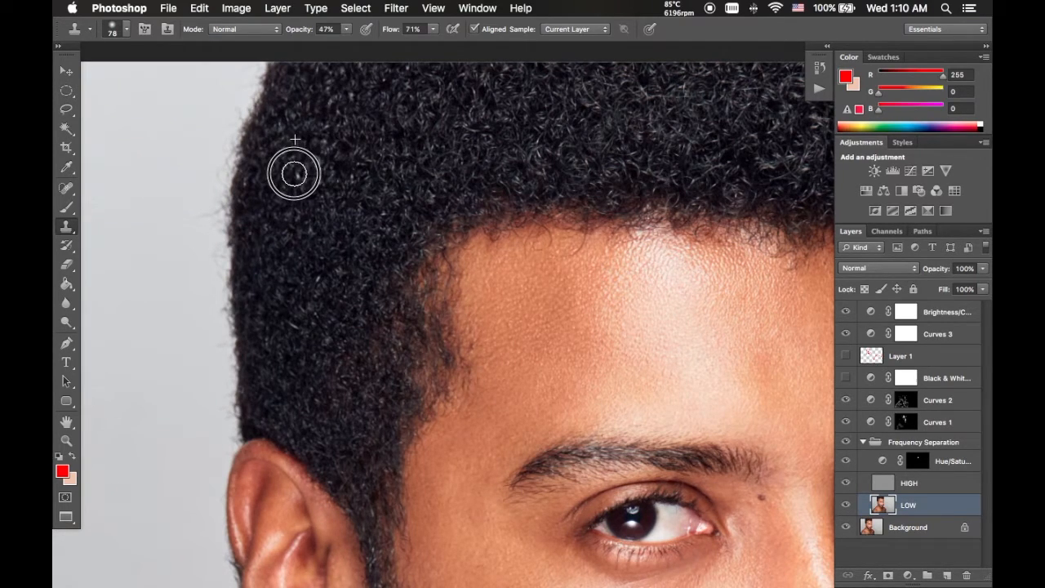
# - Examine the whole portrait, the shoulder edge and the background at several zoom levels
pyautogui.press('z')
pyautogui.moveTo(536, 299); pyautogui.dragTo(455, 405)
pyautogui.moveTo(571, 406); pyautogui.dragTo(465, 335)
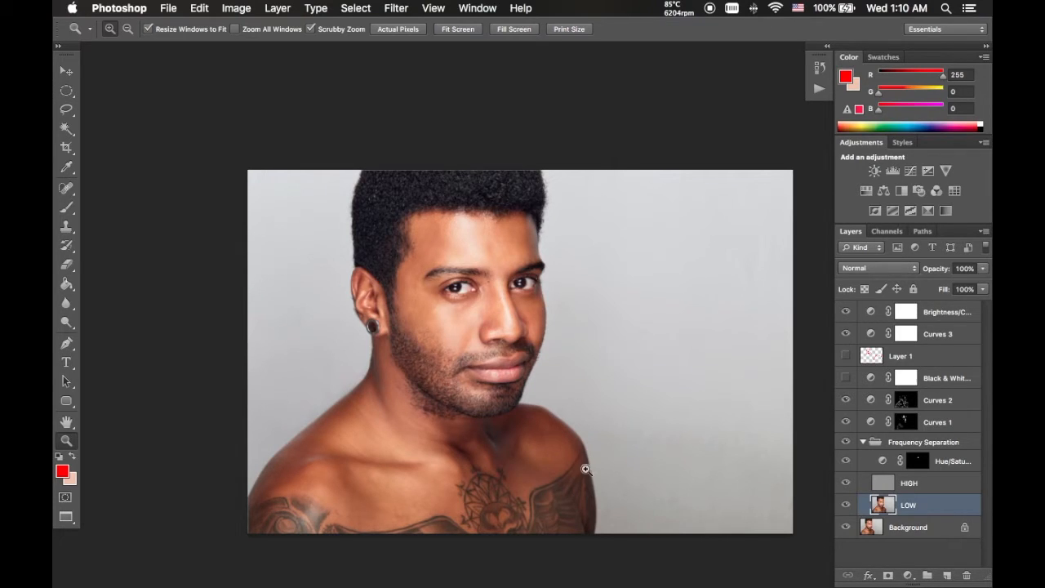
pyautogui.moveTo(627, 416); pyautogui.dragTo(651, 394)
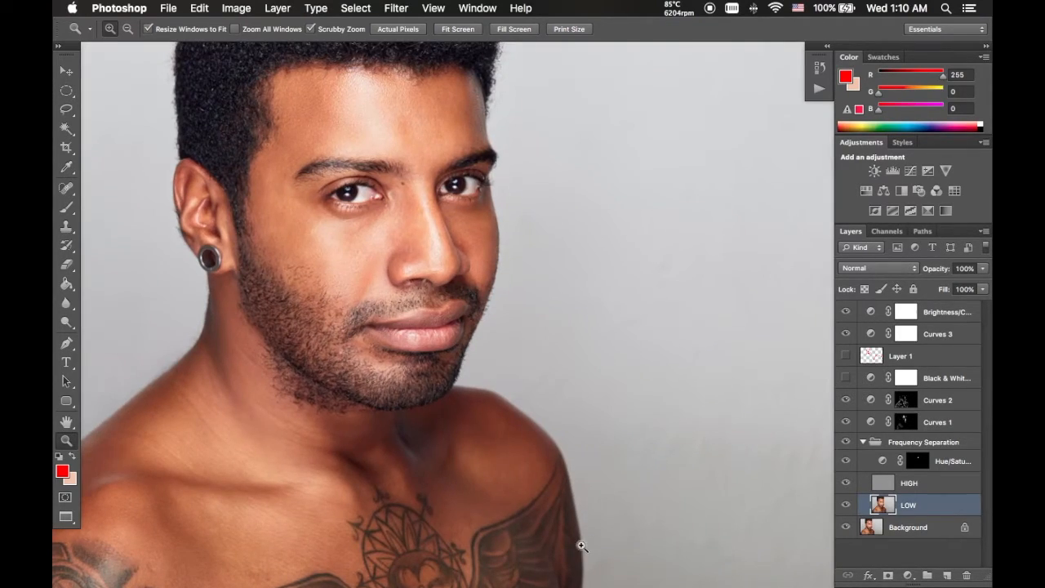
pyautogui.moveTo(555, 310); pyautogui.dragTo(532, 347)
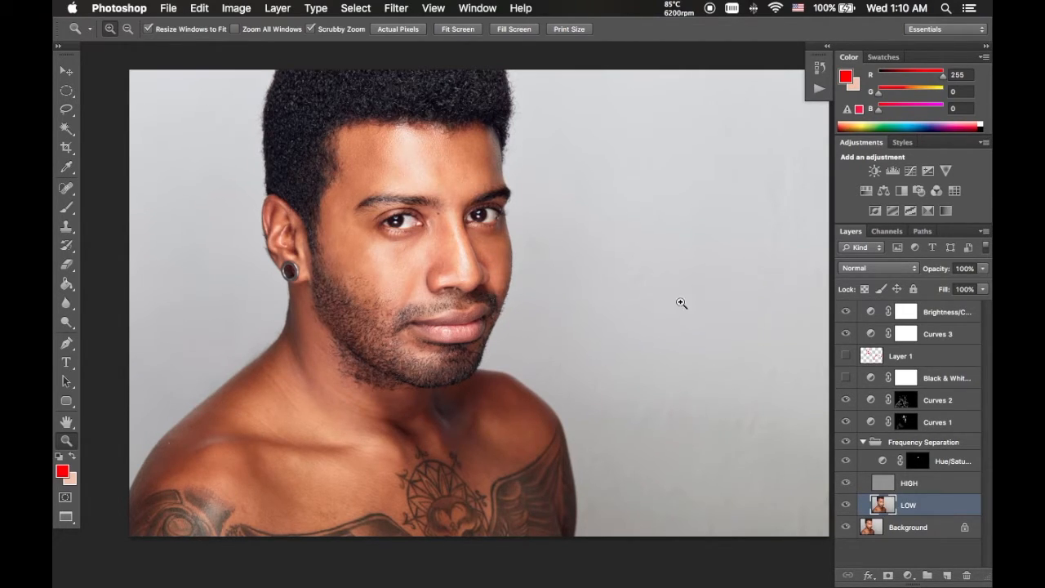
pyautogui.moveTo(560, 381); pyautogui.dragTo(590, 362)
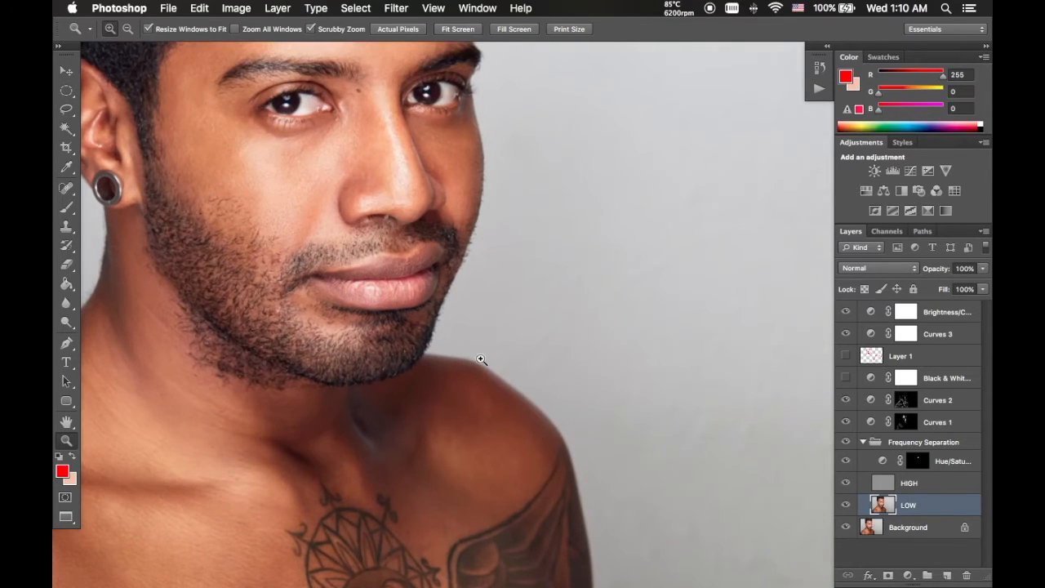
pyautogui.moveTo(474, 105); pyautogui.dragTo(513, 286)
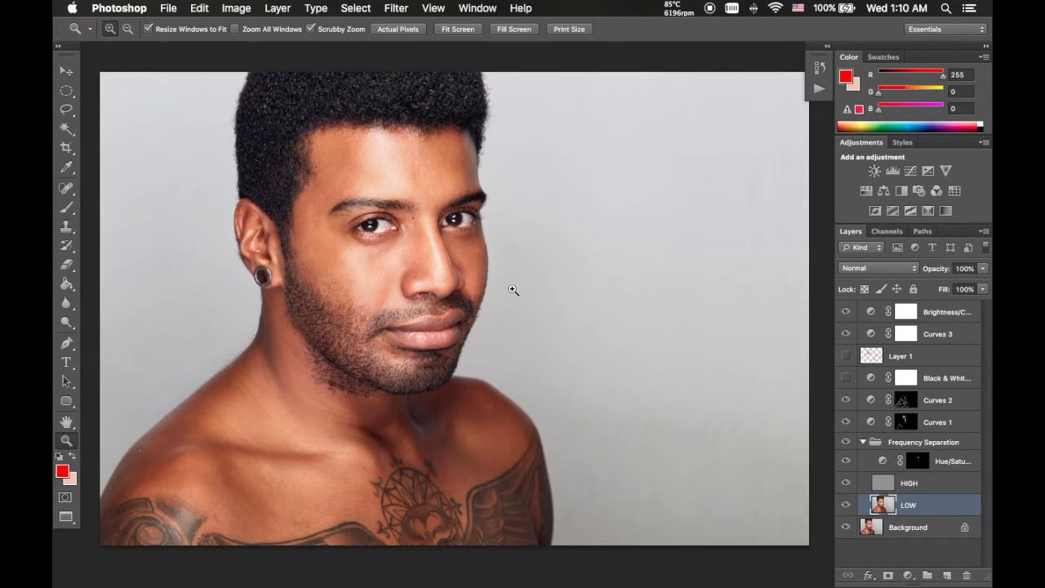
pyautogui.moveTo(525, 326)
pyautogui.mouseDown()
pyautogui.moveTo(598, 243)
pyautogui.moveTo(529, 335)
pyautogui.mouseUp()
# - Show the red markings on Layer 1, compare the image with and without Curves 3, and hide the markings again
pyautogui.click(846, 356)
pyautogui.click(871, 356)
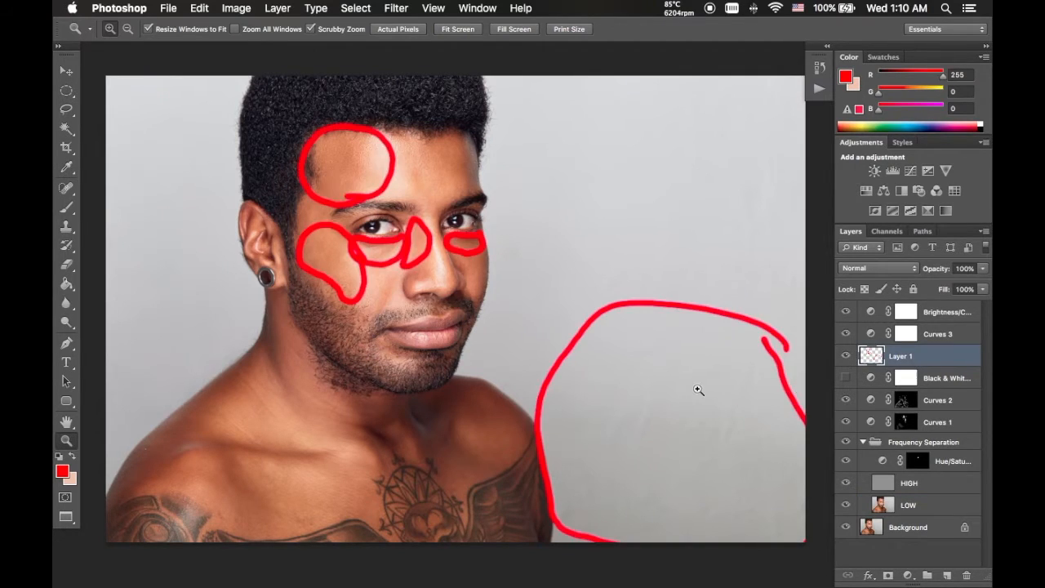
pyautogui.click(846, 334)
pyautogui.click(846, 334)
pyautogui.click(846, 356)
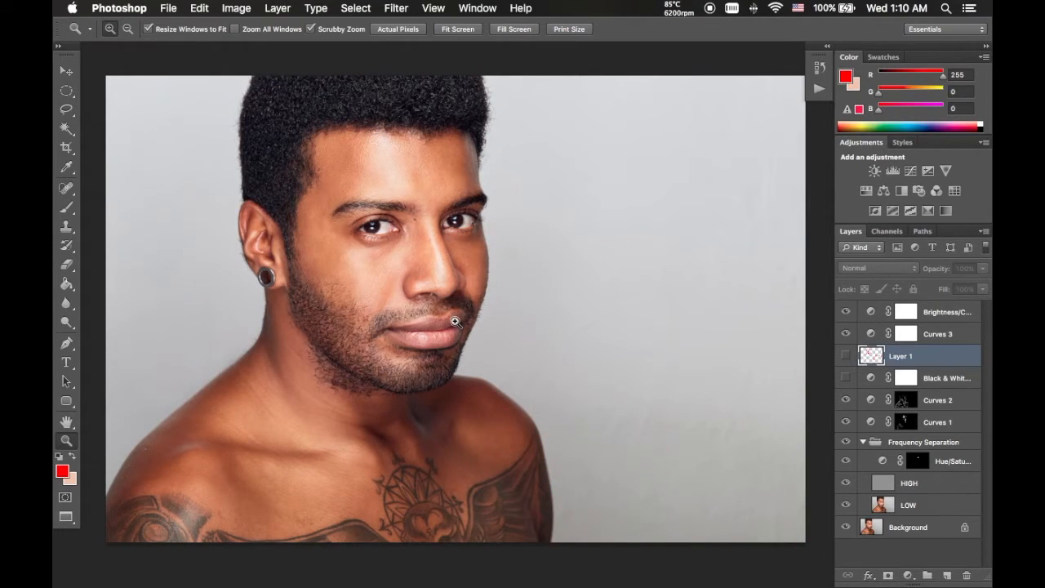
# - Group all layers above the Background, from the Brightness/Contrast adjustment down to LOW
pyautogui.click(906, 315)
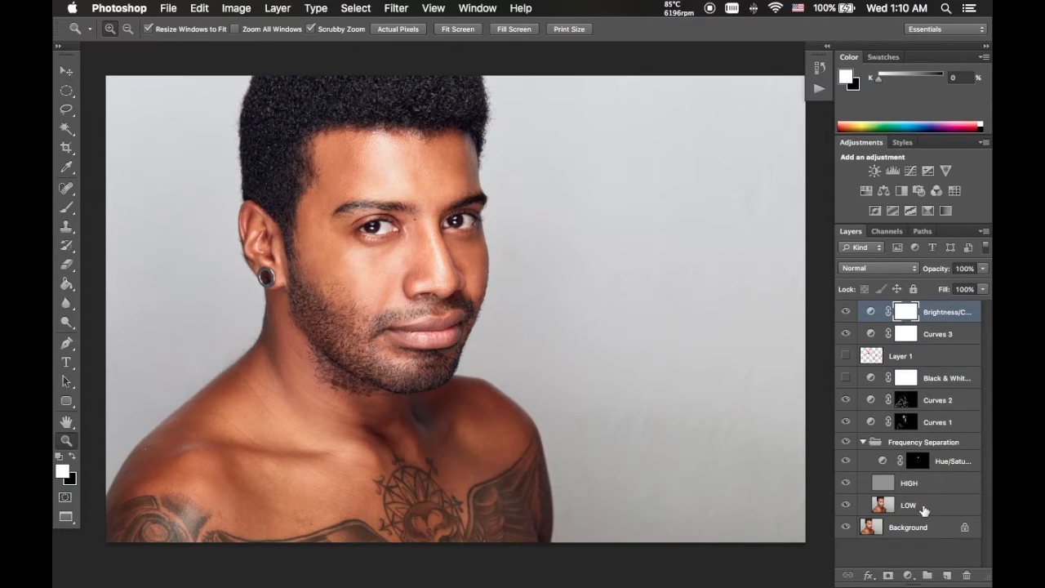
pyautogui.click(921, 507)
pyautogui.click(943, 316)
pyautogui.keyDown('shift'); pyautogui.click(921, 506); pyautogui.keyUp('shift')
pyautogui.press('super+g')
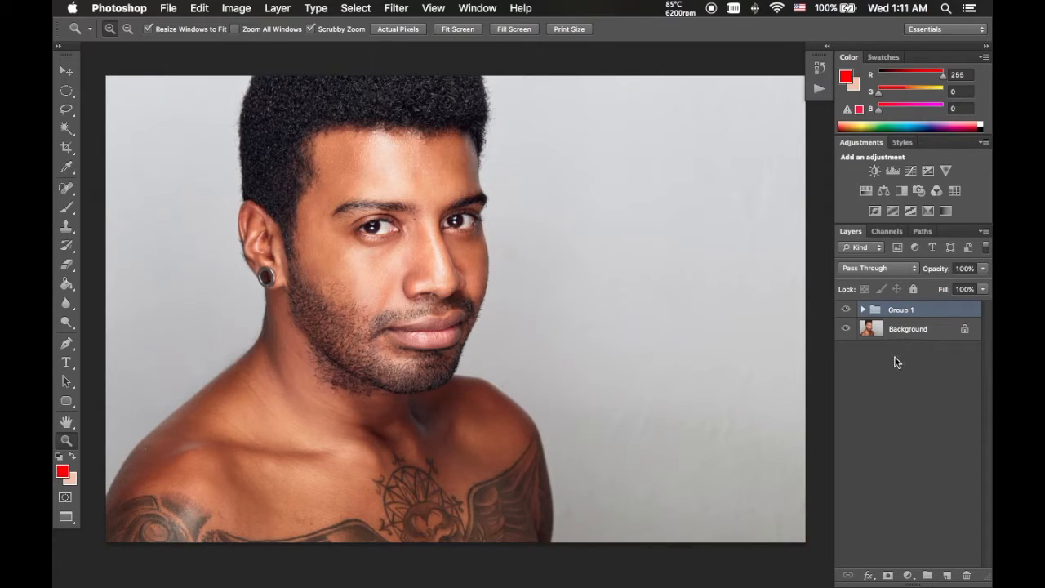
# - Duplicate the retouching group, check its contents, and merge the copy into a single layer
pyautogui.press('super+j')
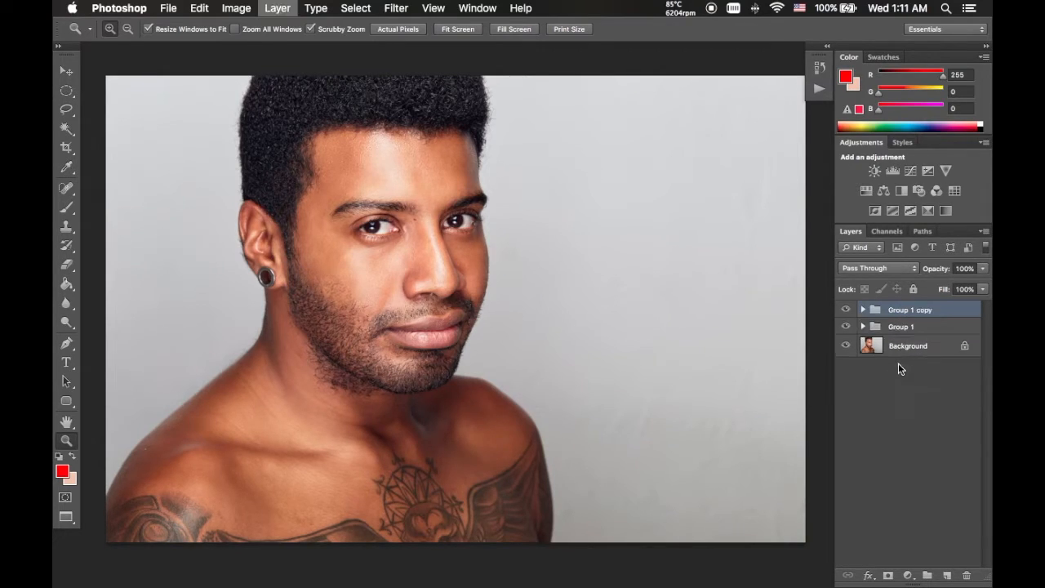
pyautogui.click(864, 326)
pyautogui.click(864, 326)
pyautogui.click(864, 326)
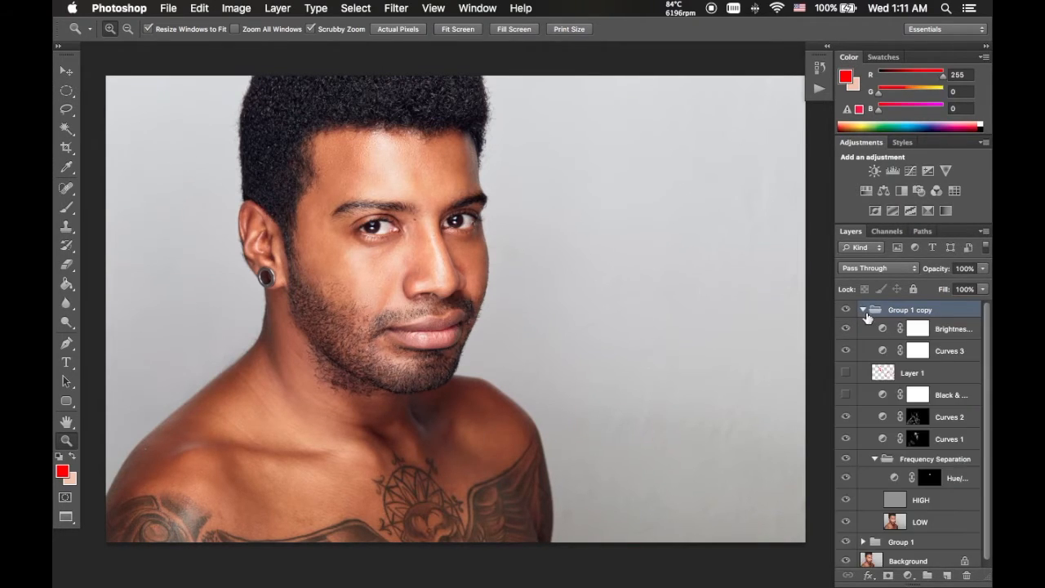
pyautogui.click(864, 327)
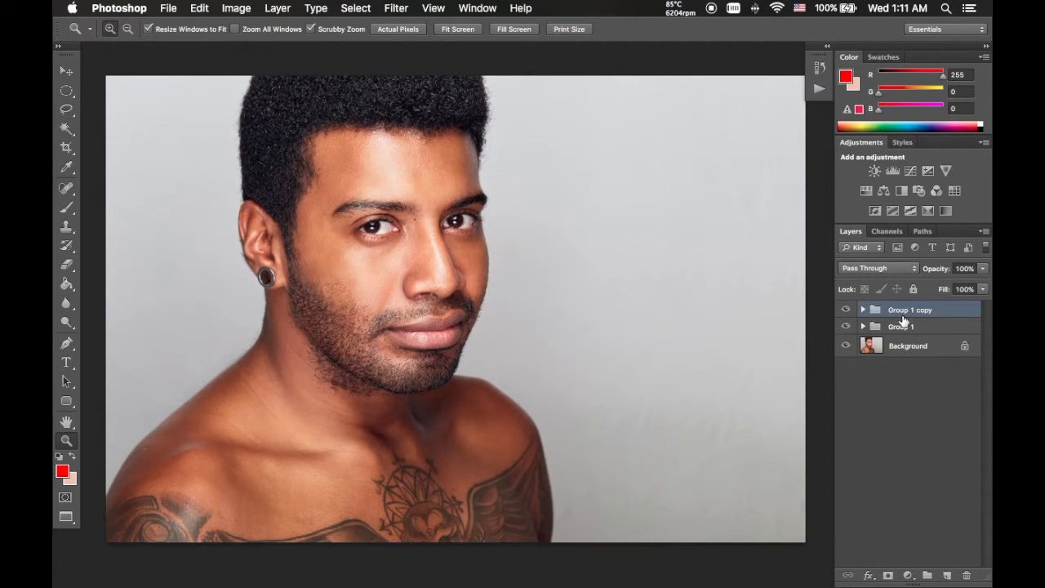
pyautogui.press('super+e')
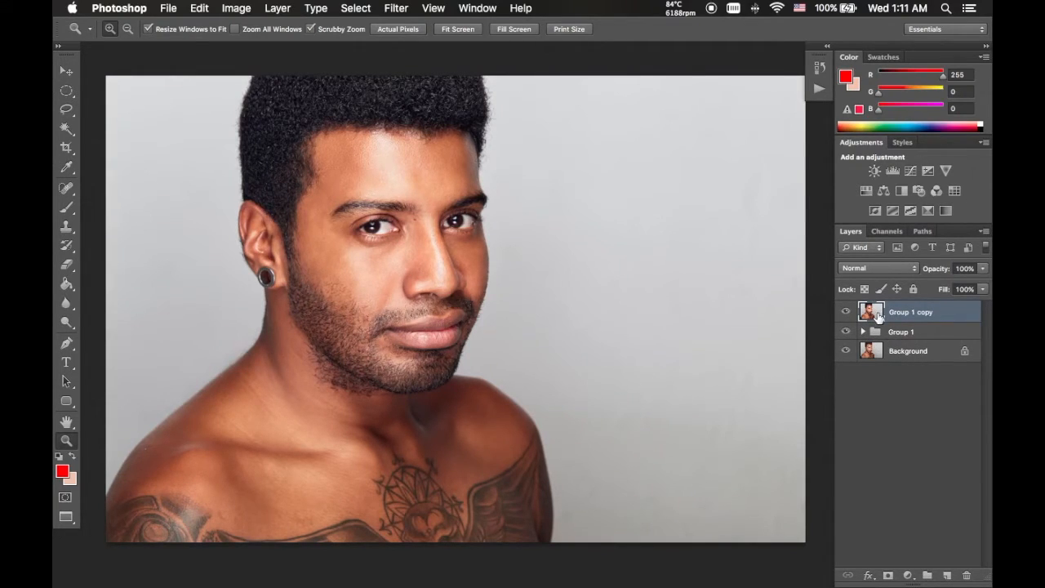
# - Duplicate the merged layer and apply a High Pass filter with a small radius that brings out only fine edges
pyautogui.press('super+j')
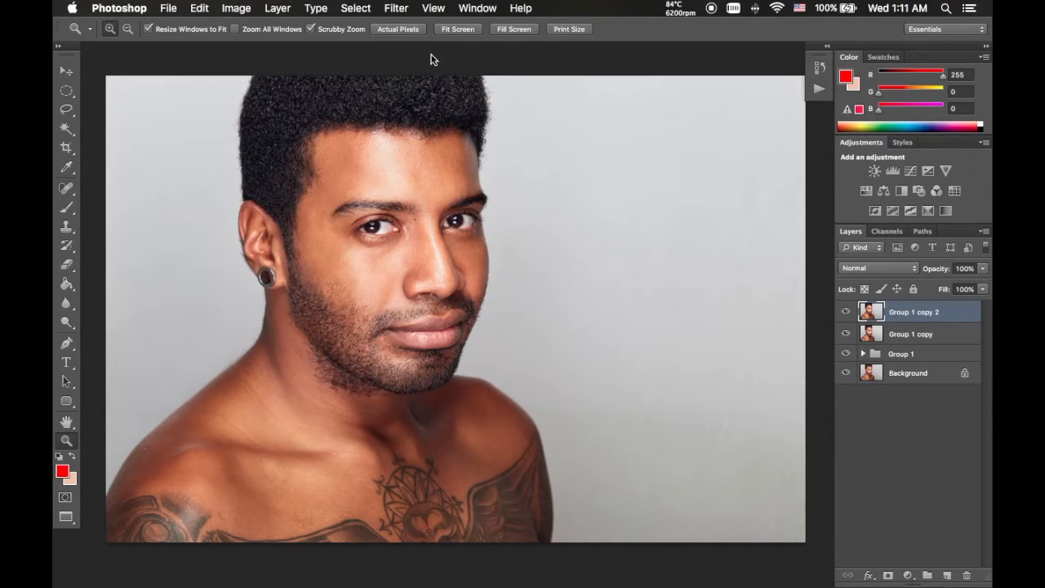
pyautogui.click(397, 8)
pyautogui.moveTo(449, 293)
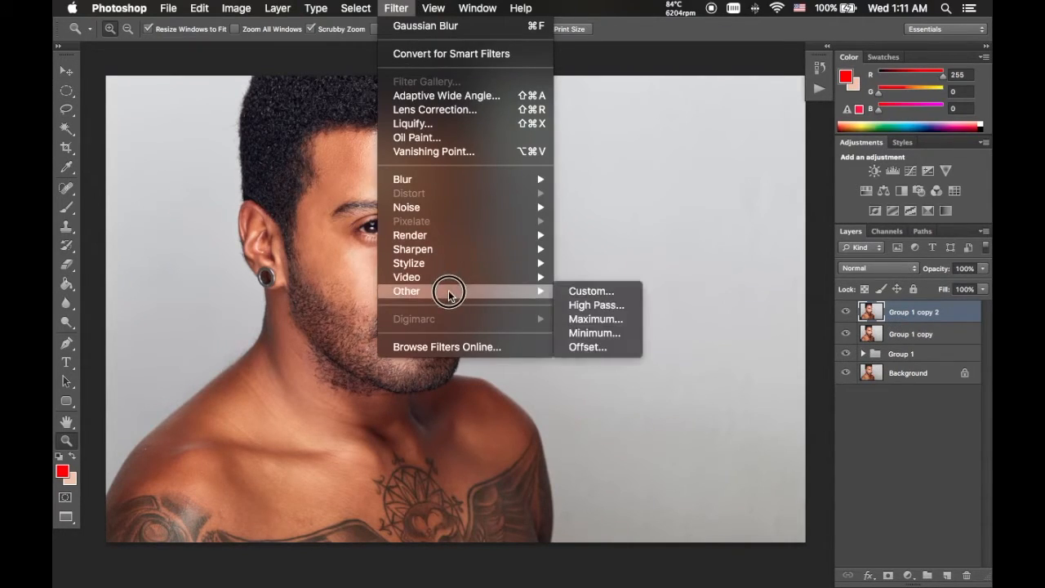
pyautogui.click(605, 306)
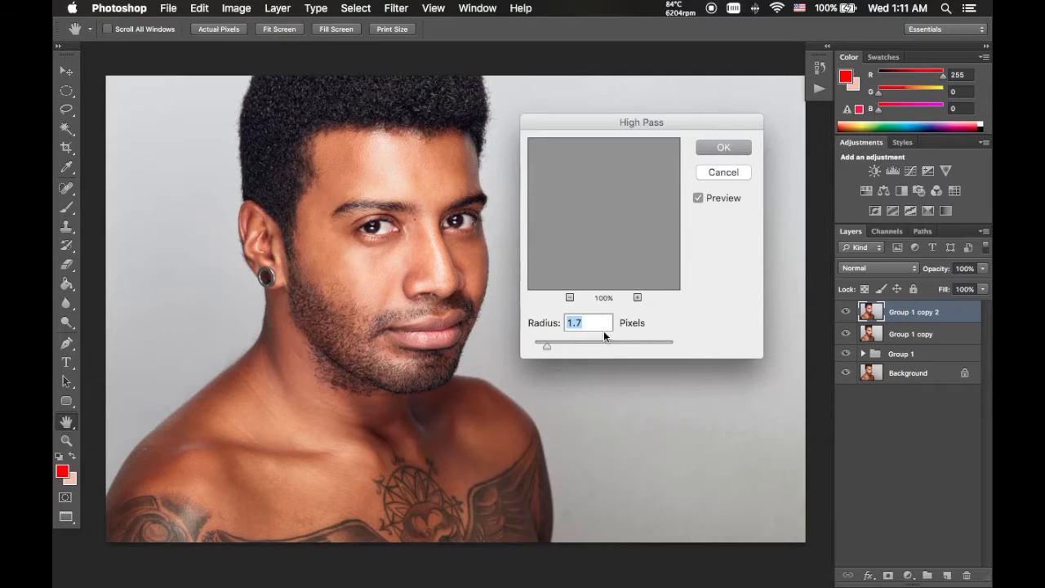
pyautogui.moveTo(548, 345)
pyautogui.mouseDown()
pyautogui.moveTo(597, 350)
pyautogui.moveTo(563, 350)
pyautogui.mouseUp()
pyautogui.click(564, 348)
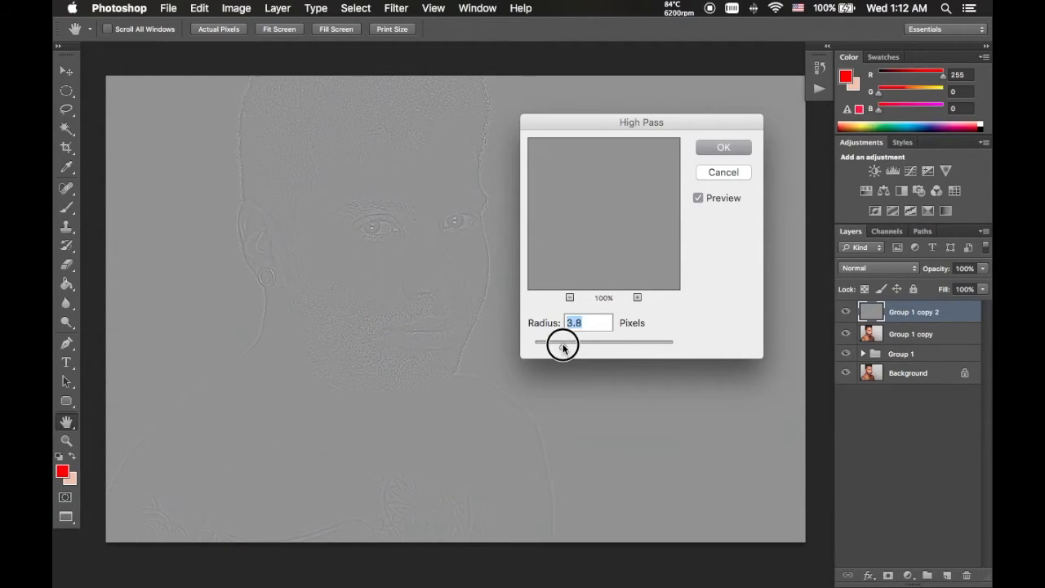
pyautogui.moveTo(562, 348); pyautogui.dragTo(560, 346)
pyautogui.click(734, 152)
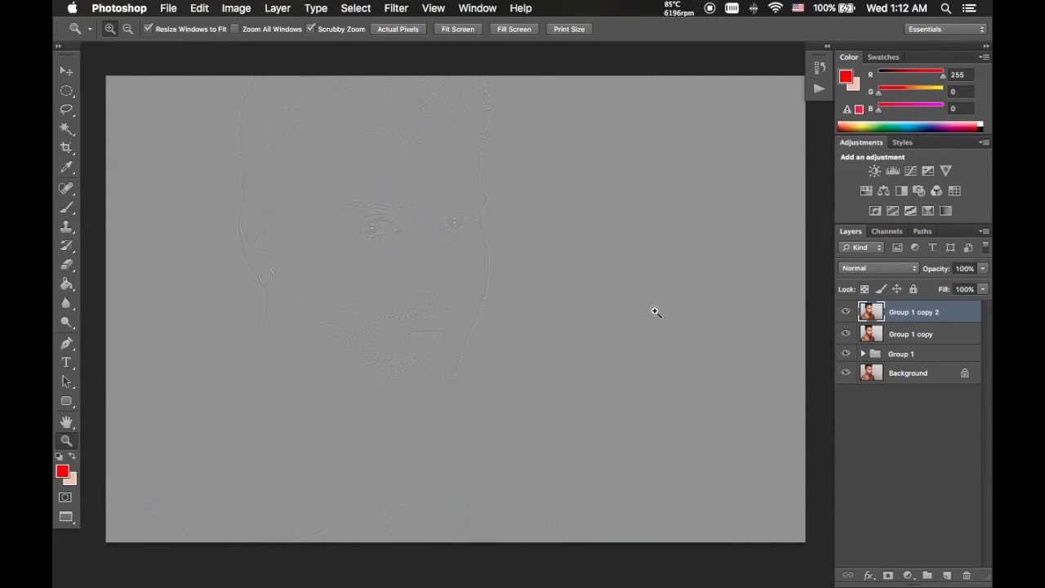
# - Set the High Pass layer's blend mode to Linear Light
pyautogui.click(879, 272)
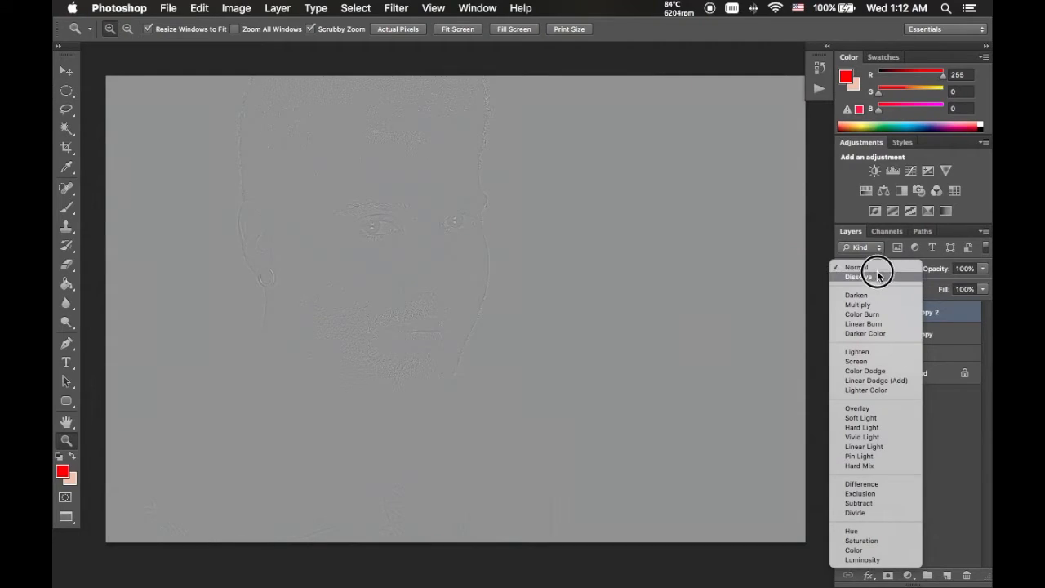
pyautogui.click(928, 262)
pyautogui.click(885, 271)
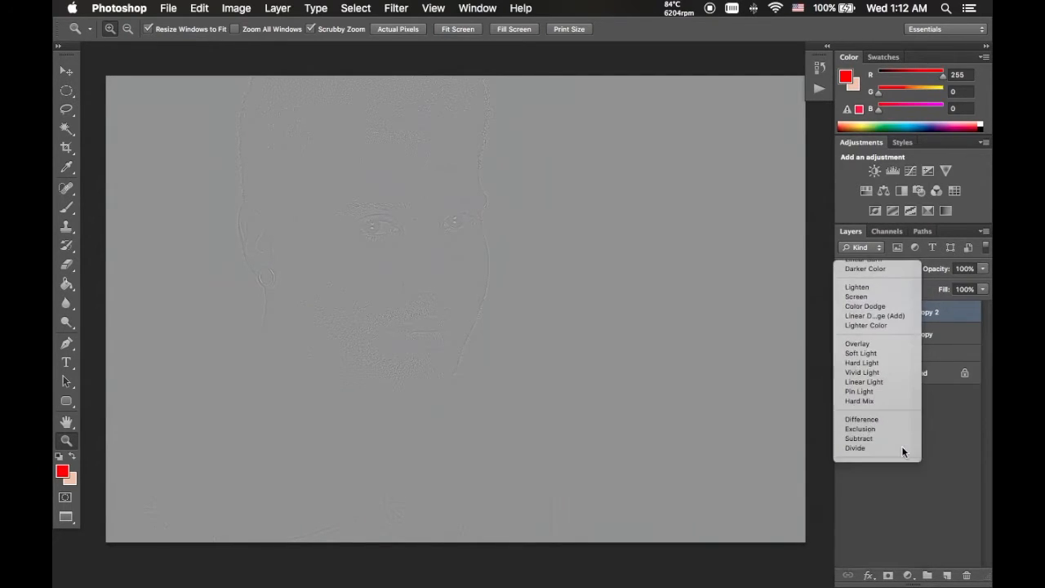
pyautogui.click(901, 447)
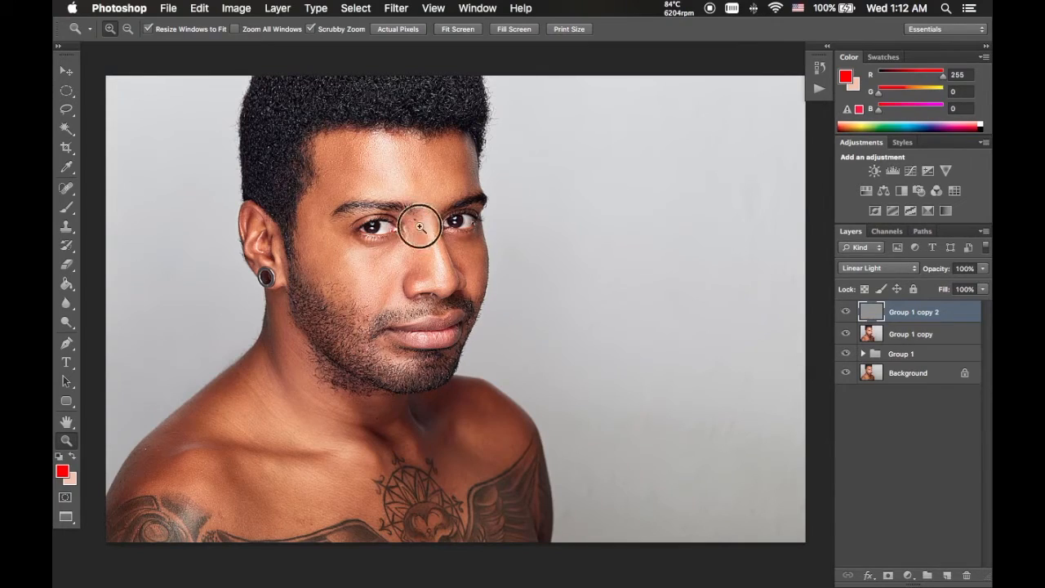
# - Compare the face close up with and without the High Pass sharpening layer
pyautogui.click(419, 226)
pyautogui.click(433, 220)
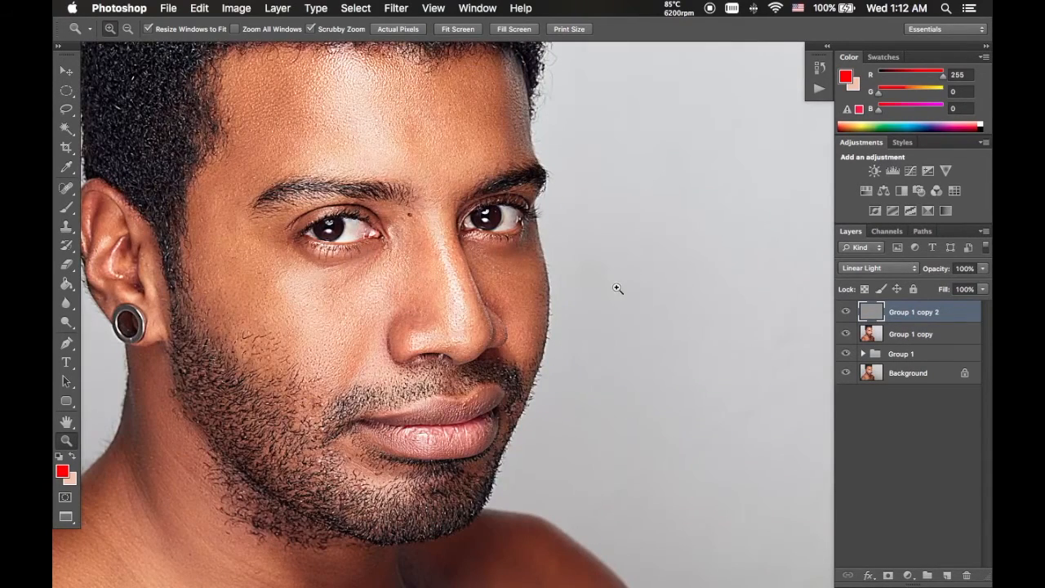
pyautogui.click(847, 313)
pyautogui.click(847, 313)
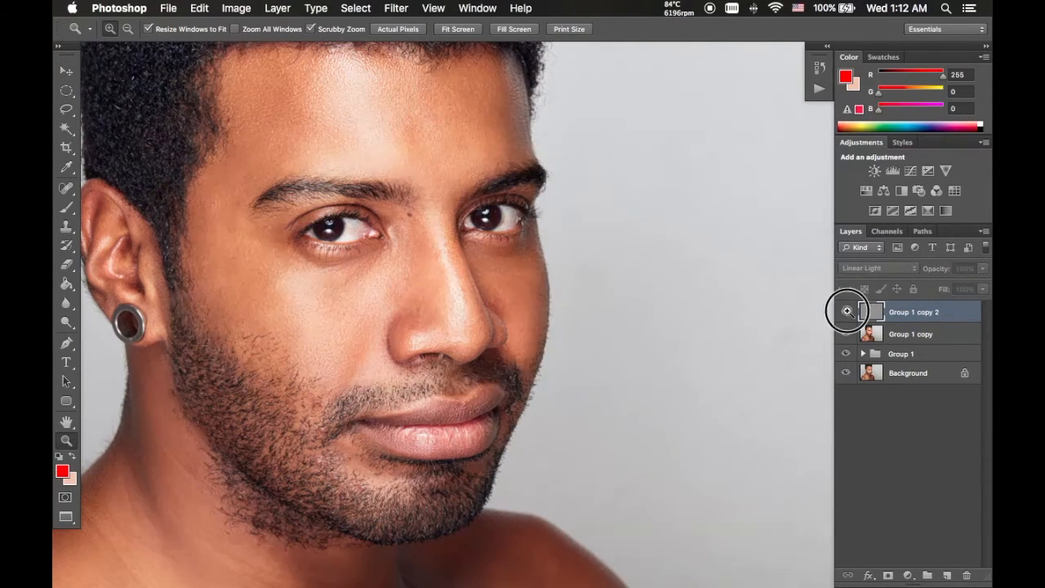
pyautogui.click(847, 313)
pyautogui.click(847, 313)
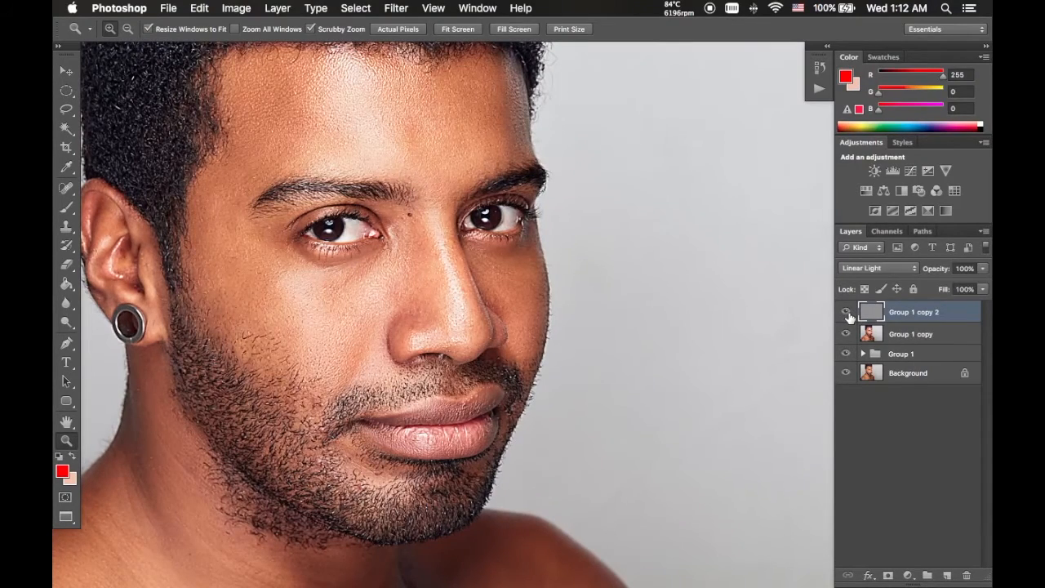
pyautogui.click(848, 315)
pyautogui.click(849, 315)
pyautogui.click(849, 315)
pyautogui.click(848, 315)
# - Lower the High Pass layer's opacity to 31% and compare the face with and without the sharpening
pyautogui.click(984, 270)
pyautogui.moveTo(984, 289); pyautogui.dragTo(953, 283)
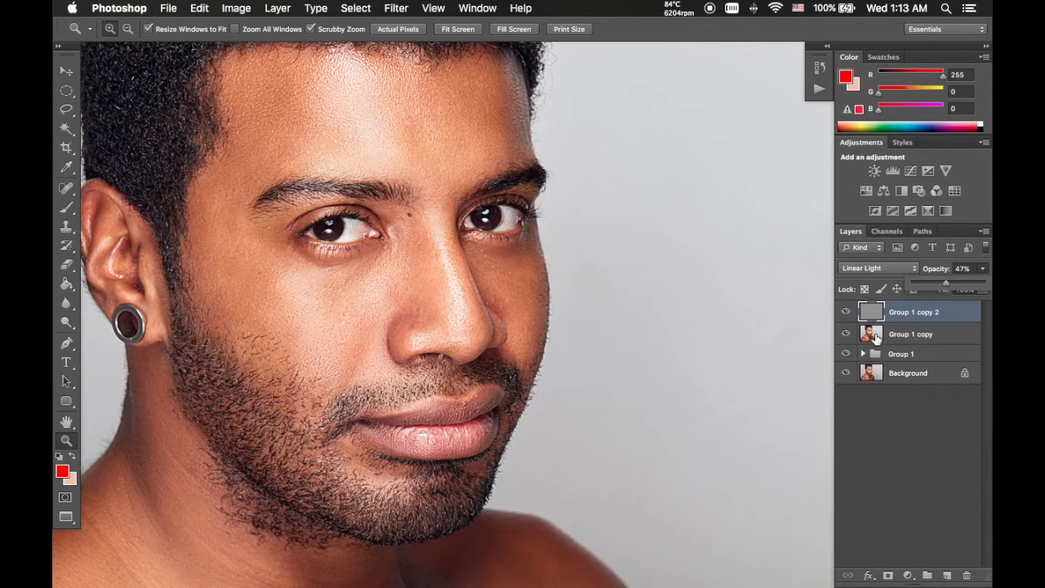
pyautogui.moveTo(947, 285); pyautogui.dragTo(933, 283)
pyautogui.click(845, 313)
pyautogui.click(845, 313)
pyautogui.click(845, 314)
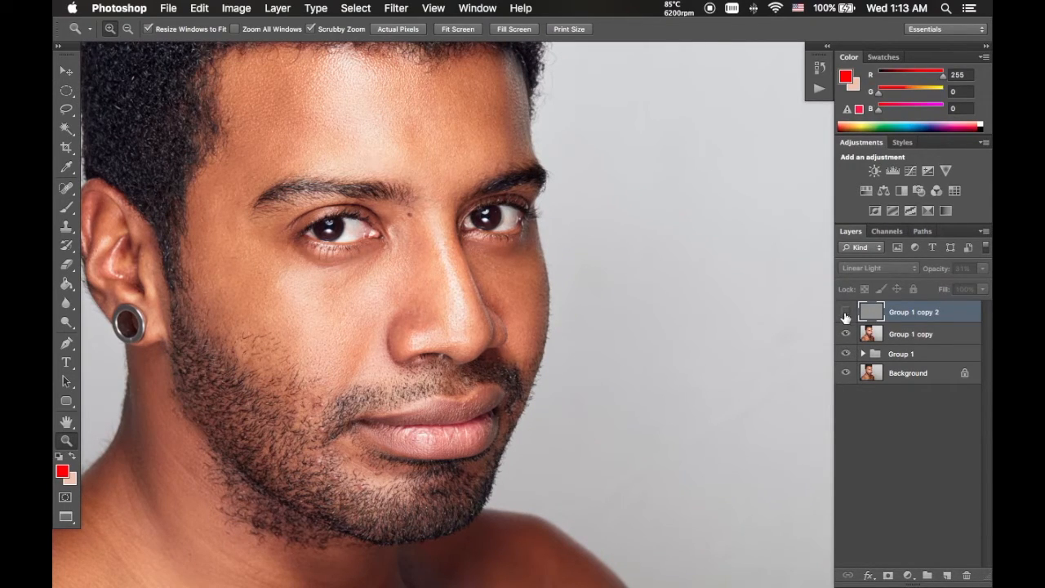
# - Show the High Pass layer again and lower its opacity to 26%
pyautogui.click(846, 314)
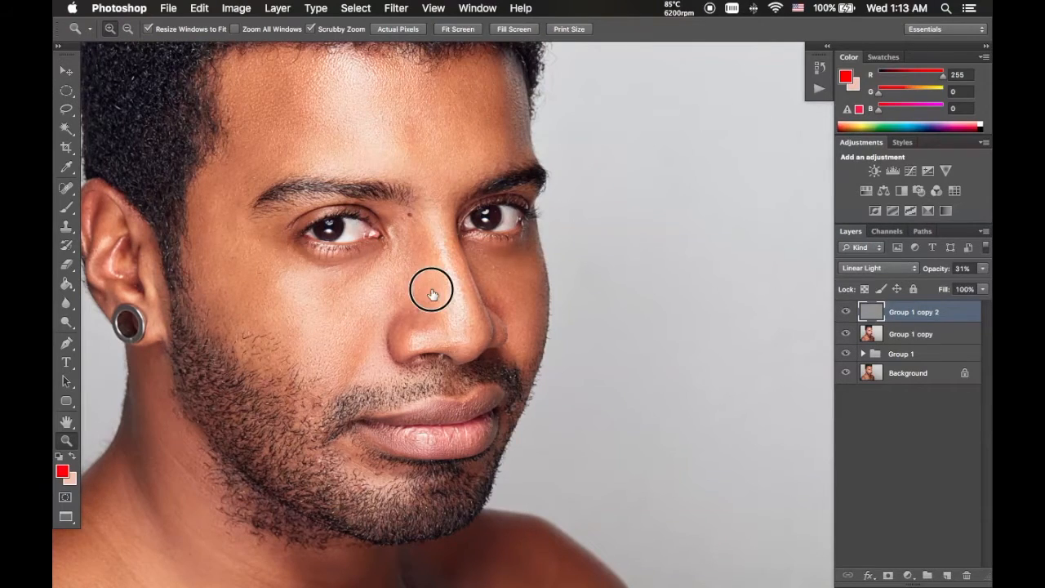
pyautogui.moveTo(431, 289); pyautogui.dragTo(491, 246)
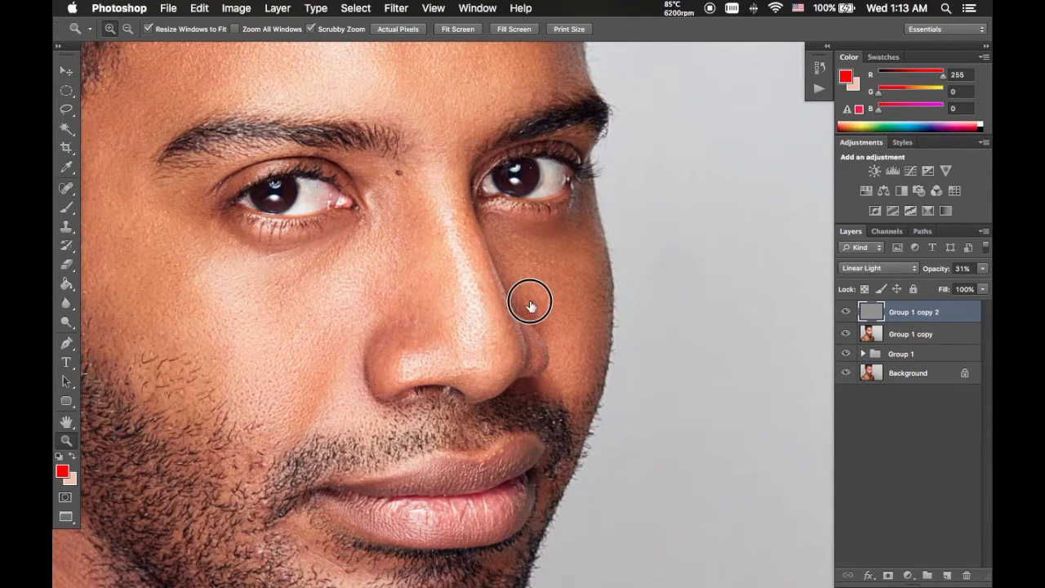
pyautogui.moveTo(483, 275); pyautogui.dragTo(576, 280)
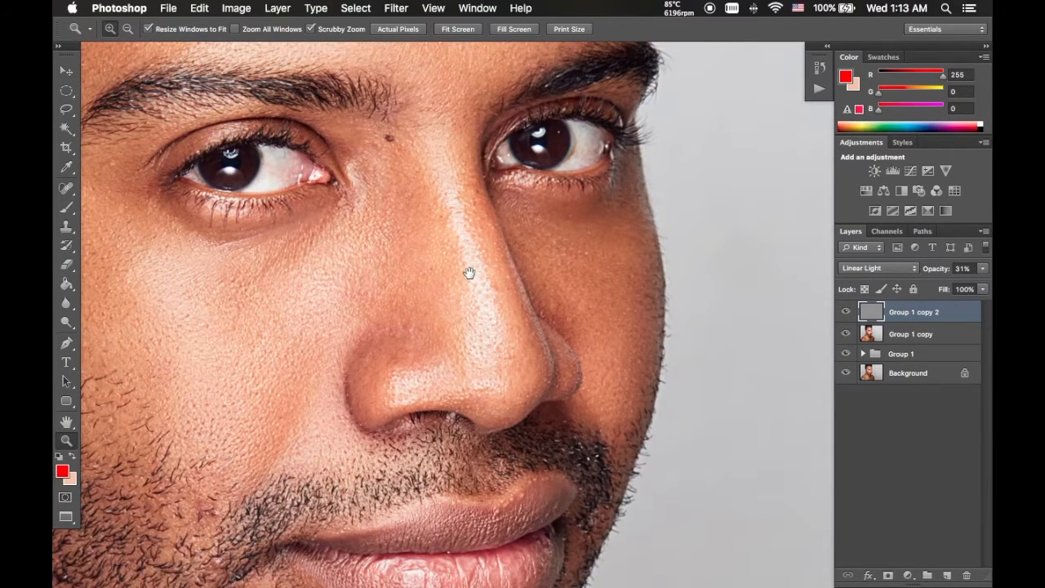
pyautogui.moveTo(469, 272); pyautogui.dragTo(558, 293)
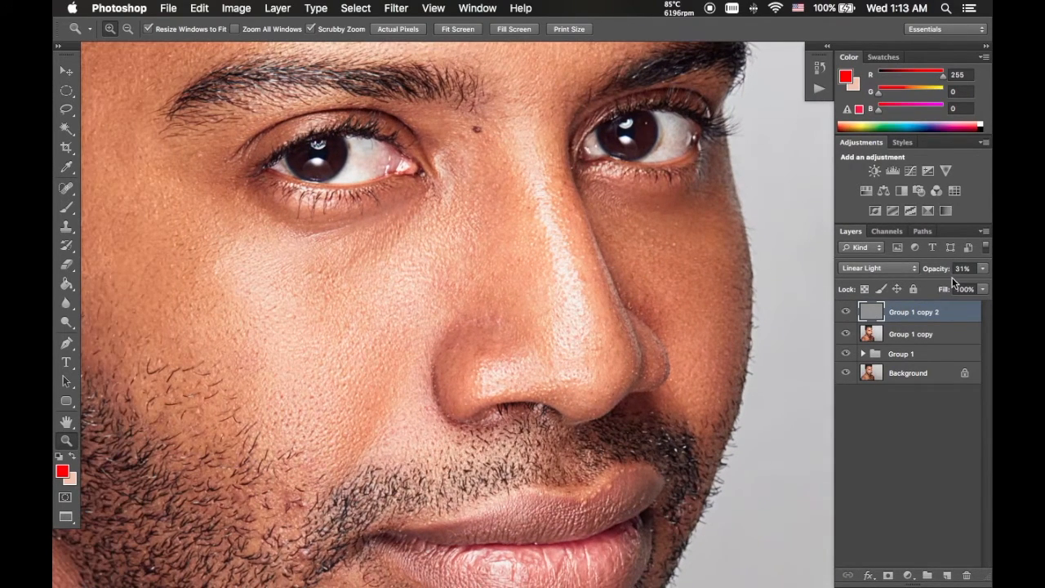
pyautogui.click(982, 268)
pyautogui.moveTo(934, 286); pyautogui.dragTo(927, 283)
pyautogui.moveTo(926, 281); pyautogui.dragTo(931, 285)
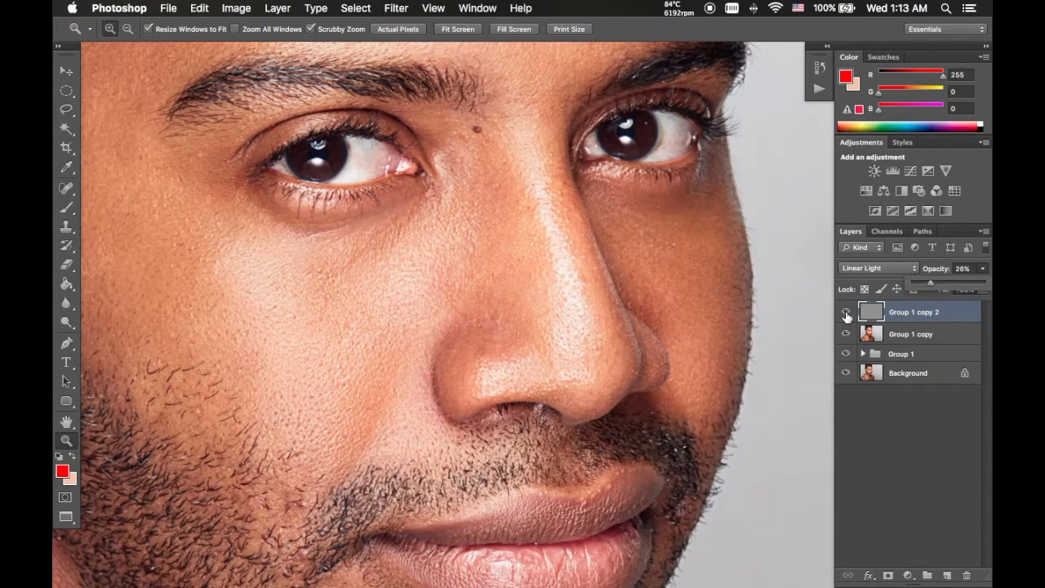
# - Compare the nose, eyes and forehead with and without the High Pass sharpening layer
pyautogui.click(846, 315)
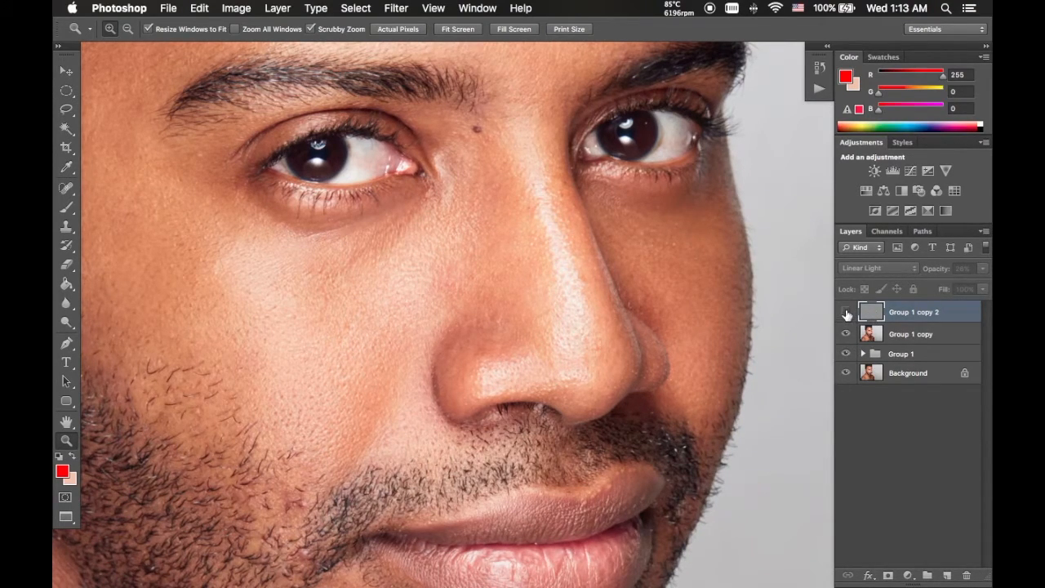
pyautogui.click(846, 314)
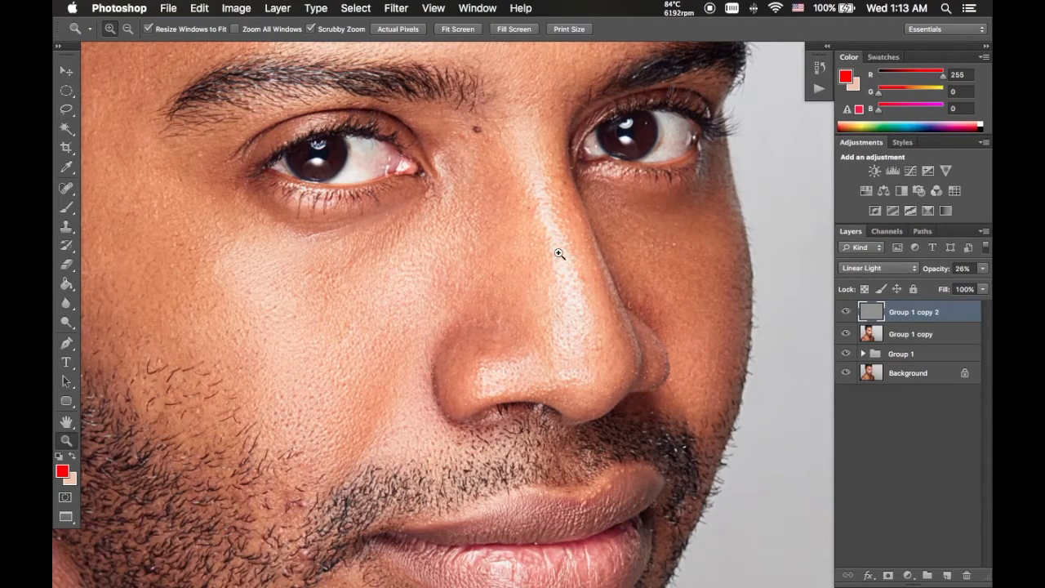
pyautogui.moveTo(558, 255); pyautogui.dragTo(442, 318)
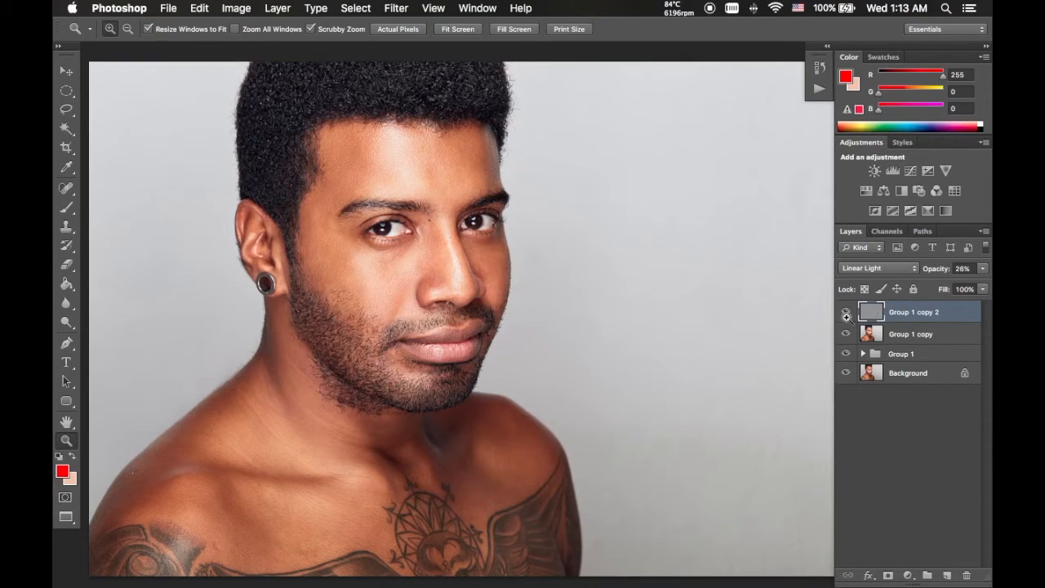
pyautogui.moveTo(456, 181); pyautogui.dragTo(512, 150)
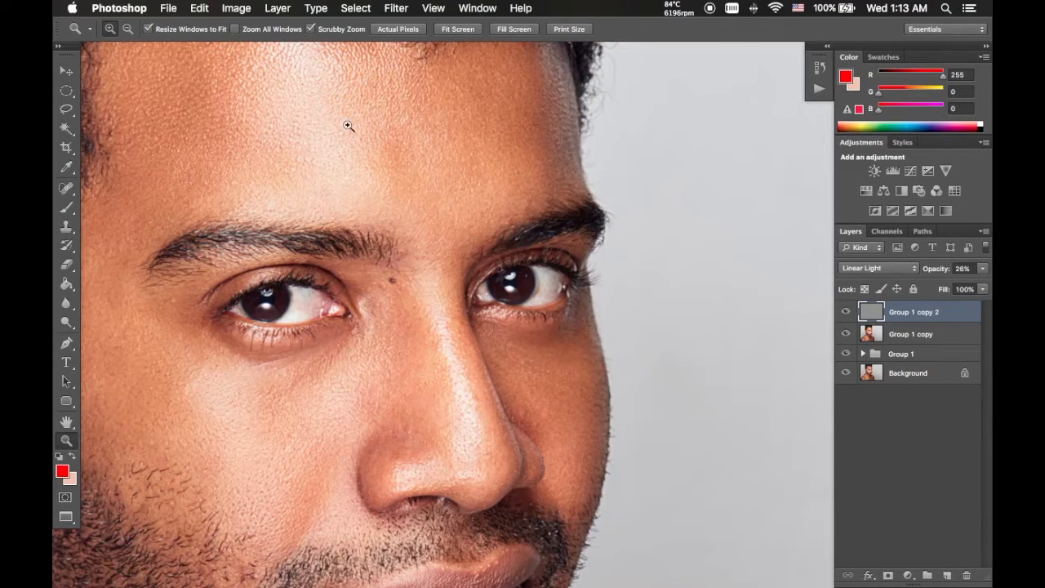
pyautogui.moveTo(487, 165); pyautogui.dragTo(547, 193)
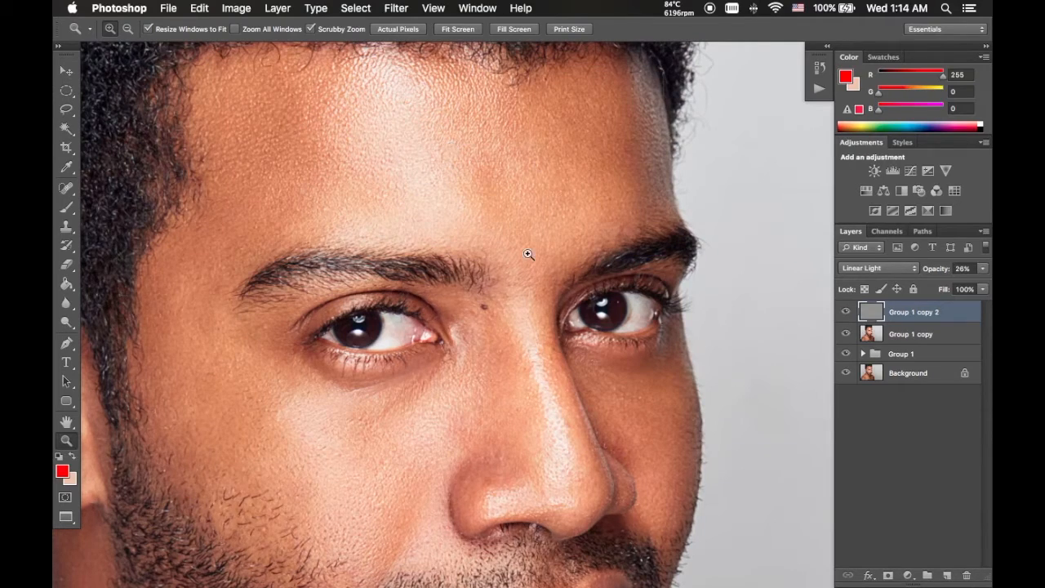
pyautogui.moveTo(515, 369); pyautogui.dragTo(534, 250)
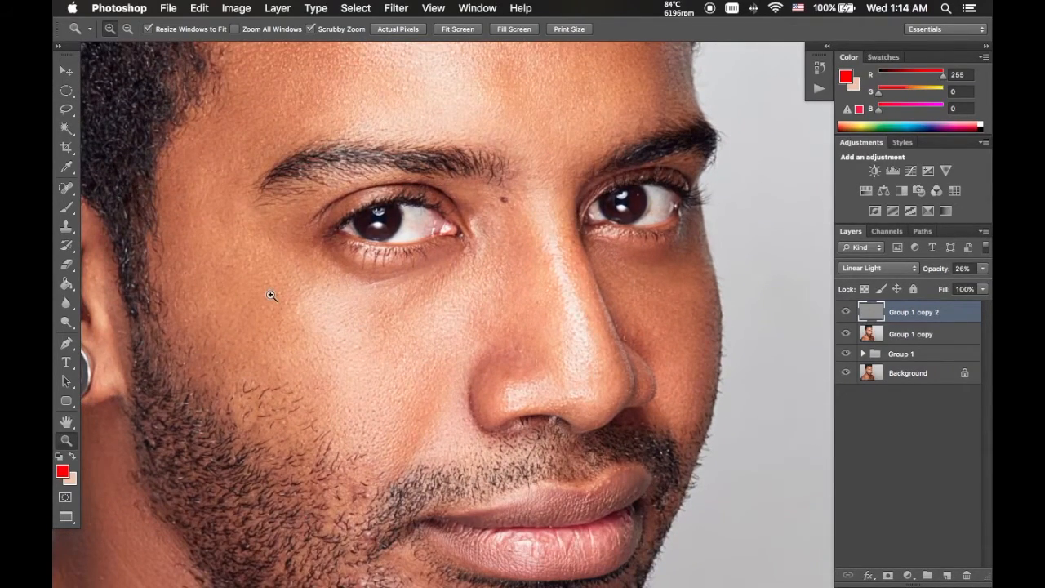
pyautogui.scroll(3, 522, 150)
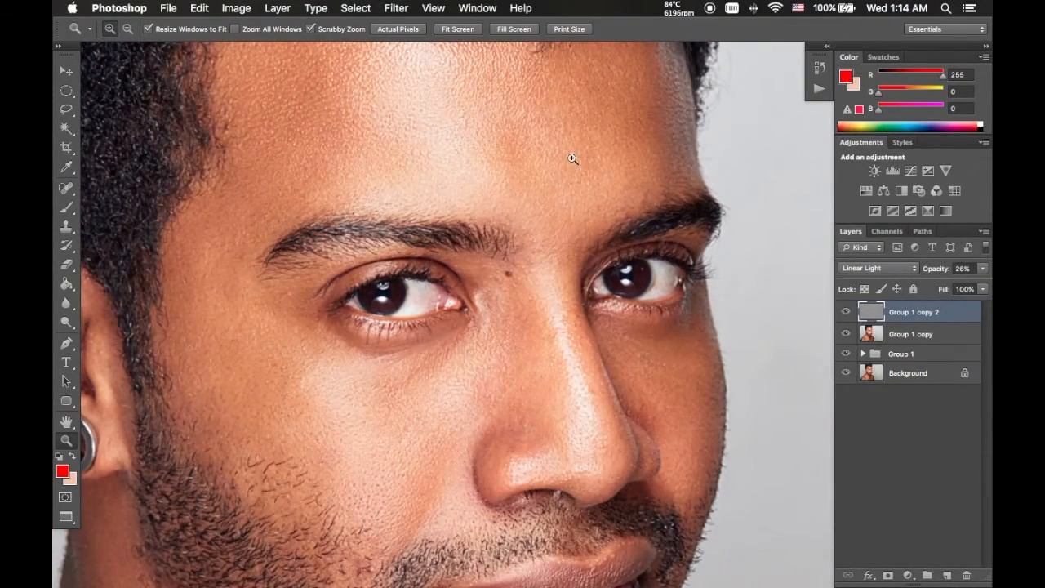
pyautogui.click(846, 312)
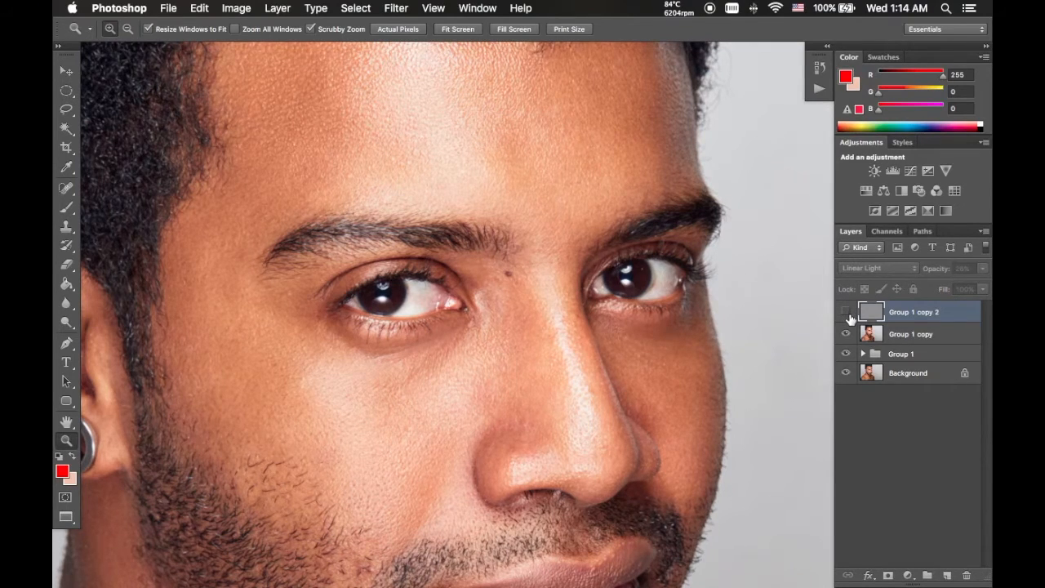
pyautogui.click(846, 312)
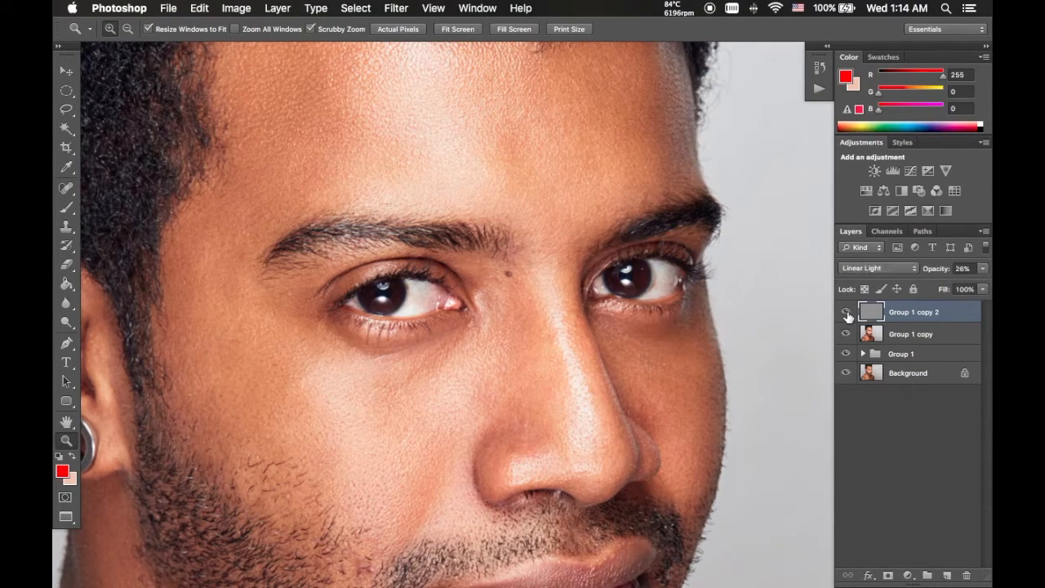
# - Inspect the sharpened skin from forehead to ear and beard, and compare the whole portrait with and without the High Pass layer
pyautogui.scroll(2, 492, 164)
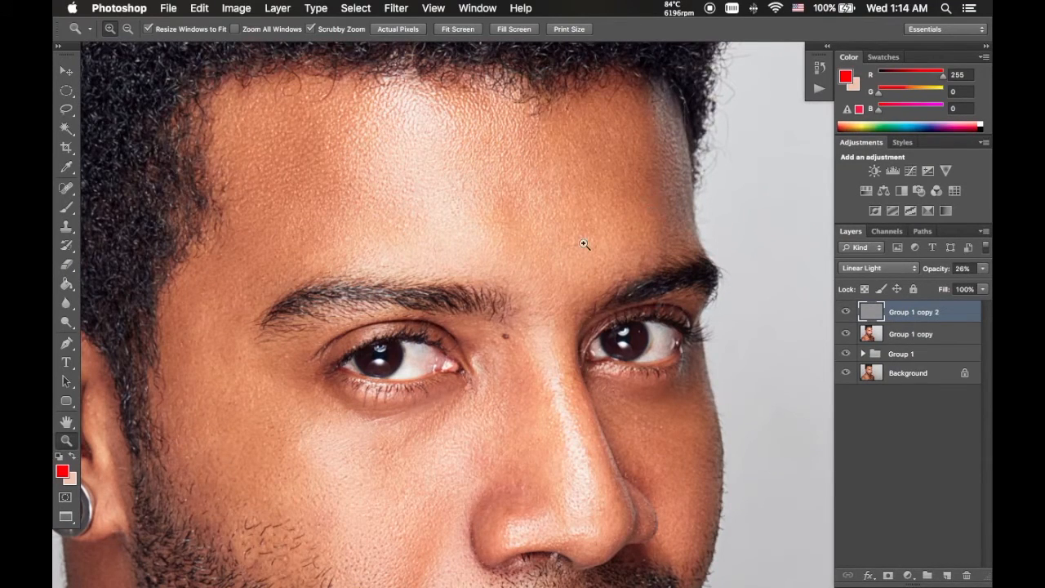
pyautogui.scroll(-2, 581, 208)
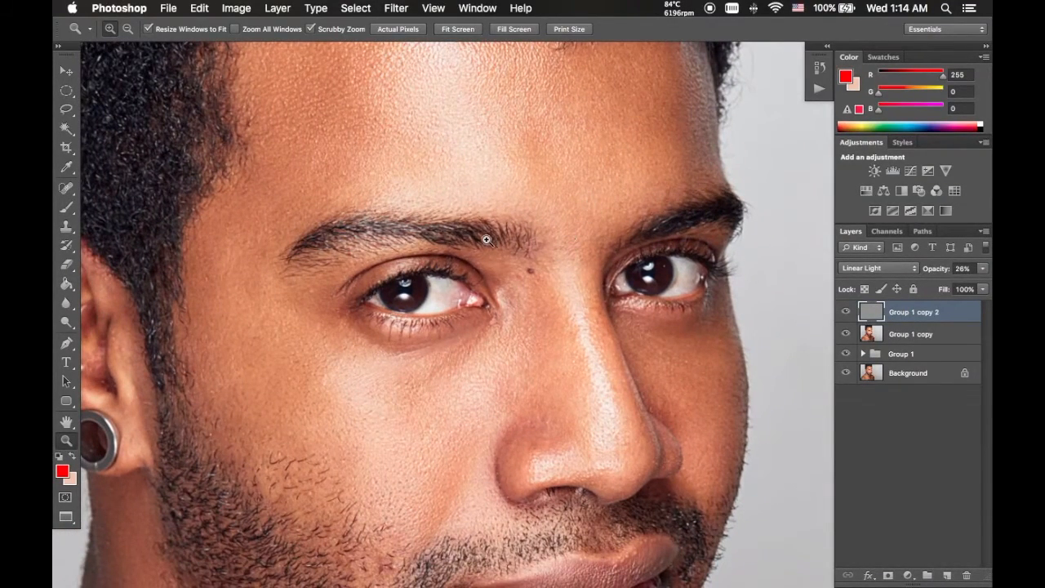
pyautogui.scroll(2, 545, 243)
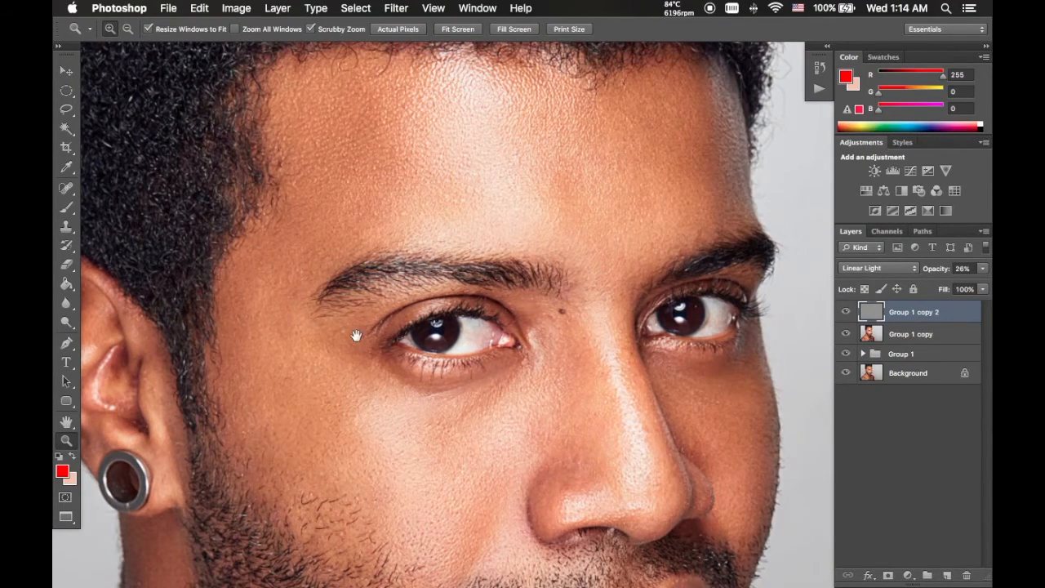
pyautogui.hscroll(-3, 356, 336)
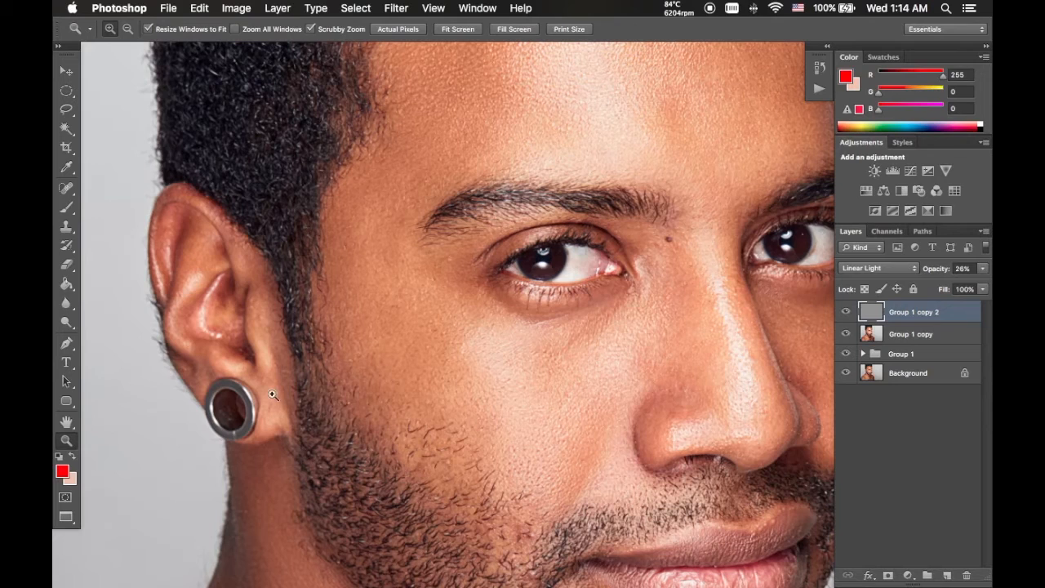
pyautogui.hscroll(5, 507, 354)
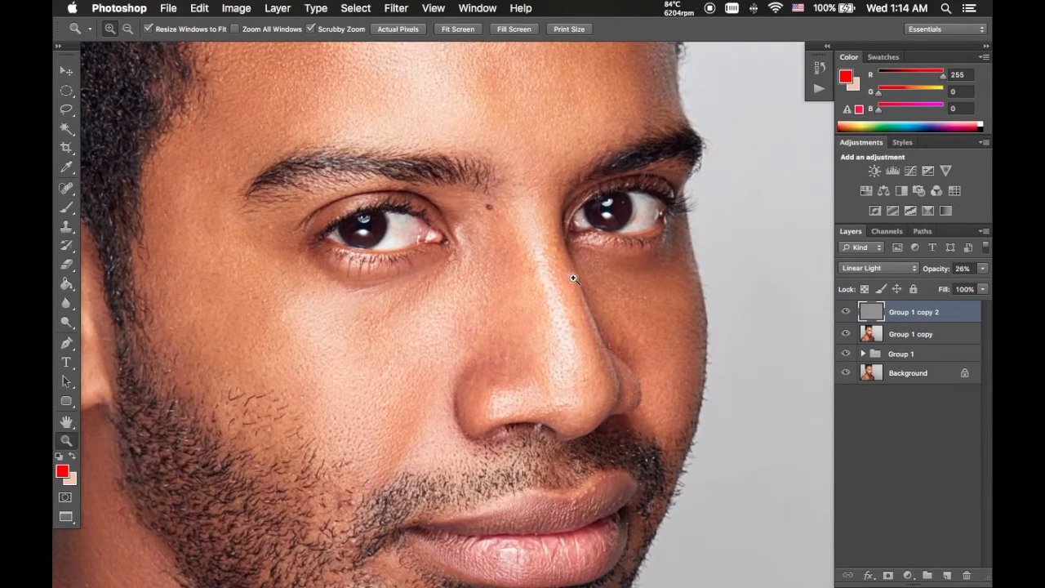
pyautogui.scroll(-5, 539, 332)
pyautogui.scroll(-3, 517, 359)
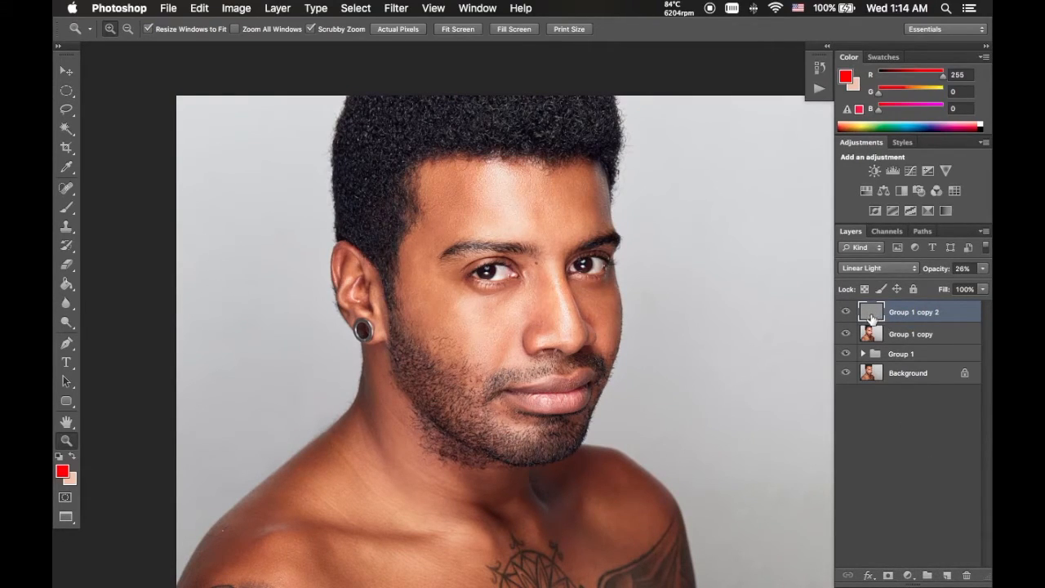
pyautogui.click(845, 314)
pyautogui.click(846, 314)
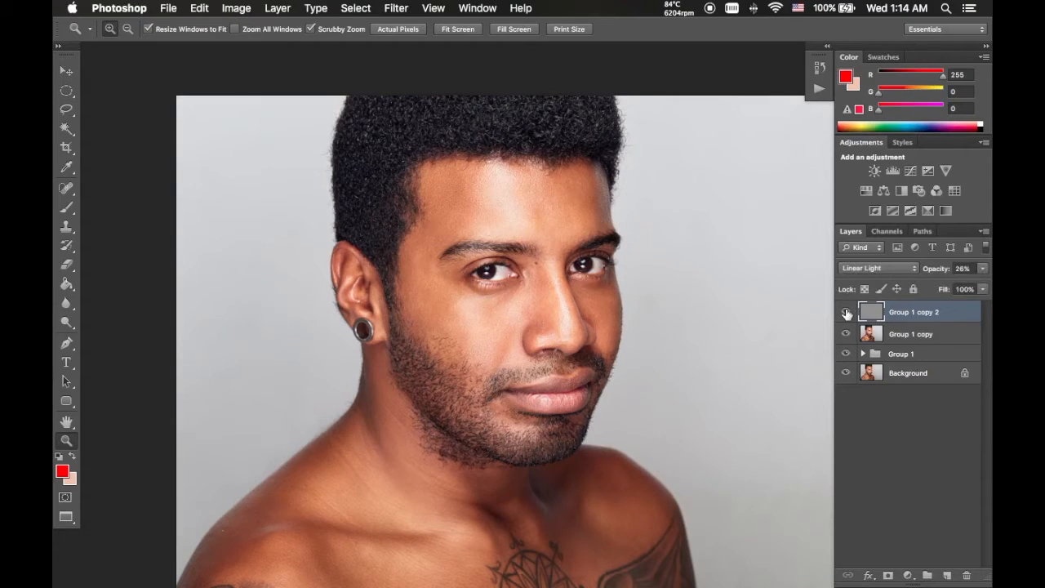
# - Add a layer mask to the High Pass layer and paint black over the forehead, cheek and nose skin with a 402 px brush
pyautogui.click(888, 575)
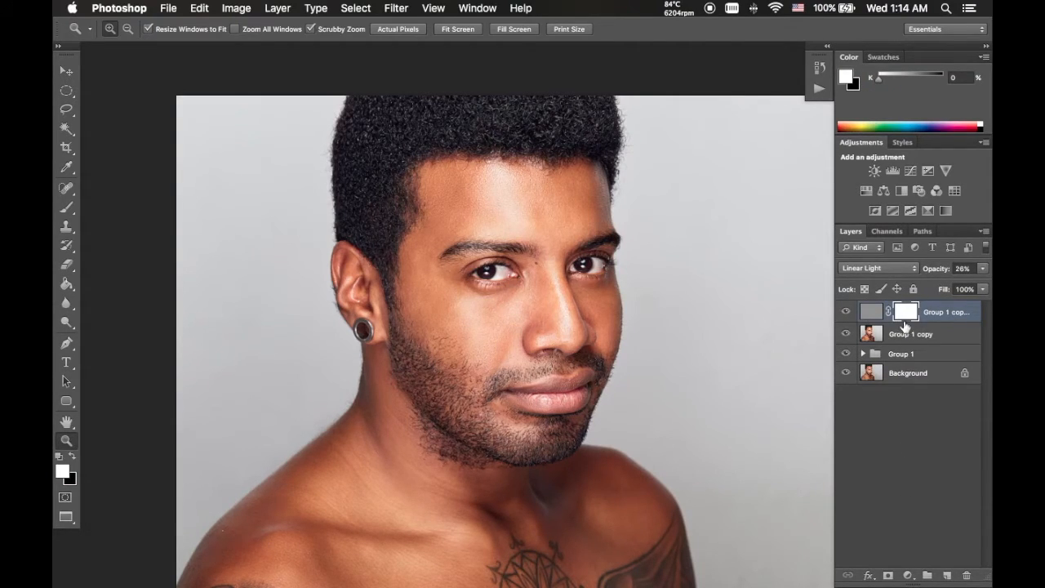
pyautogui.press('b')
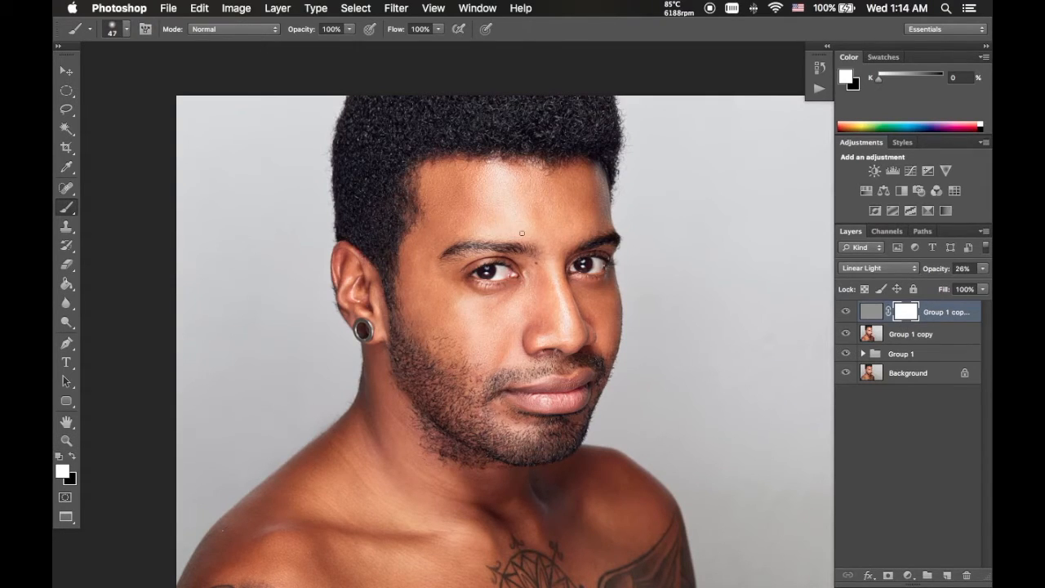
pyautogui.moveTo(506, 221); pyautogui.dragTo(521, 222)
pyautogui.moveTo(525, 218); pyautogui.dragTo(535, 212)
pyautogui.press('x')
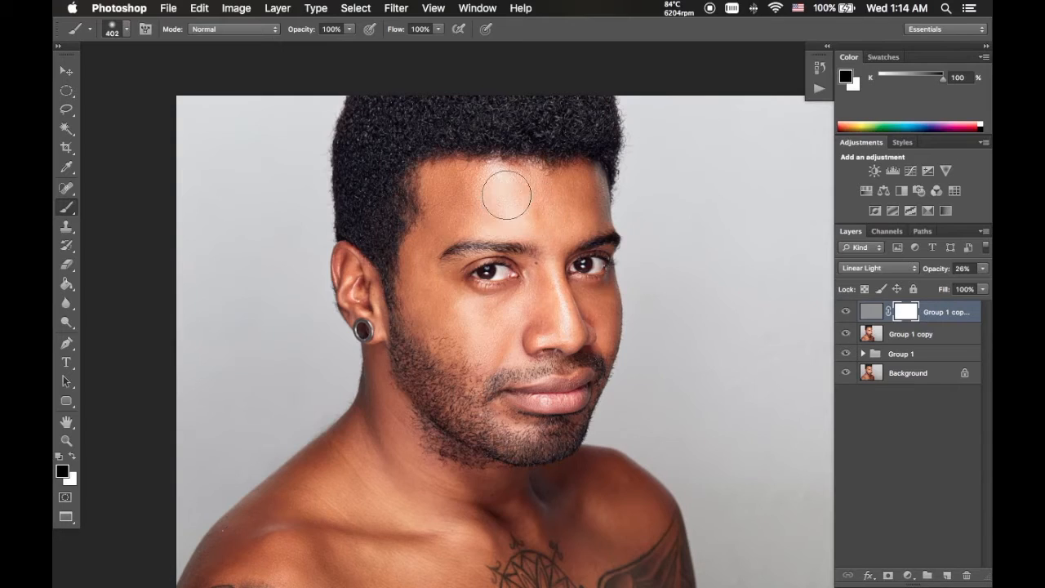
pyautogui.moveTo(448, 214)
pyautogui.mouseDown()
pyautogui.moveTo(558, 213)
pyautogui.moveTo(593, 187)
pyautogui.moveTo(597, 205)
pyautogui.moveTo(583, 186)
pyautogui.moveTo(553, 222)
pyautogui.mouseUp()
pyautogui.moveTo(553, 319)
pyautogui.mouseDown()
pyautogui.moveTo(518, 316)
pyautogui.moveTo(511, 304)
pyautogui.moveTo(422, 283)
pyautogui.moveTo(493, 366)
pyautogui.moveTo(587, 323)
pyautogui.moveTo(601, 303)
pyautogui.moveTo(601, 349)
pyautogui.moveTo(545, 313)
pyautogui.mouseUp()
pyautogui.moveTo(432, 192)
pyautogui.mouseDown()
pyautogui.moveTo(437, 315)
pyautogui.moveTo(419, 254)
pyautogui.moveTo(420, 295)
pyautogui.moveTo(524, 353)
pyautogui.moveTo(573, 331)
pyautogui.mouseUp()
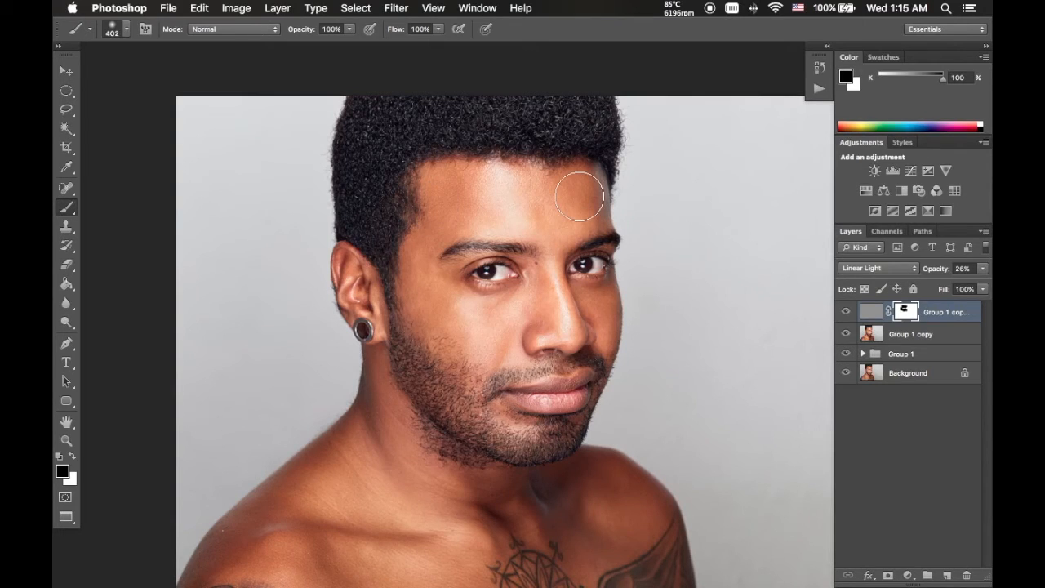
# - Compare the face close up with and without the masked High Pass sharpening
pyautogui.press('z')
pyautogui.moveTo(540, 278); pyautogui.dragTo(590, 180)
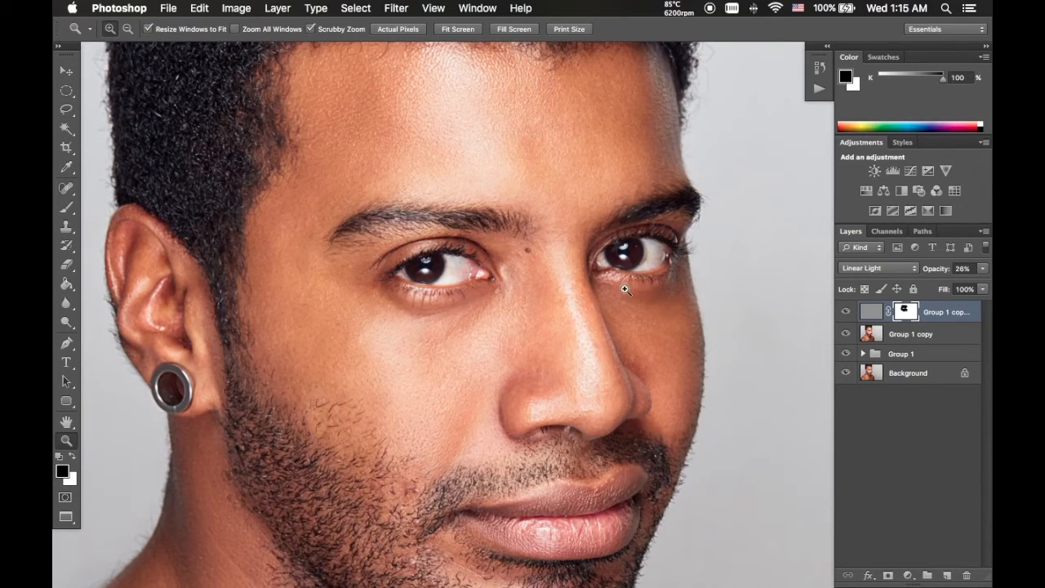
pyautogui.click(846, 312)
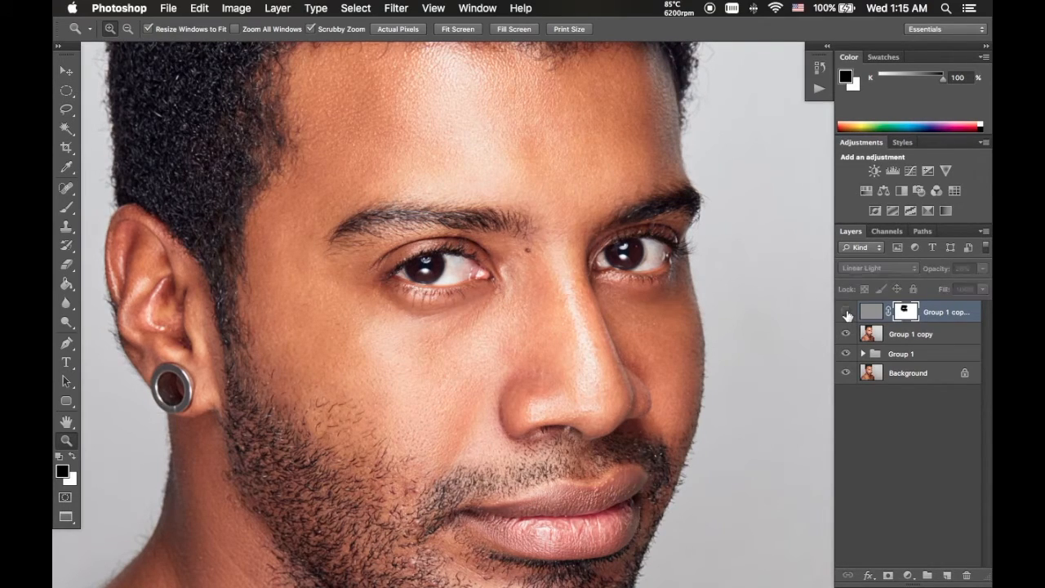
pyautogui.click(846, 312)
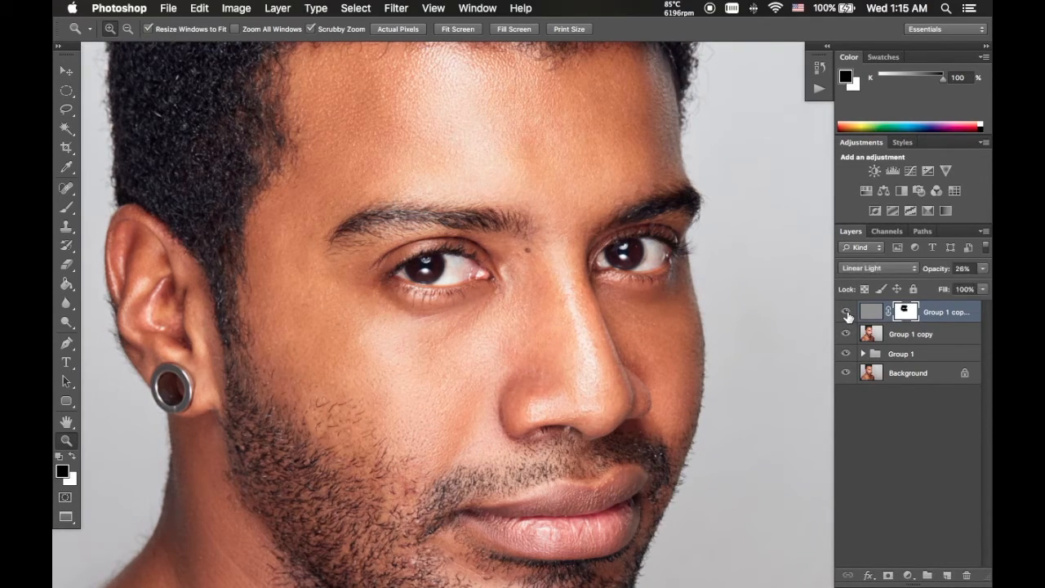
pyautogui.click(846, 312)
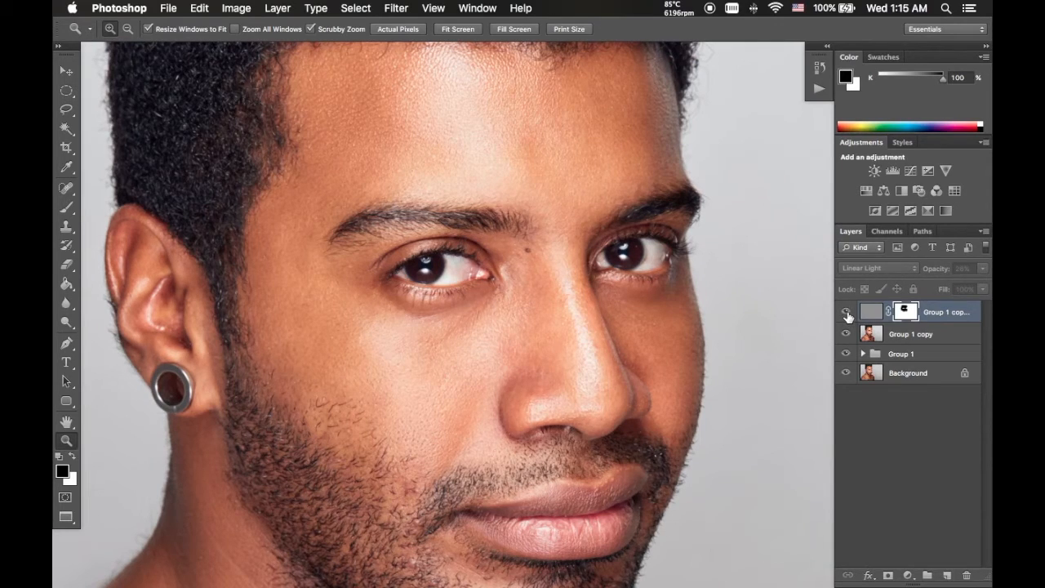
pyautogui.click(846, 313)
pyautogui.click(846, 312)
pyautogui.click(846, 312)
# - Examine the eye and eyebrow detail with the masked High Pass layer turned on and off
pyautogui.moveTo(478, 214); pyautogui.dragTo(516, 227)
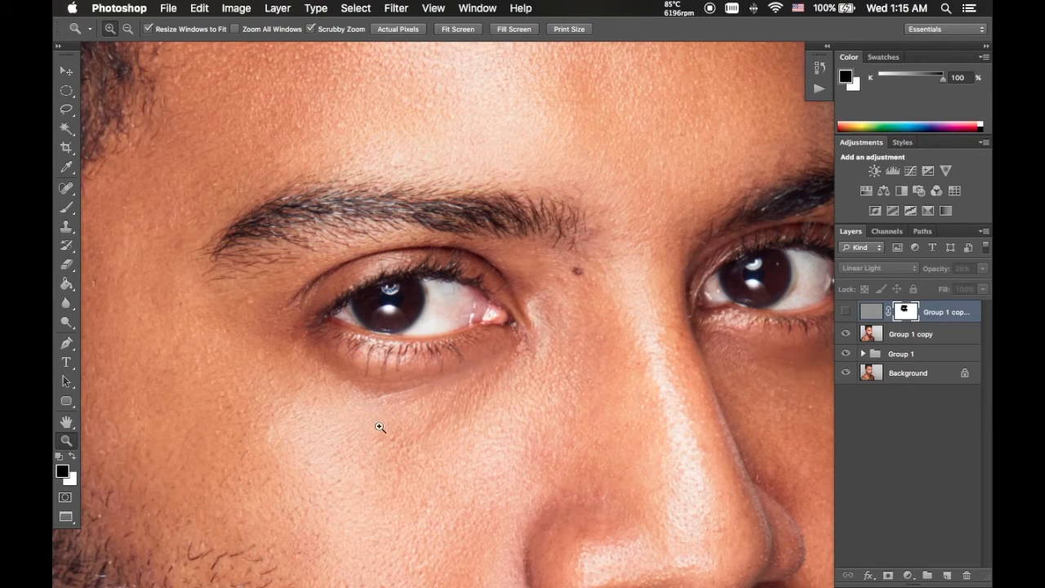
pyautogui.click(847, 313)
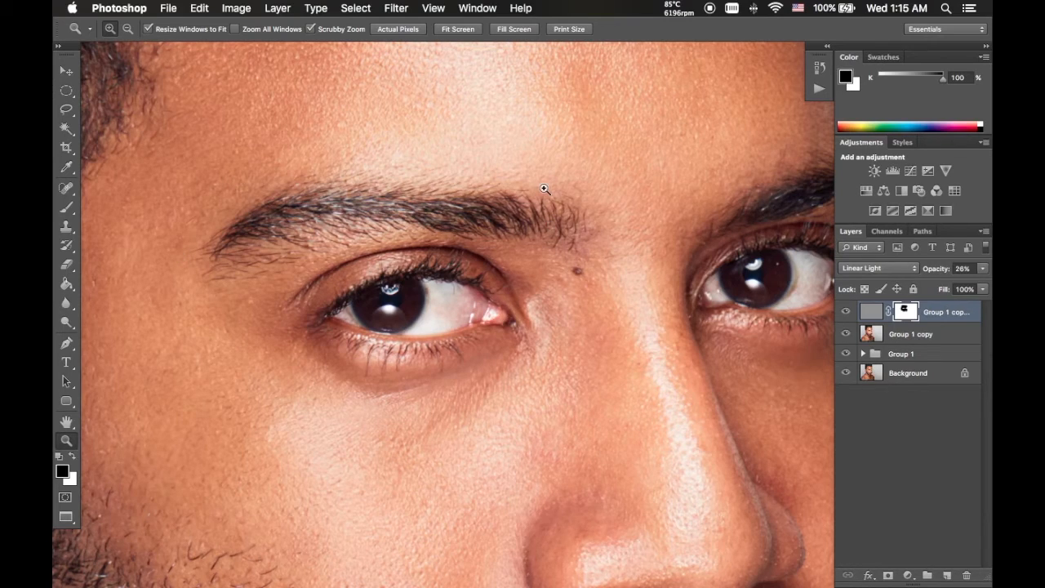
pyautogui.click(846, 312)
pyautogui.click(847, 313)
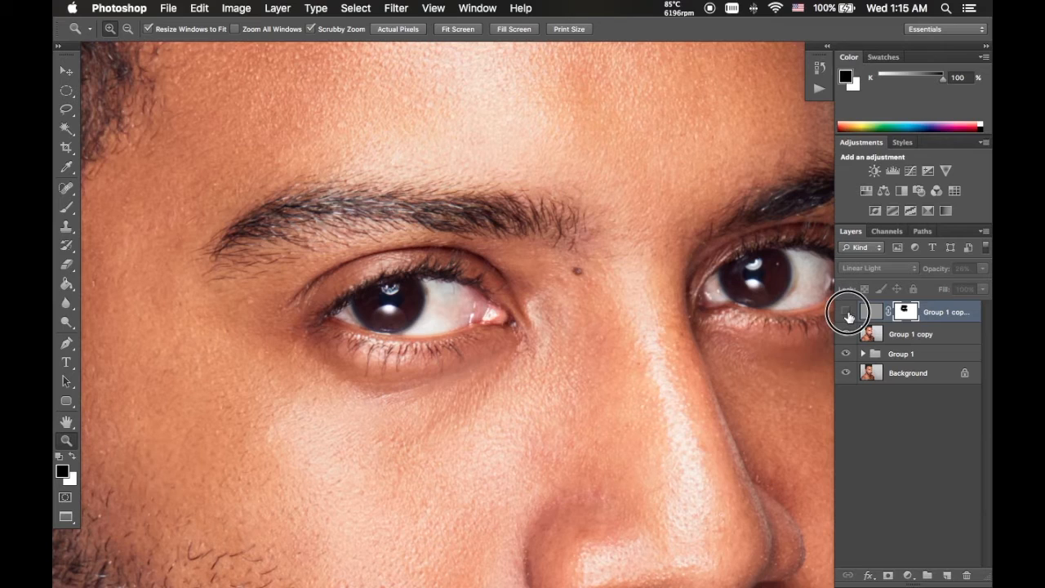
# - Flatten the image, discarding the hidden layers, and save the file
pyautogui.moveTo(611, 263); pyautogui.dragTo(517, 316)
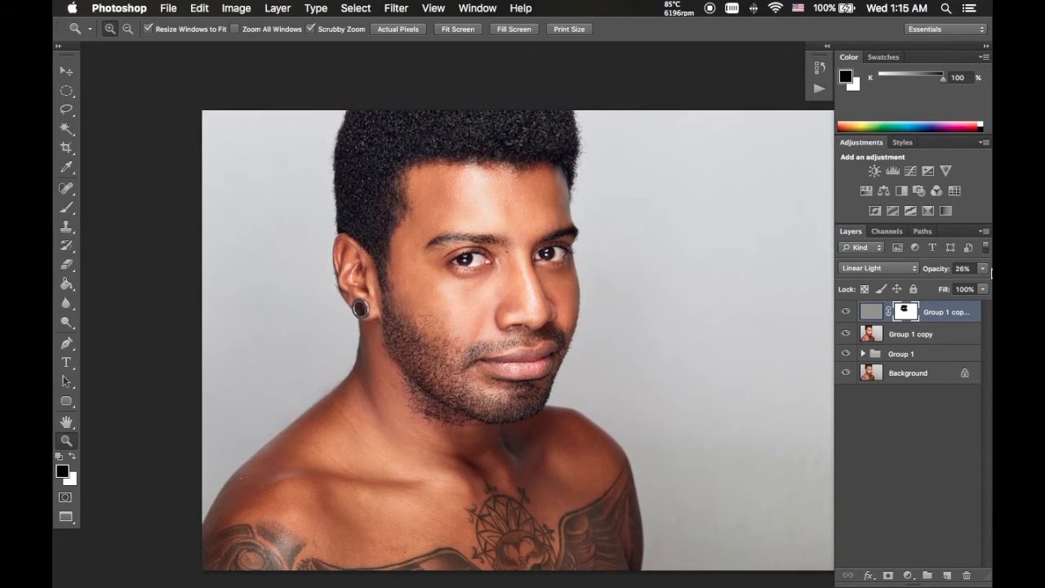
pyautogui.click(985, 231)
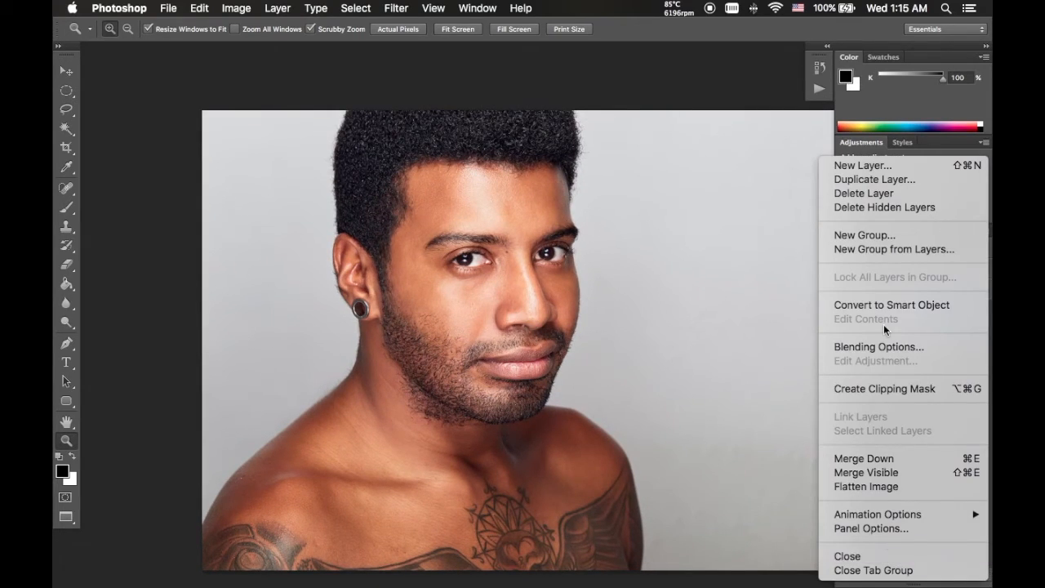
pyautogui.click(872, 488)
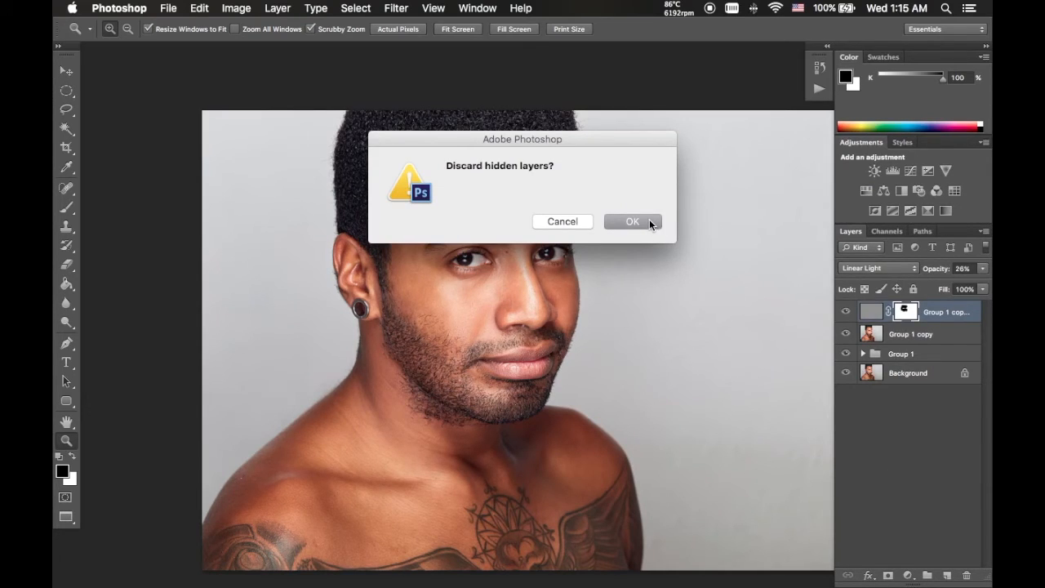
pyautogui.click(651, 220)
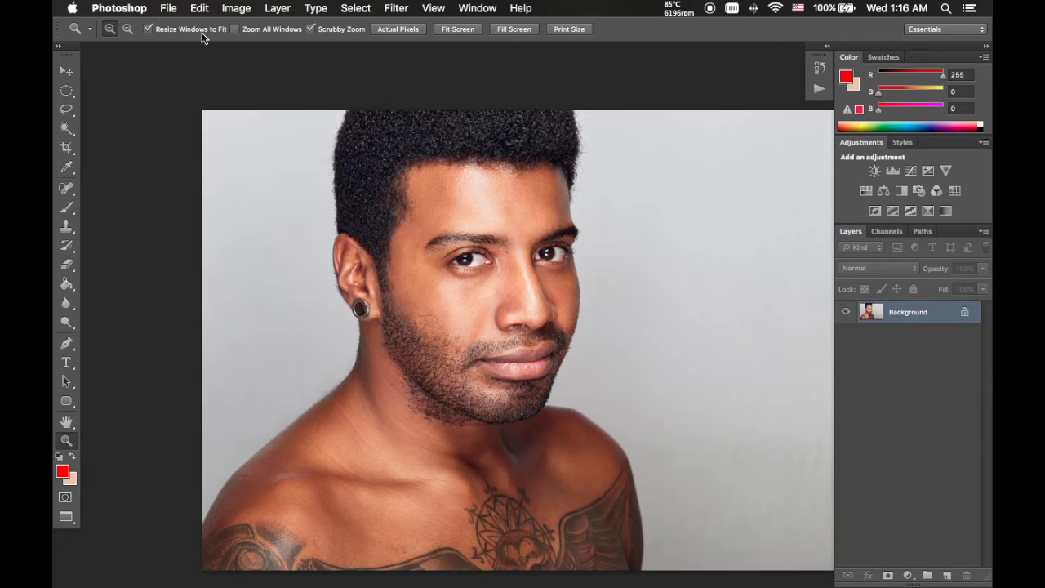
pyautogui.click(168, 8)
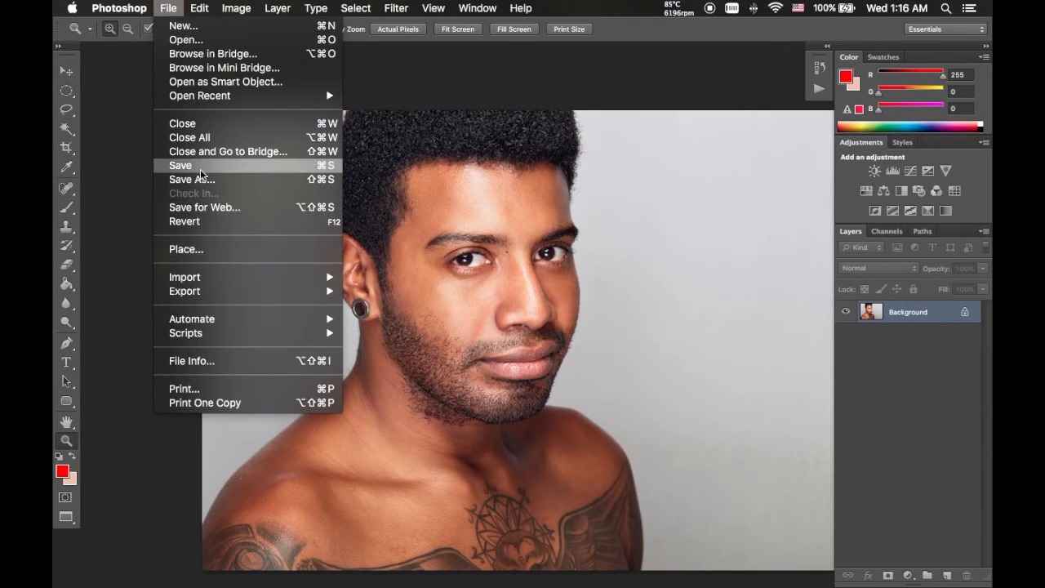
pyautogui.click(202, 167)
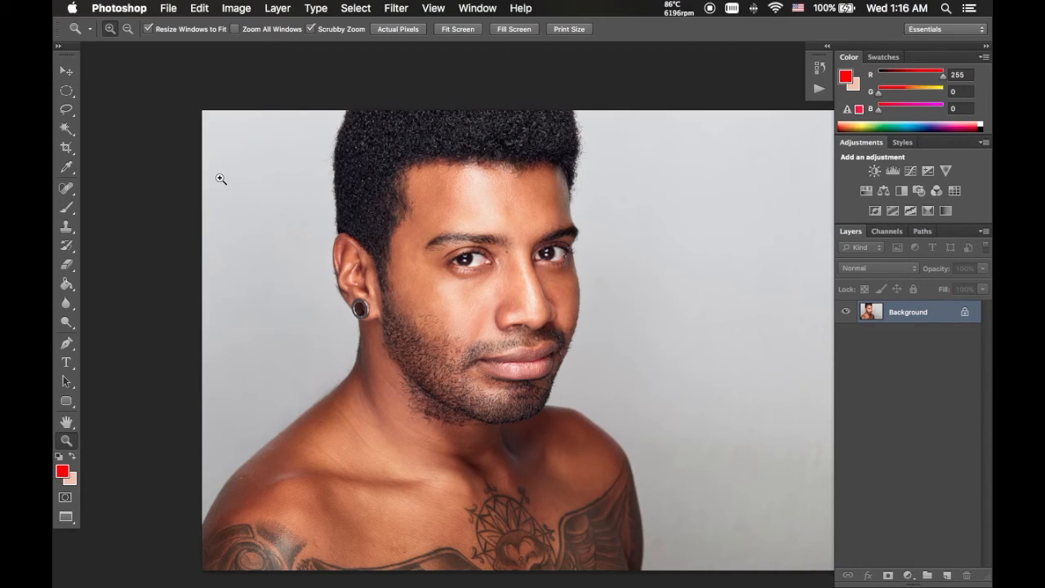
# - Examine the flattened portrait in full-screen view, and inspect the eyes, nose and cheek skin close up
pyautogui.press('f')
pyautogui.press('f')
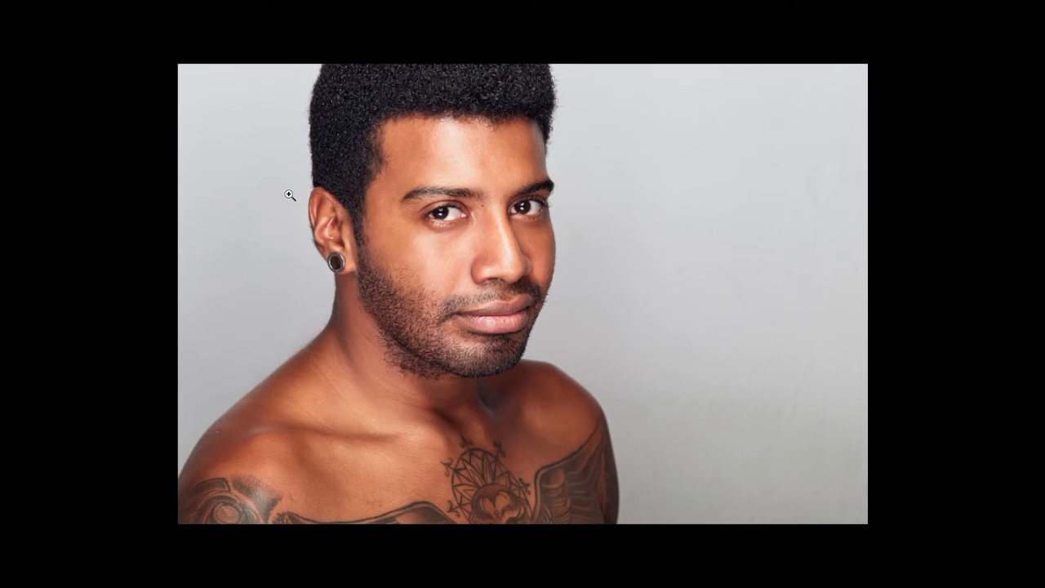
pyautogui.press('f')
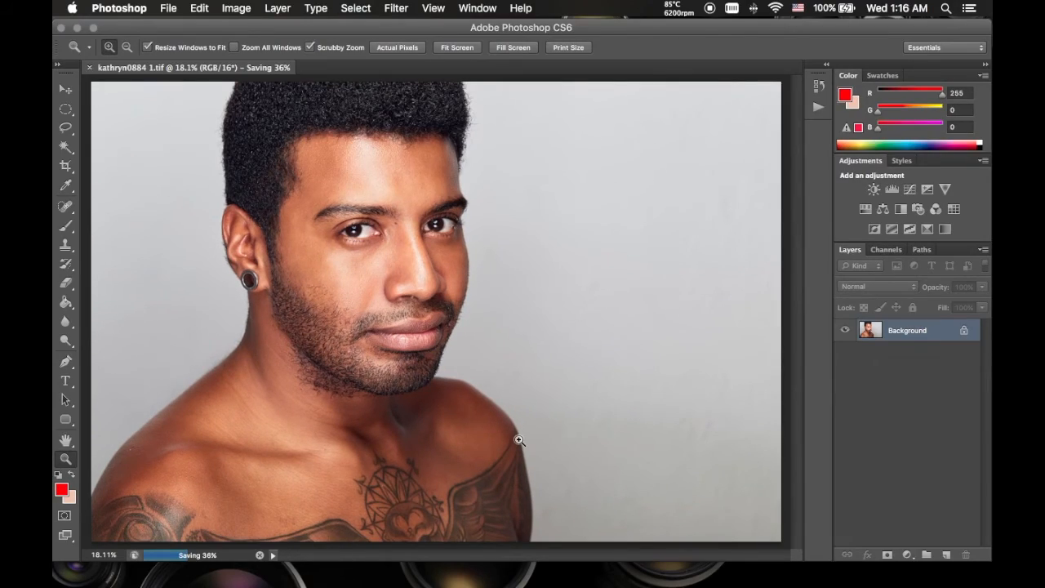
pyautogui.click(423, 194)
pyautogui.click(334, 332)
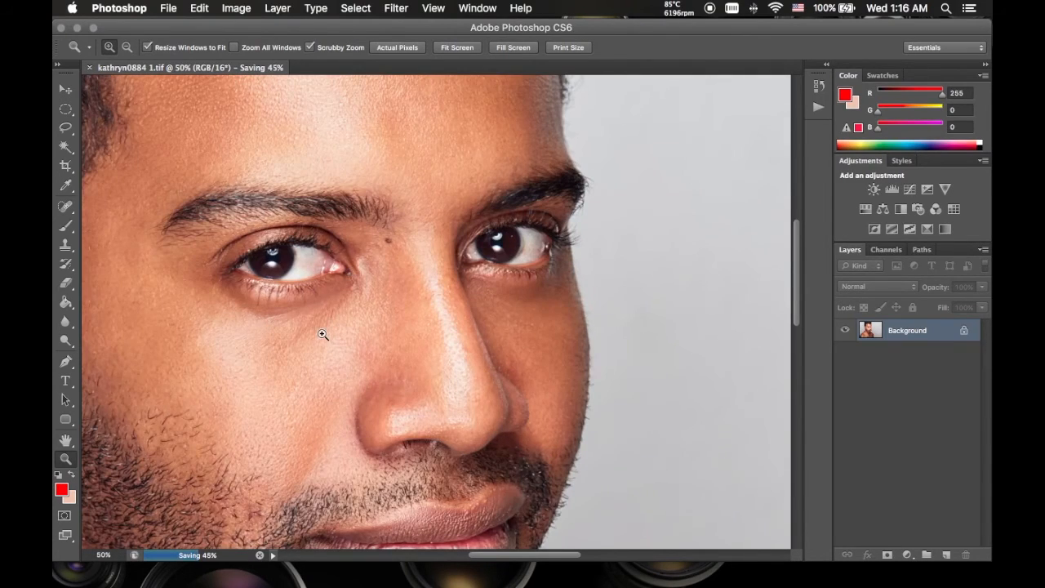
pyautogui.click(315, 346)
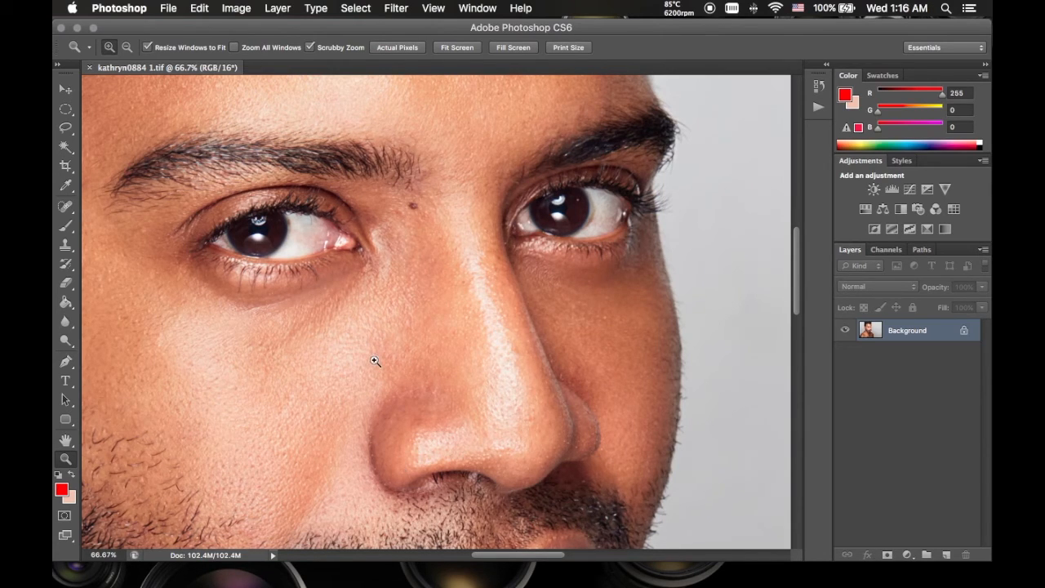
# - Switch to Capture One and view kathryn0884 1.tif together with variant 2 of kathryn0884.CR2 to compare the retouch with the raw photo
pyautogui.press('super+Tab')
pyautogui.hscroll(2, 854, 531)
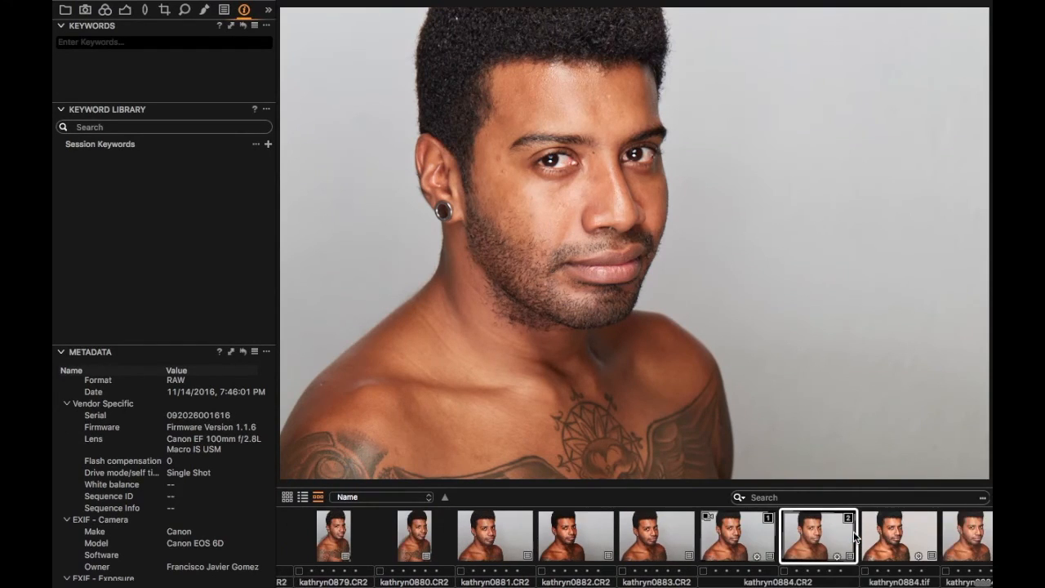
pyautogui.click(959, 547)
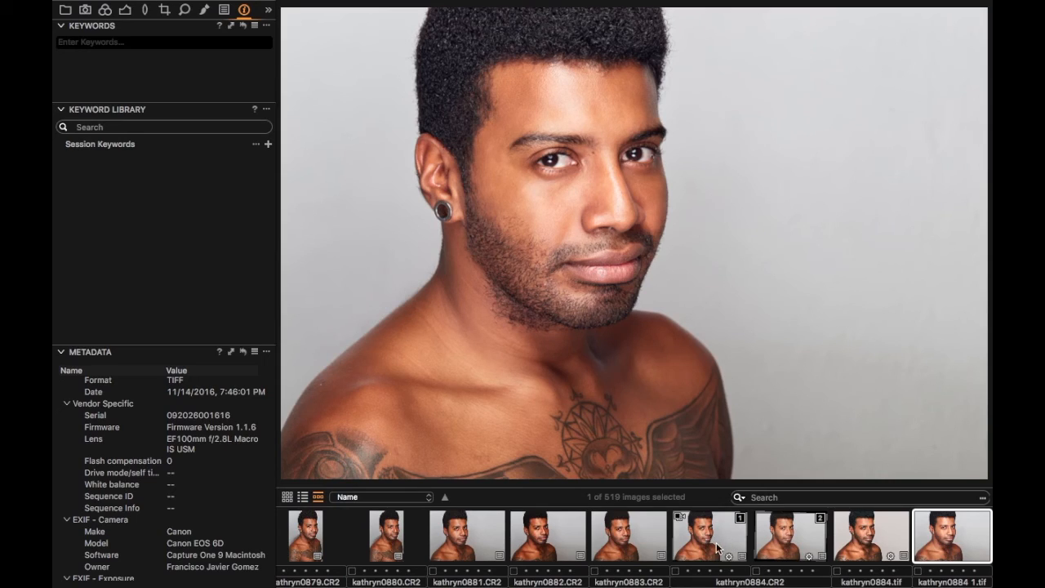
pyautogui.keyDown('super'); pyautogui.click(785, 532); pyautogui.keyUp('super')
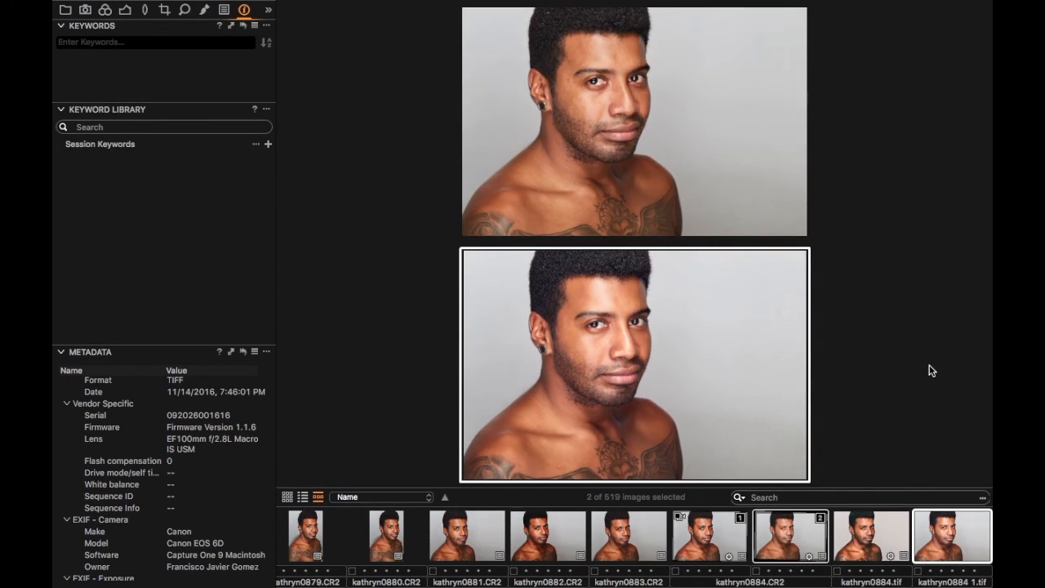
pyautogui.click(644, 131)
pyautogui.click(684, 318)
# - Compare kathryn0884.tif with the final kathryn0884 1.tif by viewing the two images alternately
pyautogui.click(858, 539)
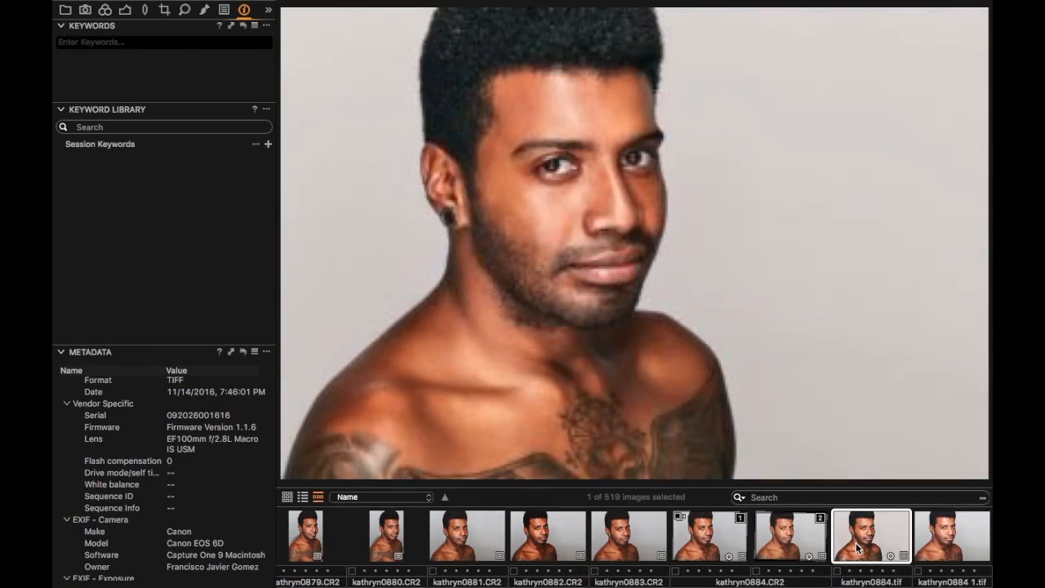
pyautogui.click(952, 548)
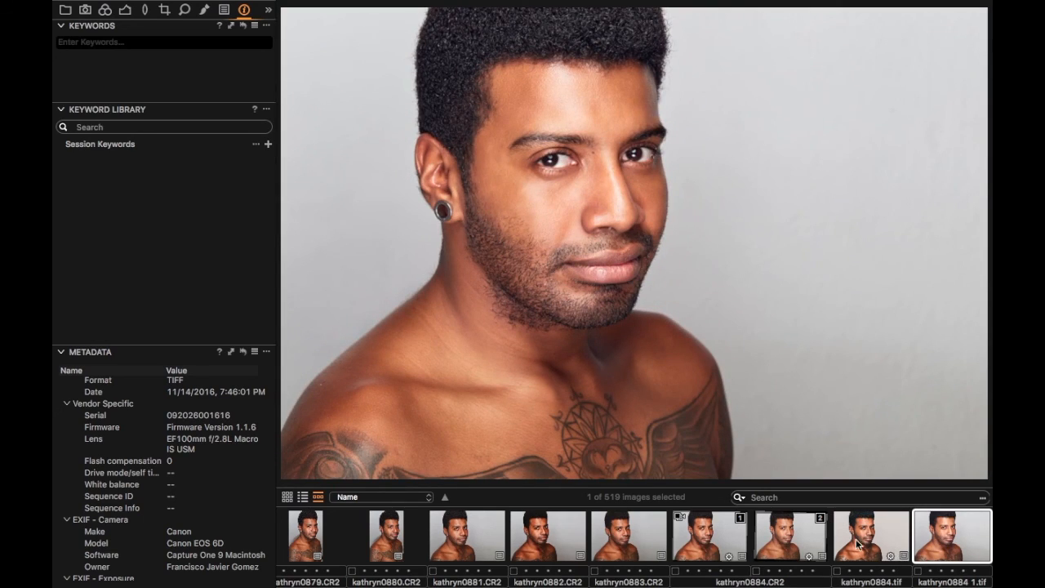
pyautogui.click(832, 533)
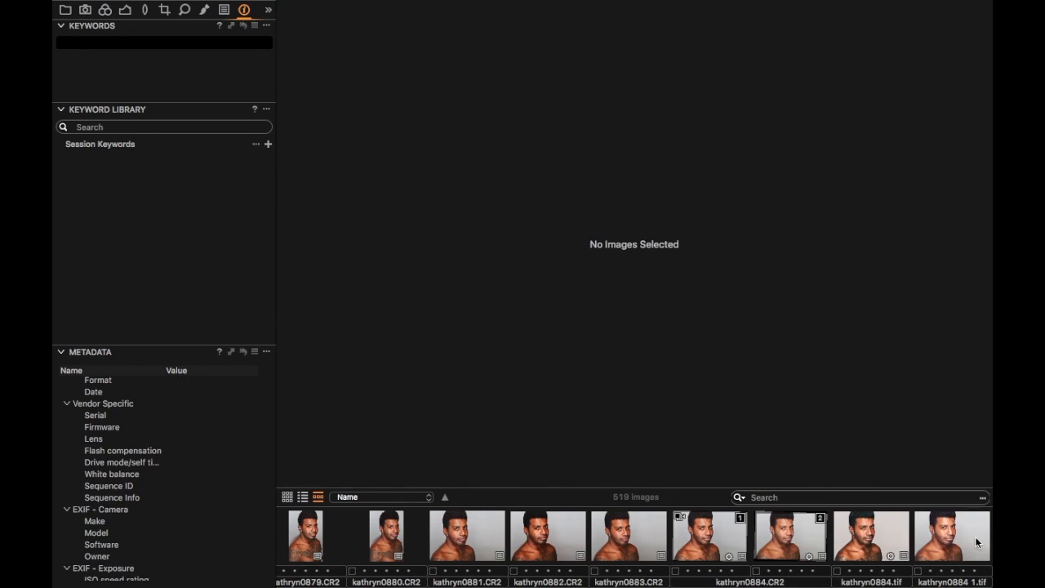
pyautogui.click(971, 536)
pyautogui.click(829, 531)
pyautogui.click(950, 537)
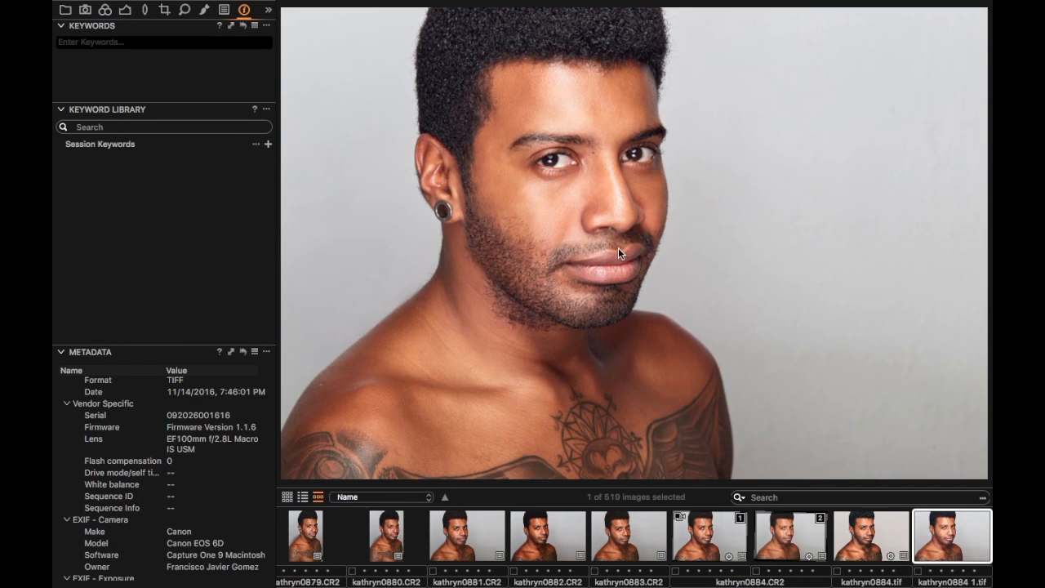